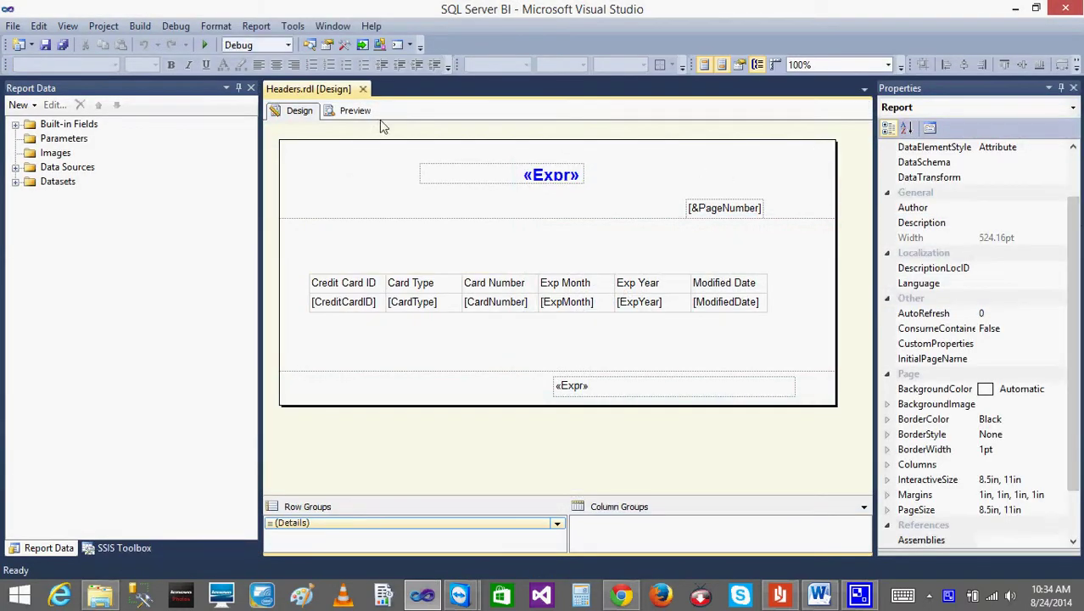
- Remove the page header from the Headers.rdl report and delete the existing credit card table from the body
{"action": "right_click", "coordinate": [382, 180]}
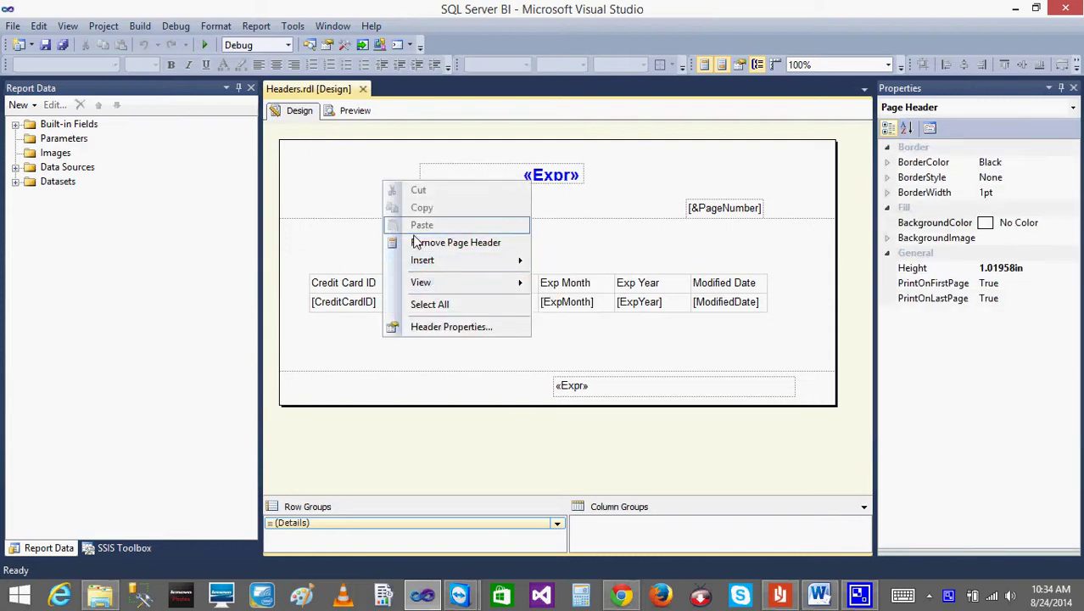
{"action": "left_click", "coordinate": [416, 242]}
{"action": "right_click", "coordinate": [367, 194]}
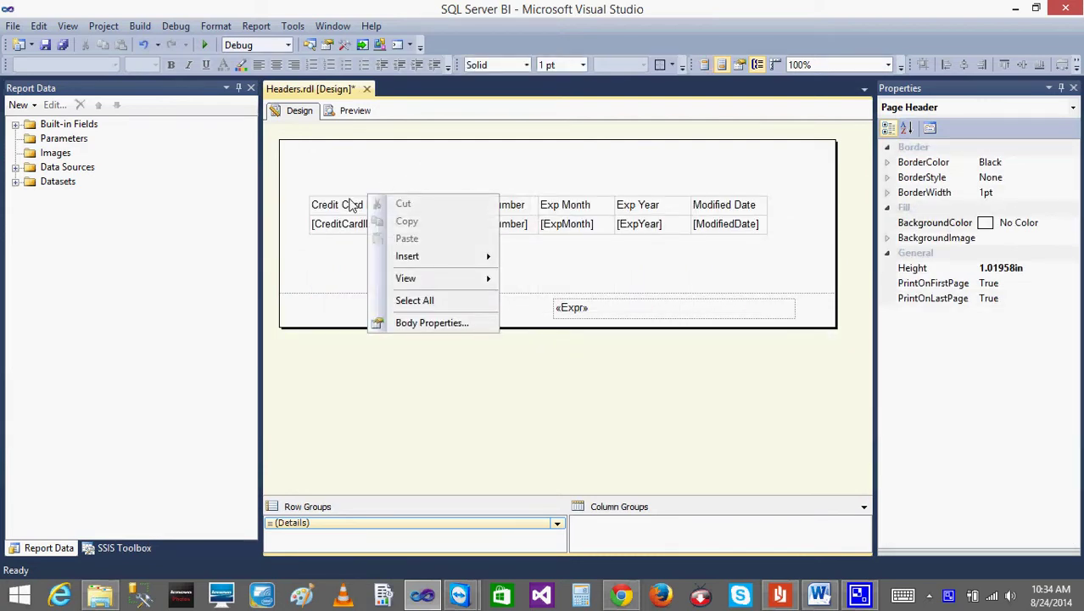
{"action": "left_click", "coordinate": [340, 204]}
{"action": "left_click", "coordinate": [340, 204]}
{"action": "right_click", "coordinate": [301, 189]}
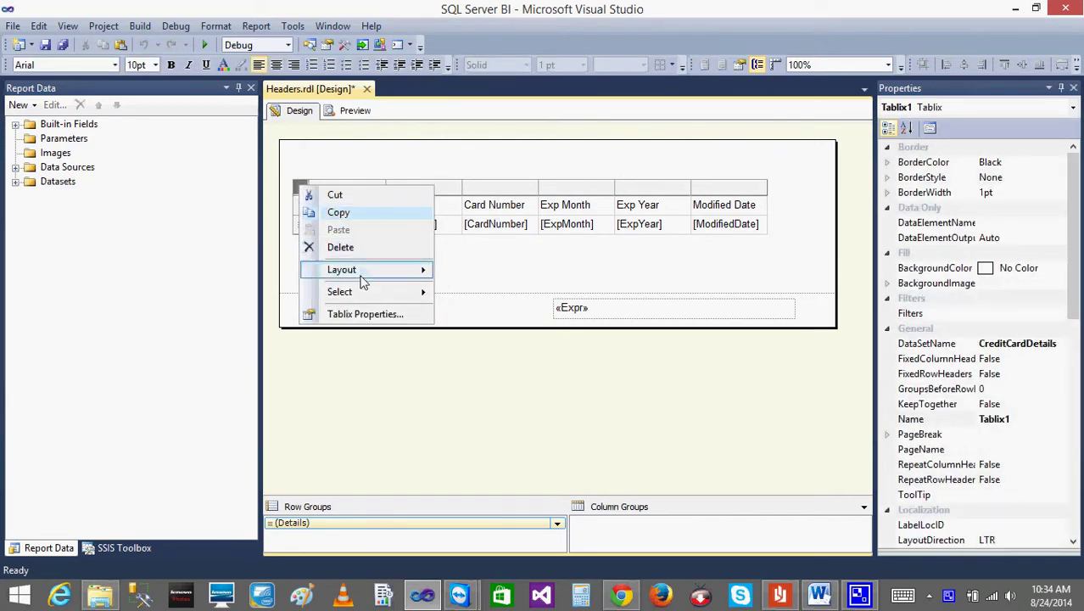
{"action": "left_click", "coordinate": [342, 247]}
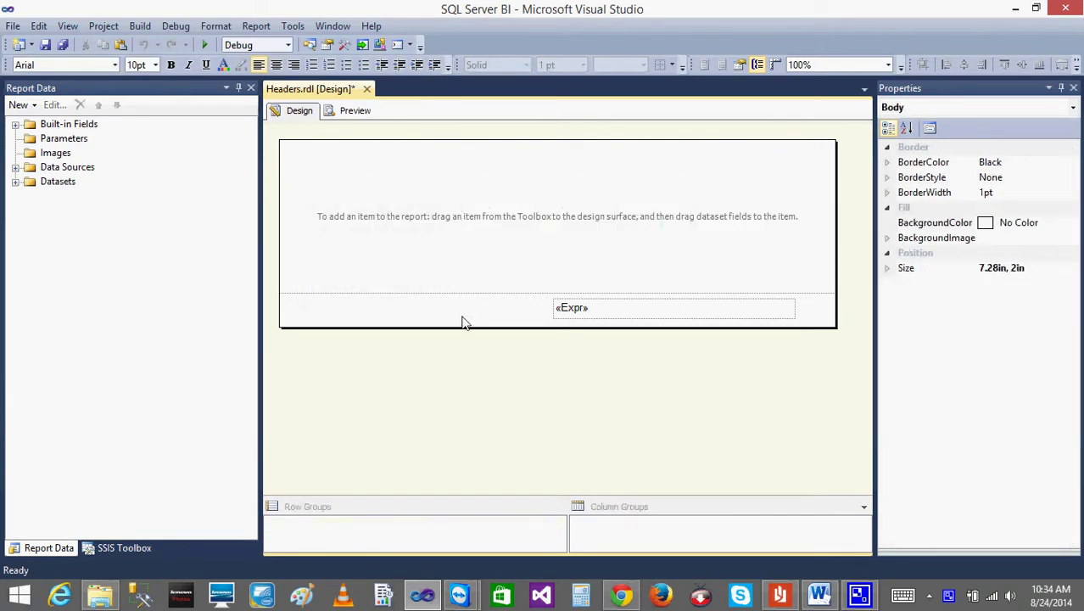
- Remove the page footer from the report
{"action": "left_click", "coordinate": [464, 318]}
{"action": "right_click", "coordinate": [465, 319]}
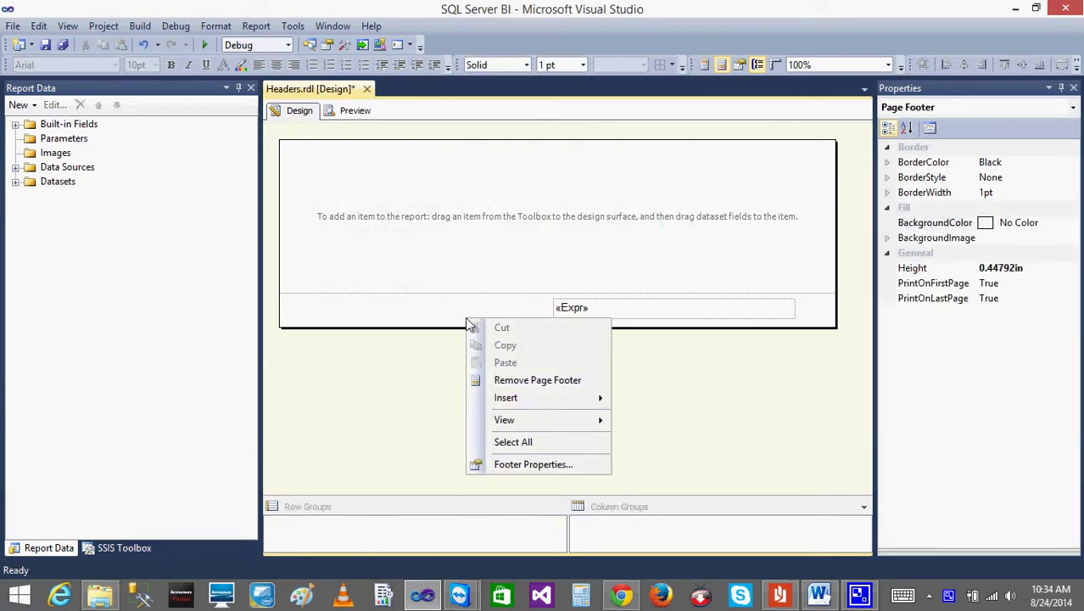
{"action": "left_click", "coordinate": [521, 380]}
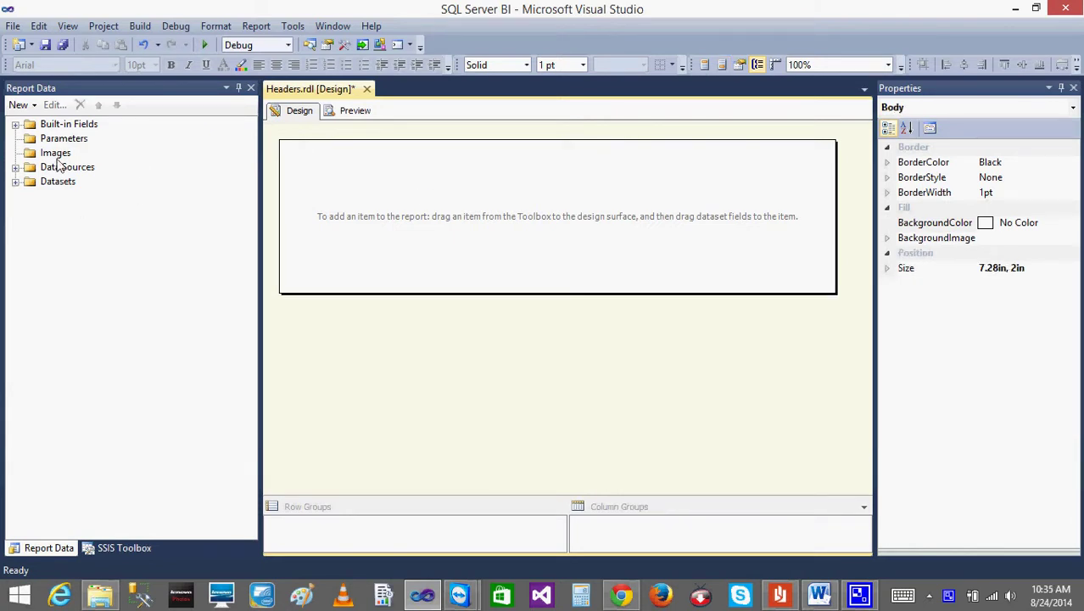
- Expand the Datasets folder to show the CreditCardDetails fields and check which data source the report has
{"action": "left_click", "coordinate": [14, 182]}
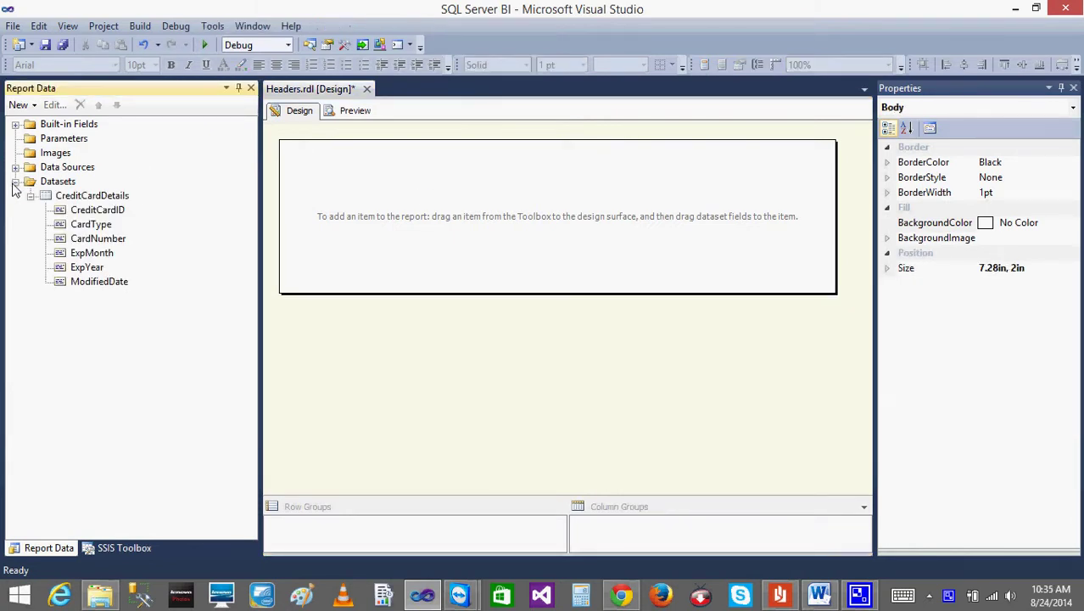
{"action": "right_click", "coordinate": [364, 197]}
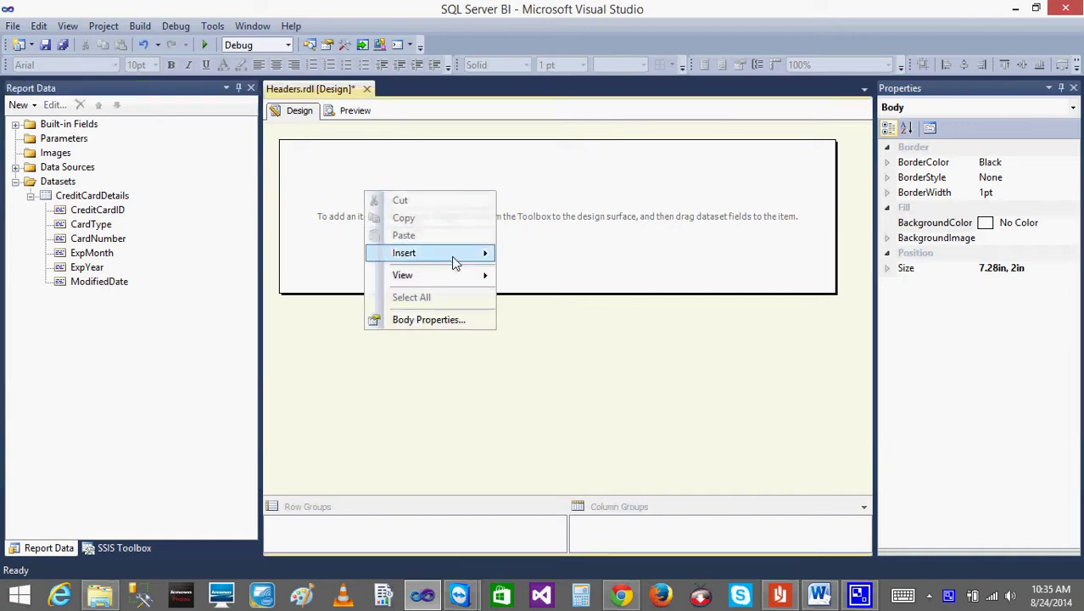
{"action": "mouse_move", "coordinate": [457, 258]}
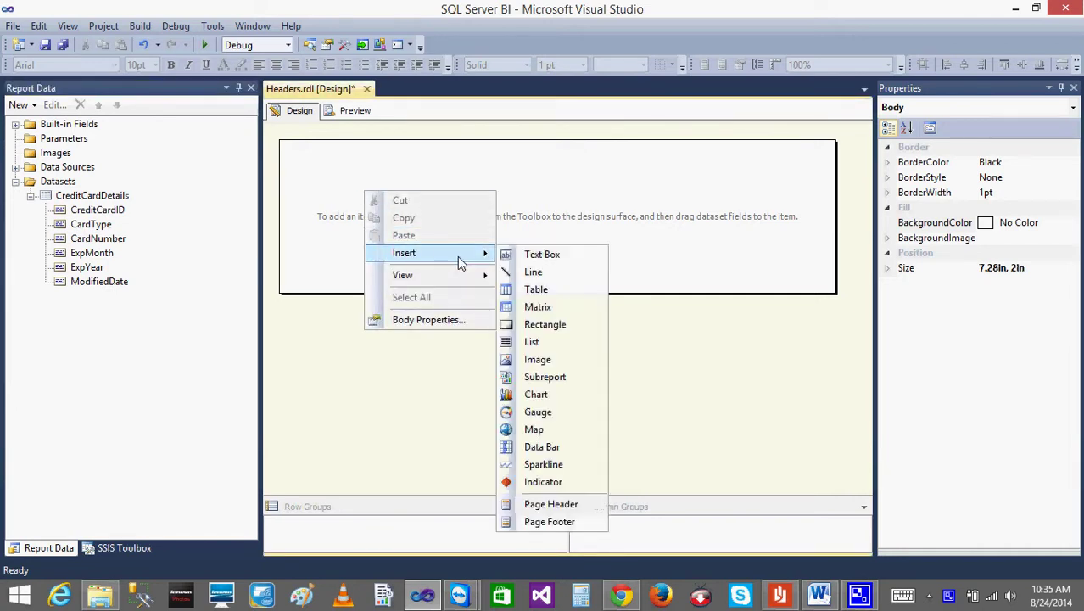
{"action": "left_click", "coordinate": [276, 200]}
{"action": "left_click", "coordinate": [15, 167]}
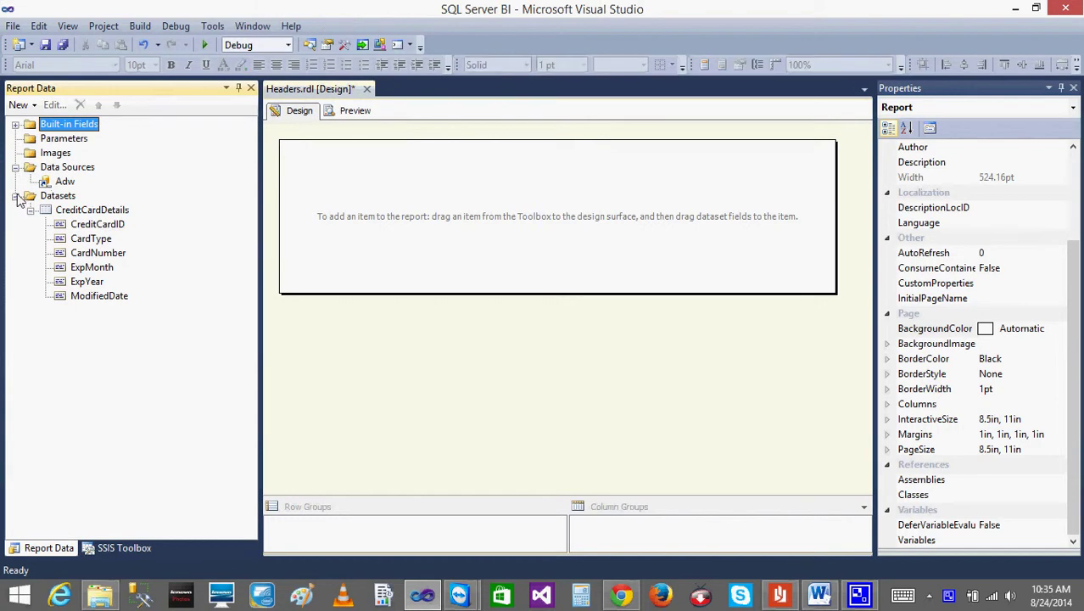
{"action": "left_click", "coordinate": [15, 167]}
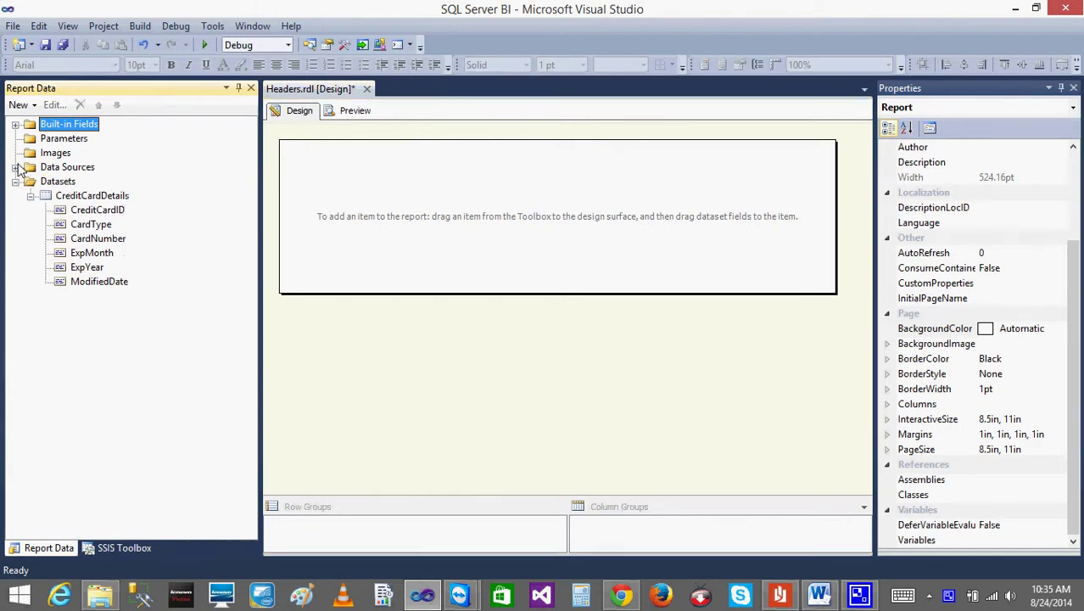
- Insert a new table in the empty report body
{"action": "right_click", "coordinate": [470, 177]}
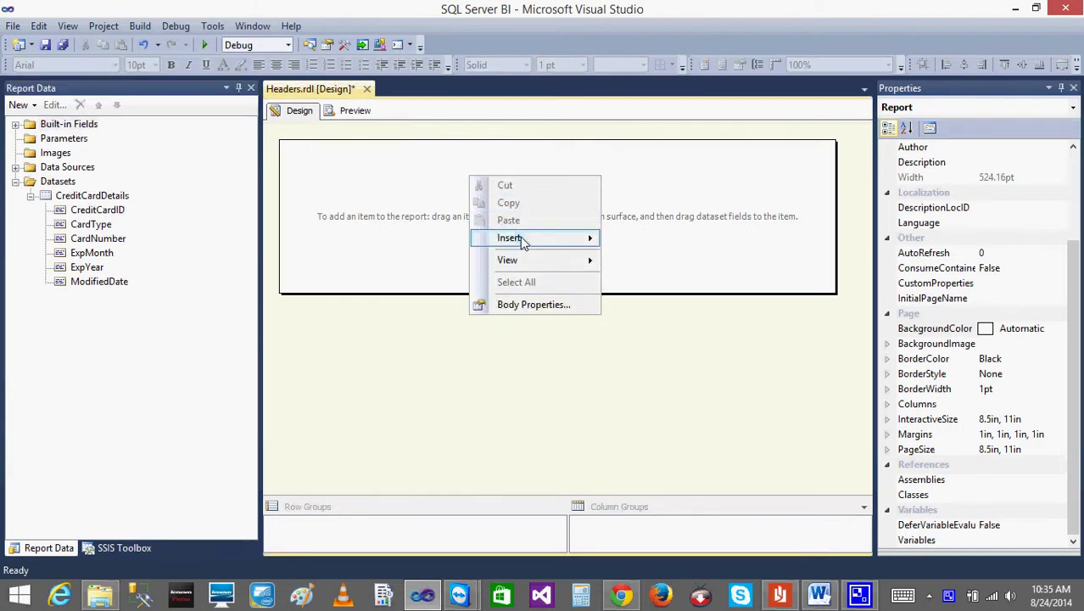
{"action": "mouse_move", "coordinate": [518, 240]}
{"action": "left_click", "coordinate": [663, 279]}
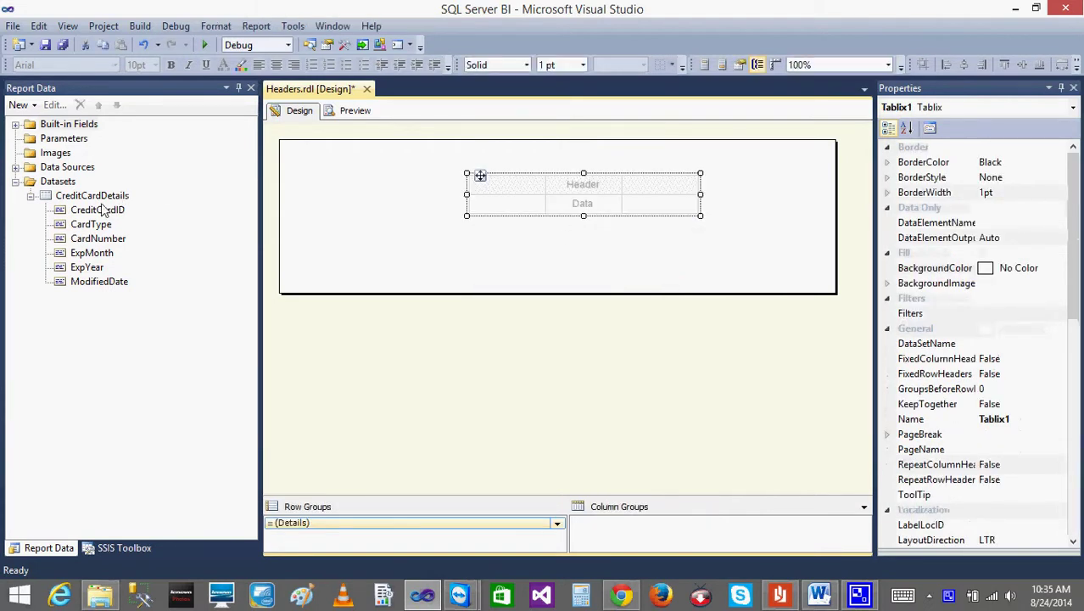
- Fill the table's data row with CreditCardID, CardType, CardNumber, ExpMonth, ExpYear and ModifiedDate, one field per column
{"action": "left_click_drag", "start_coordinate": [97, 210], "coordinate": [502, 204]}
{"action": "left_click_drag", "start_coordinate": [91, 224], "coordinate": [567, 203]}
{"action": "left_click_drag", "start_coordinate": [98, 238], "coordinate": [653, 204]}
{"action": "left_click_drag", "start_coordinate": [83, 259], "coordinate": [691, 210]}
{"action": "left_click_drag", "start_coordinate": [87, 272], "coordinate": [768, 205]}
{"action": "left_click_drag", "start_coordinate": [99, 284], "coordinate": [841, 208]}
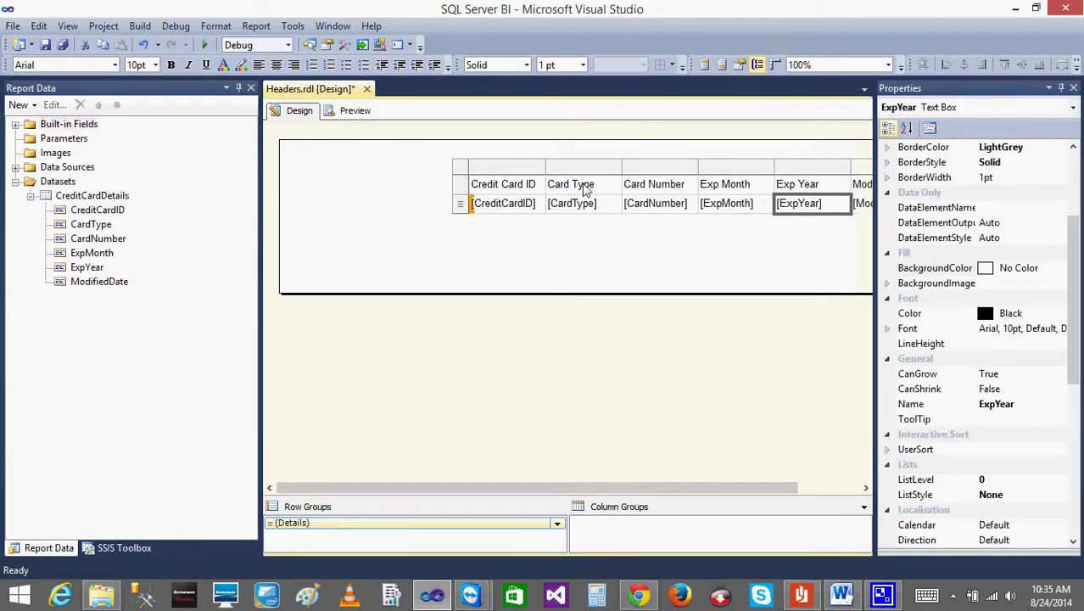
- Select the whole table and move it left within the report body
{"action": "left_click", "coordinate": [459, 170]}
{"action": "left_click_drag", "start_coordinate": [512, 489], "coordinate": [625, 491]}
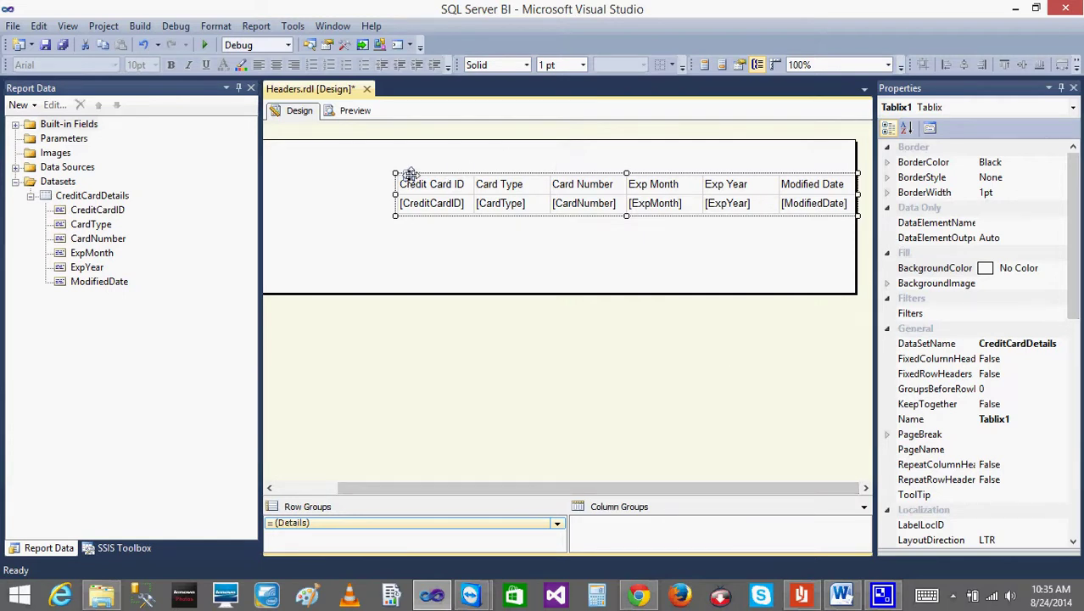
{"action": "left_click_drag", "start_coordinate": [382, 175], "coordinate": [279, 175]}
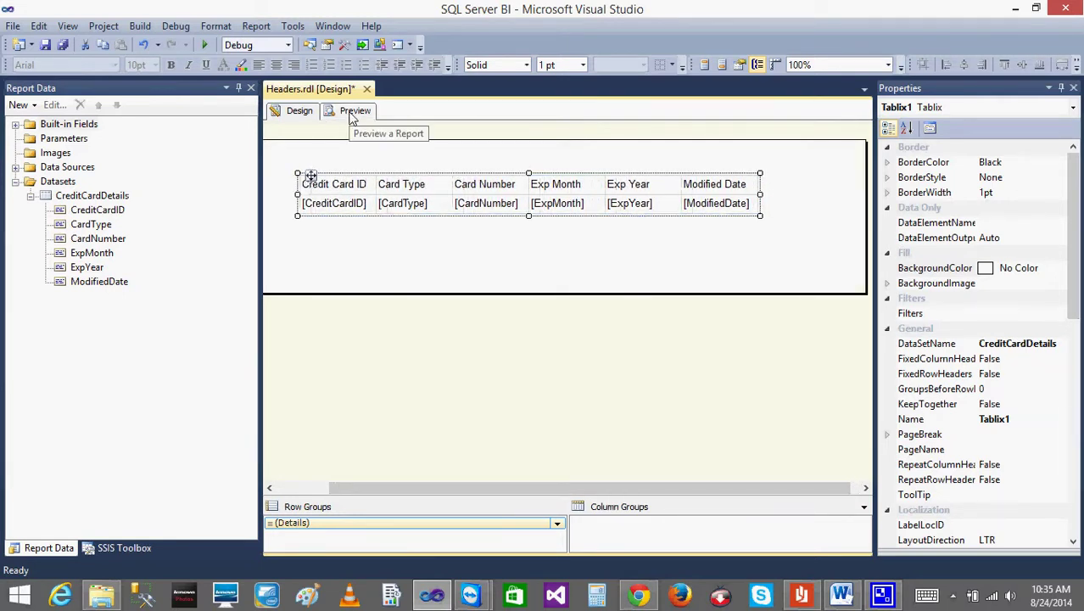
- Preview the report and examine whether the column headers repeat on the first, second and last pages
{"action": "left_click", "coordinate": [352, 114]}
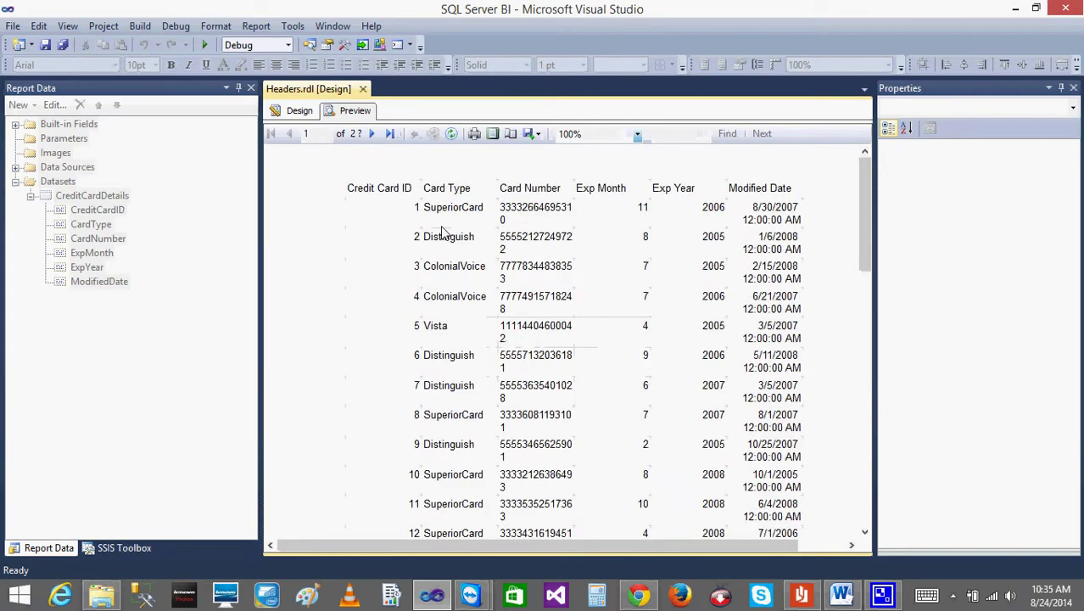
{"action": "left_click_drag", "start_coordinate": [864, 197], "coordinate": [857, 271]}
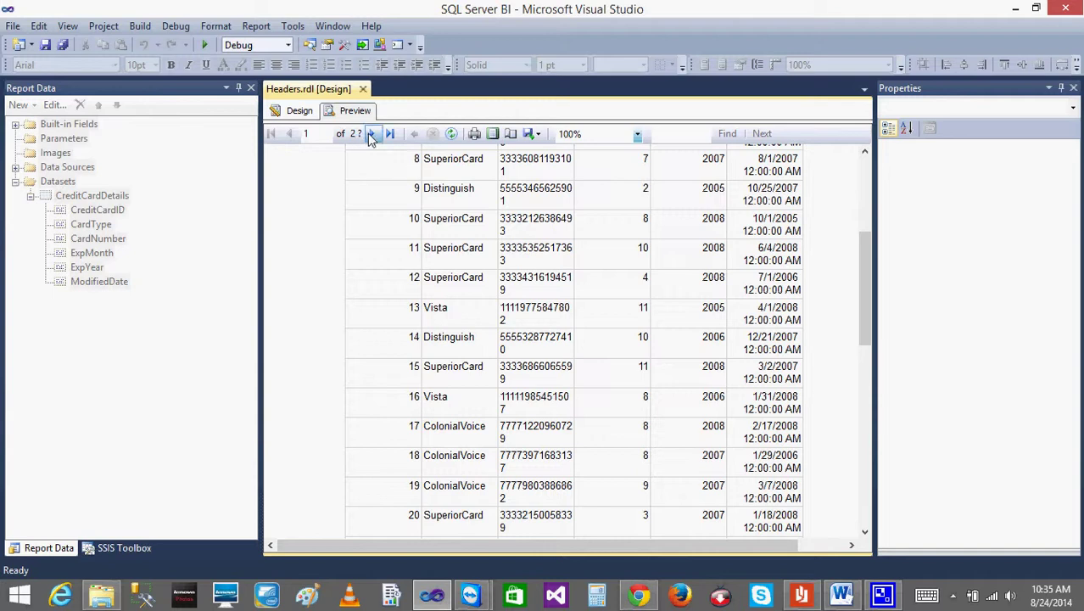
{"action": "left_click_drag", "start_coordinate": [865, 305], "coordinate": [865, 528]}
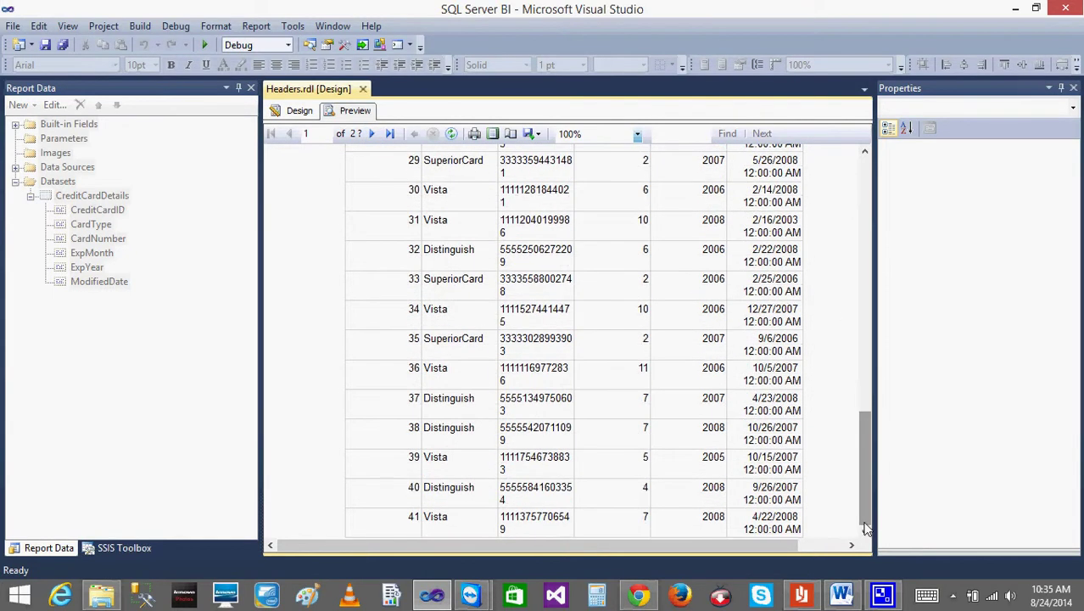
{"action": "left_click", "coordinate": [372, 134]}
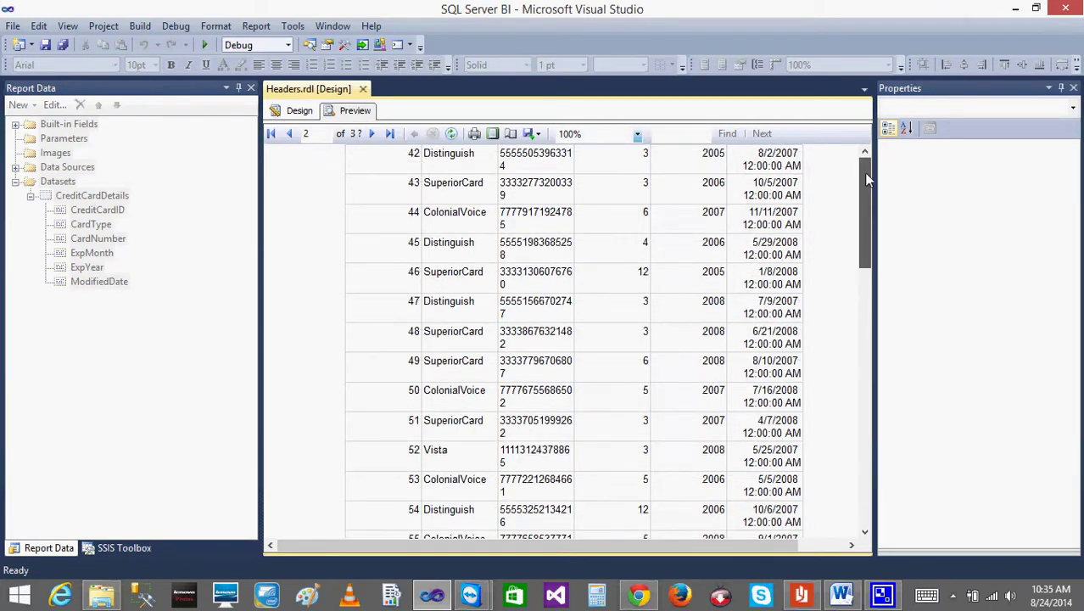
{"action": "left_click", "coordinate": [390, 135]}
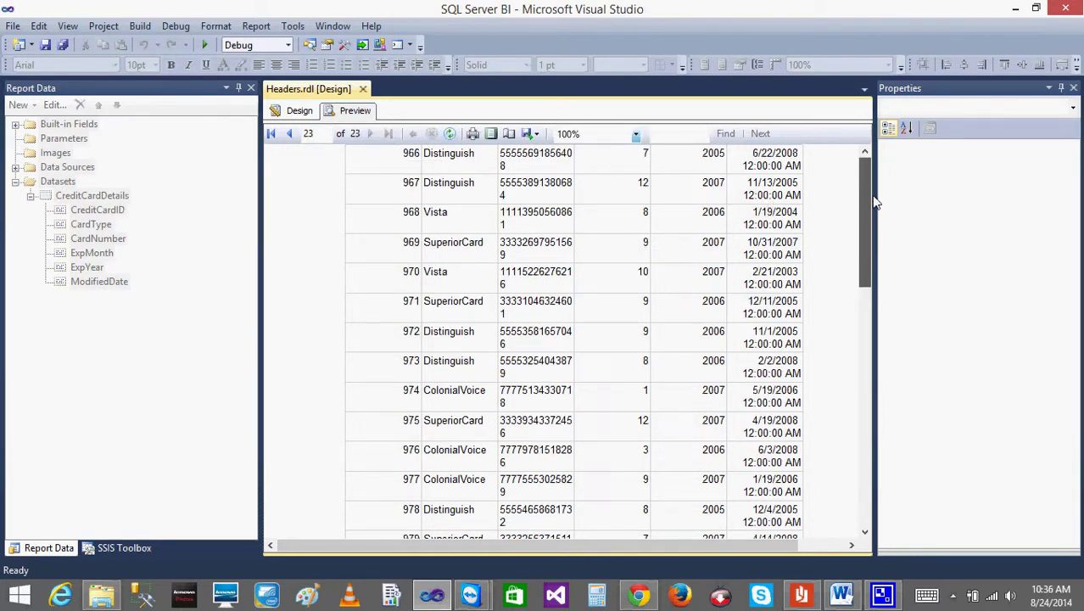
{"action": "left_click_drag", "start_coordinate": [863, 236], "coordinate": [840, 212]}
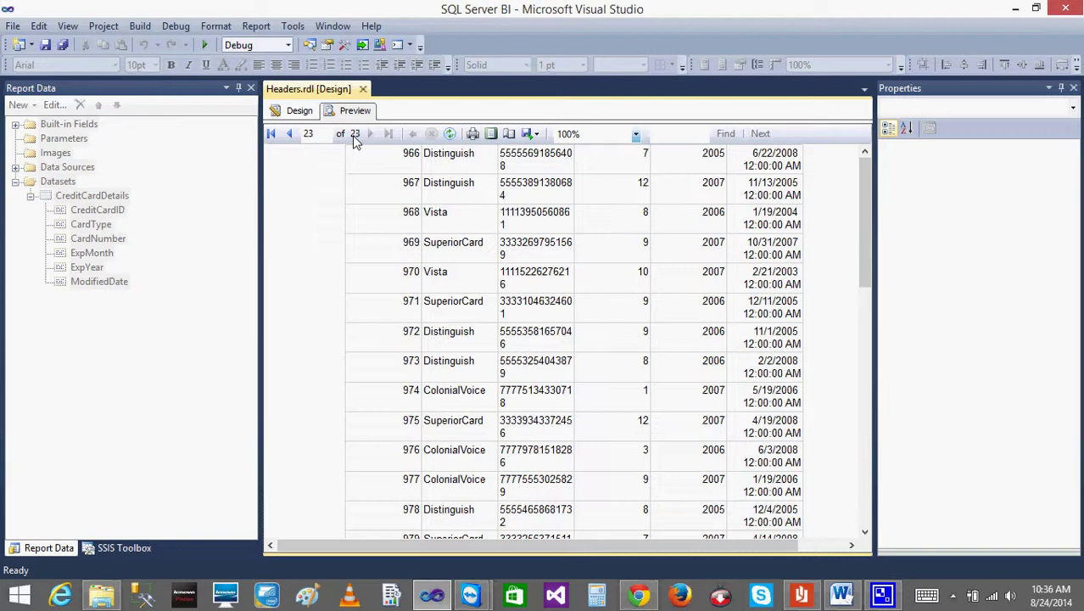
- Switch to the document viewer with the exported report, examine its page count and early pages, and return to Visual Studio
{"action": "left_click", "coordinate": [796, 598]}
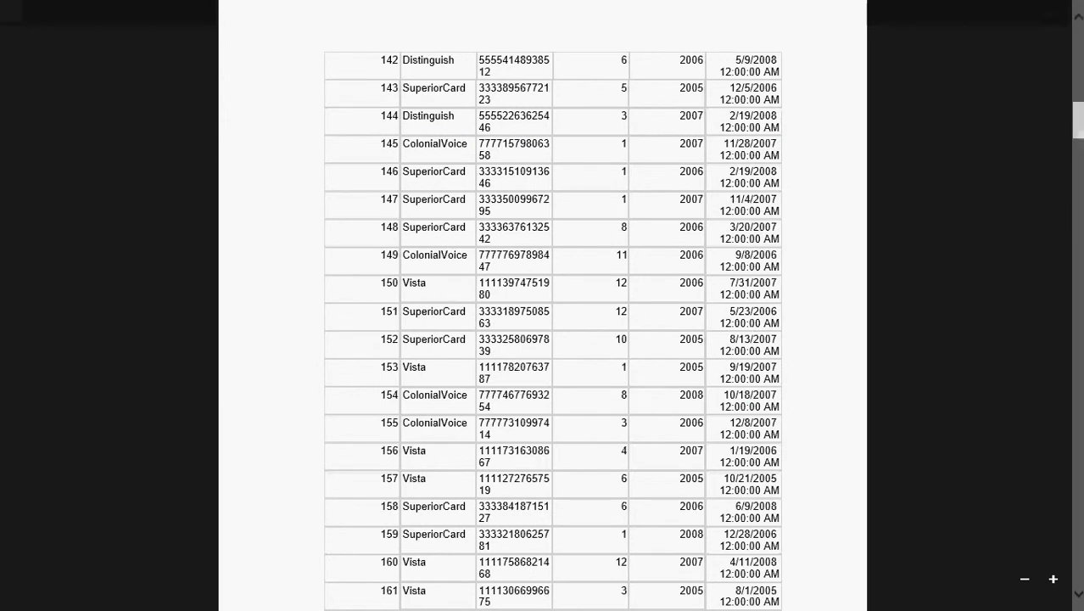
{"action": "left_click_drag", "start_coordinate": [1077, 121], "coordinate": [1078, 53]}
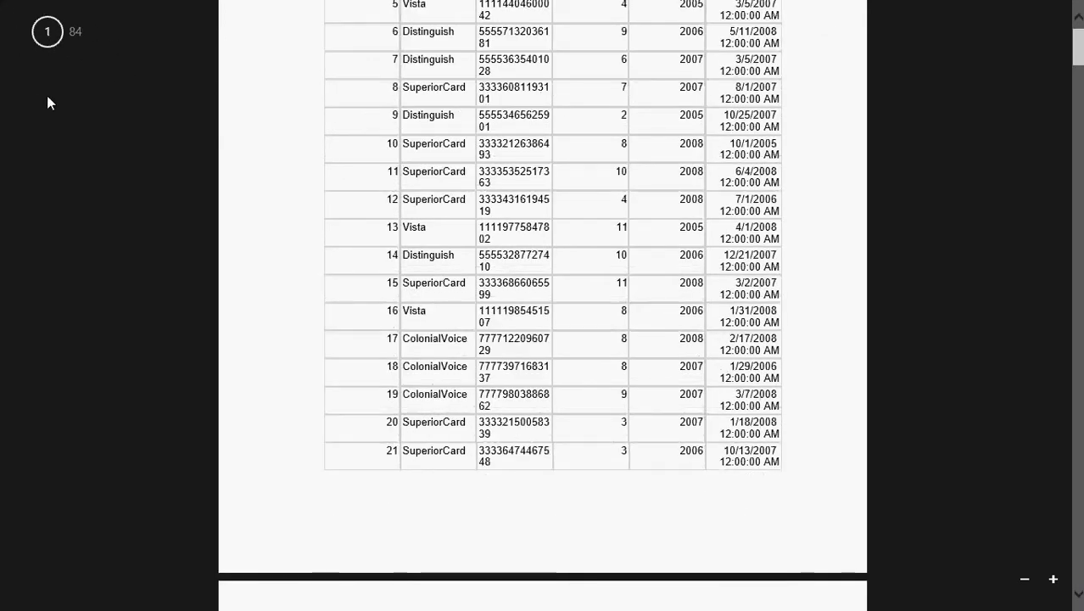
{"action": "left_click", "coordinate": [4, 8]}
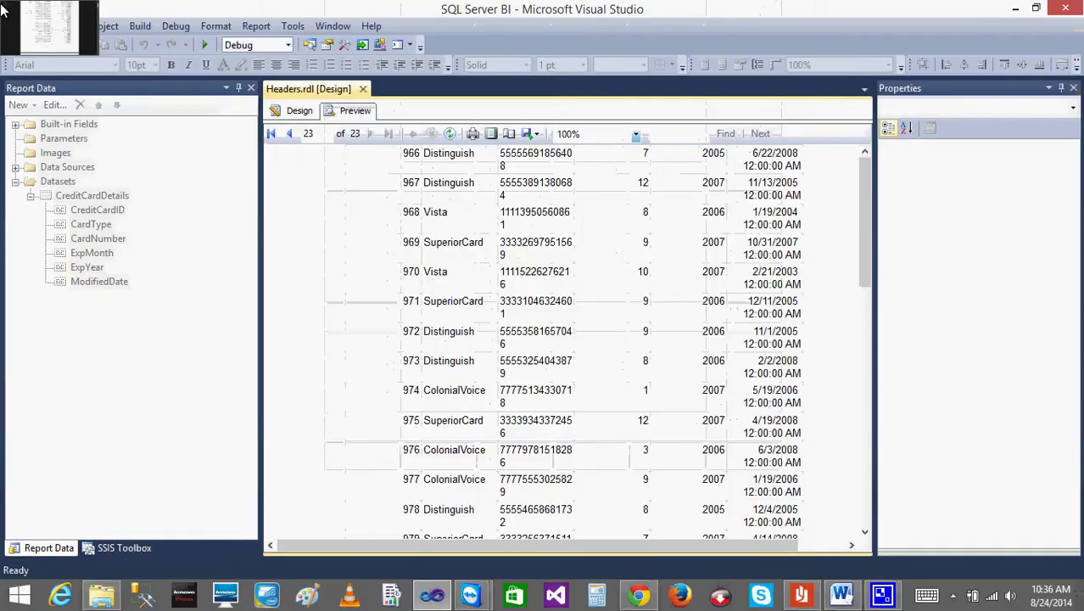
- Compare the report's page count with and without print layout, and view the print layout at 75% zoom
{"action": "left_click", "coordinate": [489, 137]}
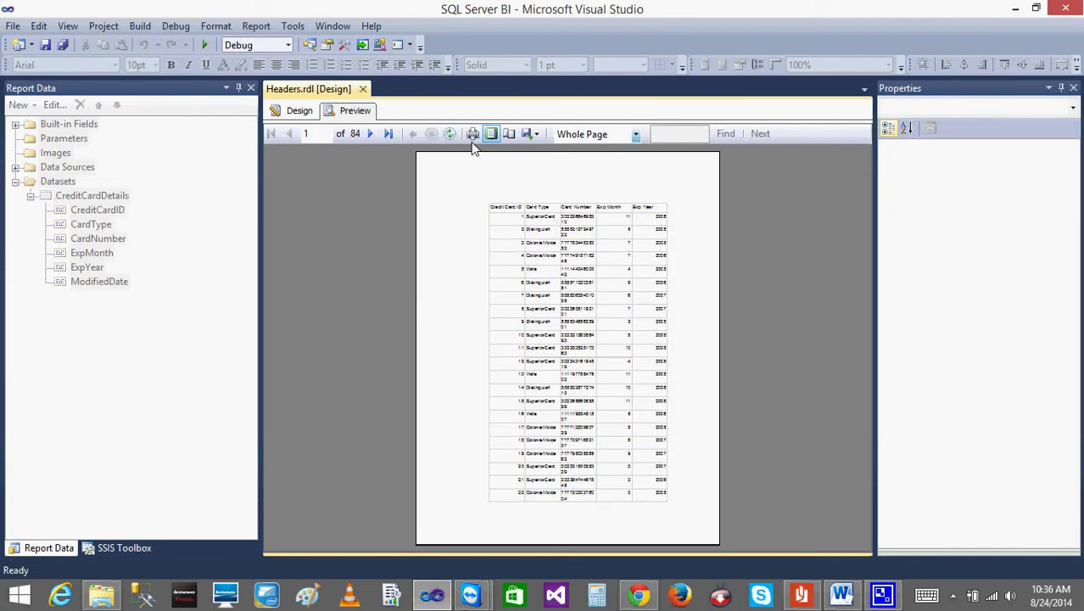
{"action": "left_click", "coordinate": [497, 137]}
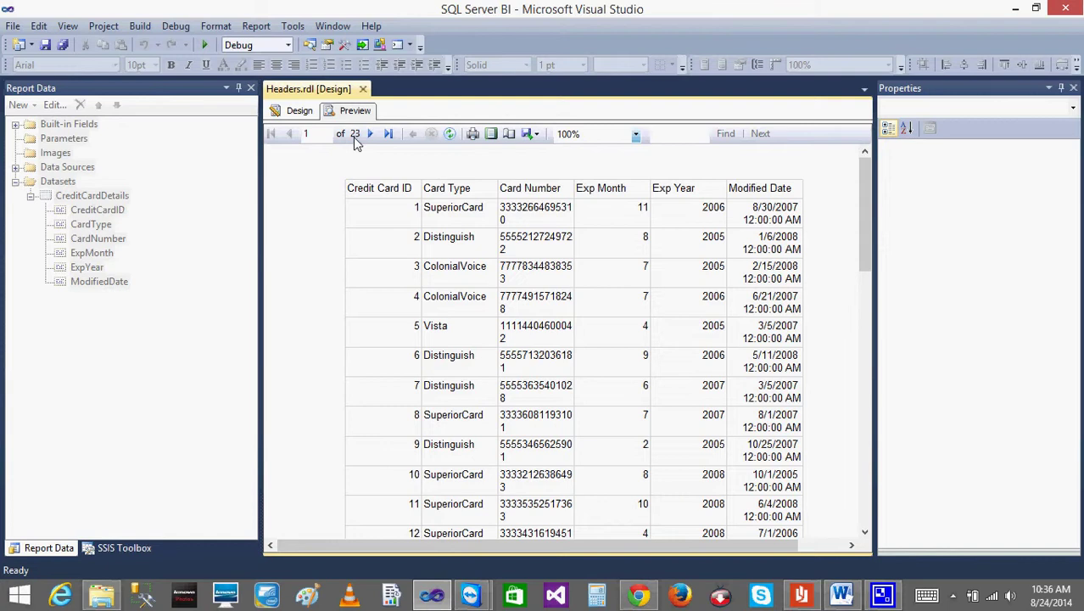
{"action": "left_click", "coordinate": [491, 137]}
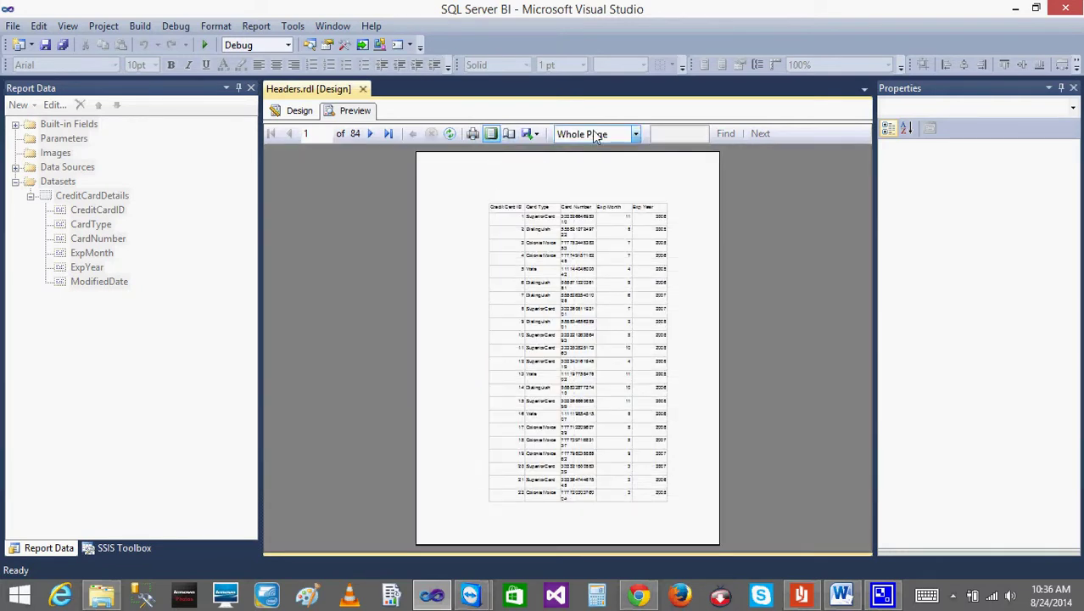
{"action": "left_click", "coordinate": [639, 132]}
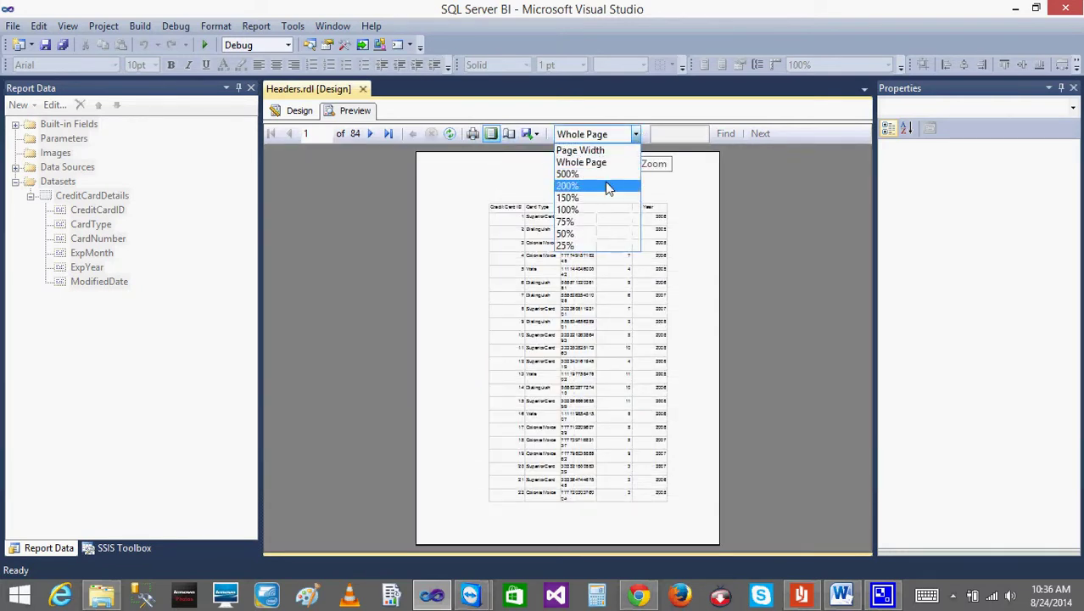
{"action": "left_click", "coordinate": [594, 224]}
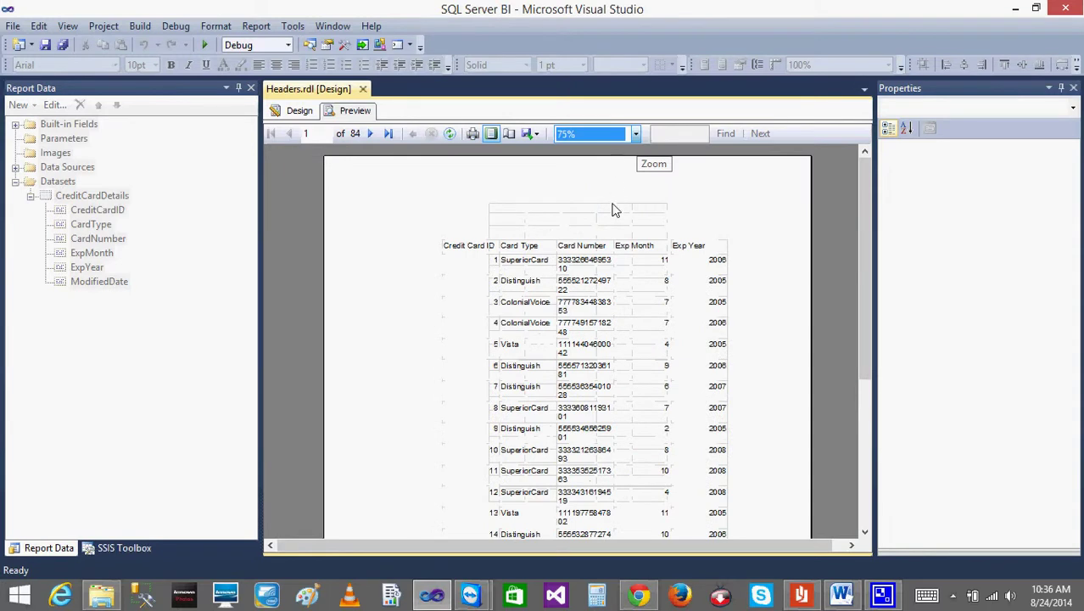
{"action": "left_click_drag", "start_coordinate": [860, 230], "coordinate": [837, 227]}
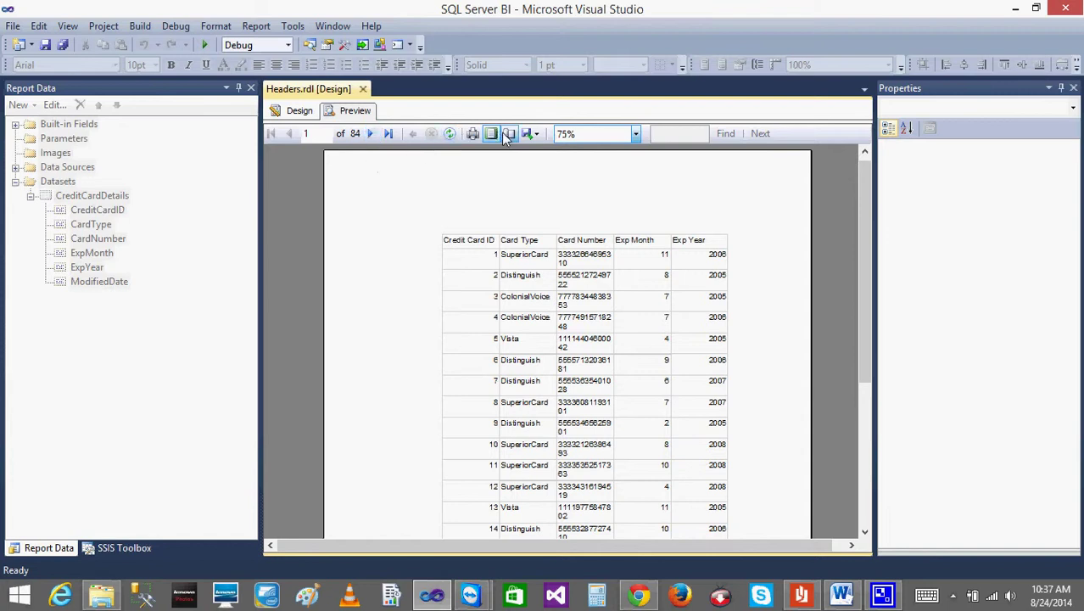
- Page through the print layout up to page 8, examining how the table columns are split across pages
{"action": "left_click", "coordinate": [369, 134]}
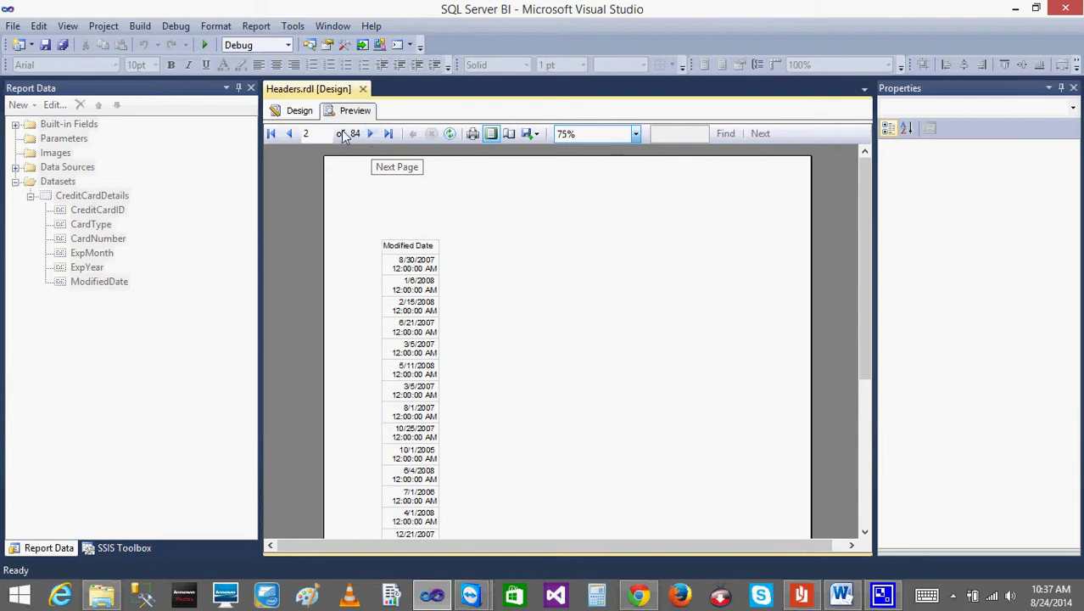
{"action": "left_click", "coordinate": [289, 133]}
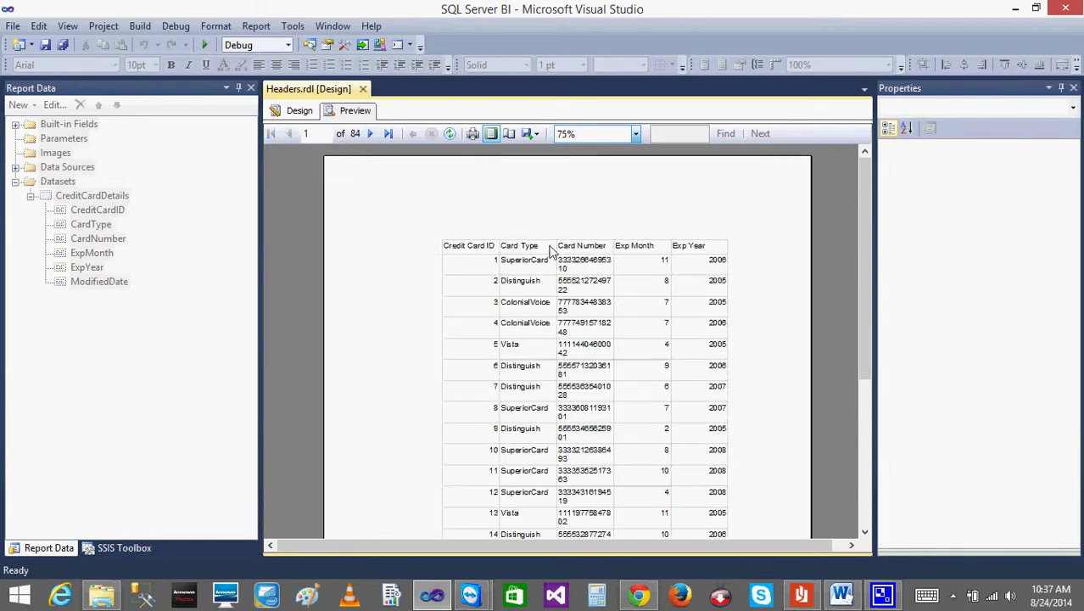
{"action": "left_click", "coordinate": [369, 134]}
{"action": "left_click", "coordinate": [370, 134]}
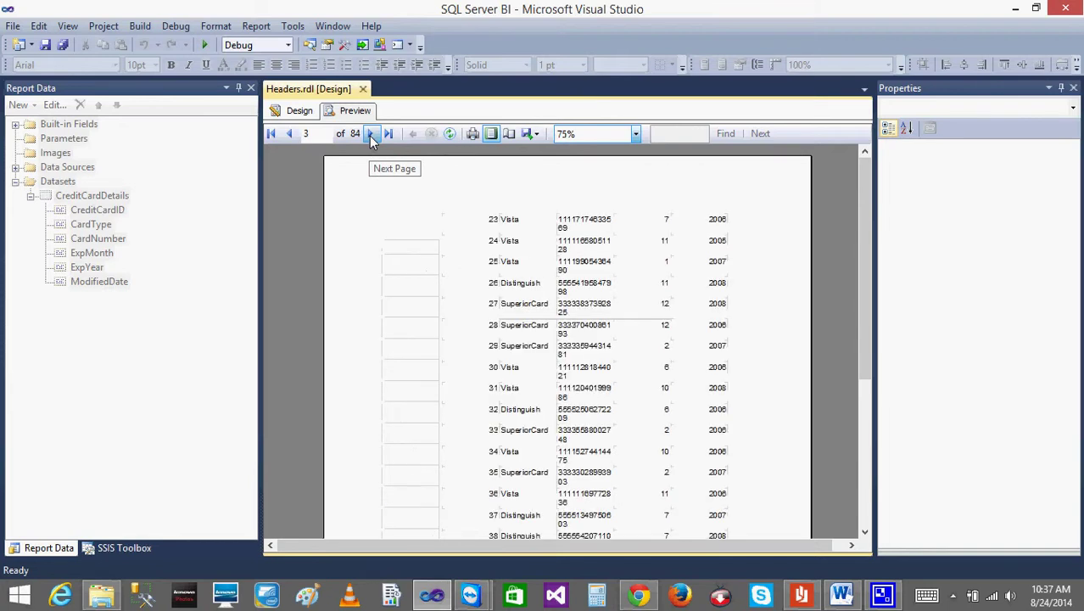
{"action": "left_click", "coordinate": [370, 134]}
{"action": "left_click", "coordinate": [370, 134]}
{"action": "left_click", "coordinate": [370, 134]}
{"action": "left_click", "coordinate": [370, 134]}
{"action": "left_click", "coordinate": [370, 134]}
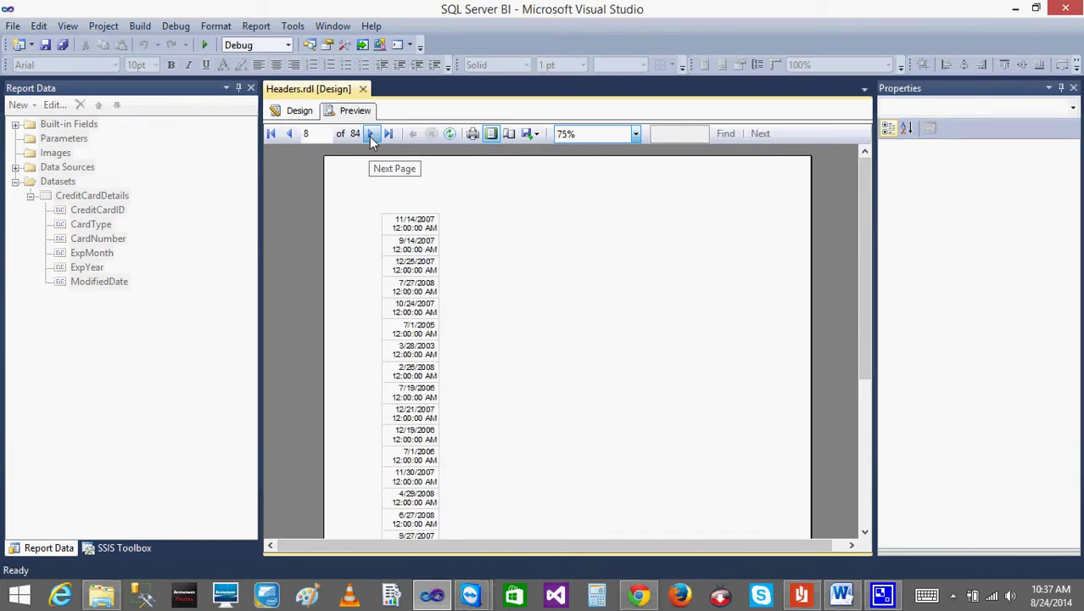
- Page through the print layout up to page 19, examining the table's columns and missing headers on each page
{"action": "left_click", "coordinate": [370, 134]}
{"action": "left_click", "coordinate": [370, 134]}
{"action": "left_click", "coordinate": [369, 134]}
{"action": "left_click", "coordinate": [370, 134]}
{"action": "left_click", "coordinate": [370, 134]}
{"action": "left_click", "coordinate": [370, 134]}
{"action": "left_click", "coordinate": [370, 134]}
{"action": "left_click", "coordinate": [370, 134]}
{"action": "left_click", "coordinate": [370, 134]}
{"action": "left_click", "coordinate": [370, 134]}
{"action": "left_click", "coordinate": [369, 134]}
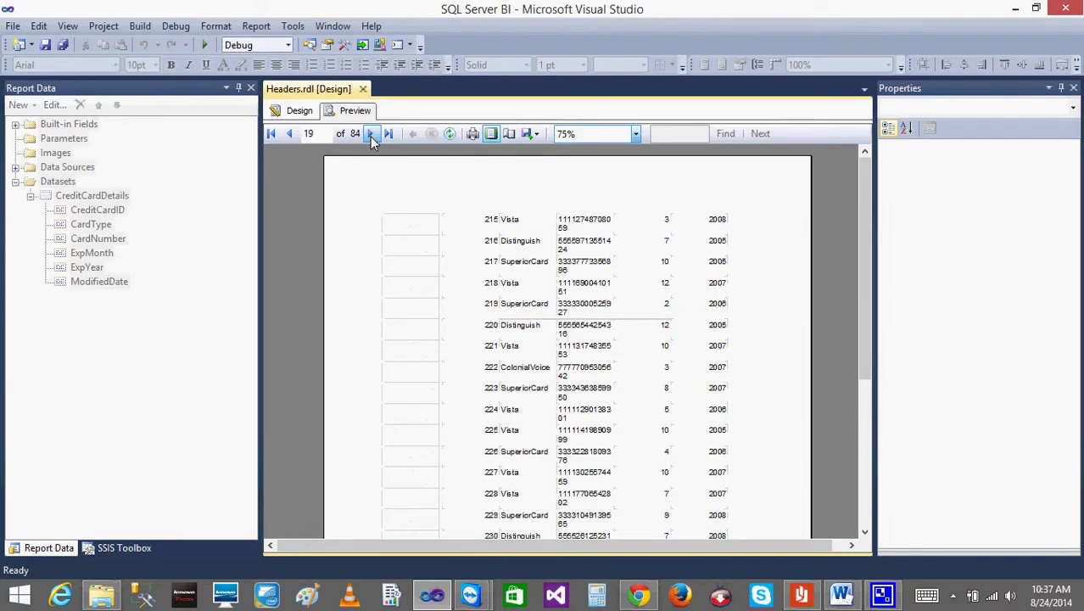
- Compare the report's page count without and with print layout, then reload the preview from the design
{"action": "left_click", "coordinate": [490, 134]}
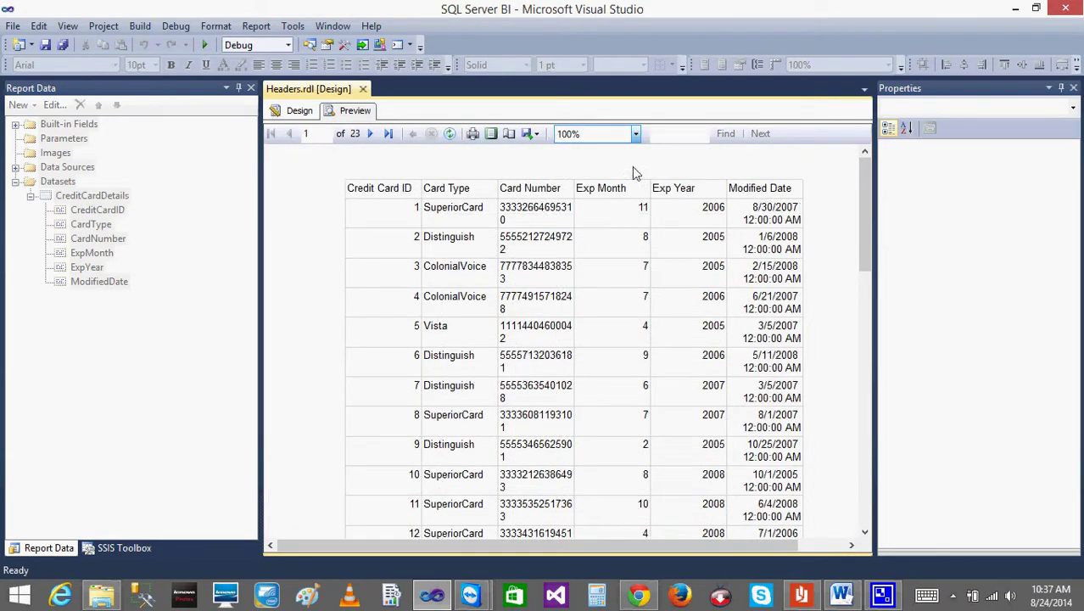
{"action": "left_click", "coordinate": [492, 136]}
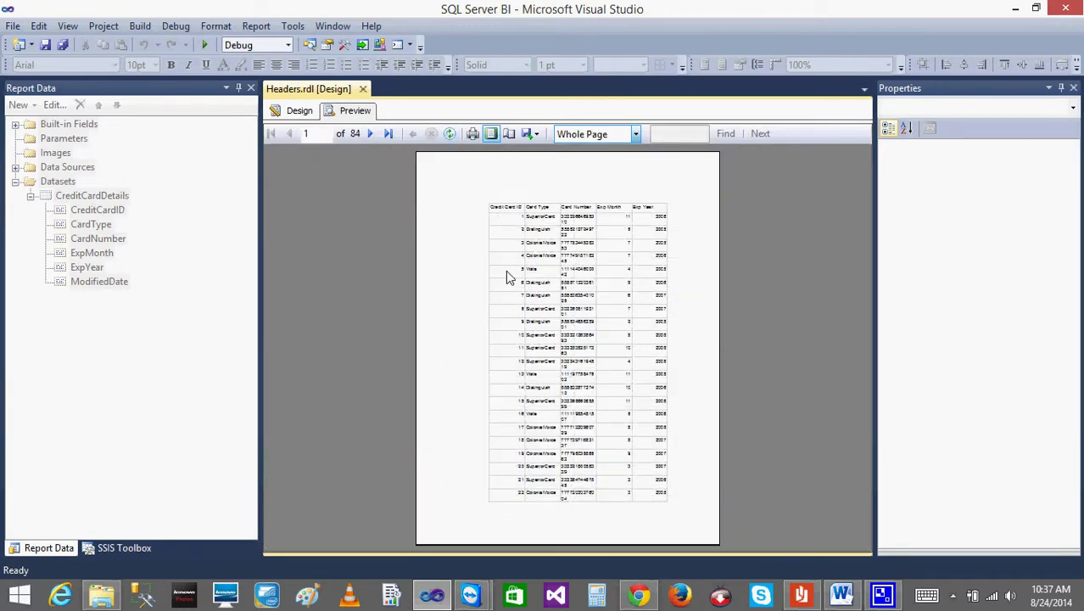
{"action": "left_click", "coordinate": [297, 115]}
{"action": "left_click", "coordinate": [349, 114]}
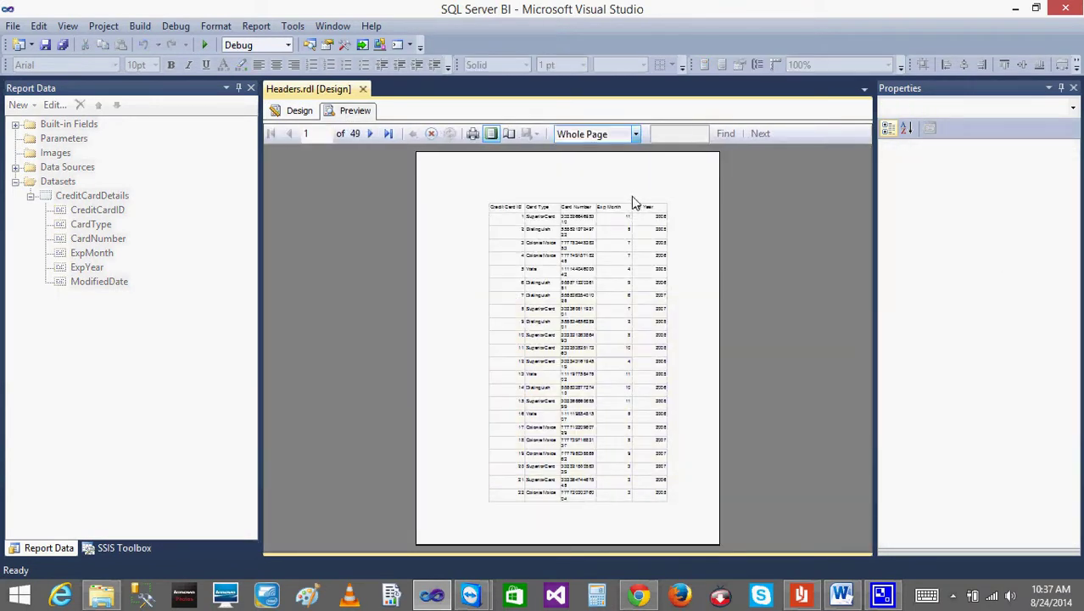
- Return to the report design and add a page header above the credit card table
{"action": "left_click", "coordinate": [300, 112]}
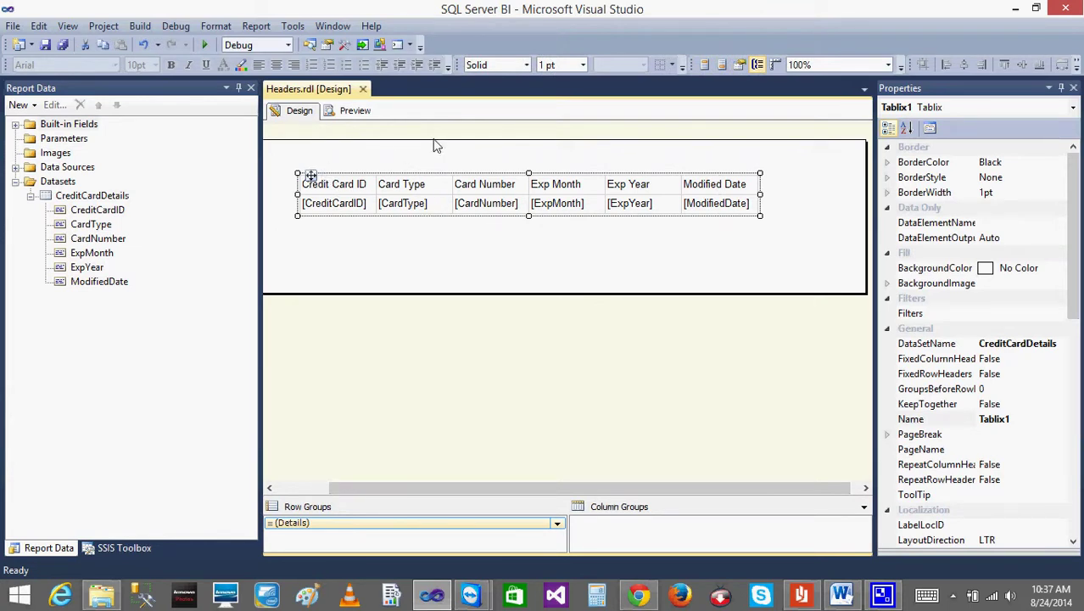
{"action": "left_click", "coordinate": [440, 265]}
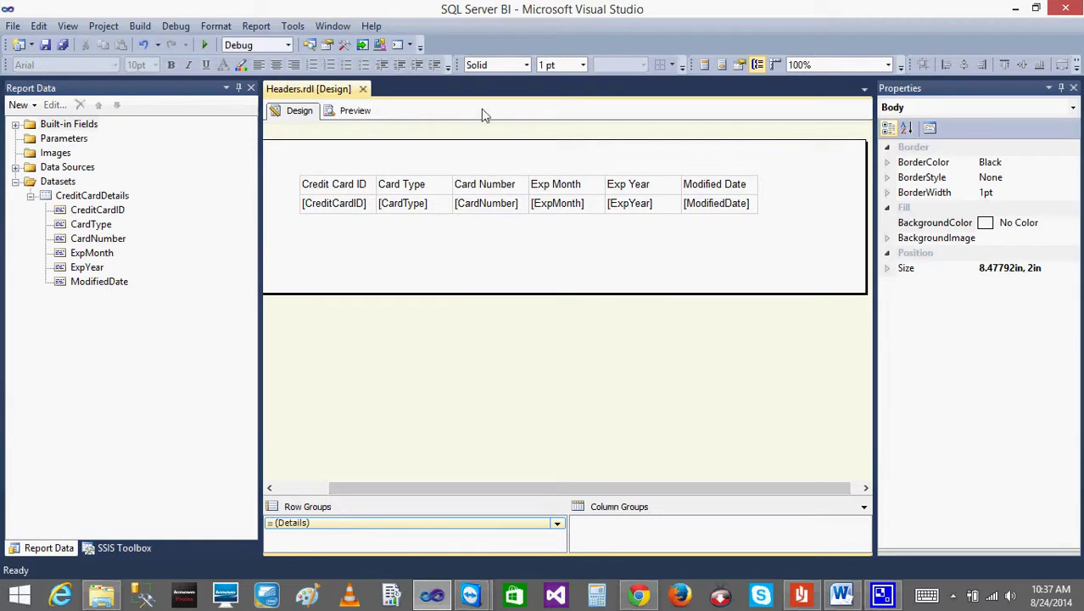
{"action": "right_click", "coordinate": [470, 156]}
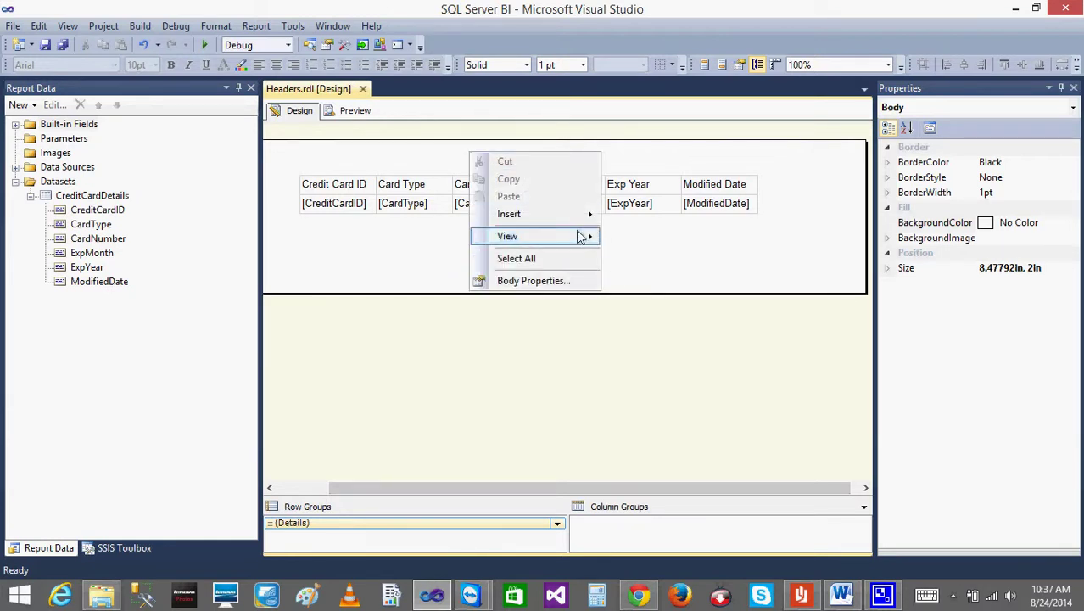
{"action": "mouse_move", "coordinate": [571, 215]}
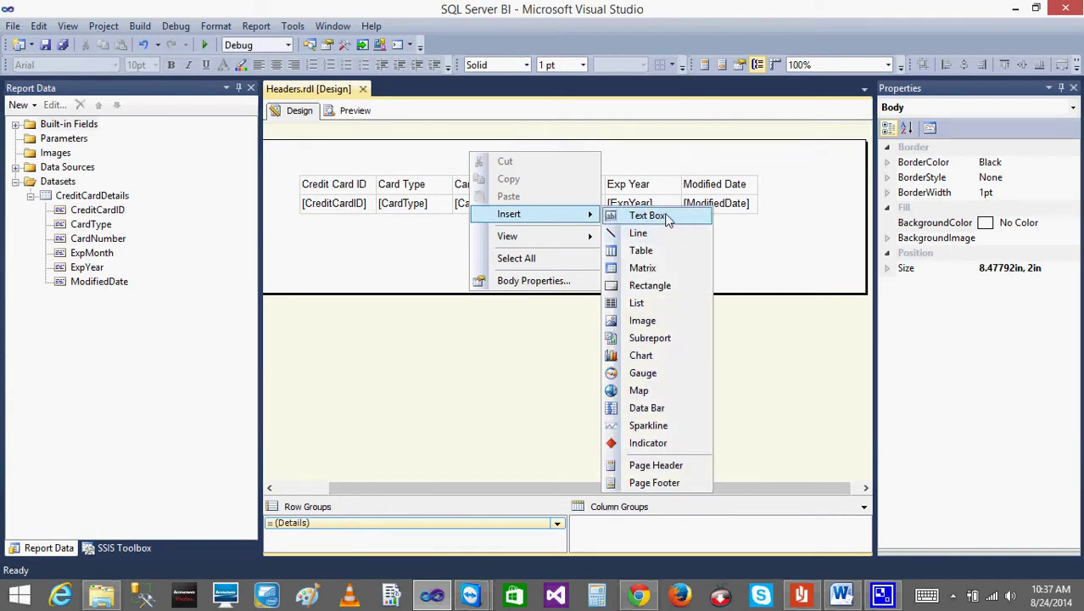
{"action": "left_click", "coordinate": [670, 466]}
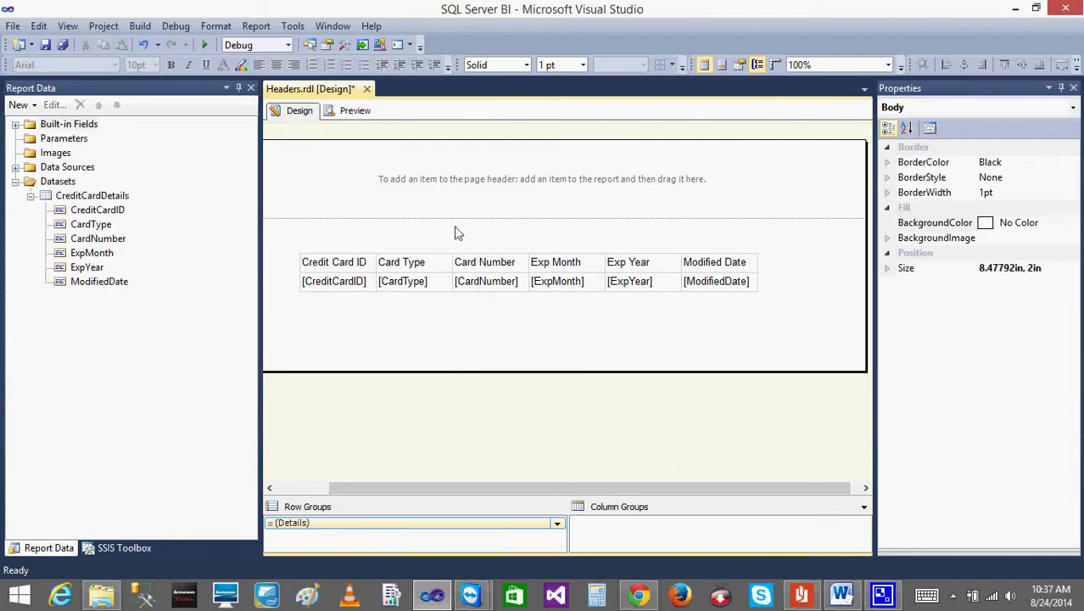
- Add a page footer below the report body
{"action": "right_click", "coordinate": [383, 325]}
{"action": "left_click", "coordinate": [455, 180]}
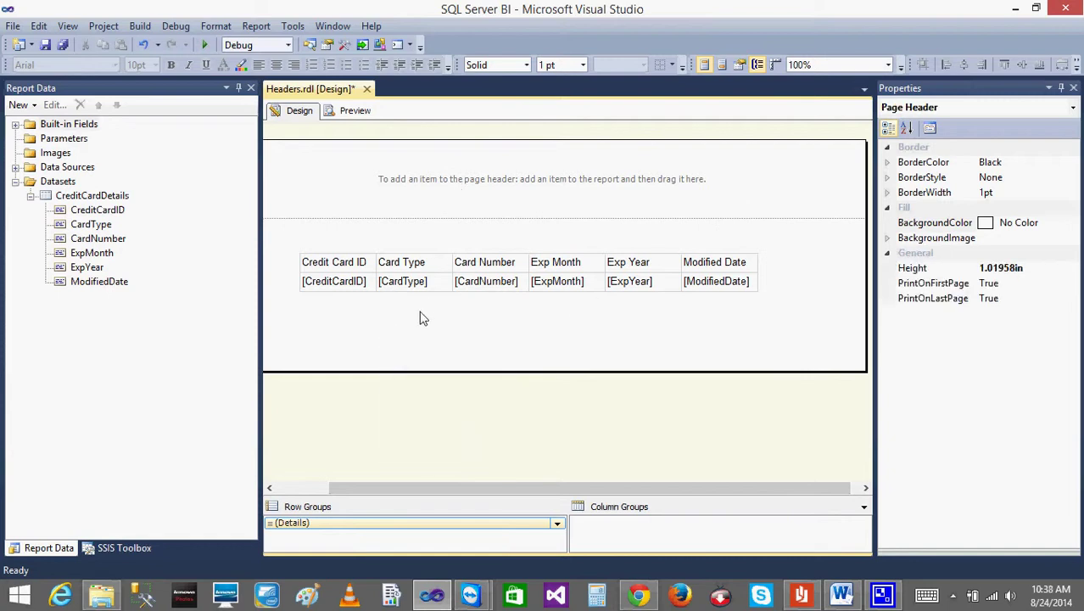
{"action": "right_click", "coordinate": [423, 336]}
{"action": "mouse_move", "coordinate": [515, 397]}
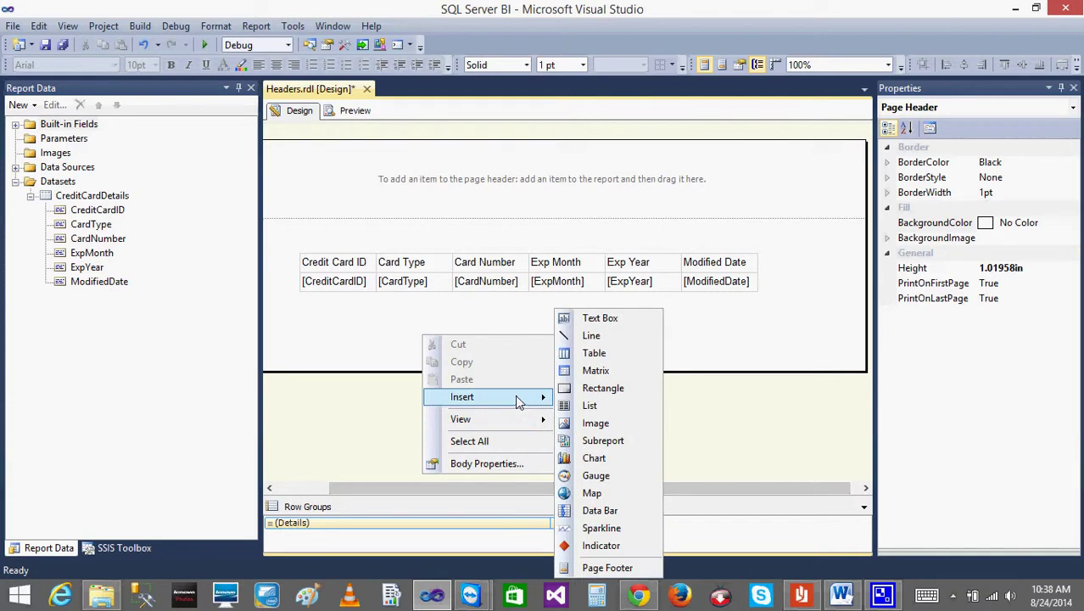
{"action": "left_click", "coordinate": [596, 568]}
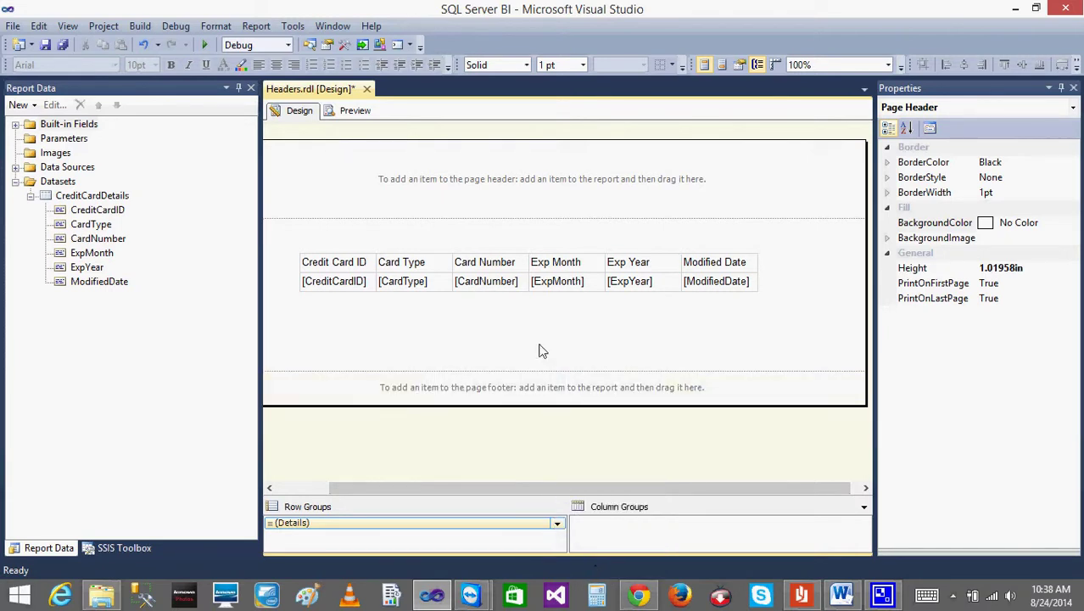
- Insert a text box into the page header, above the Exp Year column
{"action": "left_click", "coordinate": [482, 176]}
{"action": "right_click", "coordinate": [482, 175]}
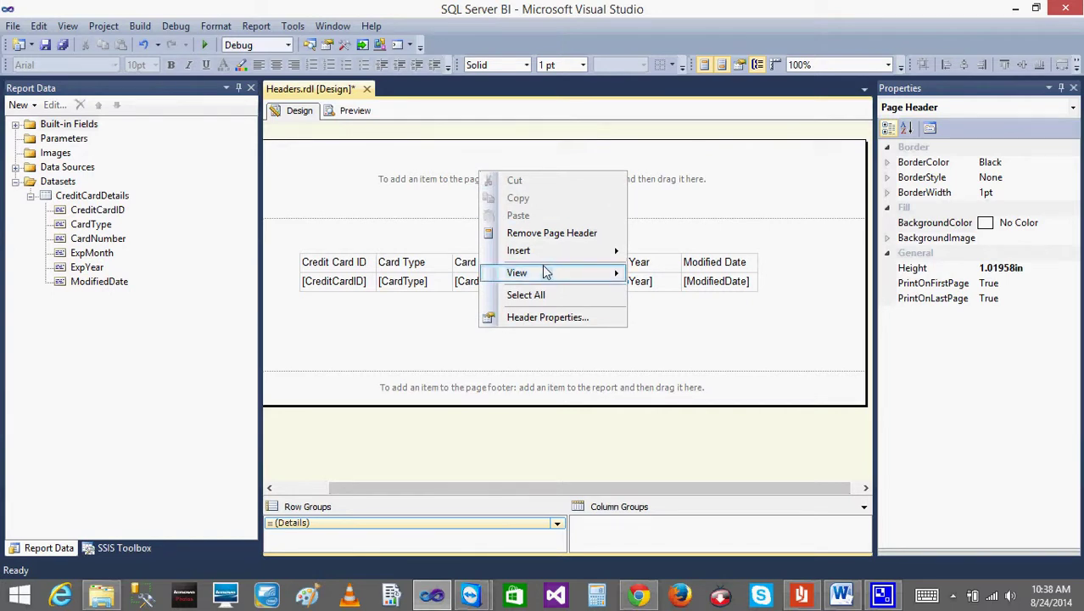
{"action": "left_click", "coordinate": [428, 186]}
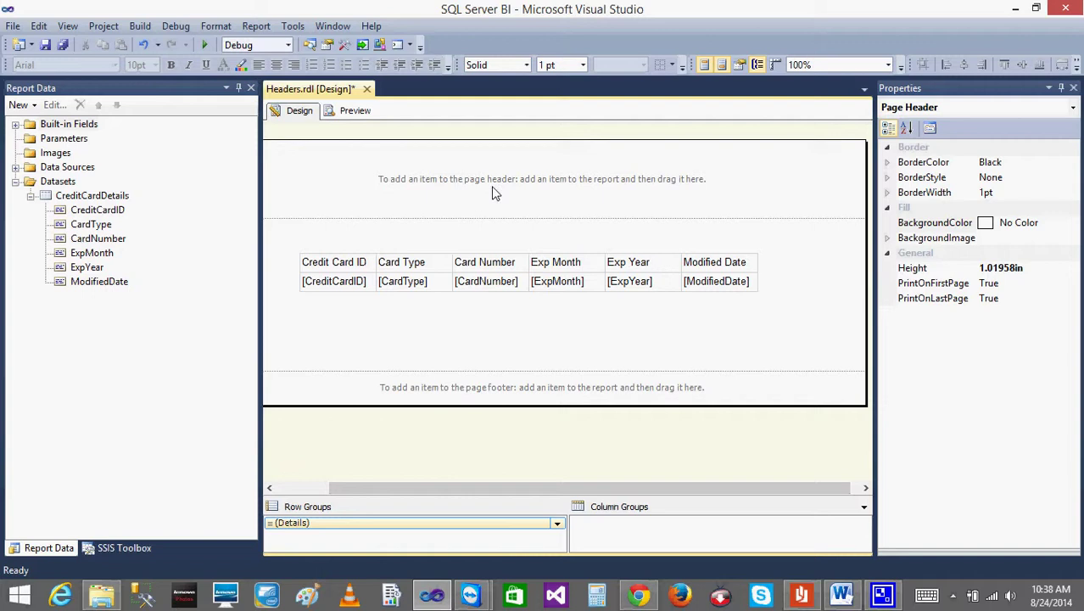
{"action": "right_click", "coordinate": [603, 169]}
{"action": "mouse_move", "coordinate": [665, 245]}
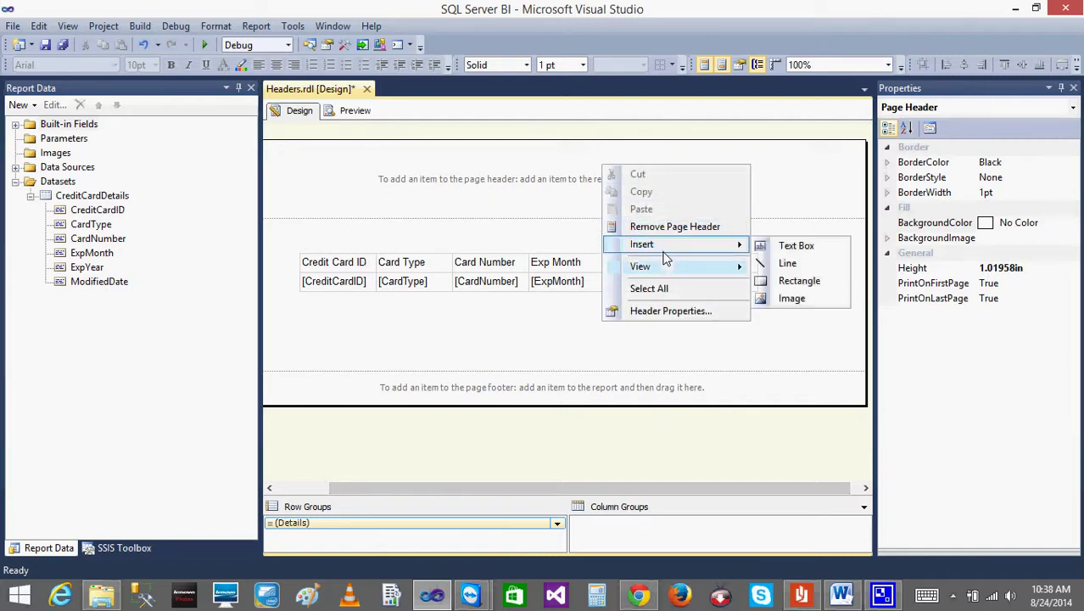
{"action": "left_click", "coordinate": [793, 246]}
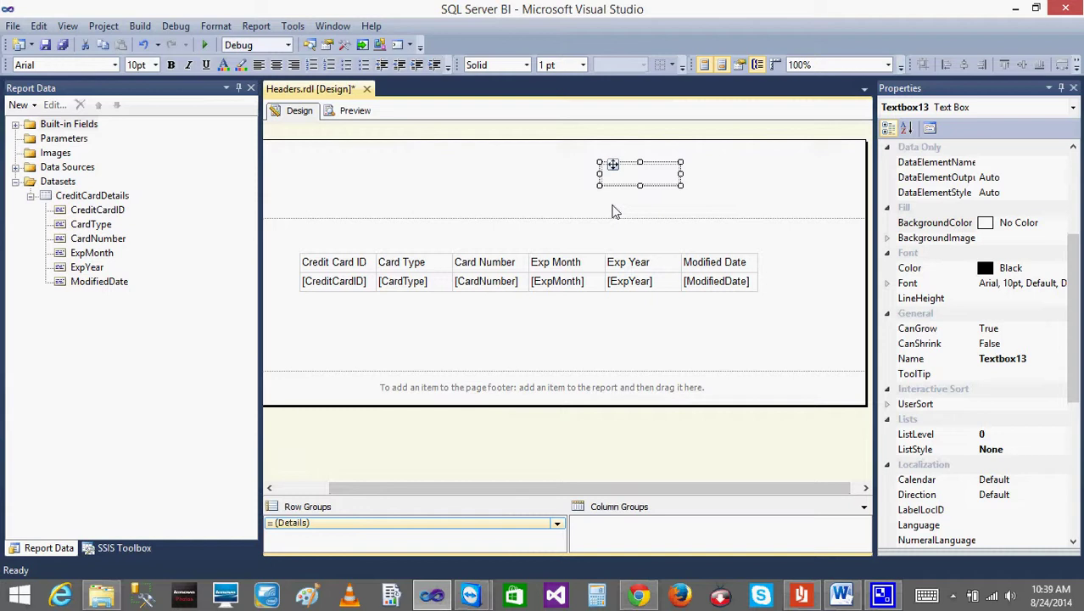
- View the expression editor opened directly from the new header text box and close it without entering anything
{"action": "right_click", "coordinate": [617, 183]}
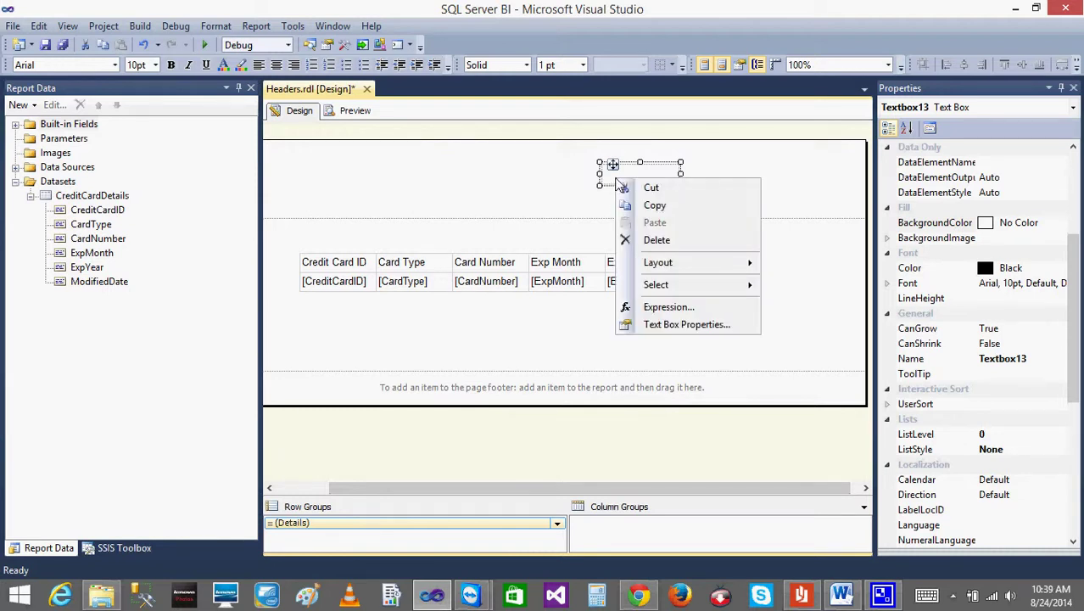
{"action": "left_click", "coordinate": [667, 307]}
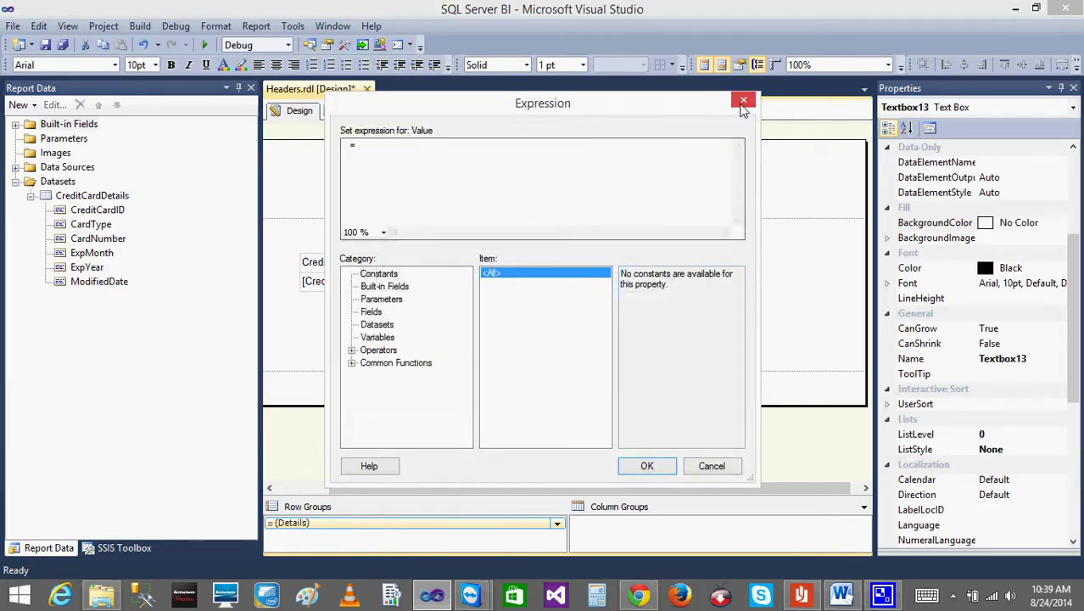
{"action": "left_click", "coordinate": [743, 104]}
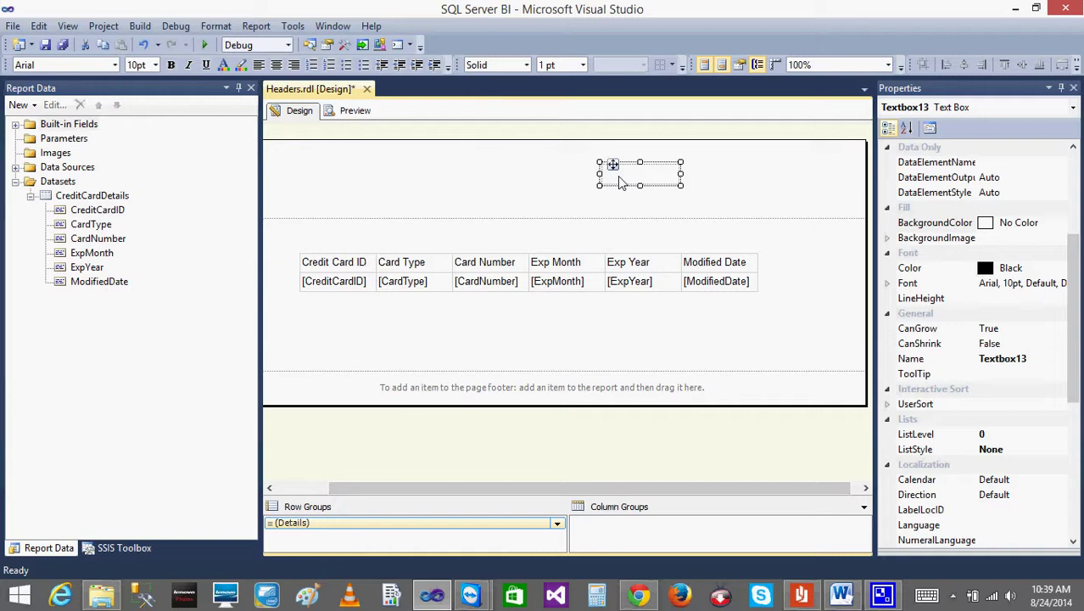
- View the header text box's General properties and its Value expression editor, and cancel both dialogs
{"action": "right_click", "coordinate": [619, 183]}
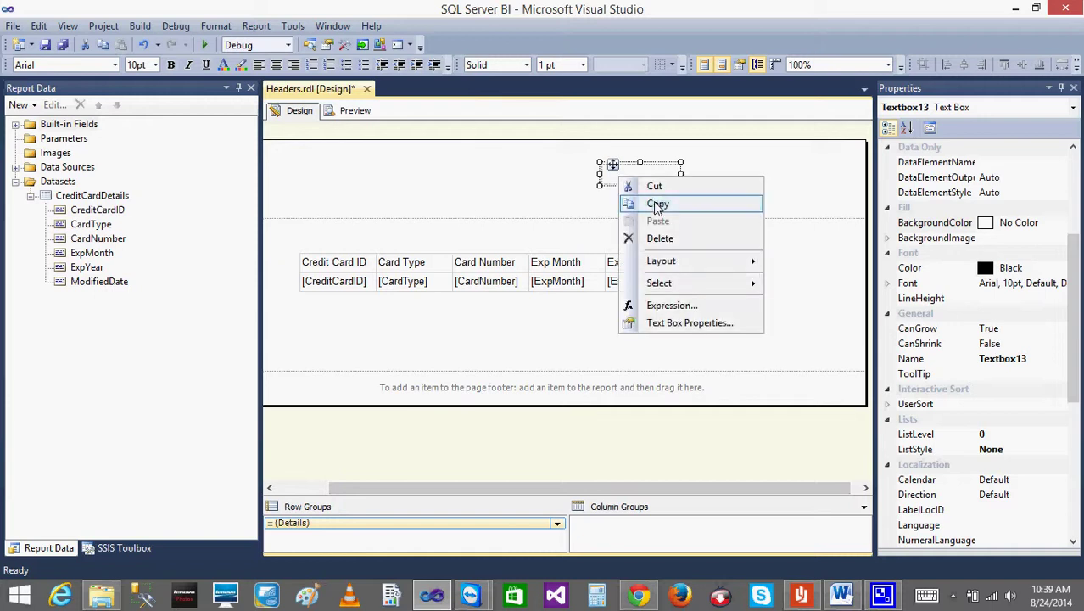
{"action": "left_click", "coordinate": [684, 324]}
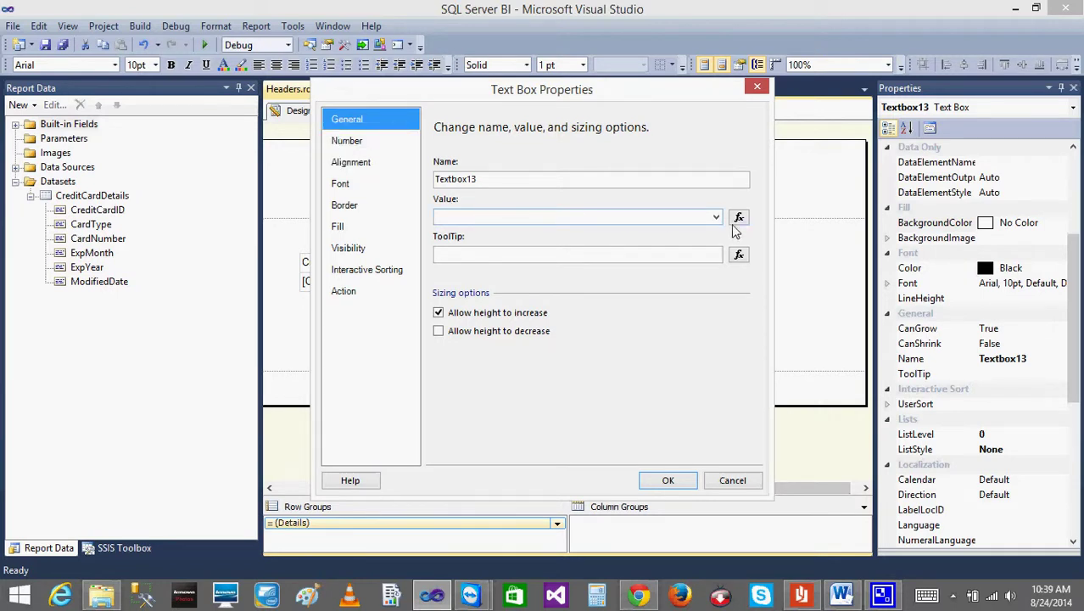
{"action": "left_click", "coordinate": [541, 218]}
{"action": "left_click", "coordinate": [368, 126]}
{"action": "left_click", "coordinate": [738, 218]}
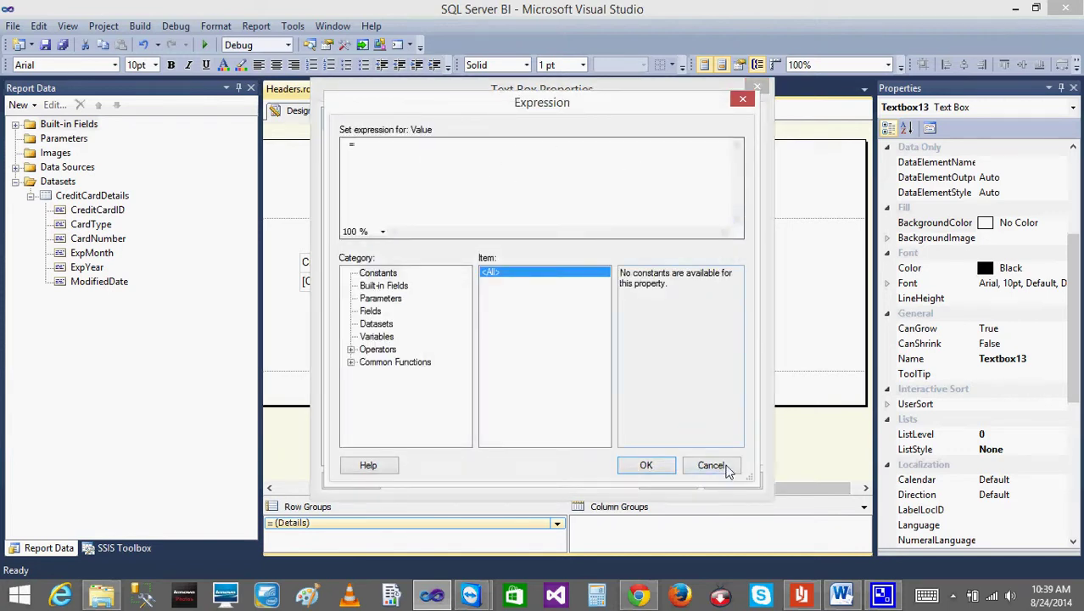
{"action": "left_click", "coordinate": [721, 467]}
{"action": "left_click", "coordinate": [733, 481]}
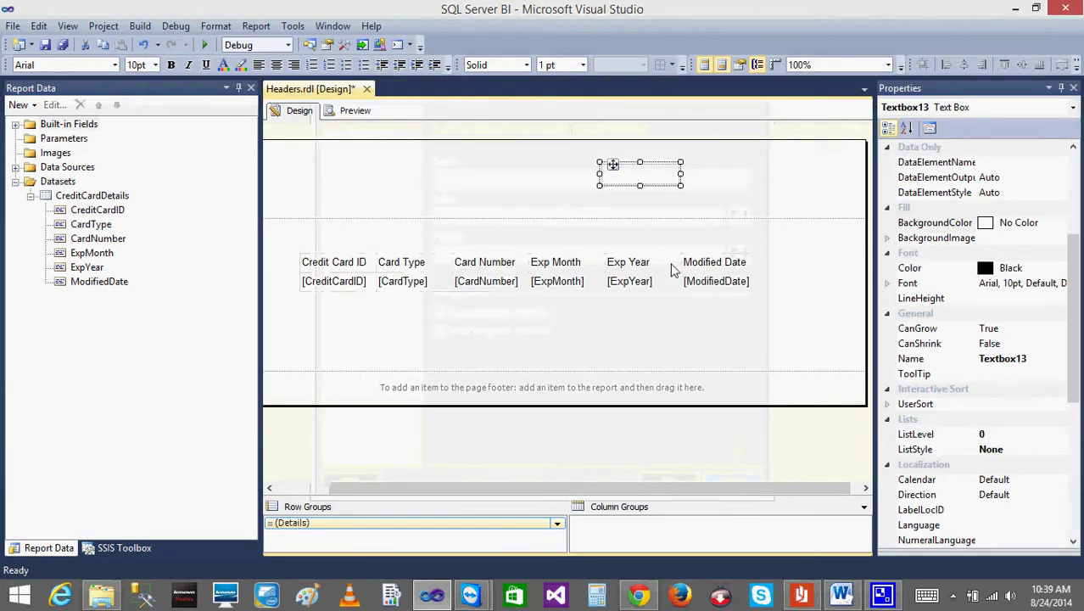
{"action": "right_click", "coordinate": [616, 177]}
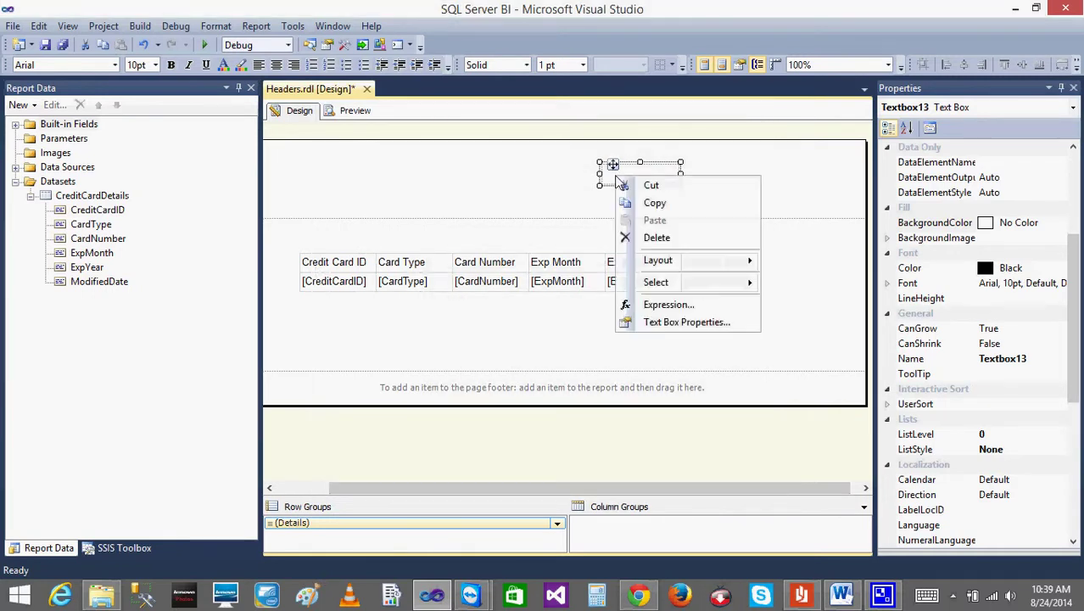
{"action": "left_click", "coordinate": [657, 330]}
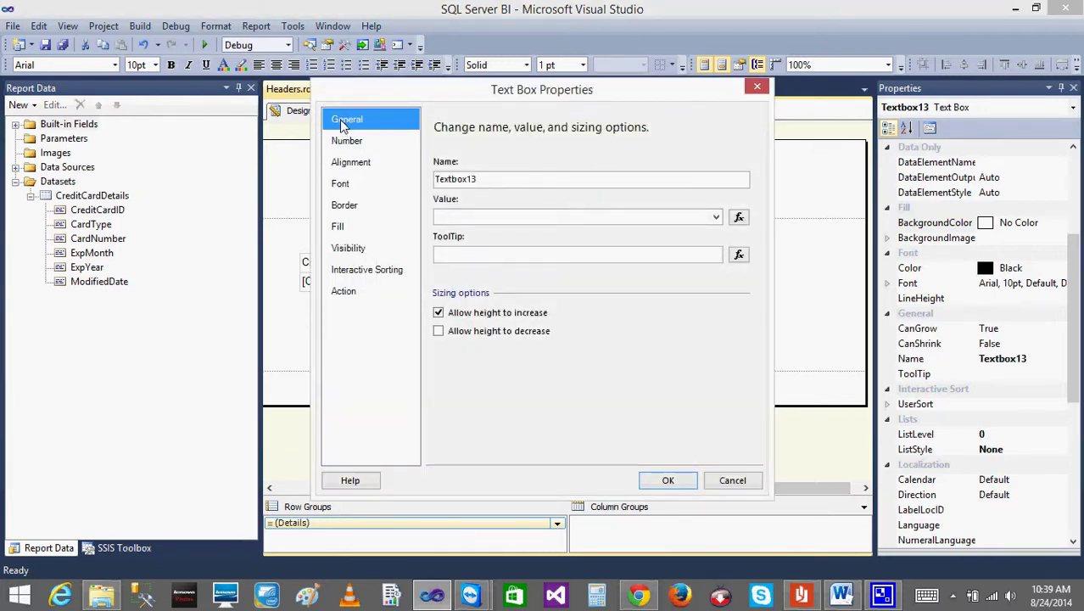
{"action": "left_click", "coordinate": [738, 217]}
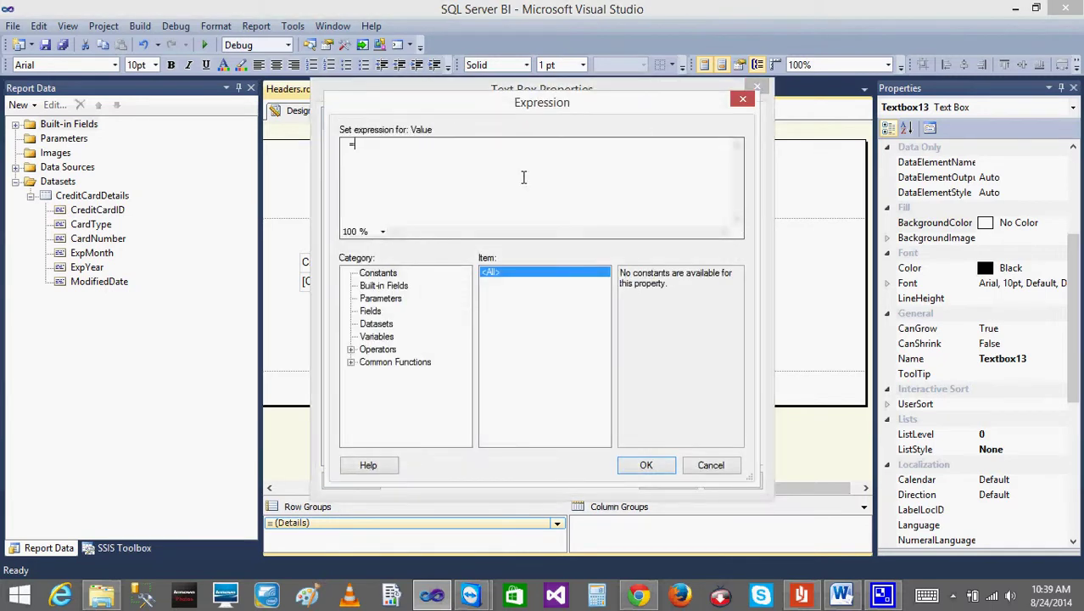
{"action": "left_click", "coordinate": [709, 464]}
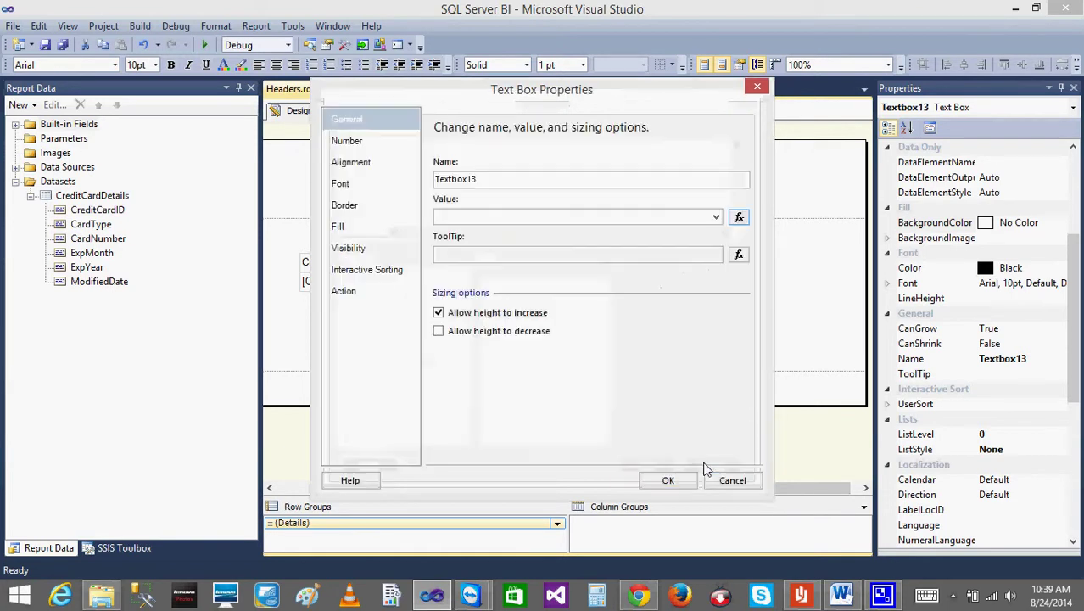
{"action": "left_click", "coordinate": [747, 488]}
- Open the Value expression for editing from the properties of the text box in the page header
{"action": "right_click", "coordinate": [600, 178]}
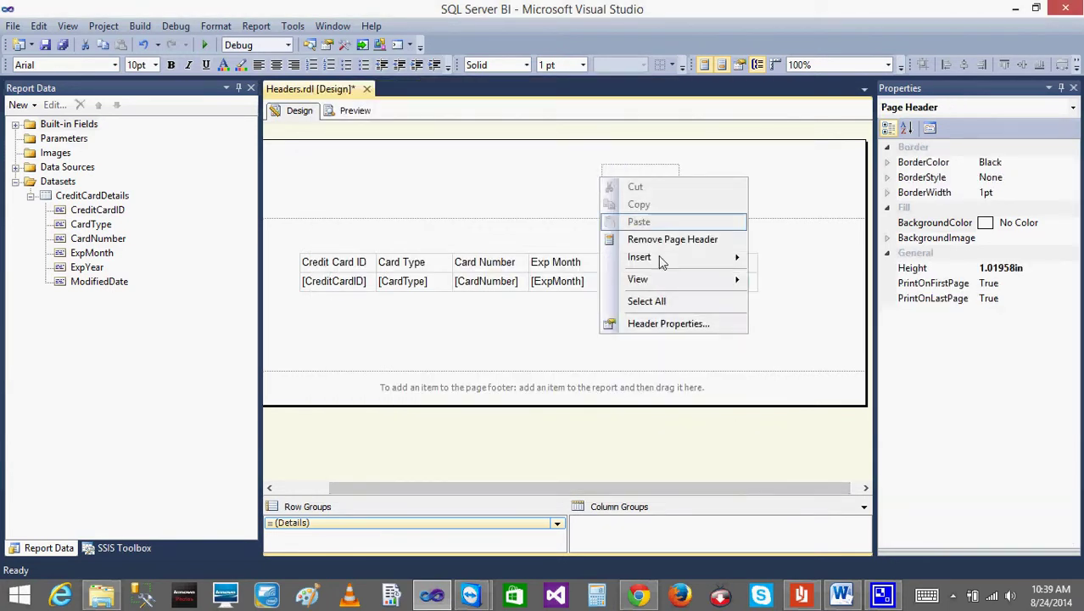
{"action": "left_click", "coordinate": [701, 172]}
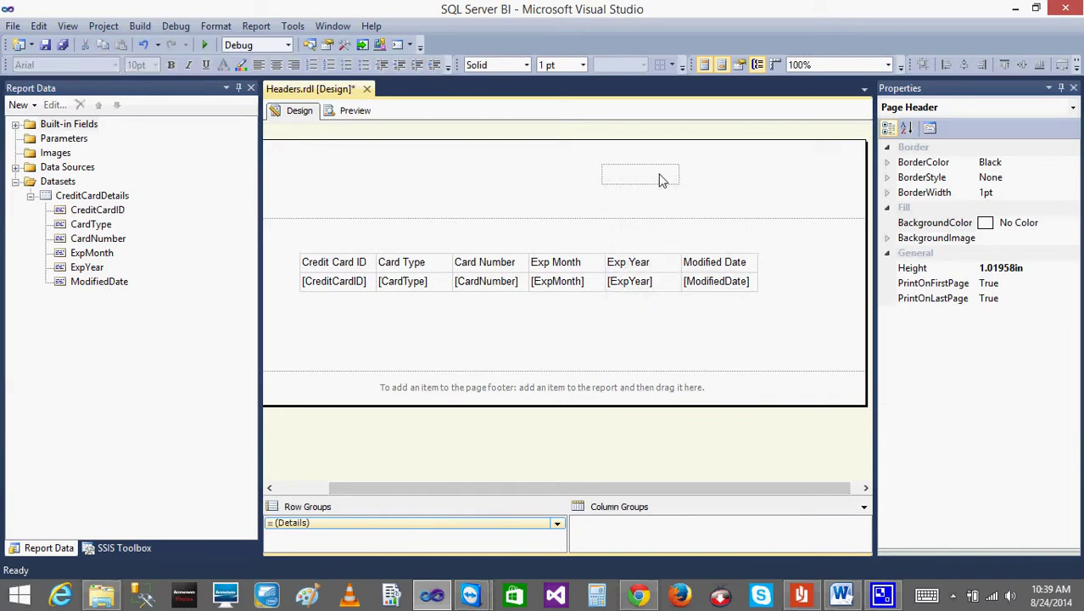
{"action": "right_click", "coordinate": [661, 176]}
{"action": "left_click", "coordinate": [555, 202]}
{"action": "right_click", "coordinate": [665, 181]}
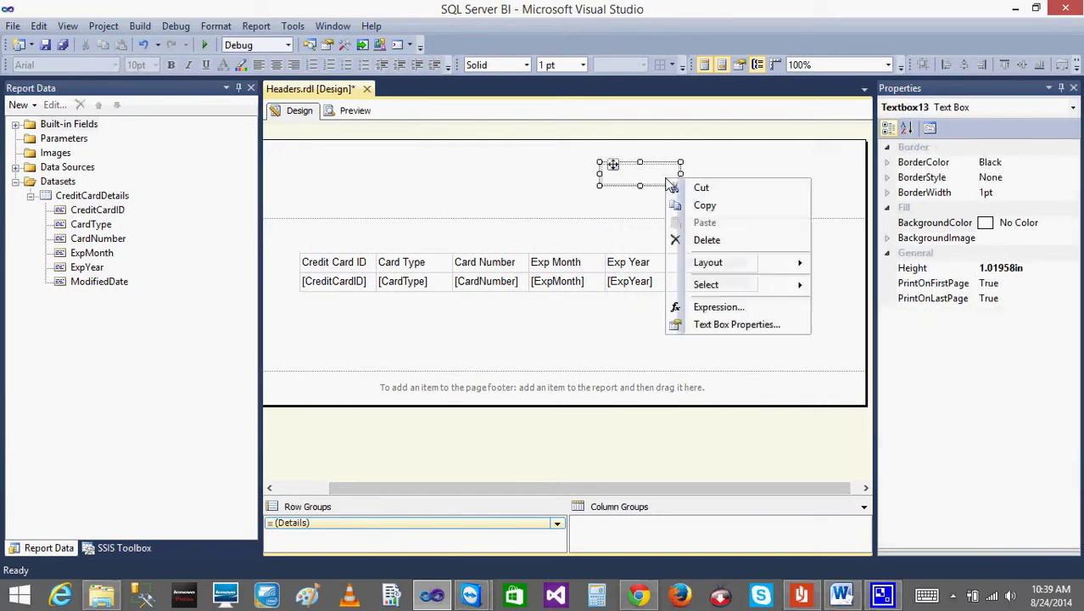
{"action": "left_click", "coordinate": [735, 326]}
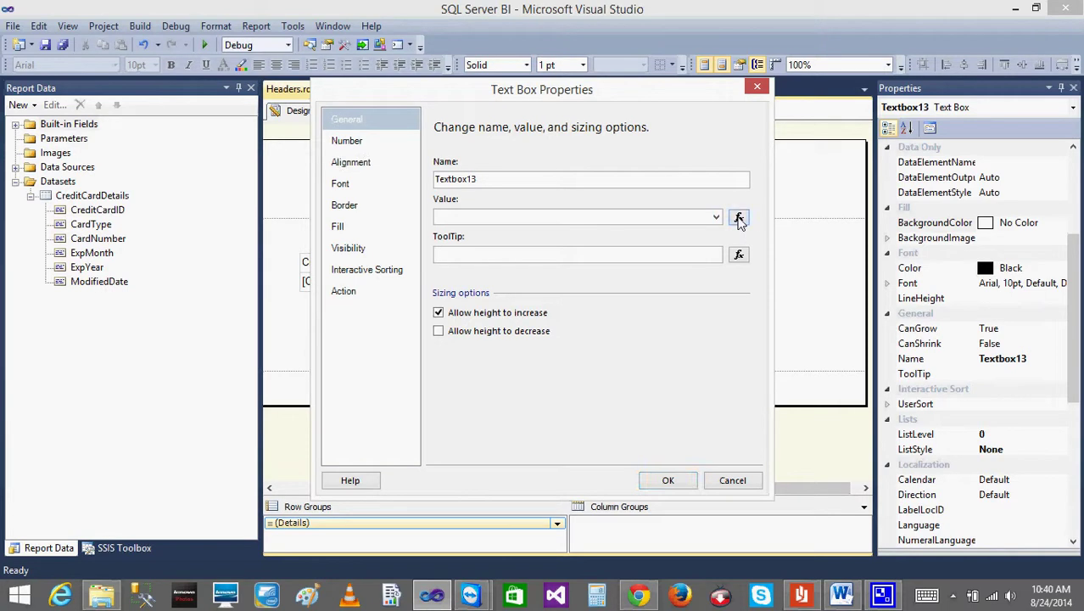
{"action": "left_click", "coordinate": [738, 217]}
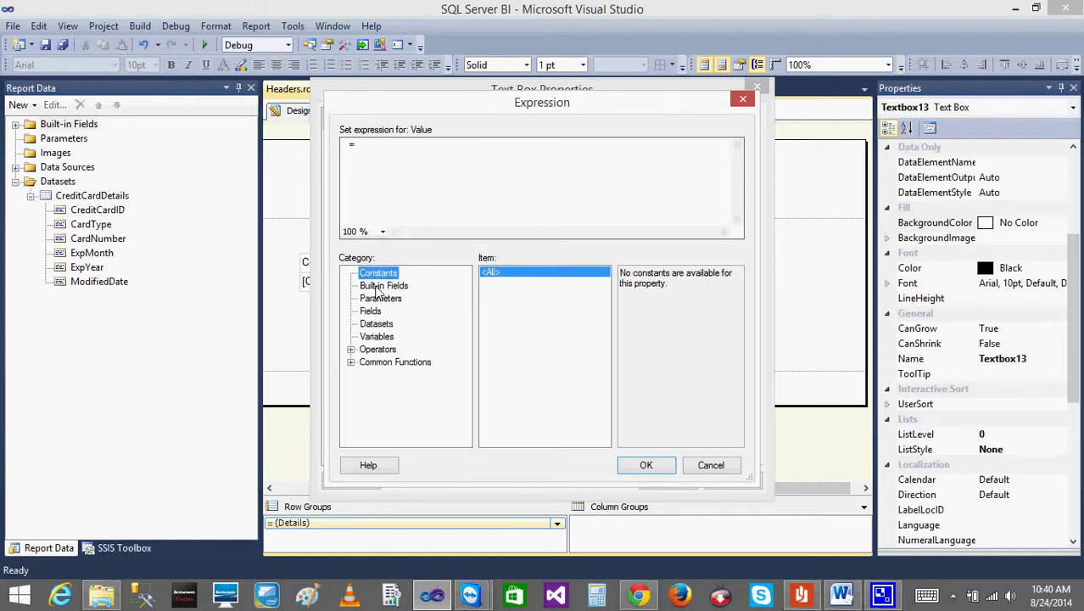
- Examine the items offered in the Constants, Built-in Fields, Parameters, Fields, Datasets and Variables categories of the expression editor
{"action": "left_click", "coordinate": [379, 286]}
{"action": "left_click", "coordinate": [376, 298]}
{"action": "left_click", "coordinate": [373, 311]}
{"action": "left_click", "coordinate": [375, 324]}
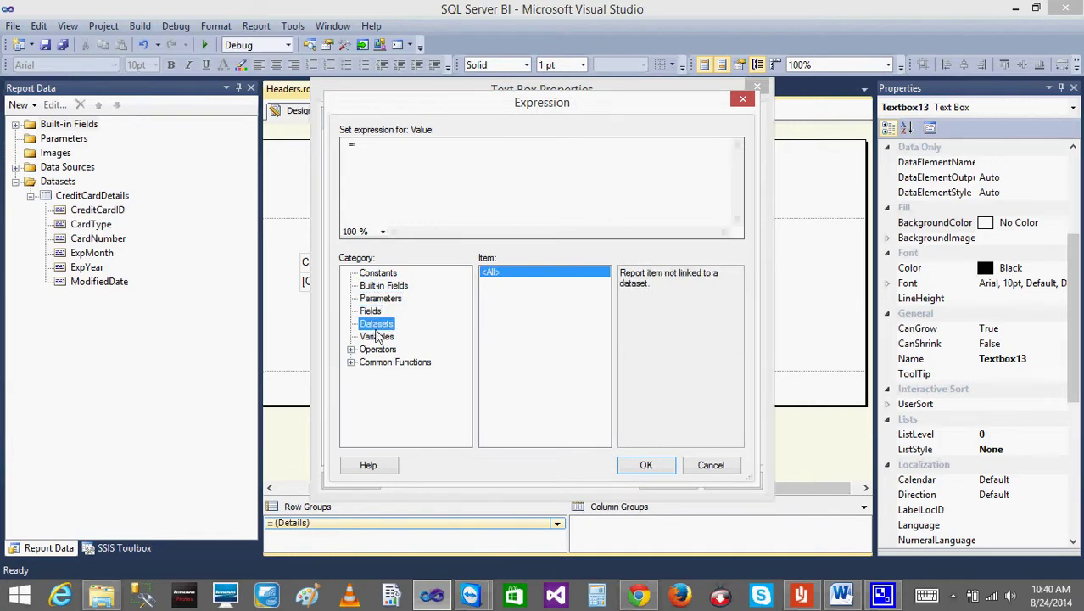
{"action": "left_click", "coordinate": [377, 273]}
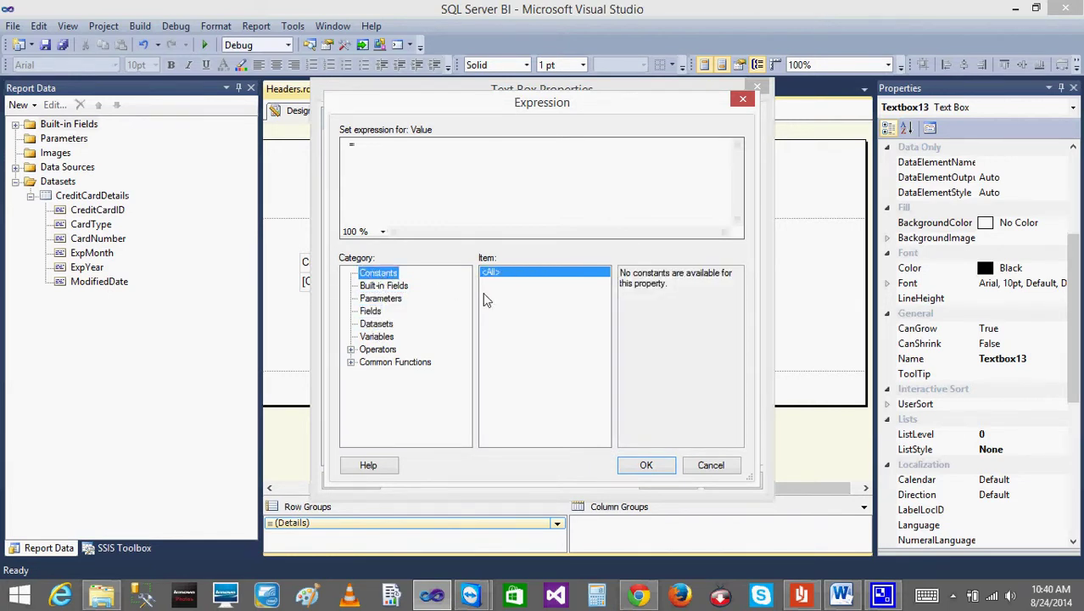
{"action": "left_click", "coordinate": [372, 151]}
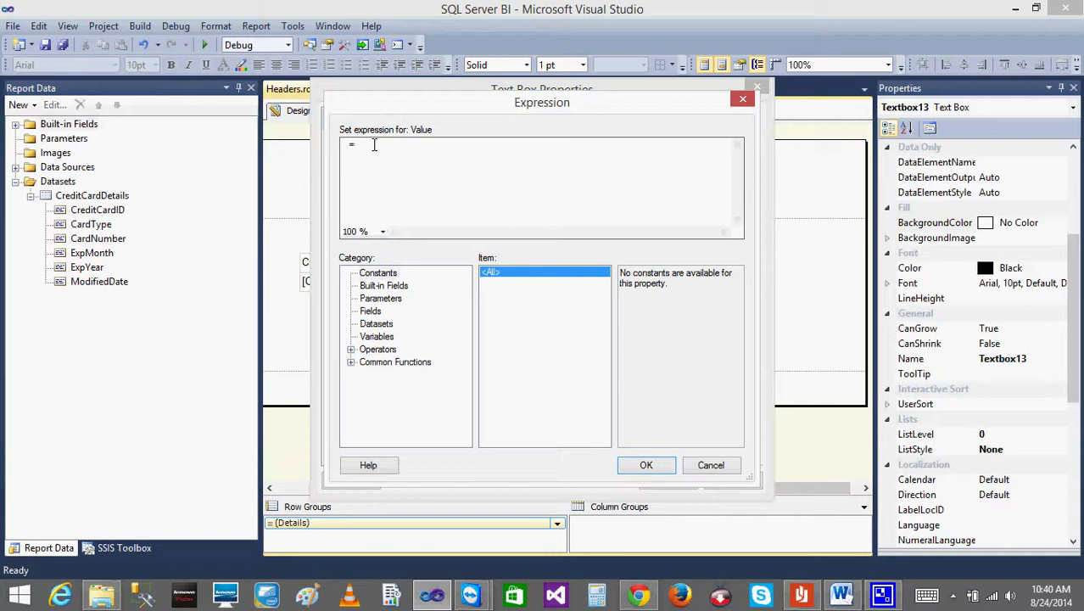
{"action": "left_click", "coordinate": [389, 287]}
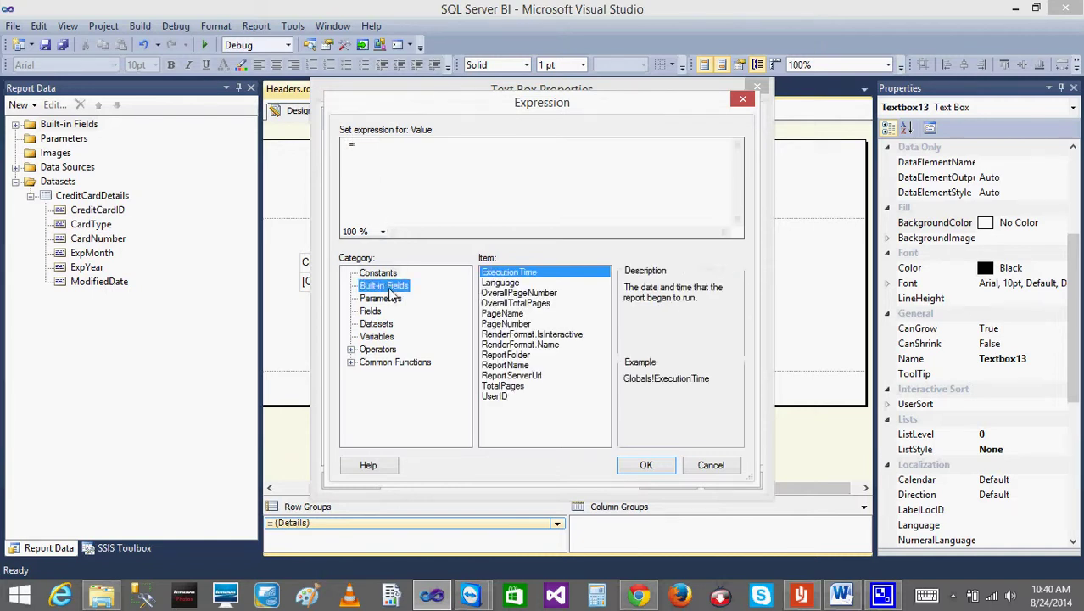
{"action": "left_click", "coordinate": [378, 298]}
{"action": "left_click", "coordinate": [373, 311]}
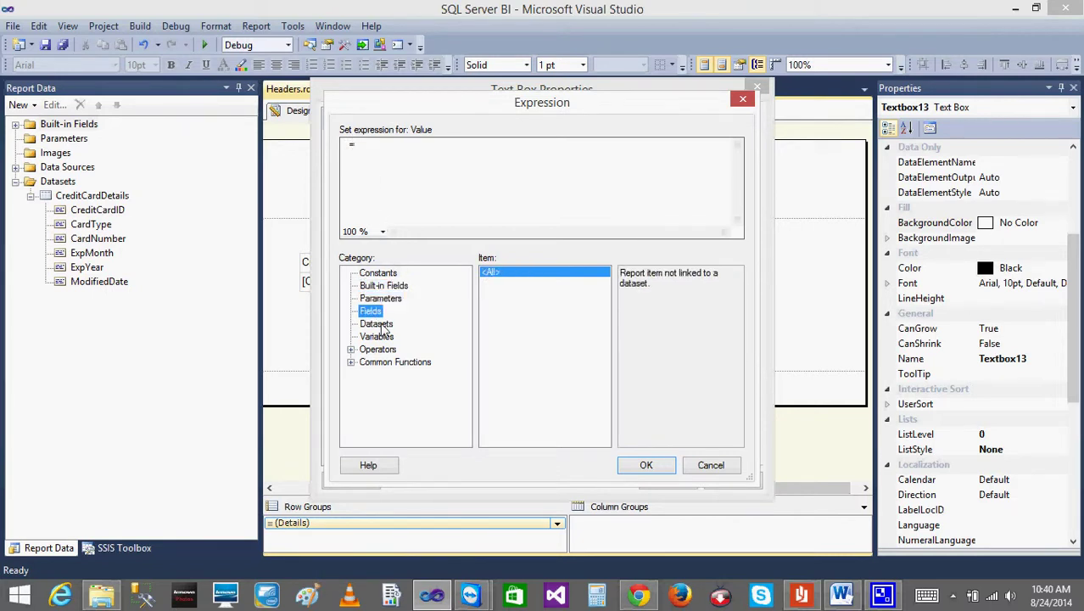
{"action": "left_click", "coordinate": [376, 324]}
{"action": "left_click", "coordinate": [380, 299]}
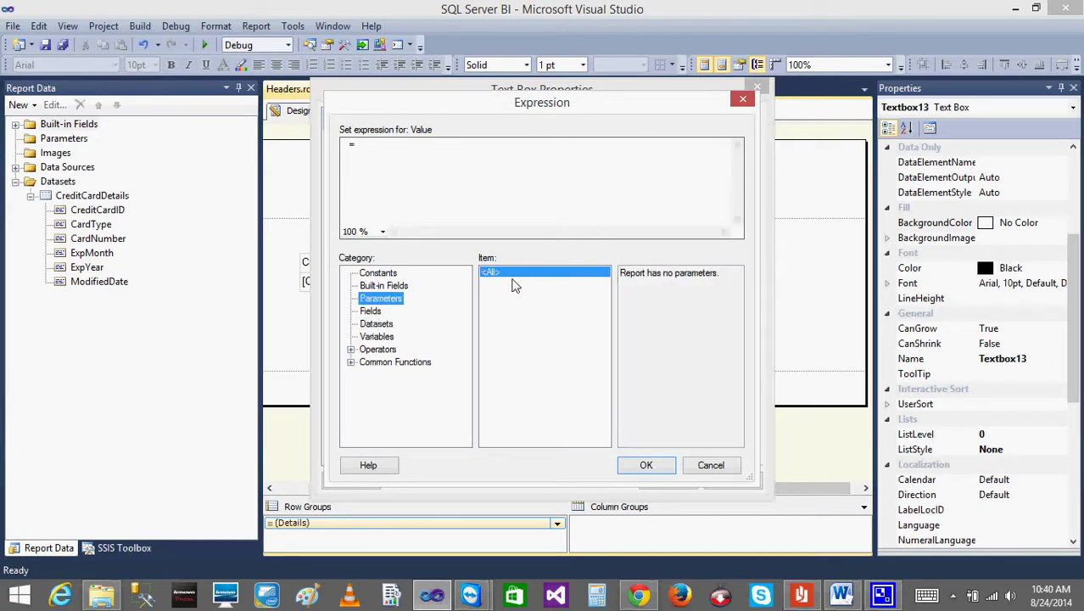
{"action": "left_click", "coordinate": [366, 312]}
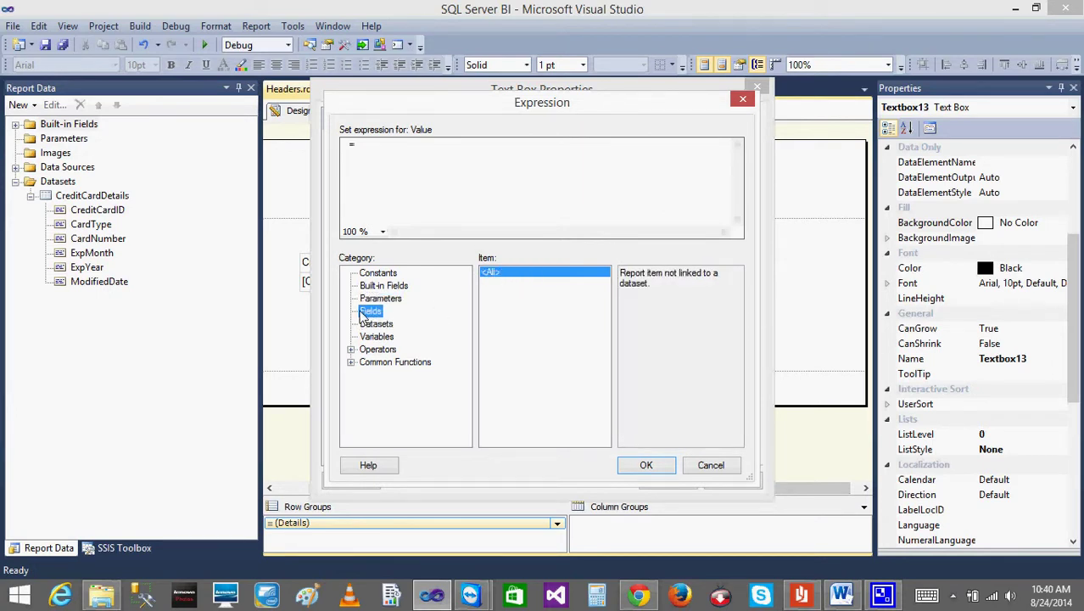
{"action": "left_click", "coordinate": [376, 324]}
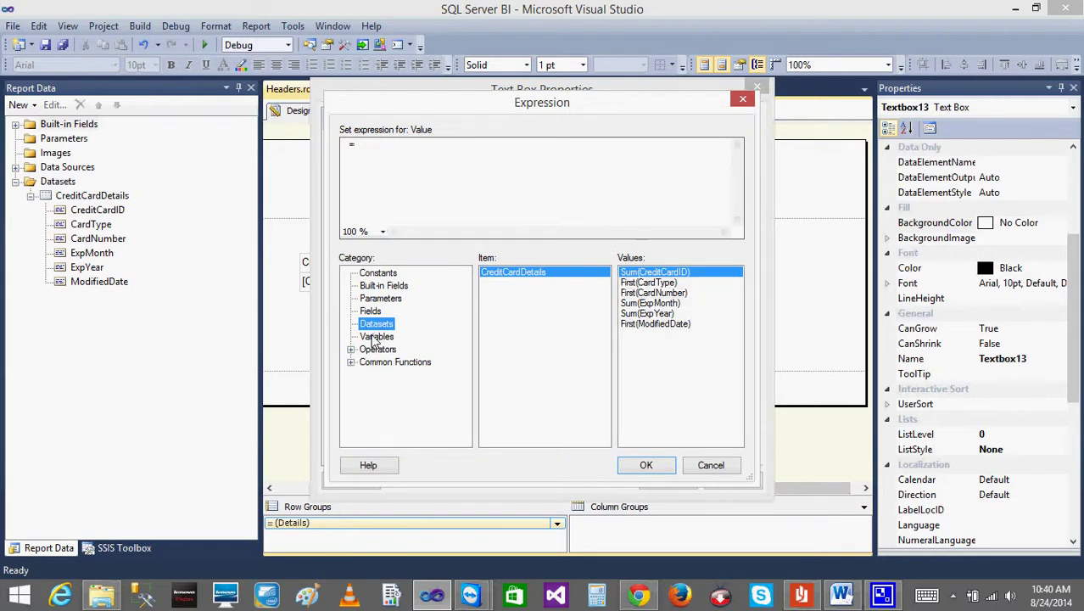
{"action": "left_click", "coordinate": [376, 337]}
{"action": "left_click", "coordinate": [375, 324]}
{"action": "left_click", "coordinate": [377, 338]}
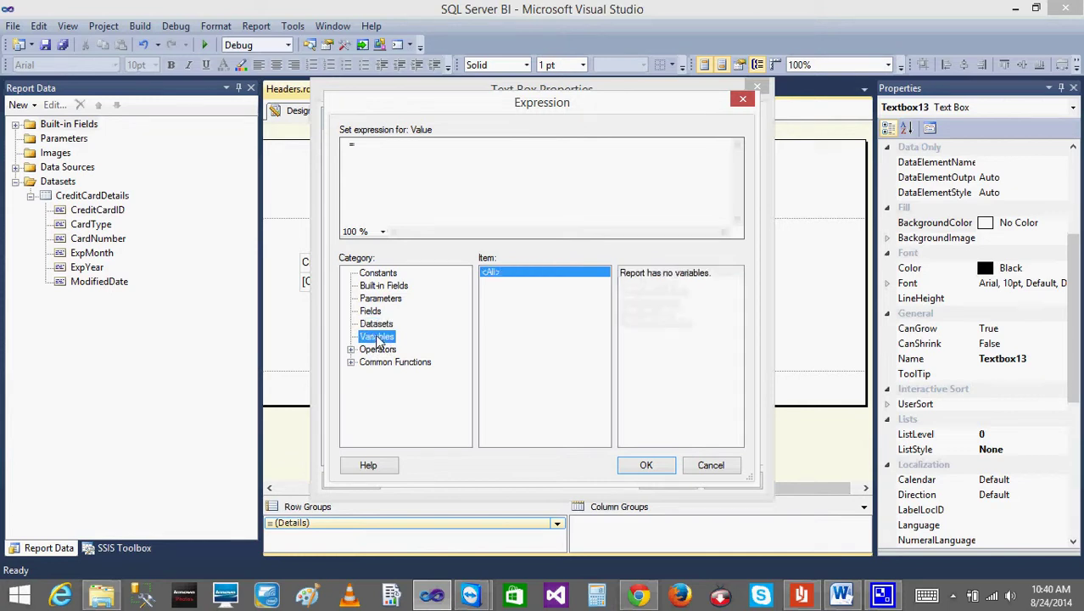
- Examine the operator groups available for expressions, including the Comparison operators
{"action": "left_click", "coordinate": [379, 349]}
{"action": "left_click", "coordinate": [350, 350]}
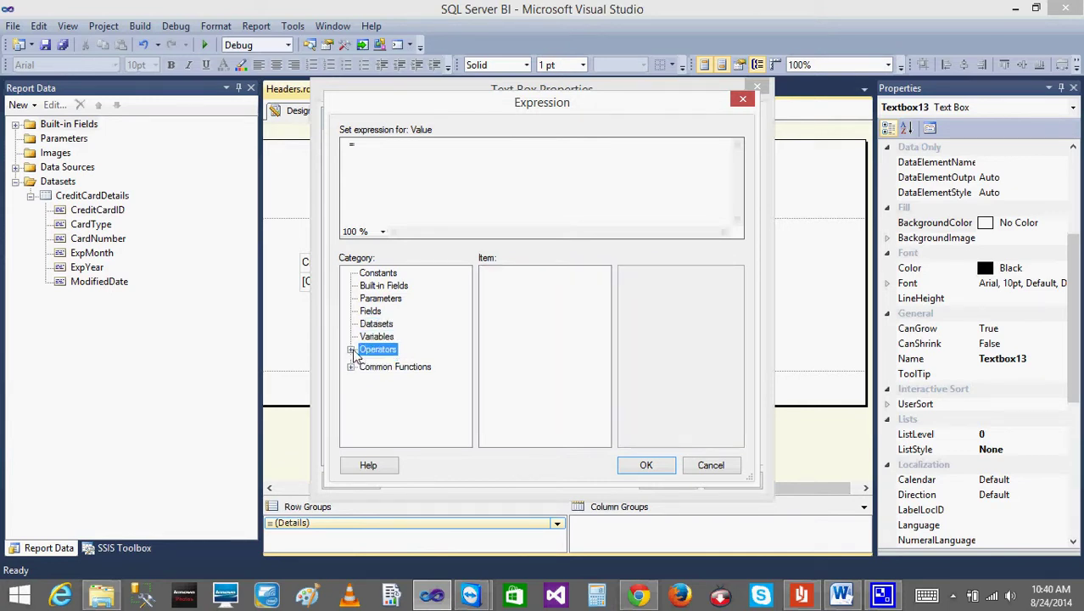
{"action": "left_click", "coordinate": [390, 362]}
{"action": "left_click", "coordinate": [392, 376]}
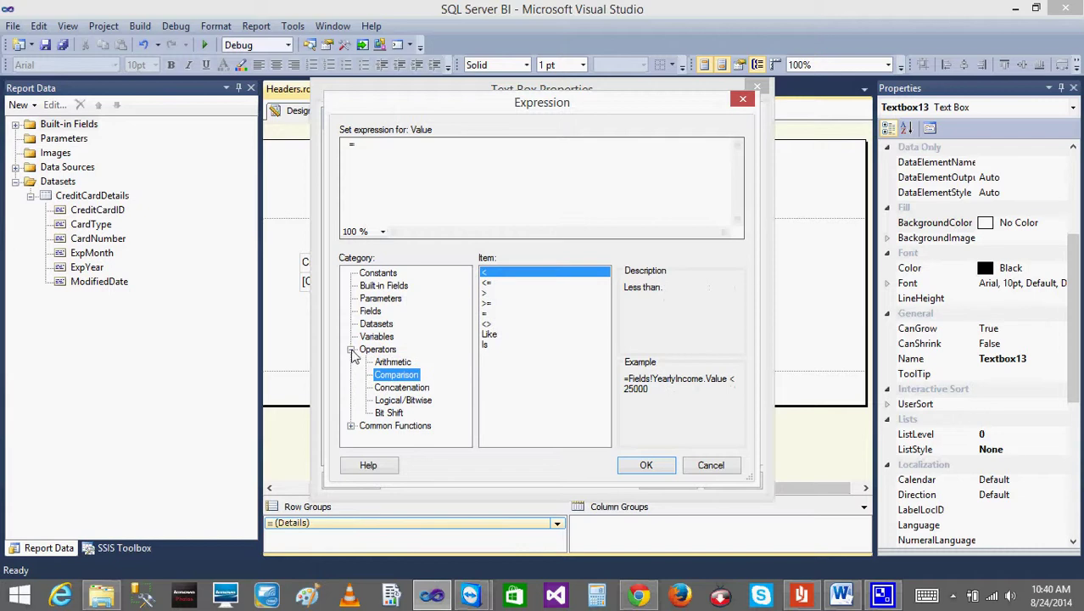
{"action": "left_click", "coordinate": [350, 350]}
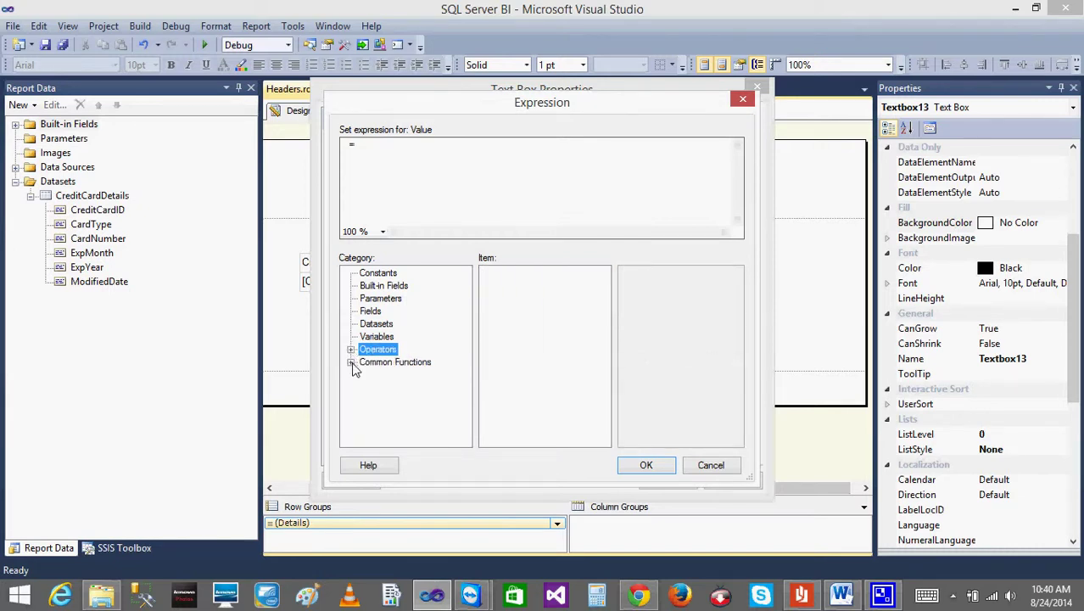
- Examine the Common Functions available for expressions, including the Text, Date & Time, Math, Inspection and Program Flow groups
{"action": "left_click", "coordinate": [350, 362]}
{"action": "left_click", "coordinate": [386, 338]}
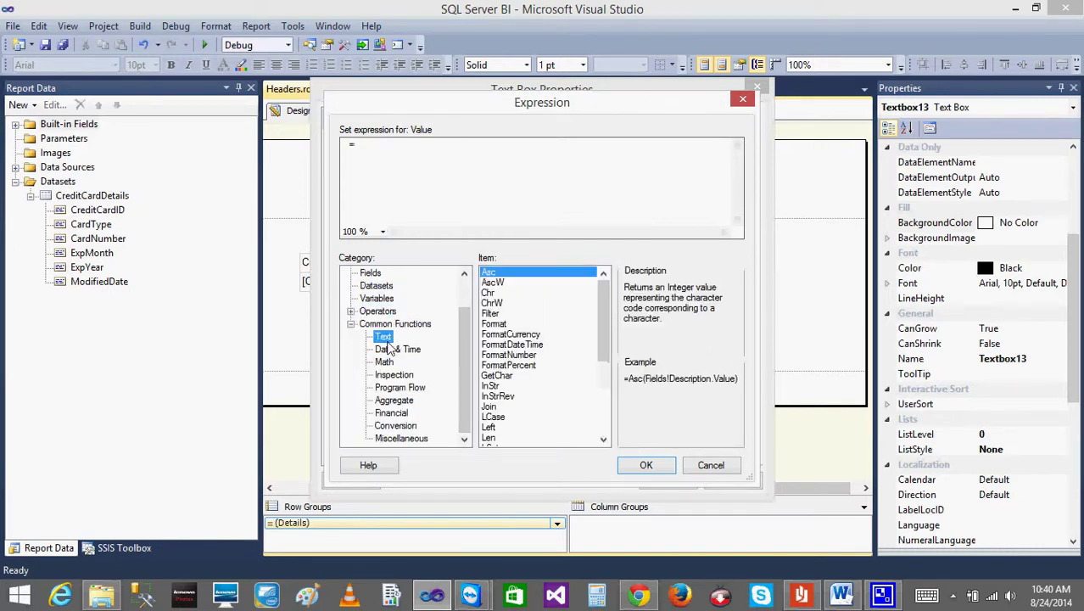
{"action": "left_click", "coordinate": [397, 350]}
{"action": "left_click", "coordinate": [384, 362]}
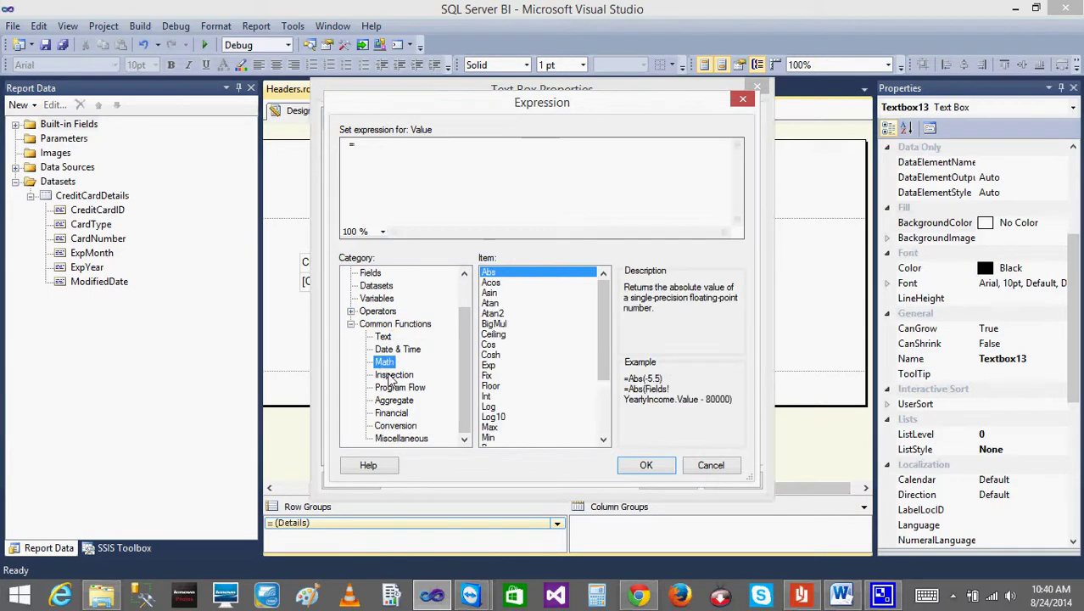
{"action": "left_click", "coordinate": [394, 375]}
{"action": "left_click", "coordinate": [394, 389]}
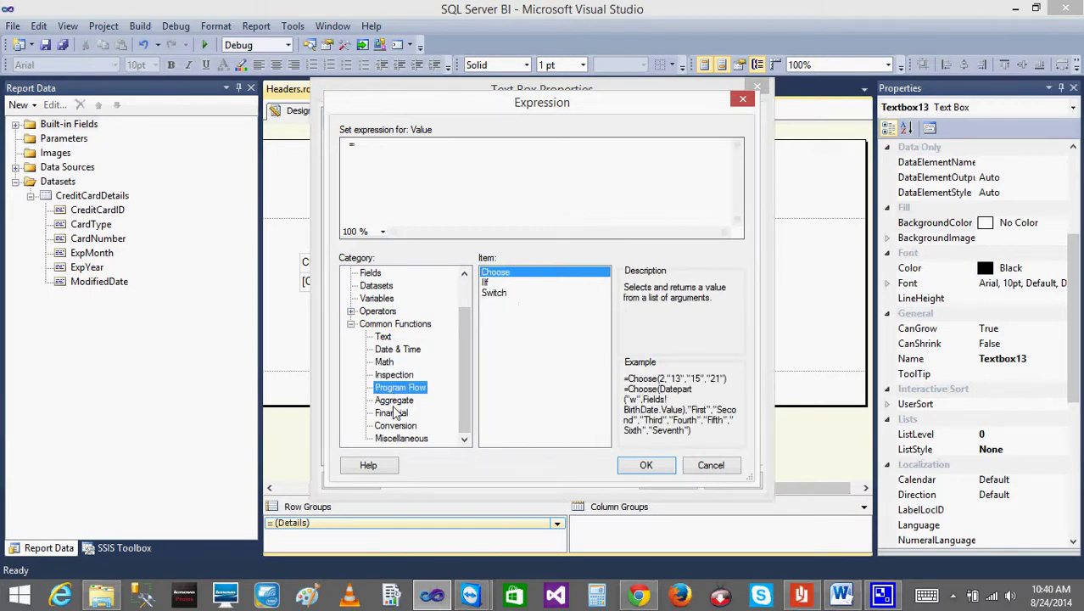
{"action": "left_click", "coordinate": [392, 350]}
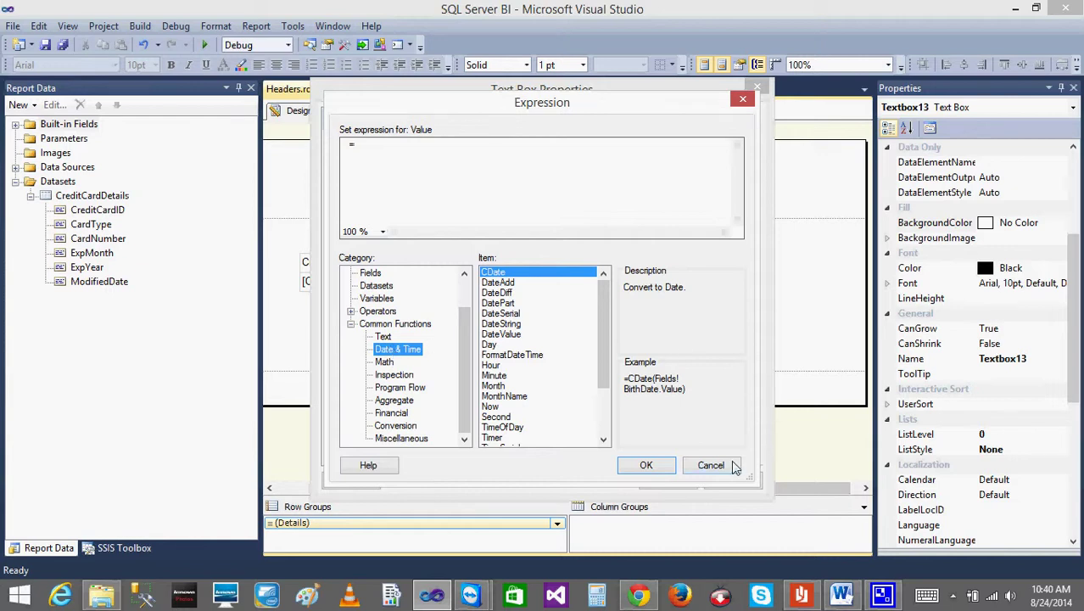
{"action": "left_click", "coordinate": [351, 325]}
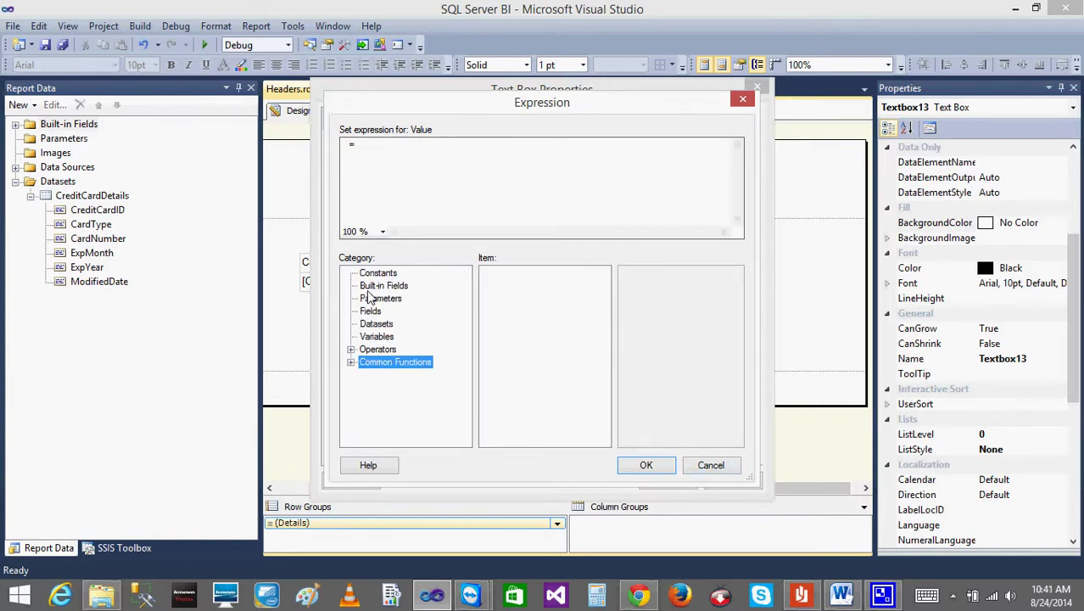
- Review the Built-in Fields and Parameters categories again, along with the Arithmetic operators and their description and example
{"action": "left_click", "coordinate": [370, 288]}
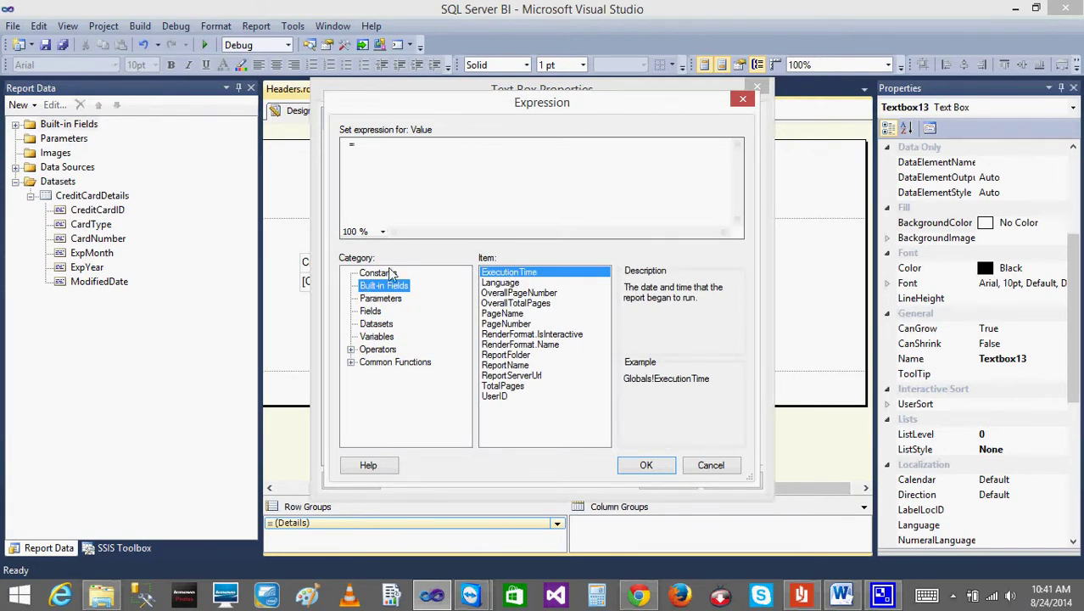
{"action": "left_click", "coordinate": [382, 302]}
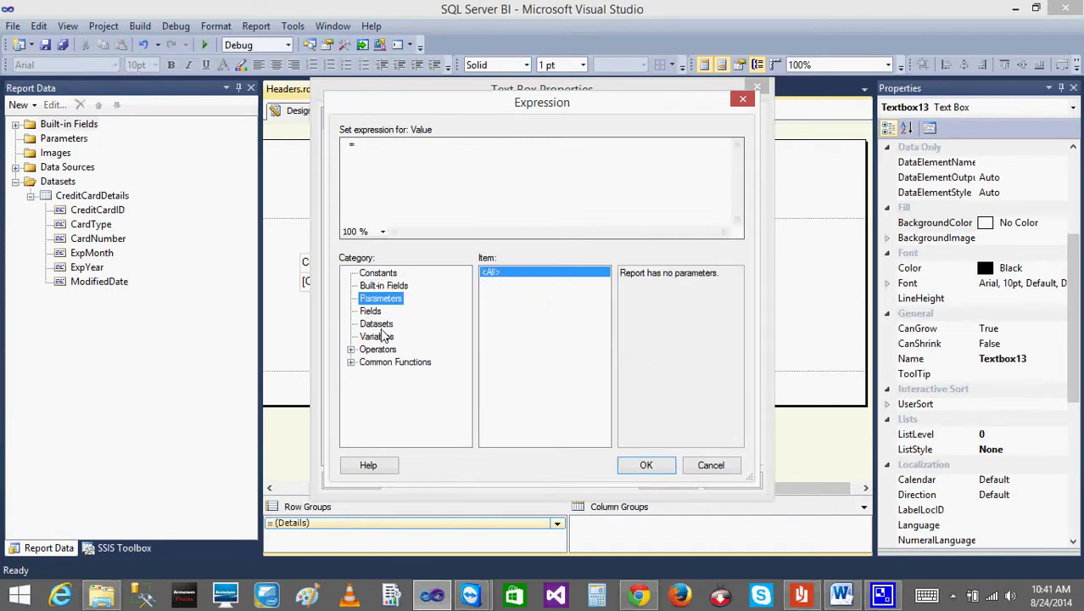
{"action": "left_click", "coordinate": [351, 349]}
{"action": "left_click", "coordinate": [392, 363]}
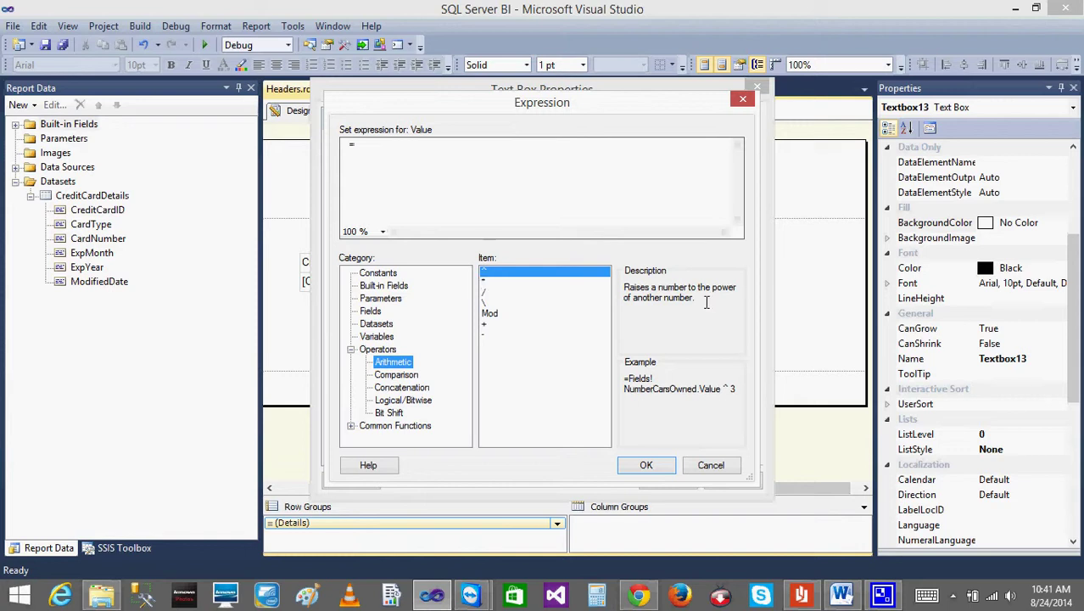
- Insert the built-in ExecutionTime field into the Value expression and delete it again, keeping only the equals sign
{"action": "left_click", "coordinate": [371, 285]}
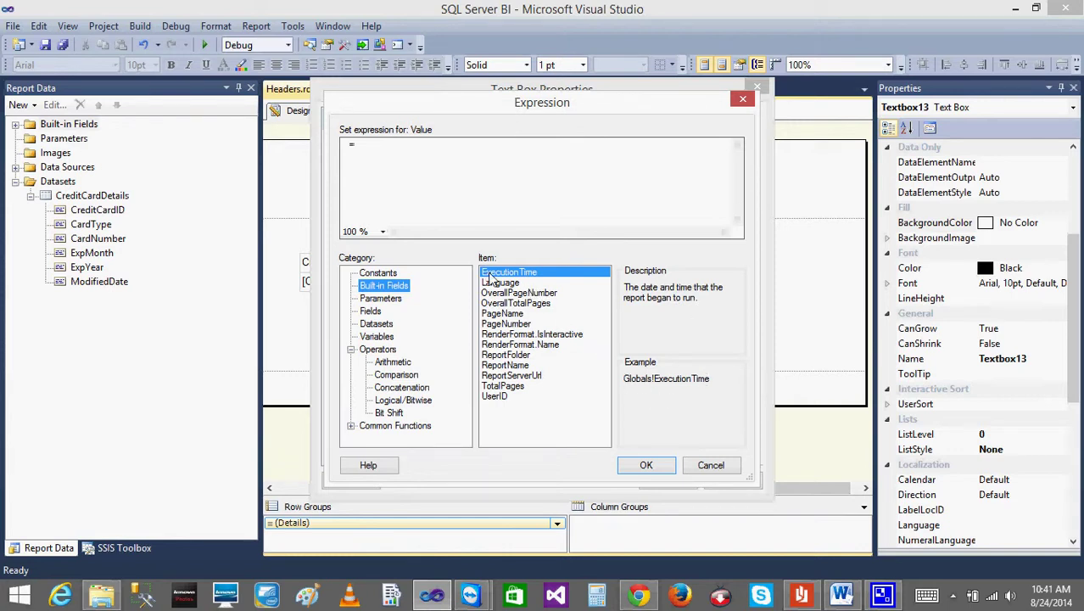
{"action": "double_click", "coordinate": [490, 274]}
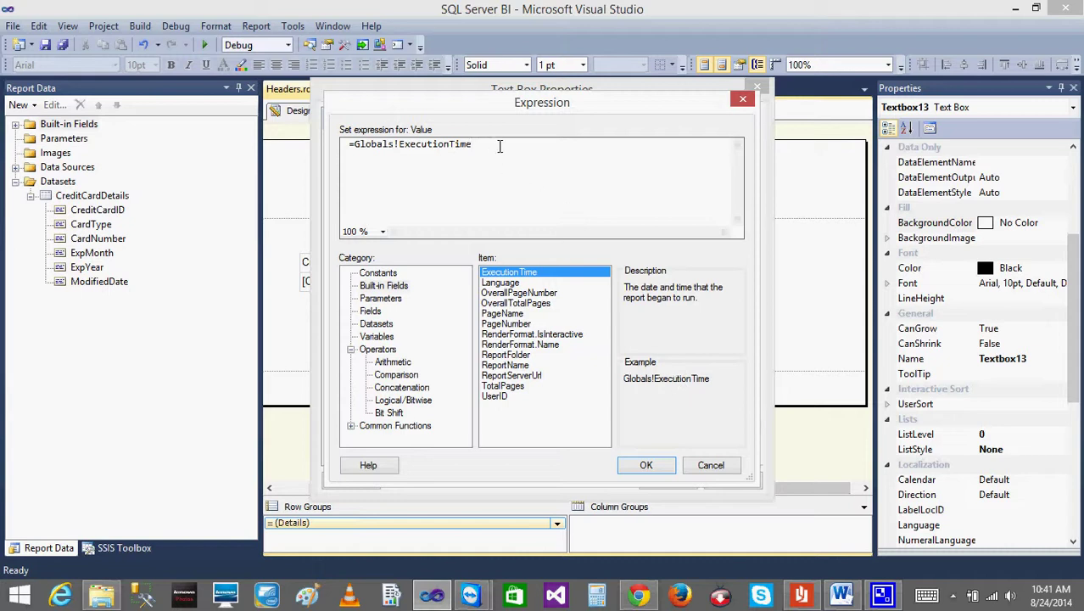
{"action": "key", "text": "BackSpace"}
{"action": "key", "text": "BackSpace"}
{"action": "key", "text": "BackSpace"}
{"action": "key", "text": "BackSpace"}
{"action": "key", "text": "BackSpace"}
{"action": "key", "text": "BackSpace"}
{"action": "key", "text": "BackSpace"}
{"action": "key", "text": "BackSpace"}
{"action": "key", "text": "BackSpace"}
{"action": "key", "text": "BackSpace"}
{"action": "key", "text": "BackSpace"}
{"action": "key", "text": "BackSpace"}
{"action": "key", "text": "BackSpace"}
{"action": "key", "text": "BackSpace"}
{"action": "key", "text": "BackSpace"}
{"action": "key", "text": "BackSpace"}
{"action": "key", "text": "BackSpace"}
{"action": "key", "text": "BackSpace"}
{"action": "key", "text": "BackSpace"}
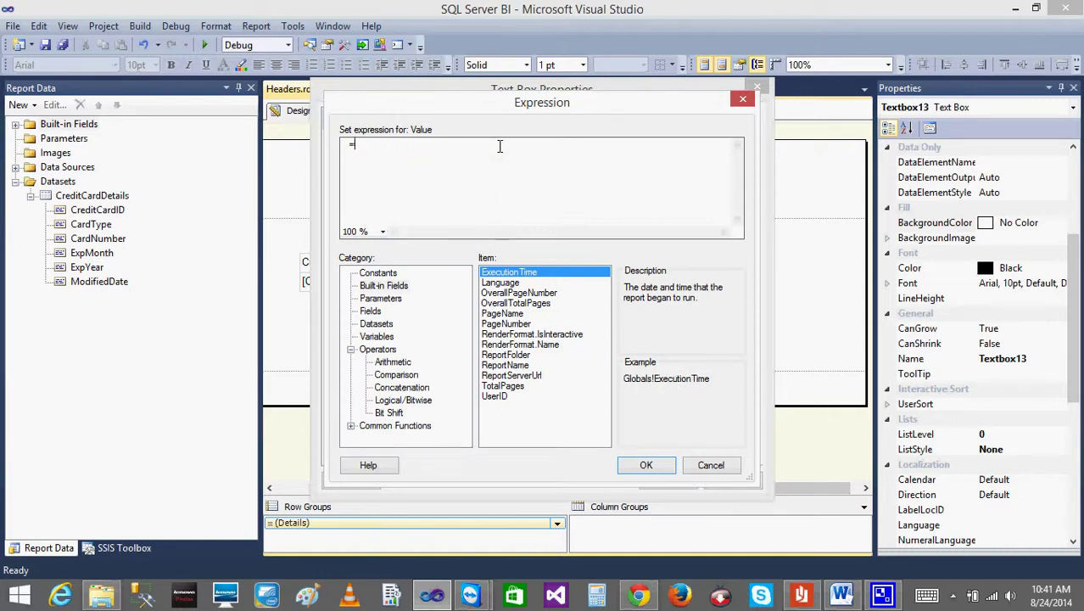
- Set the header text box's Value expression to =Globals!PageNumber and apply the text box properties
{"action": "left_click", "coordinate": [509, 314]}
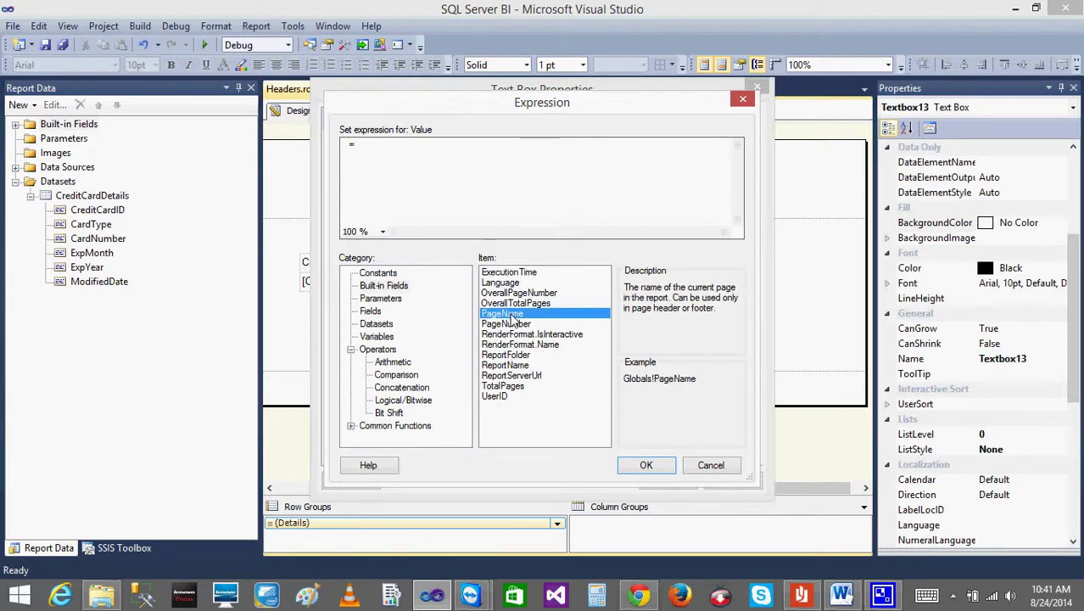
{"action": "left_click", "coordinate": [518, 326]}
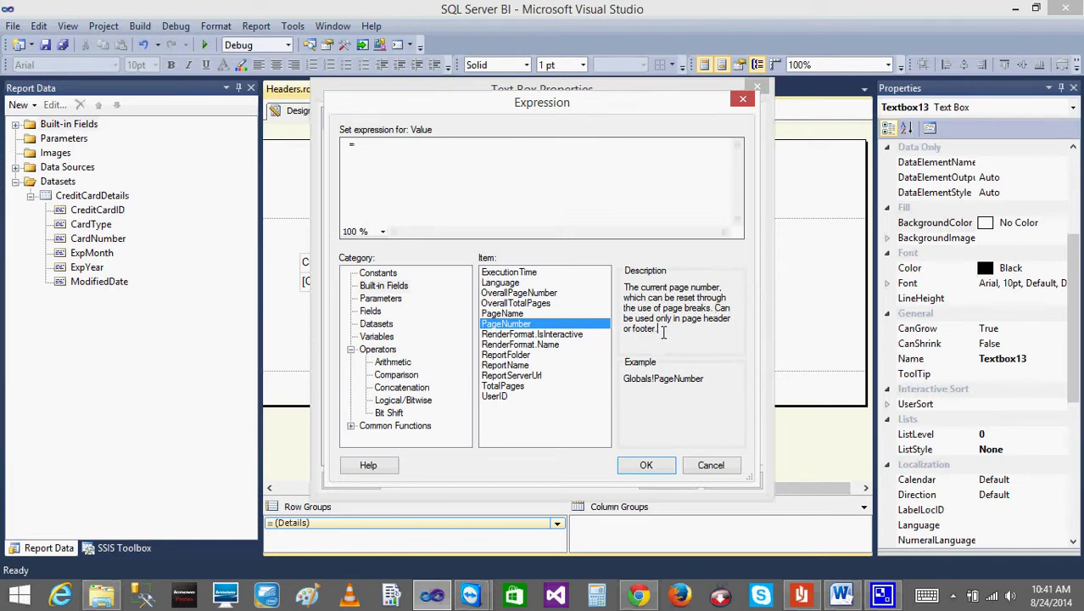
{"action": "left_click_drag", "start_coordinate": [663, 332], "coordinate": [622, 290]}
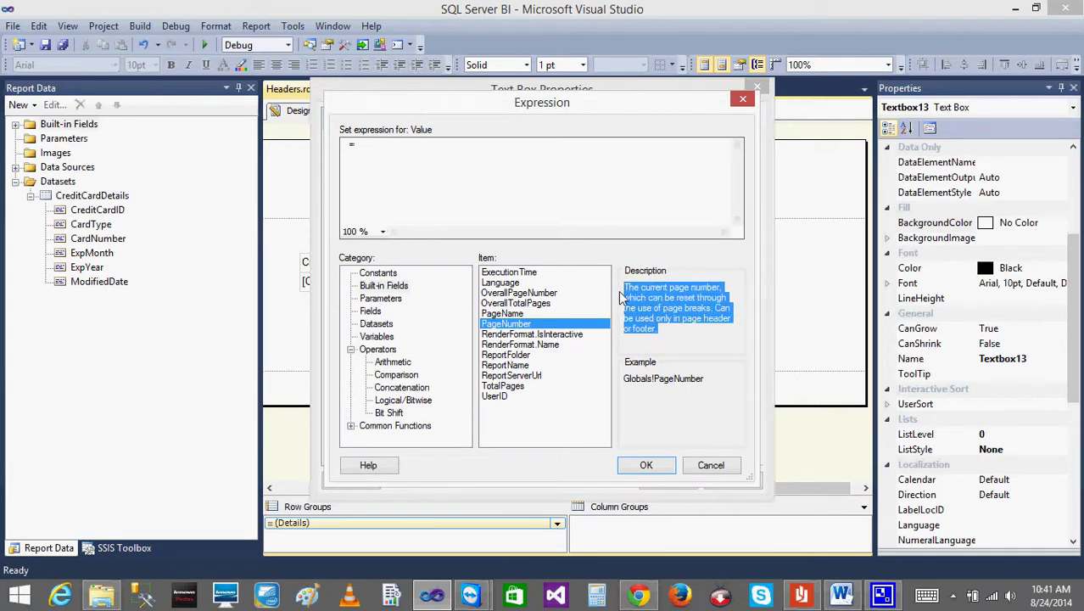
{"action": "double_click", "coordinate": [506, 325]}
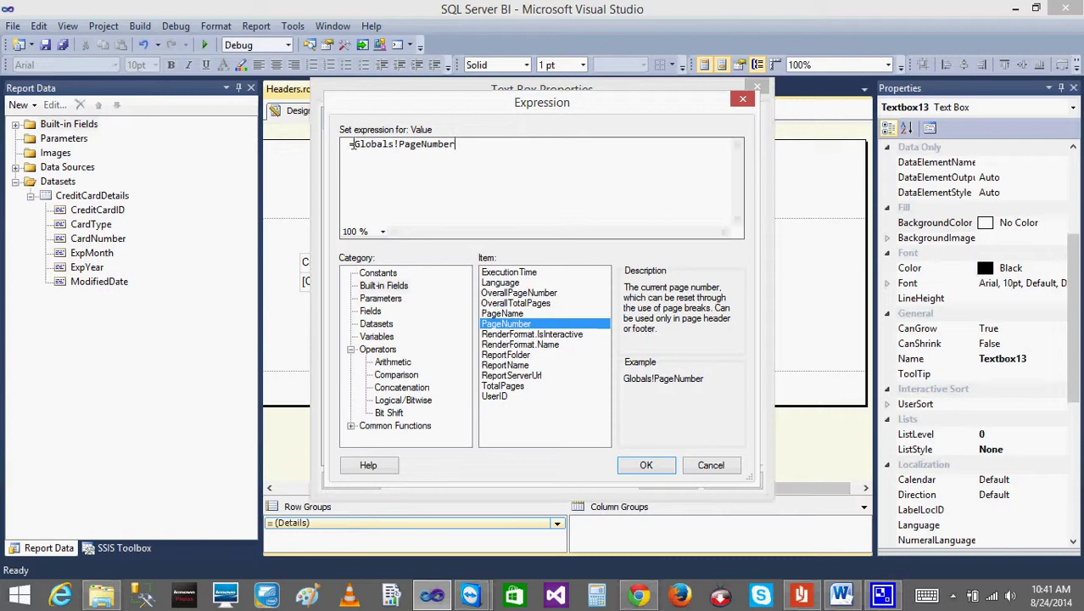
{"action": "left_click", "coordinate": [661, 468]}
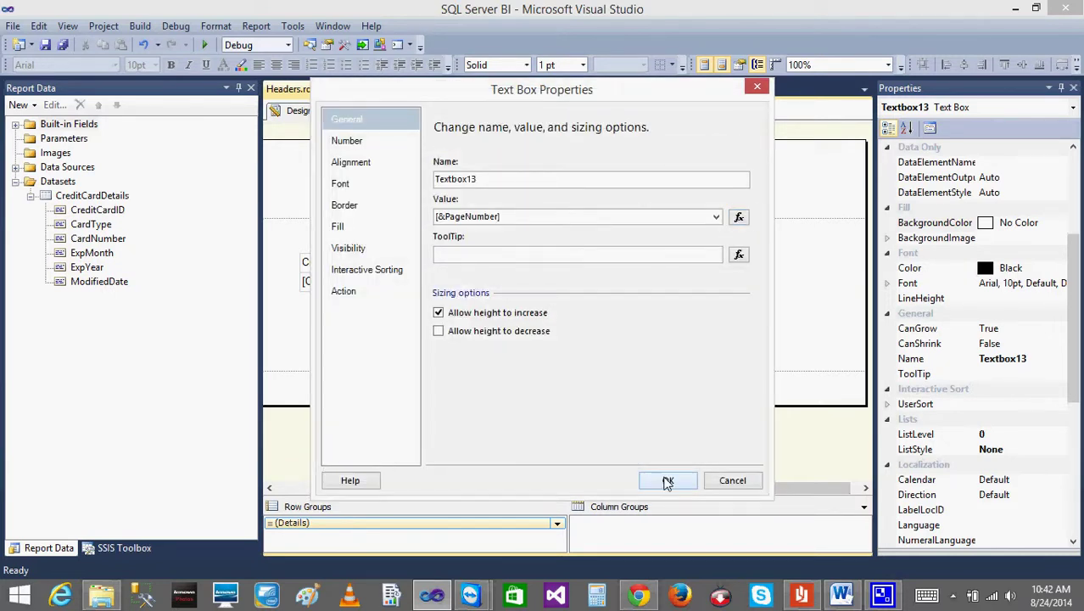
{"action": "left_click", "coordinate": [668, 481]}
- Preview the report at 75% zoom and page forward through it to check the page number in the header
{"action": "left_click", "coordinate": [344, 118]}
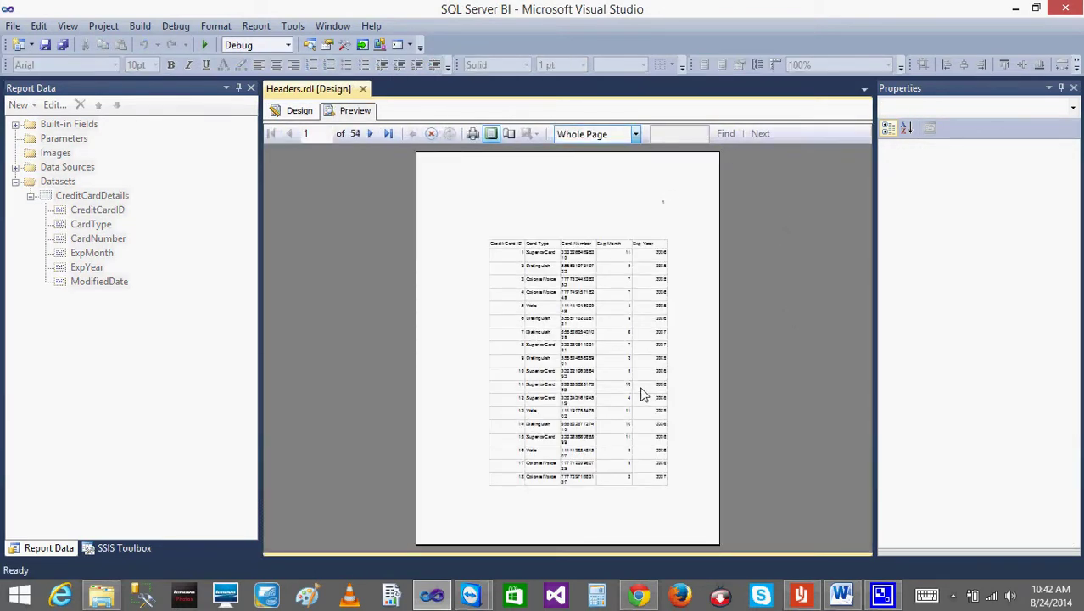
{"action": "left_click", "coordinate": [642, 133]}
{"action": "left_click", "coordinate": [583, 223]}
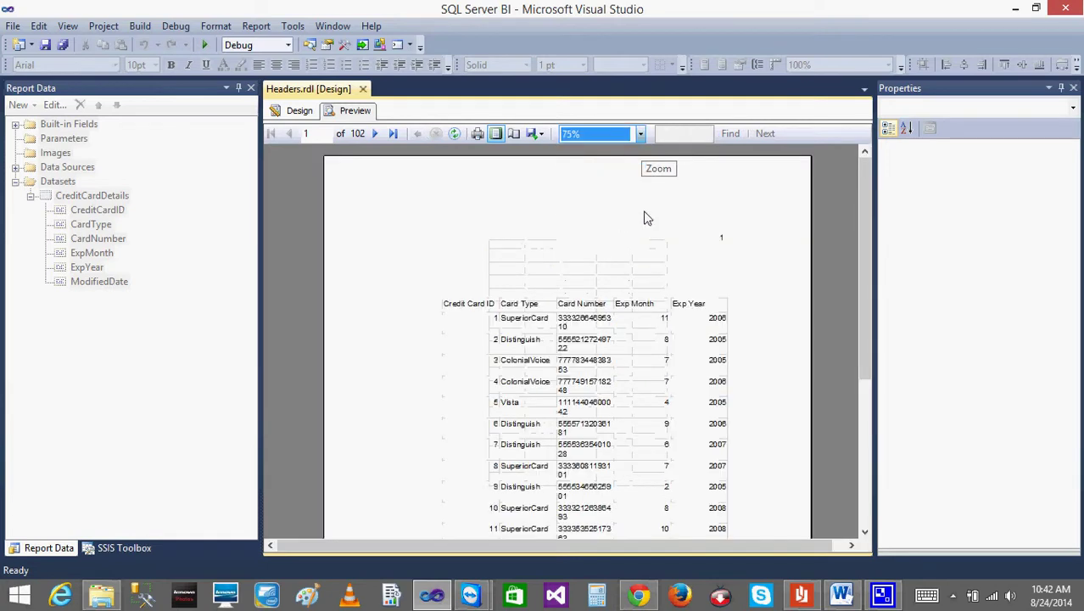
{"action": "left_click", "coordinate": [374, 135]}
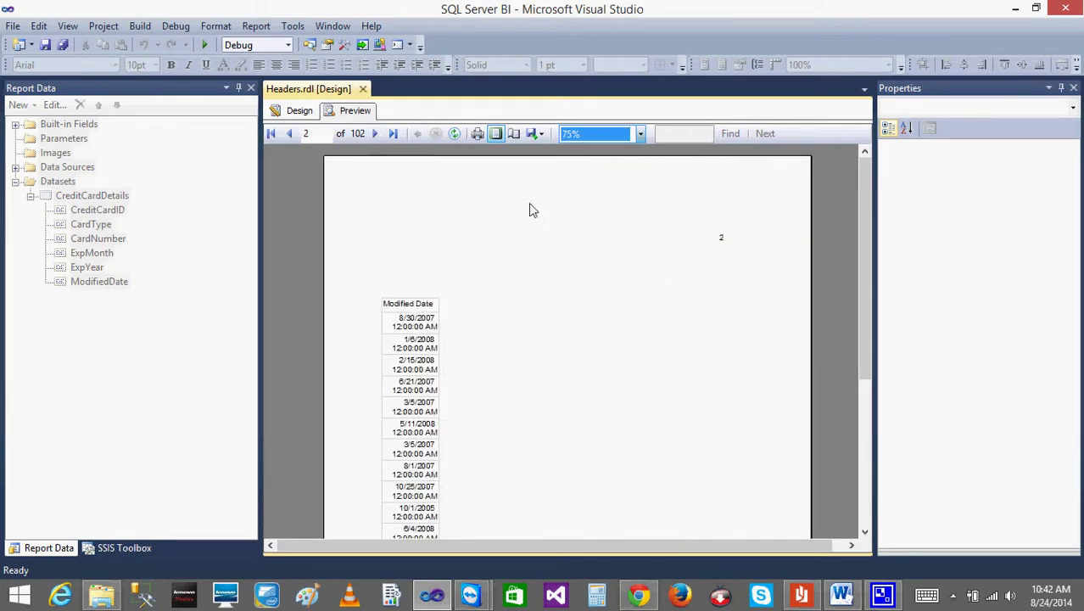
{"action": "left_click", "coordinate": [373, 135]}
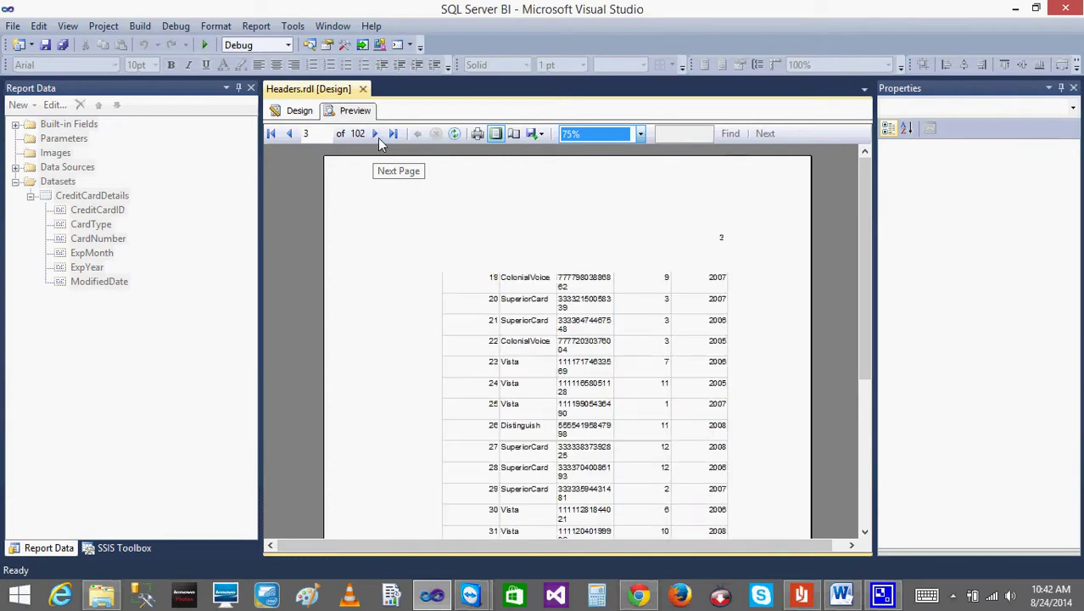
{"action": "left_click", "coordinate": [375, 135]}
{"action": "left_click", "coordinate": [375, 135]}
{"action": "left_click", "coordinate": [375, 135]}
- Return to the report design and review the page footer's general properties without changing them
{"action": "left_click", "coordinate": [297, 117]}
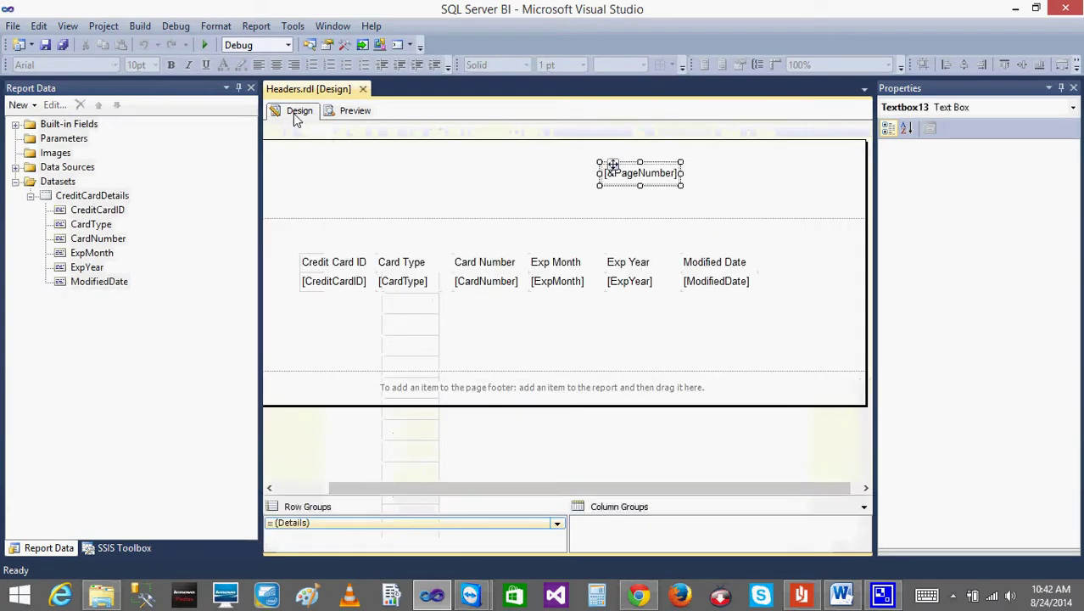
{"action": "left_click", "coordinate": [682, 205]}
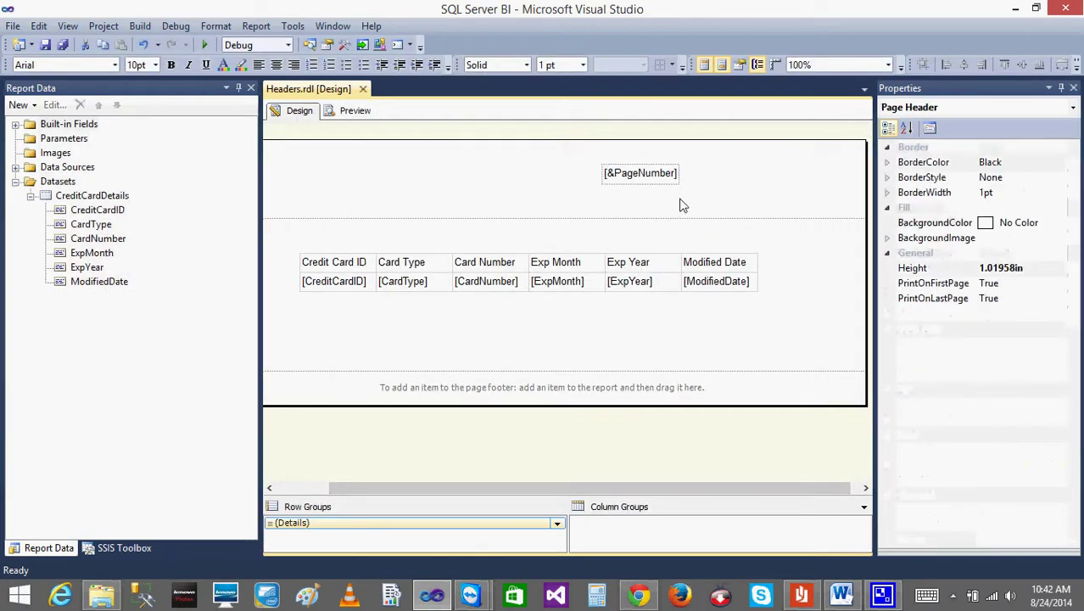
{"action": "right_click", "coordinate": [533, 389]}
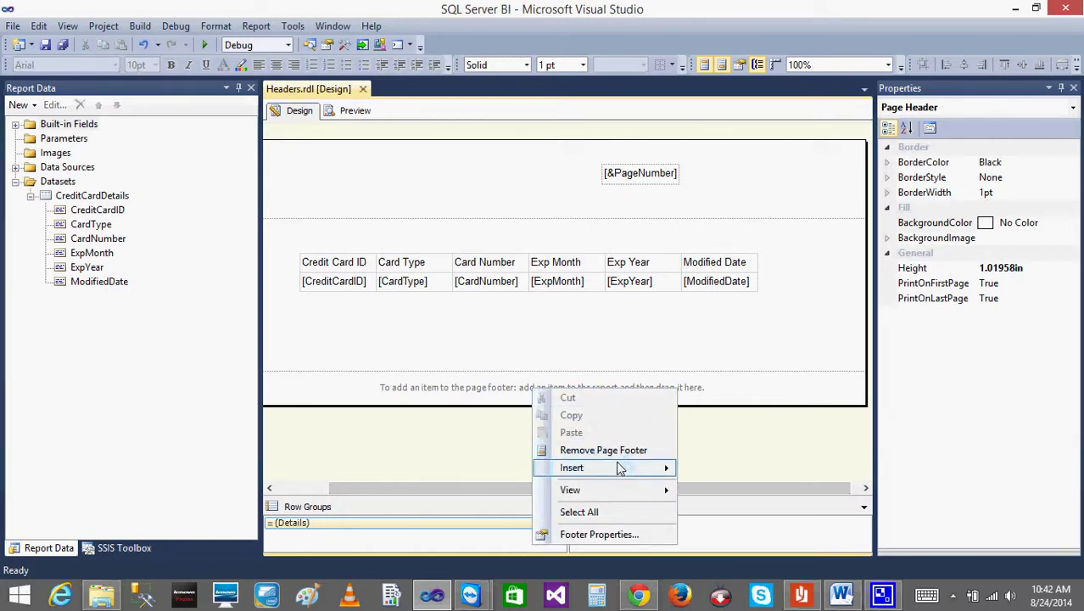
{"action": "left_click", "coordinate": [479, 386]}
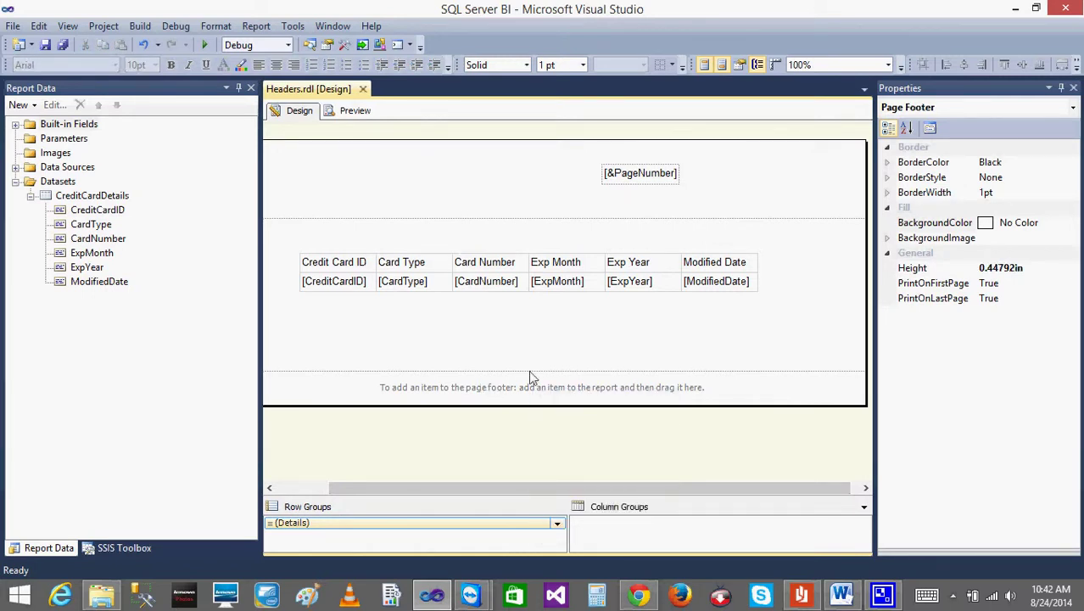
{"action": "right_click", "coordinate": [522, 396]}
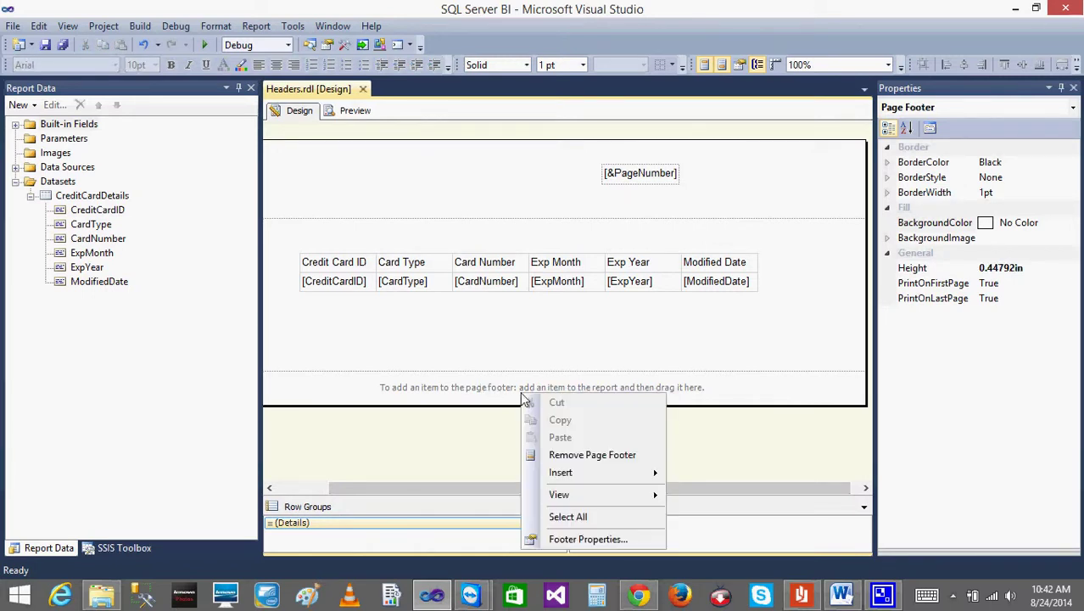
{"action": "left_click", "coordinate": [607, 539]}
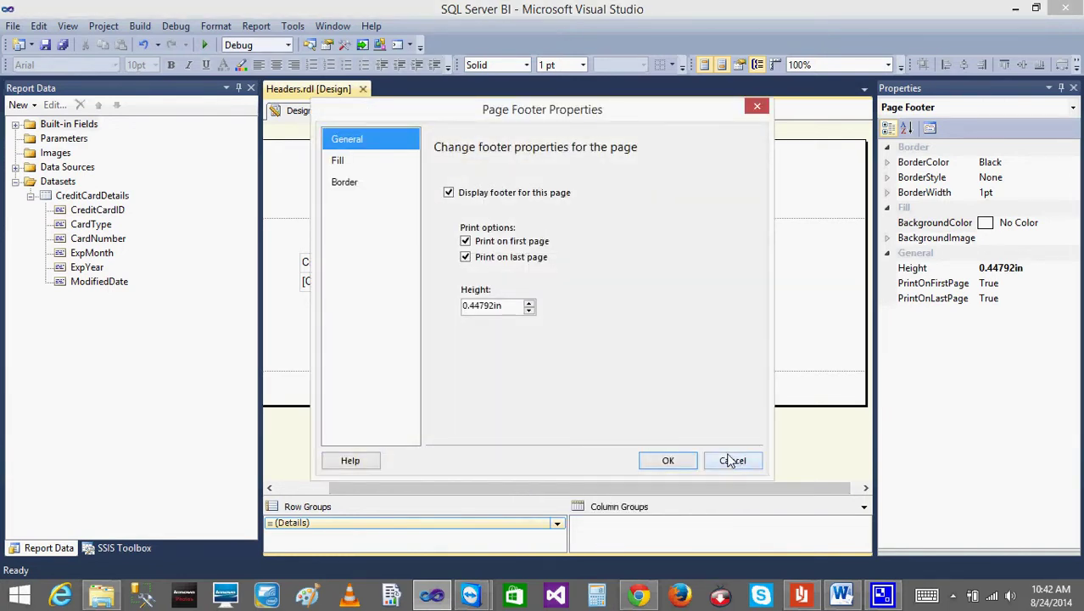
{"action": "left_click", "coordinate": [731, 461]}
- Insert a text box into the page footer
{"action": "right_click", "coordinate": [586, 382]}
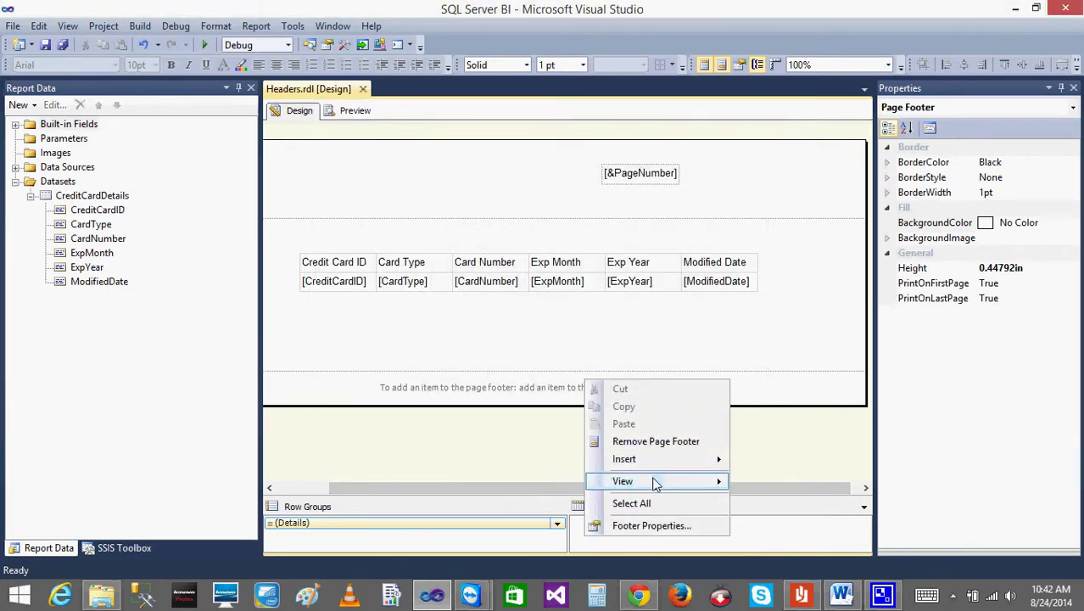
{"action": "mouse_move", "coordinate": [660, 458]}
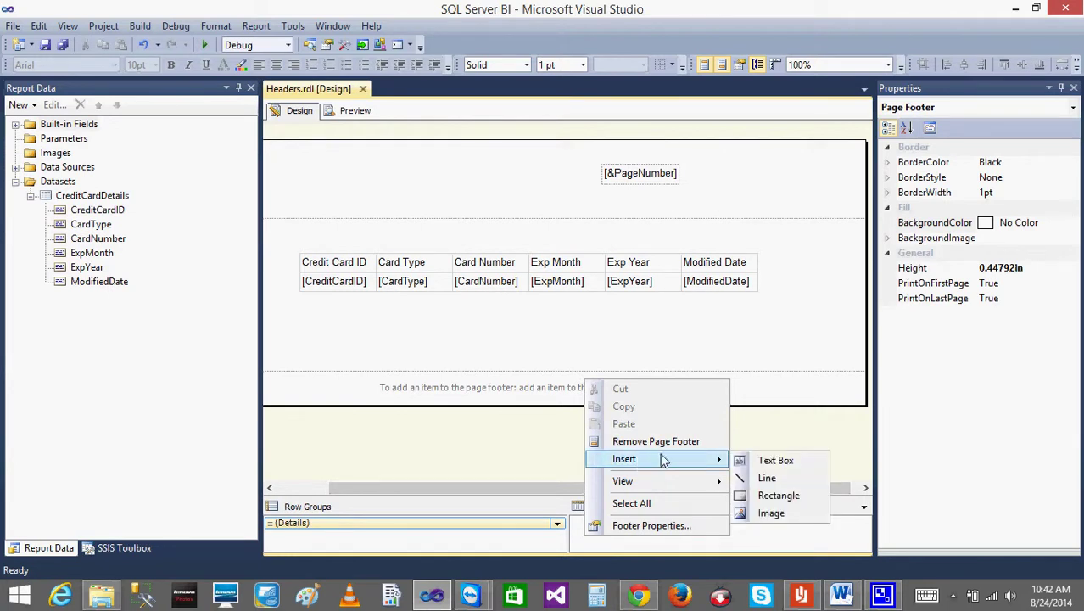
{"action": "left_click", "coordinate": [776, 462]}
- Set the footer text box's Value expression to the built-in field =User!UserID and apply the text box properties
{"action": "right_click", "coordinate": [604, 390]}
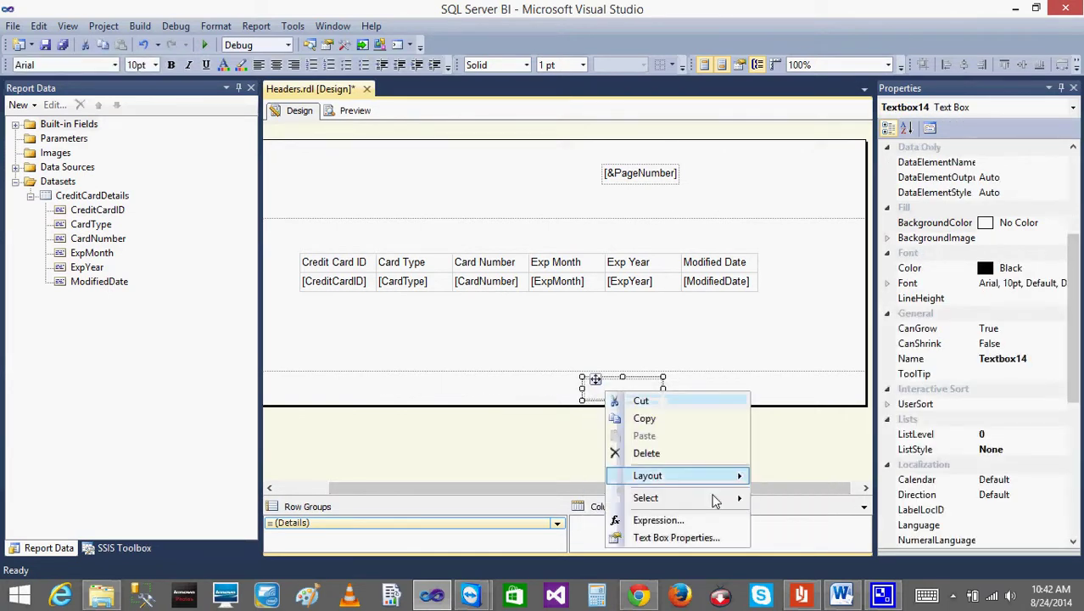
{"action": "left_click", "coordinate": [683, 540]}
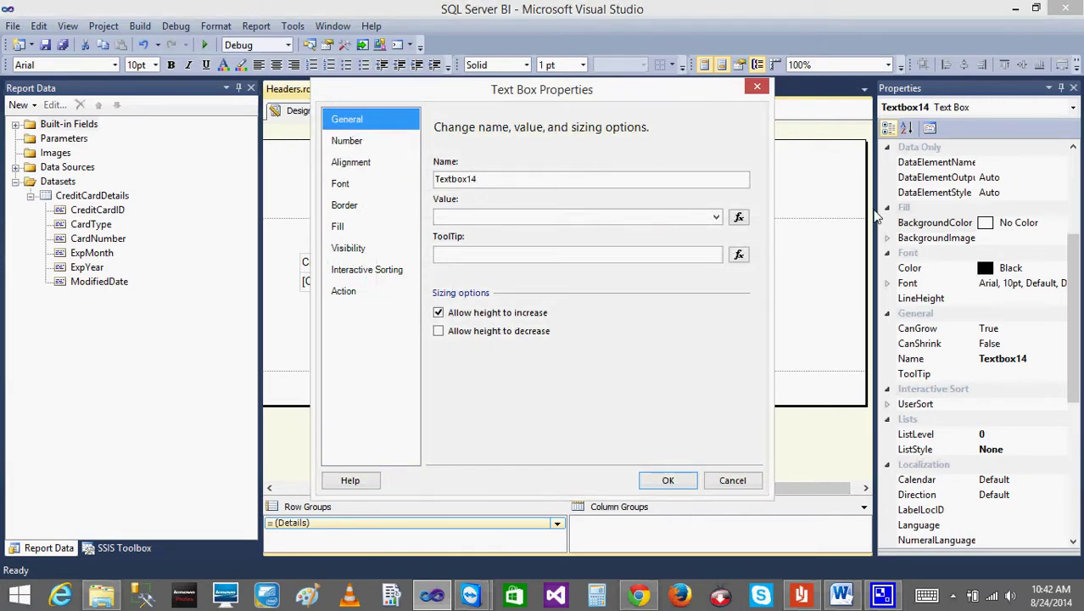
{"action": "left_click", "coordinate": [737, 219]}
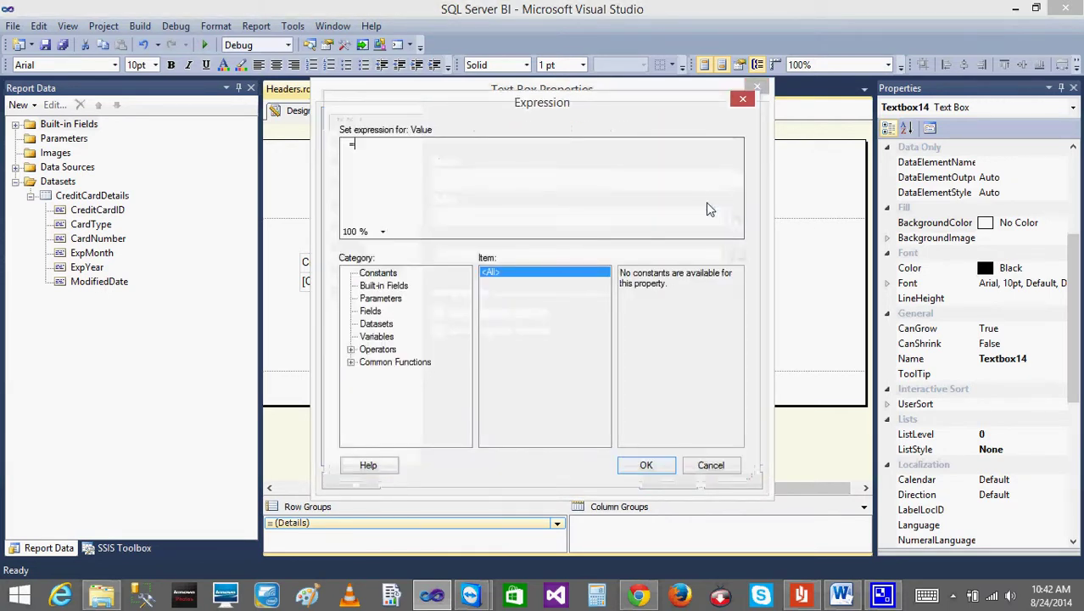
{"action": "left_click", "coordinate": [386, 289]}
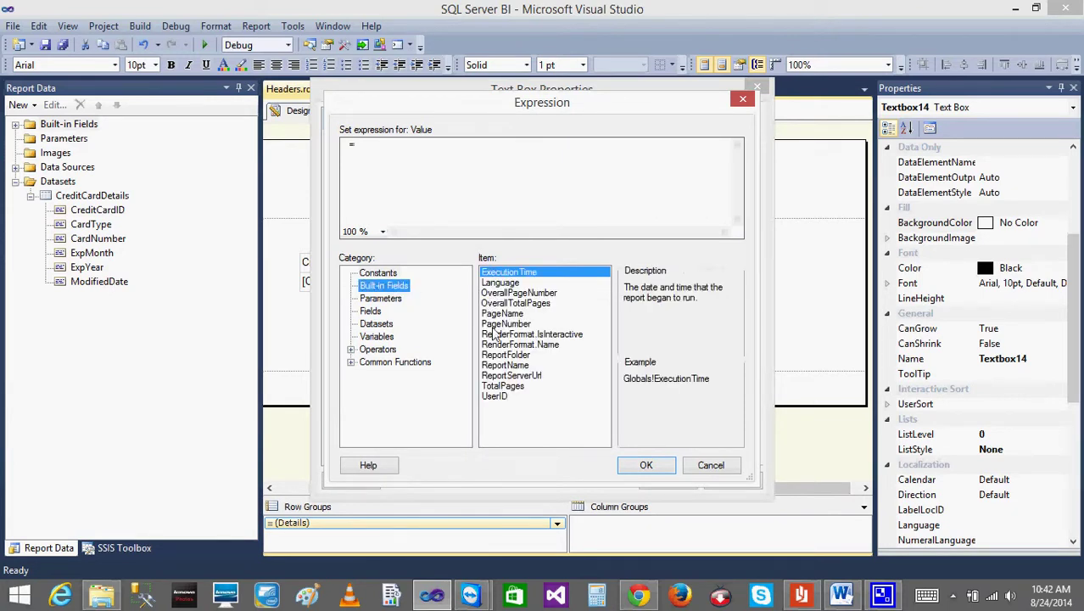
{"action": "left_click", "coordinate": [500, 398]}
{"action": "double_click", "coordinate": [499, 398]}
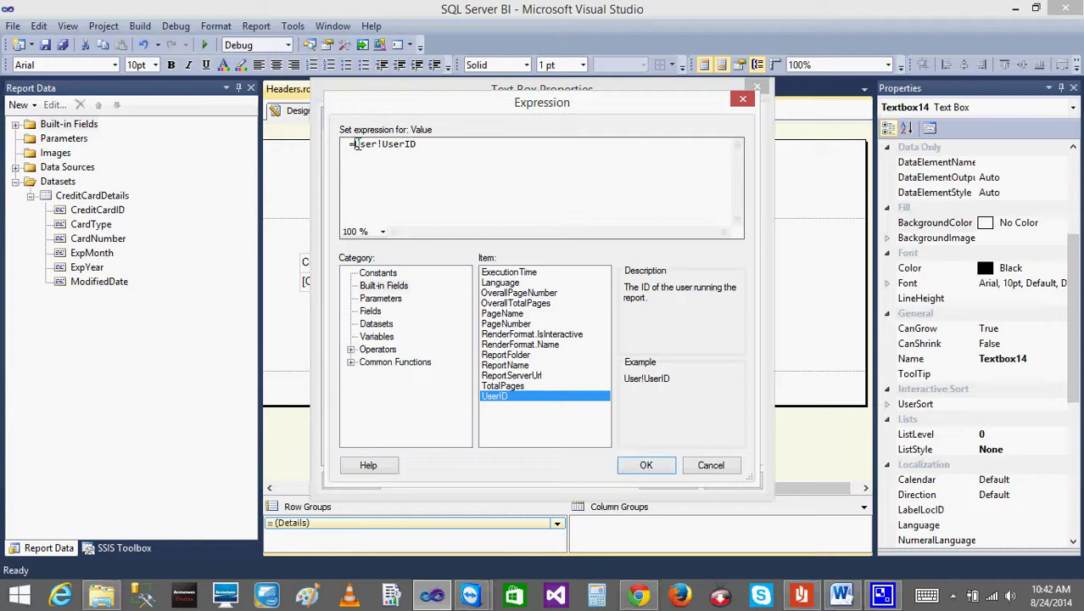
{"action": "left_click", "coordinate": [355, 145]}
{"action": "type", "text": "("}
{"action": "key", "text": "BackSpace"}
{"action": "key", "text": "BackSpace"}
{"action": "left_click", "coordinate": [645, 465]}
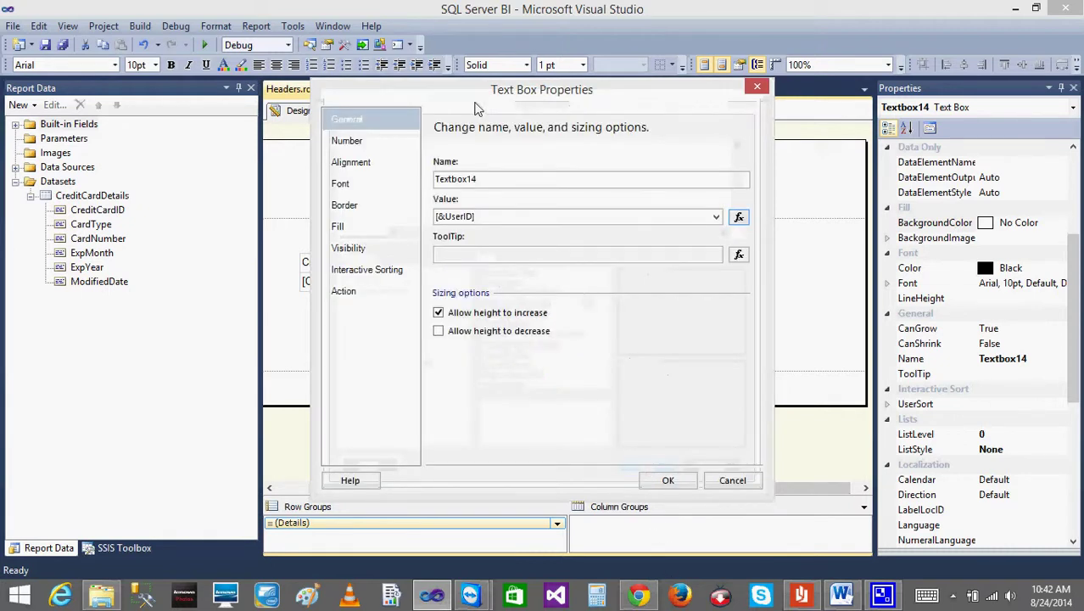
{"action": "left_click", "coordinate": [663, 480]}
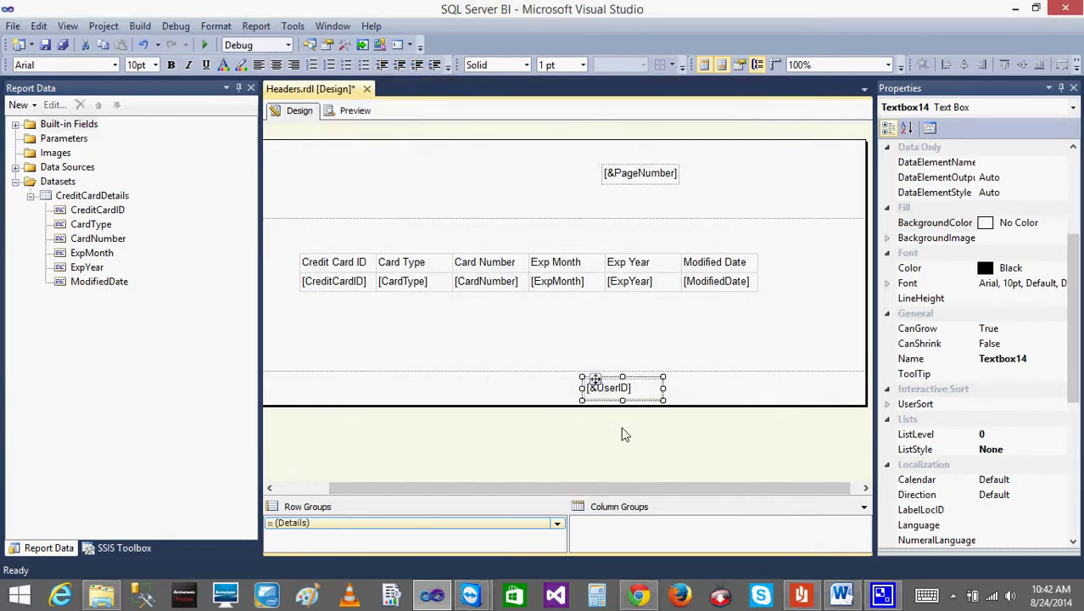
- Preview the report, check the user ID in the first page's footer, and return to the design
{"action": "left_click", "coordinate": [354, 112]}
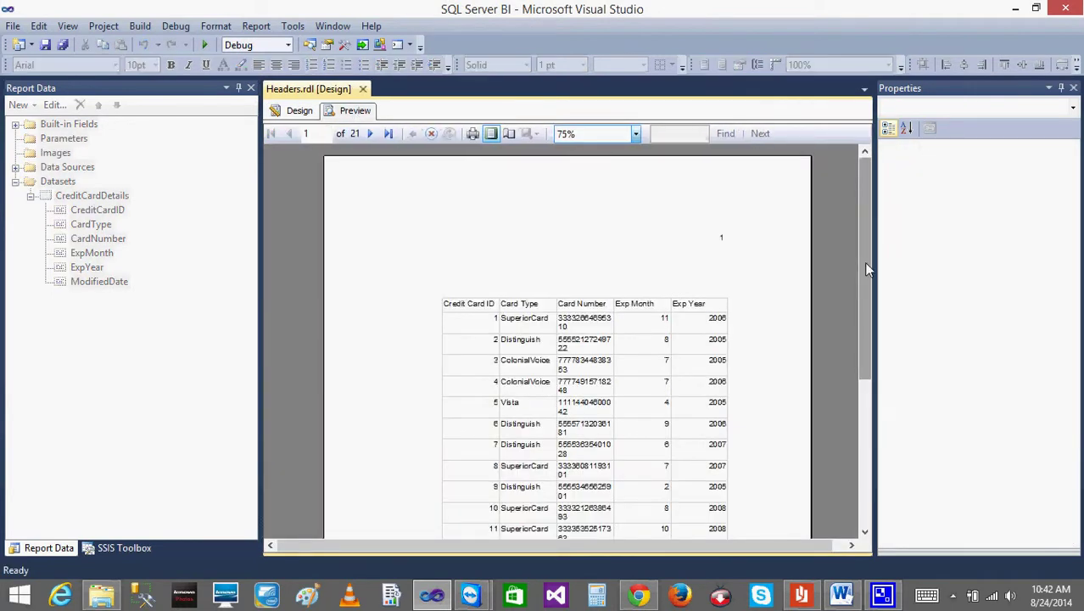
{"action": "left_click_drag", "start_coordinate": [866, 270], "coordinate": [891, 484]}
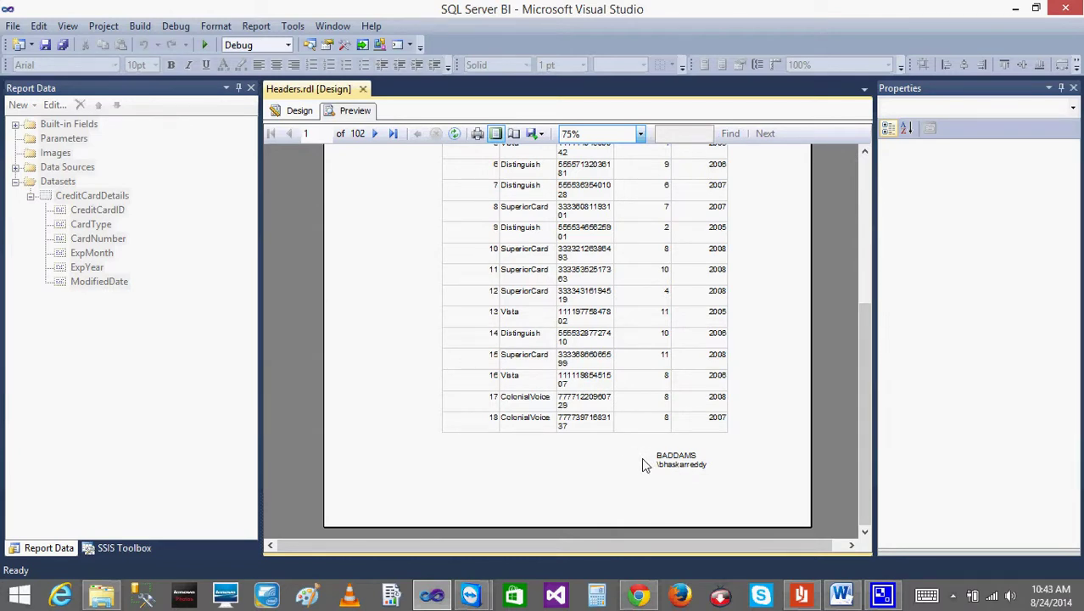
{"action": "left_click", "coordinate": [296, 111]}
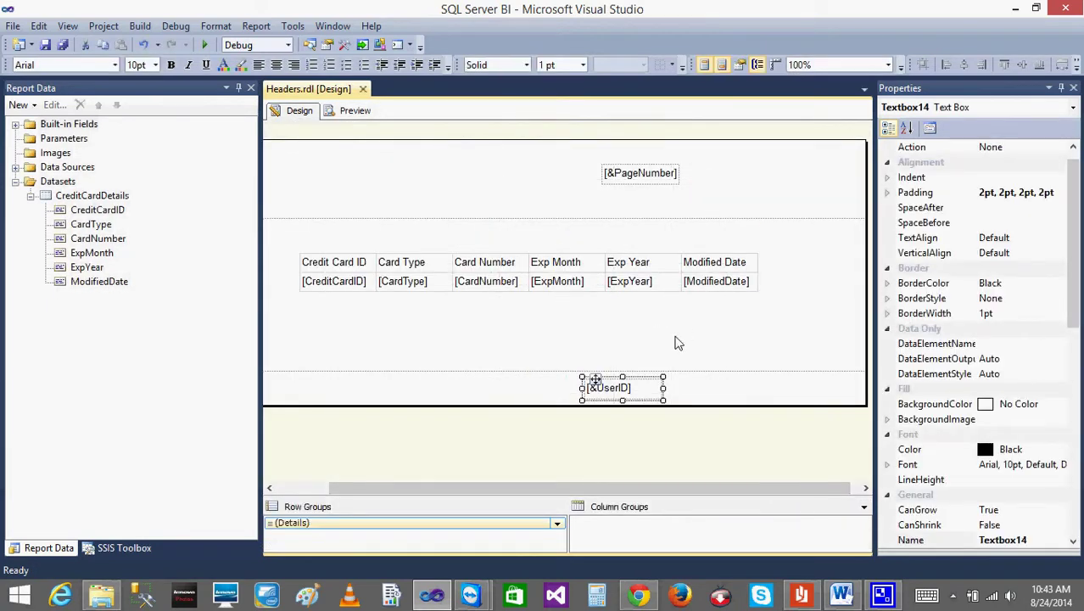
{"action": "right_click", "coordinate": [632, 383]}
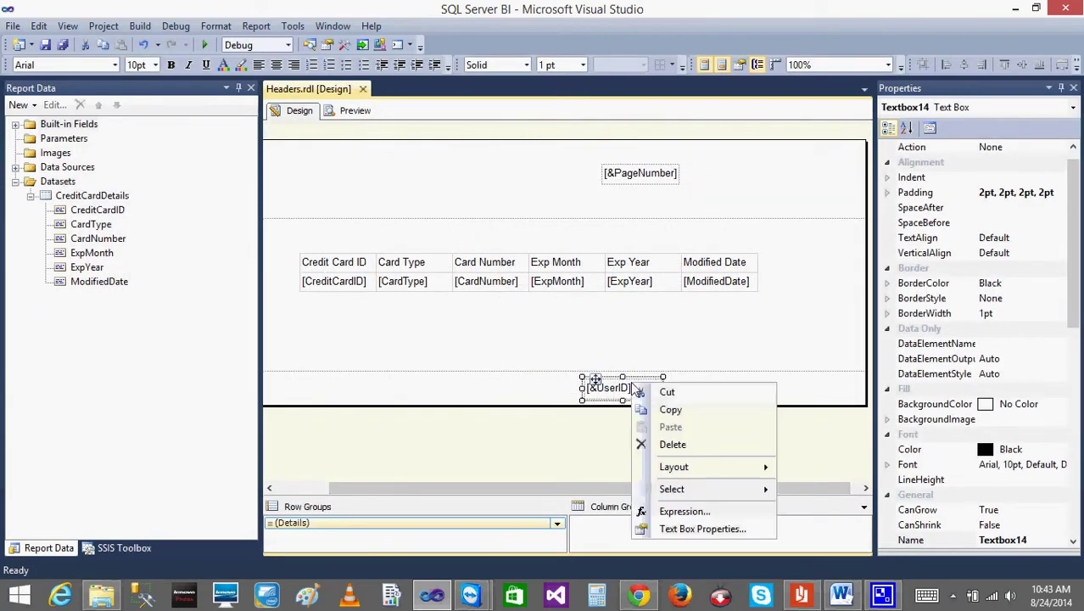
{"action": "left_click", "coordinate": [683, 511]}
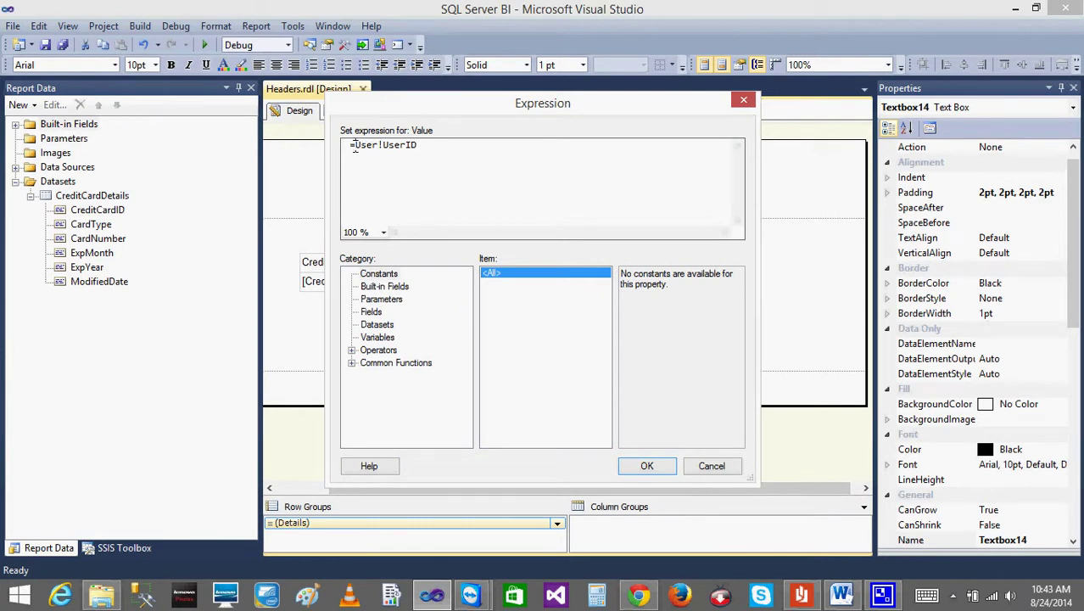
{"action": "left_click", "coordinate": [714, 468]}
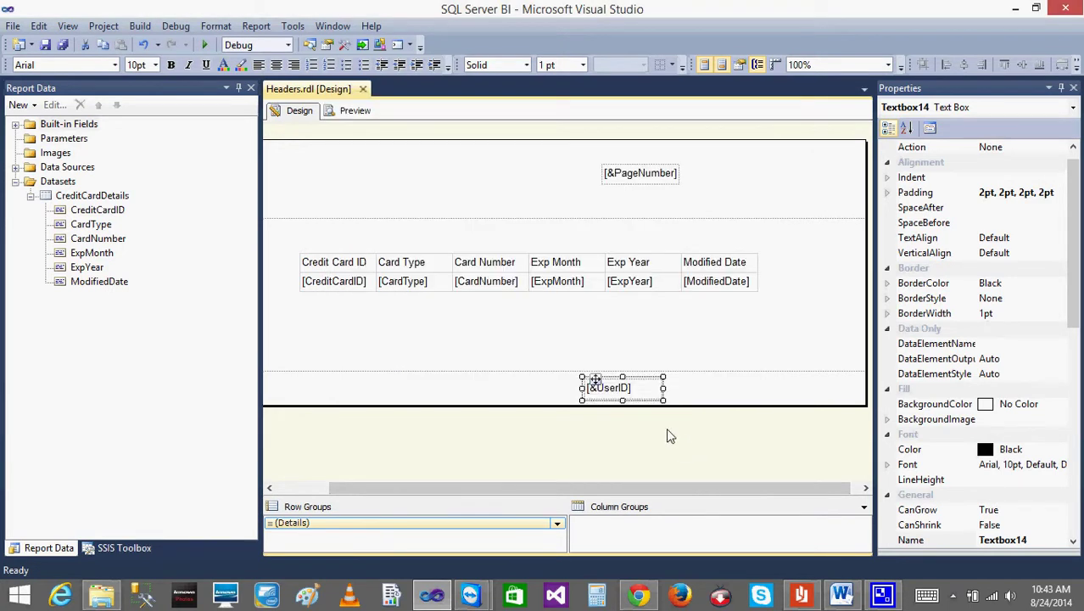
- Change the footer text box's Value expression to ="User ID="+User!UserID and apply the text box properties
{"action": "right_click", "coordinate": [624, 396]}
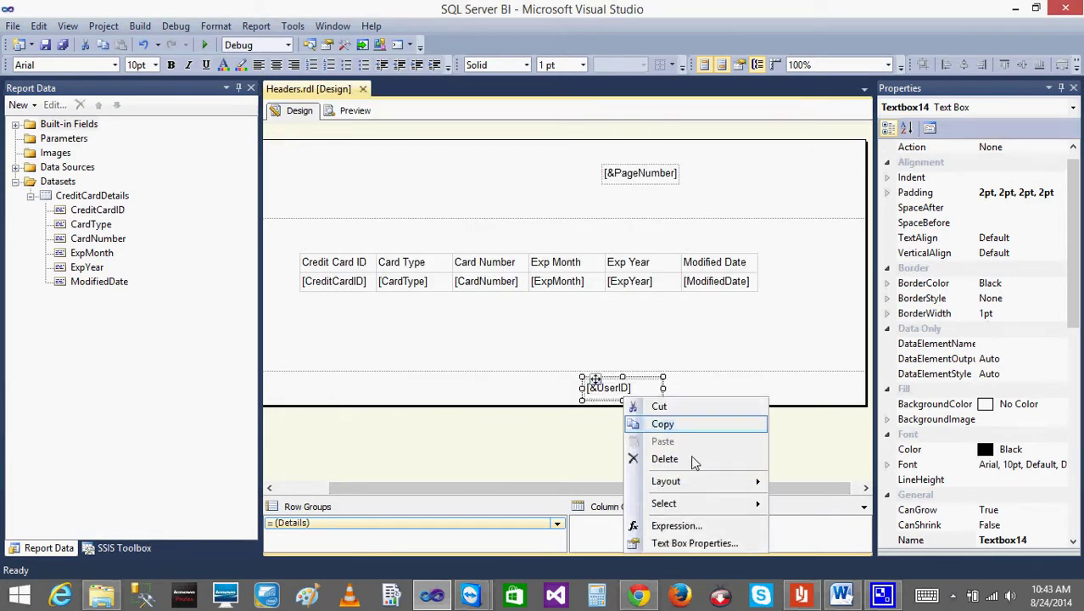
{"action": "left_click", "coordinate": [689, 540]}
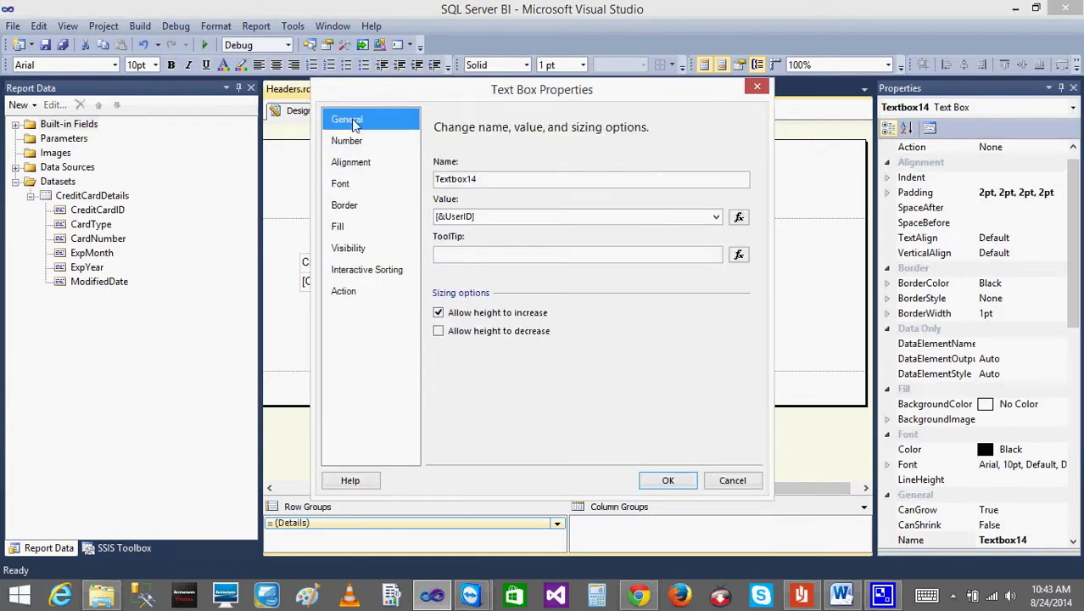
{"action": "left_click", "coordinate": [738, 217]}
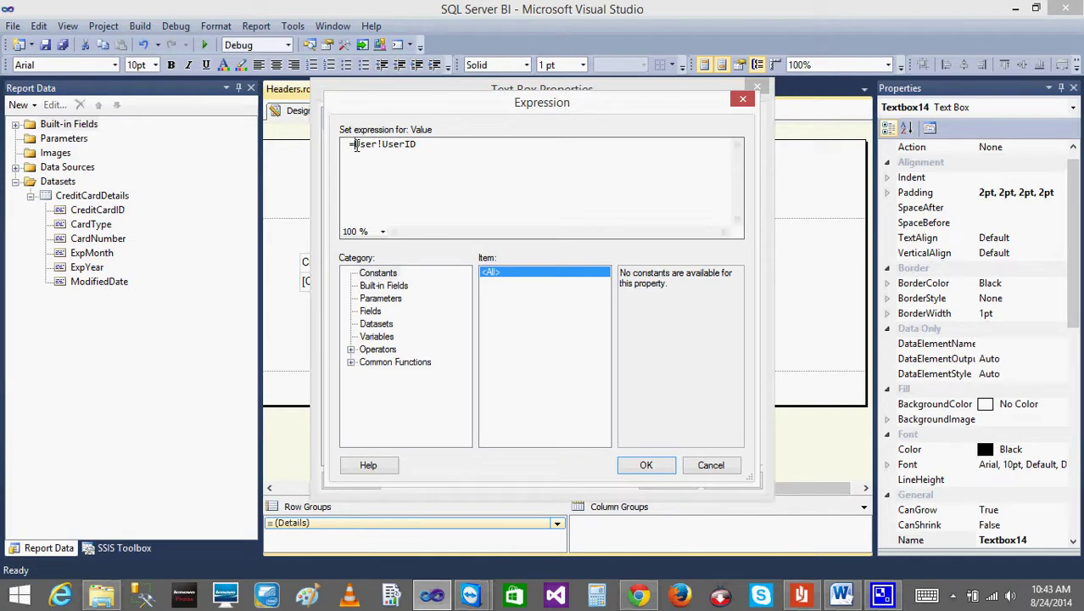
{"action": "left_click", "coordinate": [356, 146]}
{"action": "type", "text": "User "}
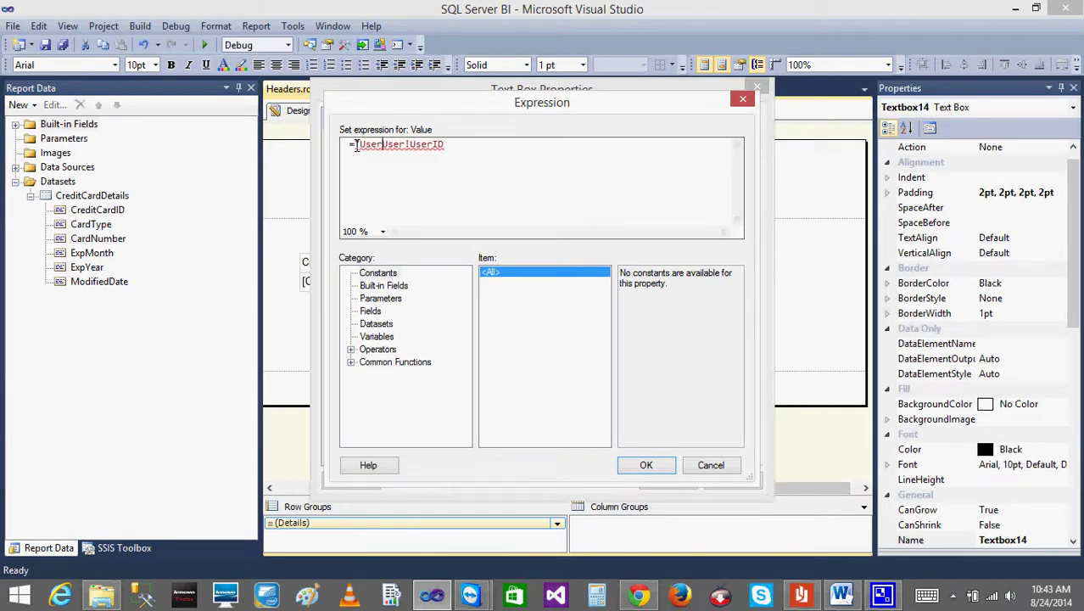
{"action": "type", "text": "ID=\"+"}
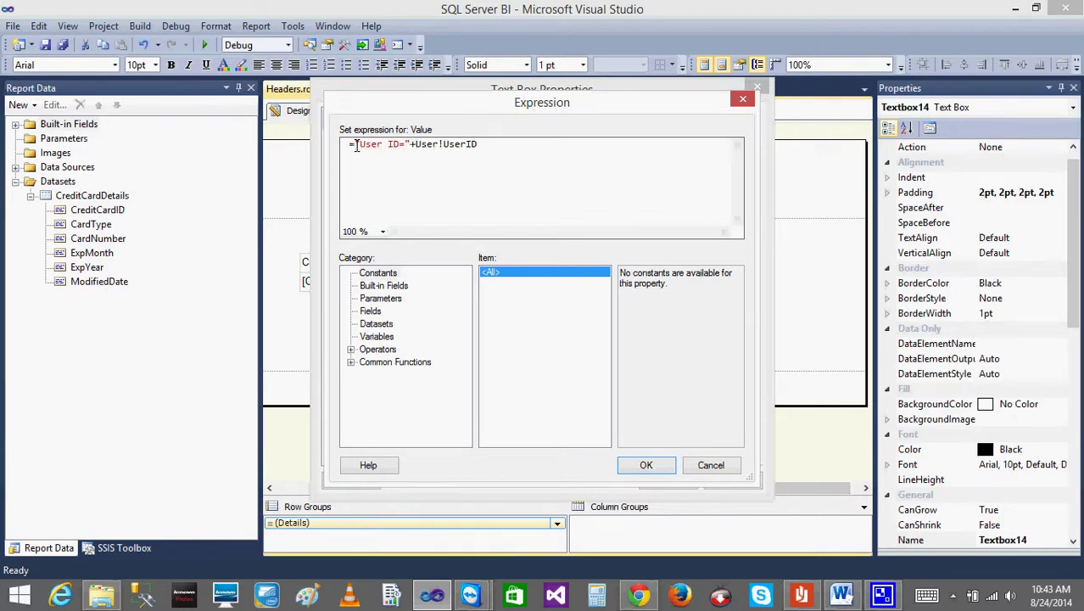
{"action": "left_click", "coordinate": [642, 467]}
{"action": "left_click", "coordinate": [659, 478]}
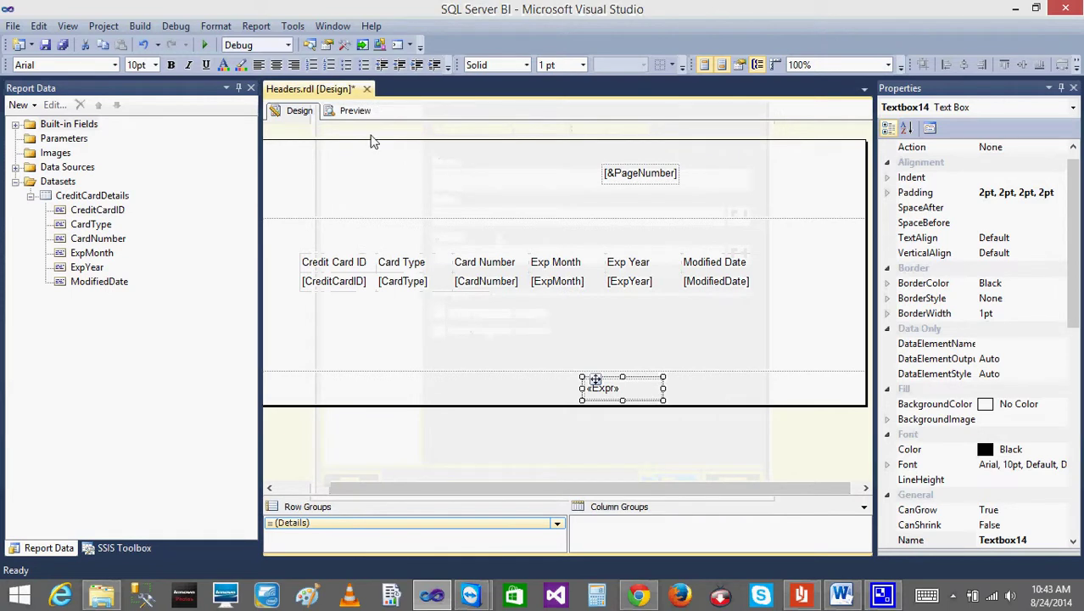
- Preview the report and check the labelled user ID in the footers of pages 1 and 2
{"action": "left_click", "coordinate": [354, 112]}
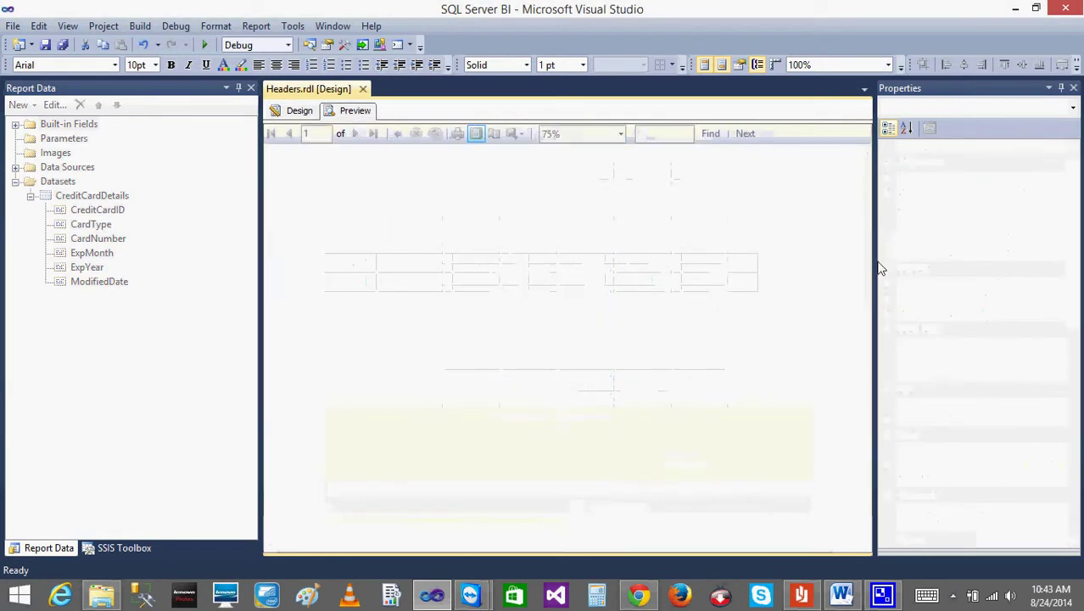
{"action": "left_click_drag", "start_coordinate": [865, 251], "coordinate": [859, 444]}
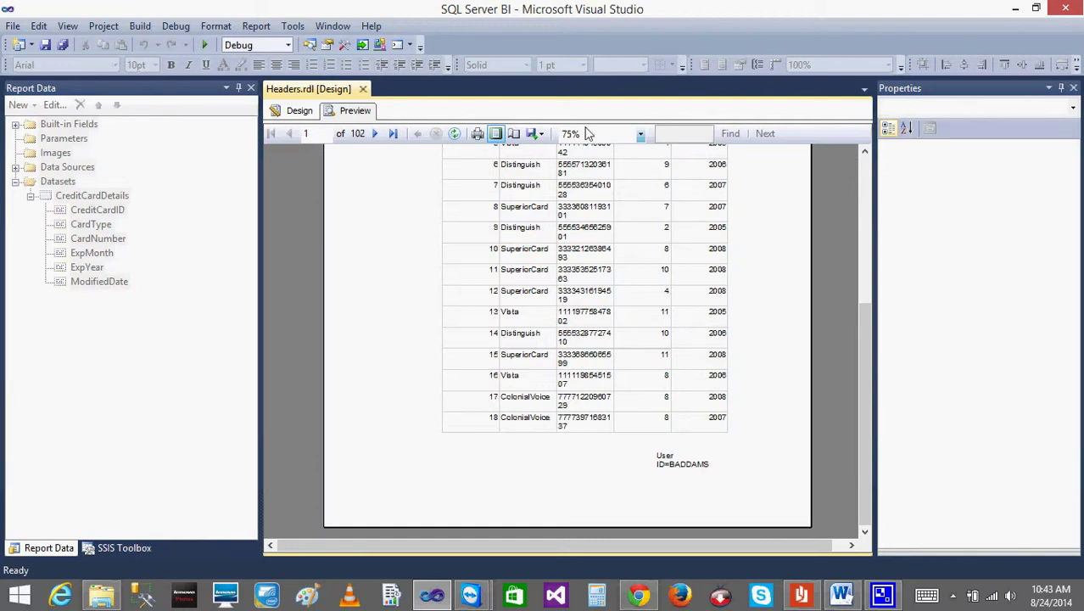
{"action": "left_click", "coordinate": [372, 138]}
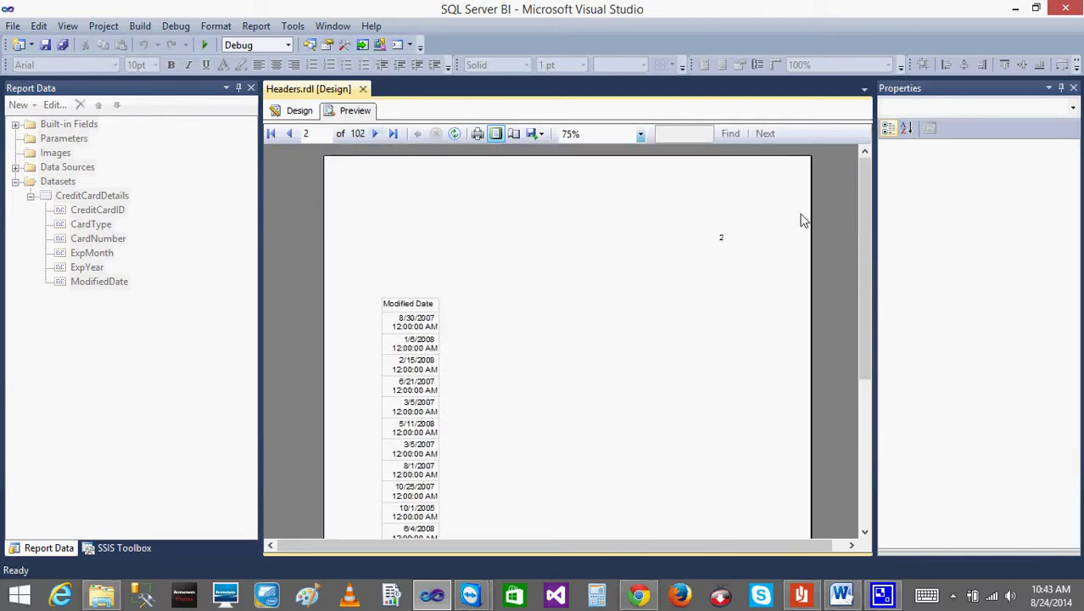
{"action": "left_click_drag", "start_coordinate": [862, 234], "coordinate": [854, 440]}
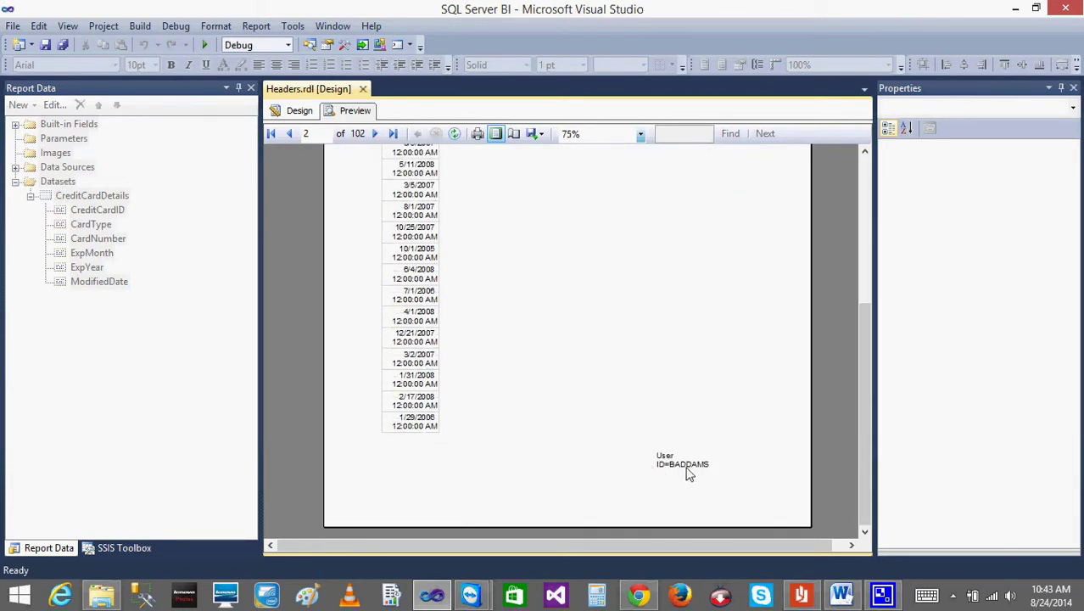
- Widen the footer text box to nearly the report's right edge and preview the first page's footer
{"action": "left_click", "coordinate": [299, 113]}
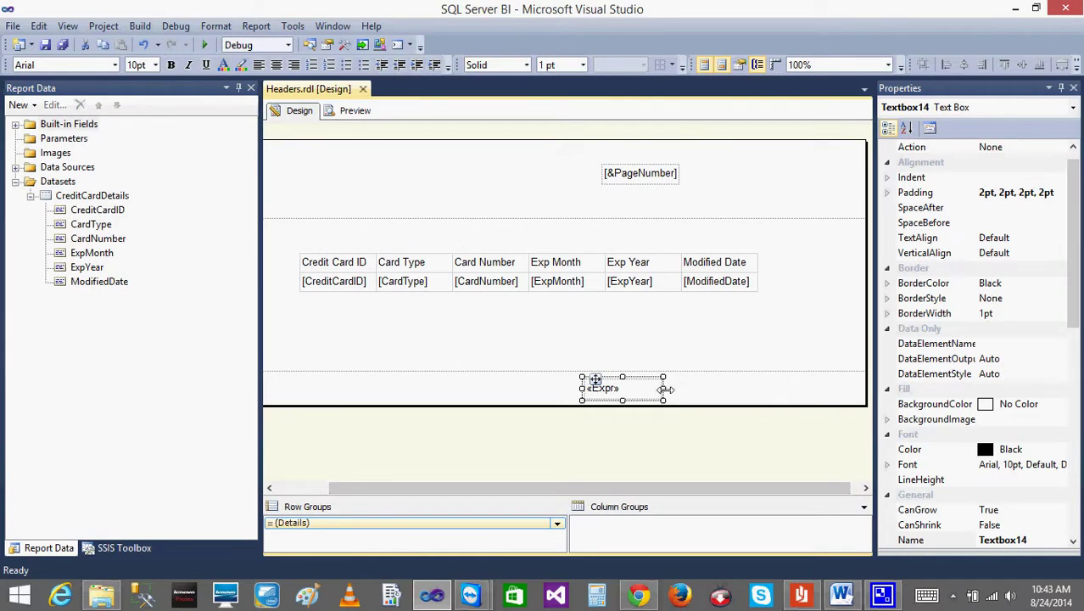
{"action": "left_click_drag", "start_coordinate": [665, 388], "coordinate": [832, 388]}
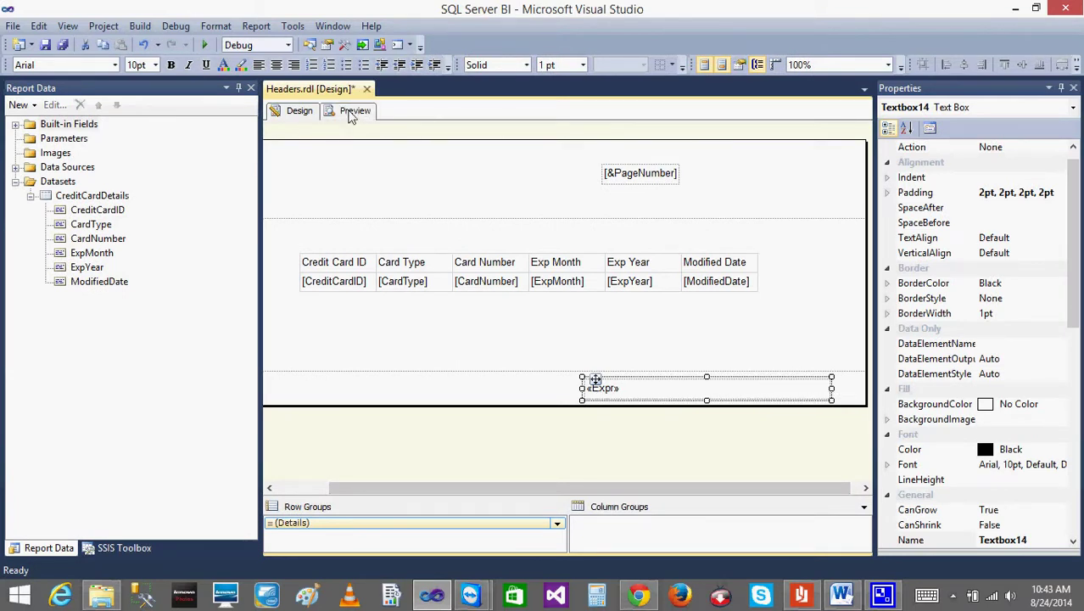
{"action": "left_click", "coordinate": [350, 116]}
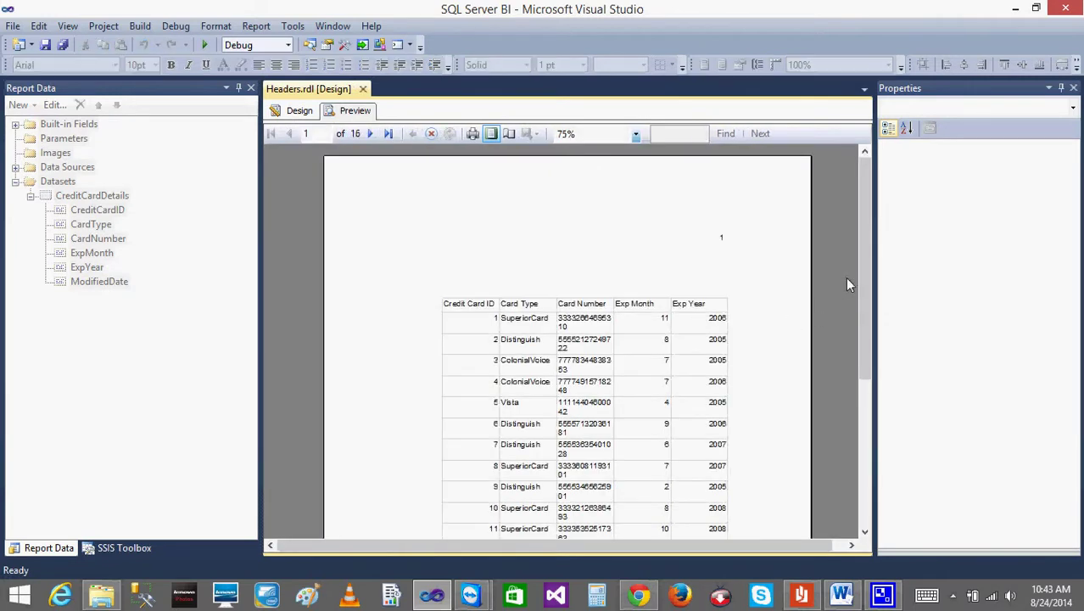
{"action": "left_click_drag", "start_coordinate": [864, 285], "coordinate": [879, 455]}
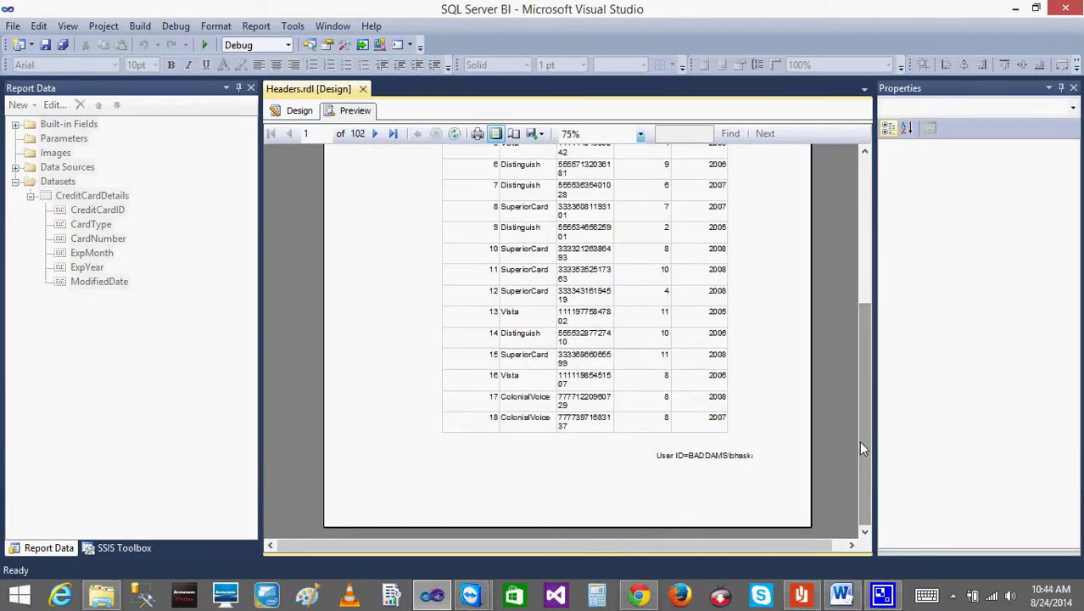
- Move the footer text box left toward the page centre, preview the user ID on page 1, and return to the design
{"action": "left_click_drag", "start_coordinate": [858, 440], "coordinate": [867, 273]}
{"action": "left_click", "coordinate": [297, 110]}
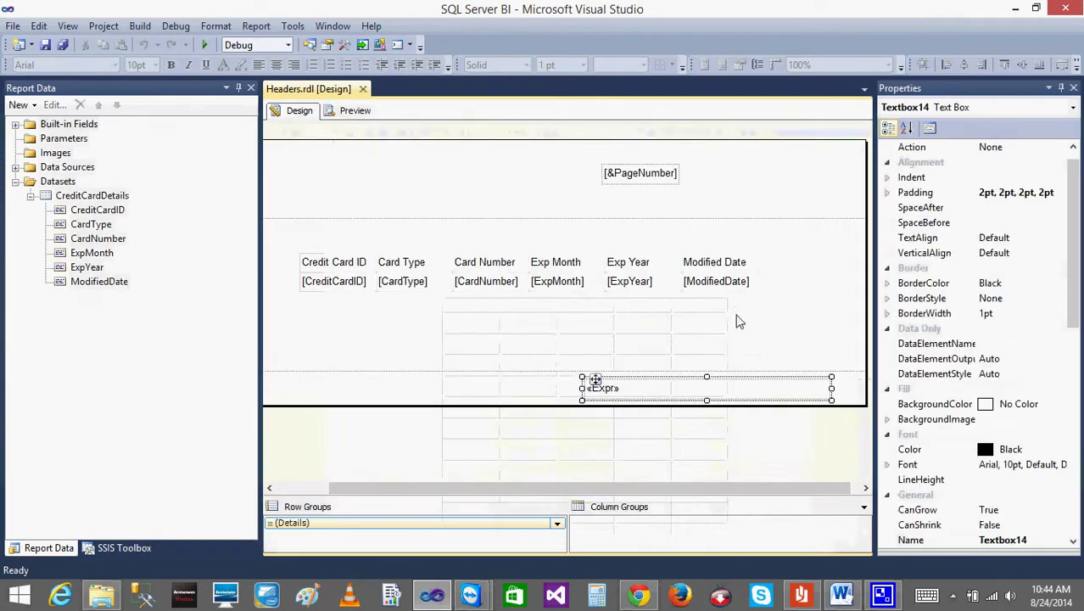
{"action": "left_click_drag", "start_coordinate": [596, 379], "coordinate": [504, 378]}
{"action": "left_click", "coordinate": [356, 111]}
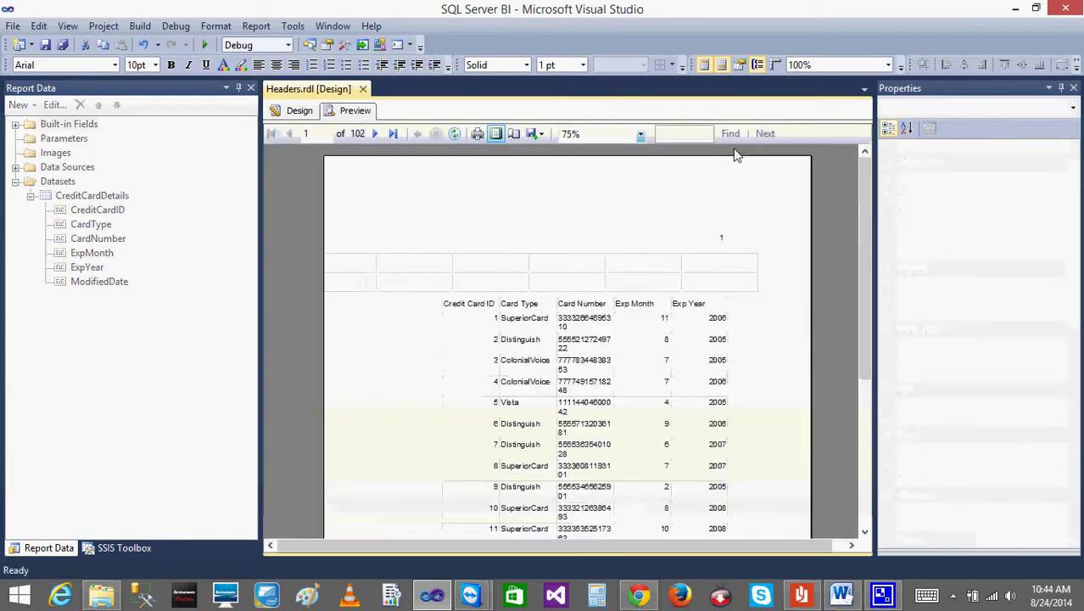
{"action": "left_click_drag", "start_coordinate": [866, 210], "coordinate": [883, 395]}
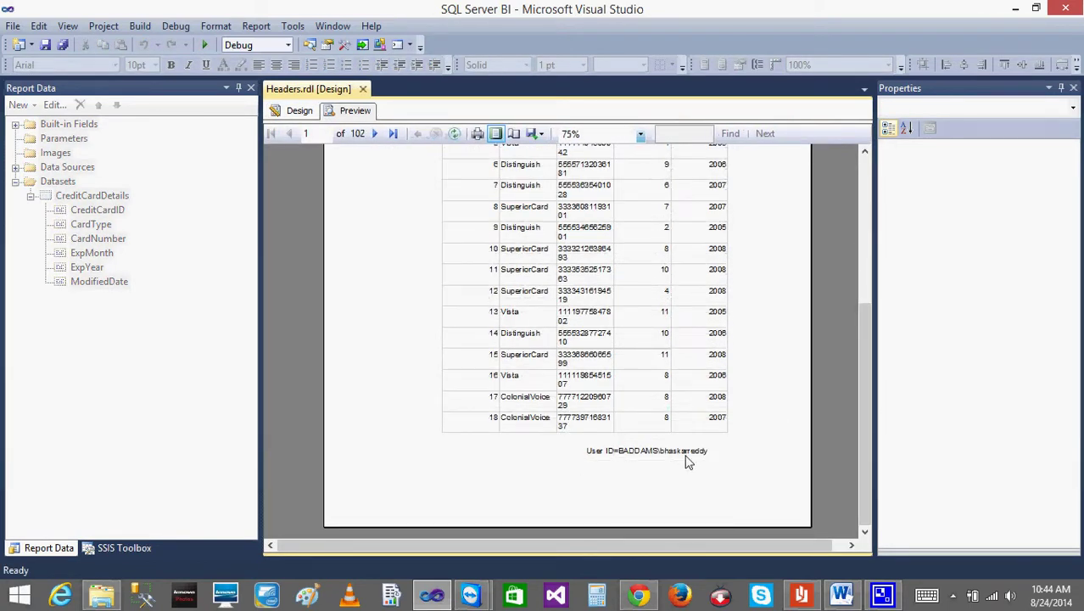
{"action": "left_click", "coordinate": [297, 111]}
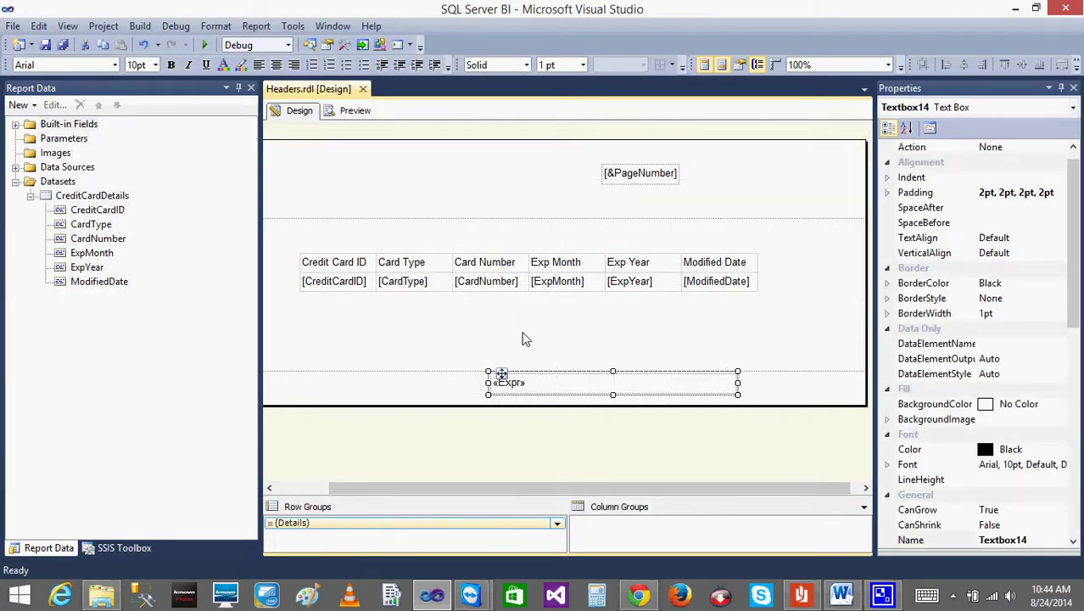
- Insert a text box in the page header to the left of the page number
{"action": "left_click", "coordinate": [628, 359]}
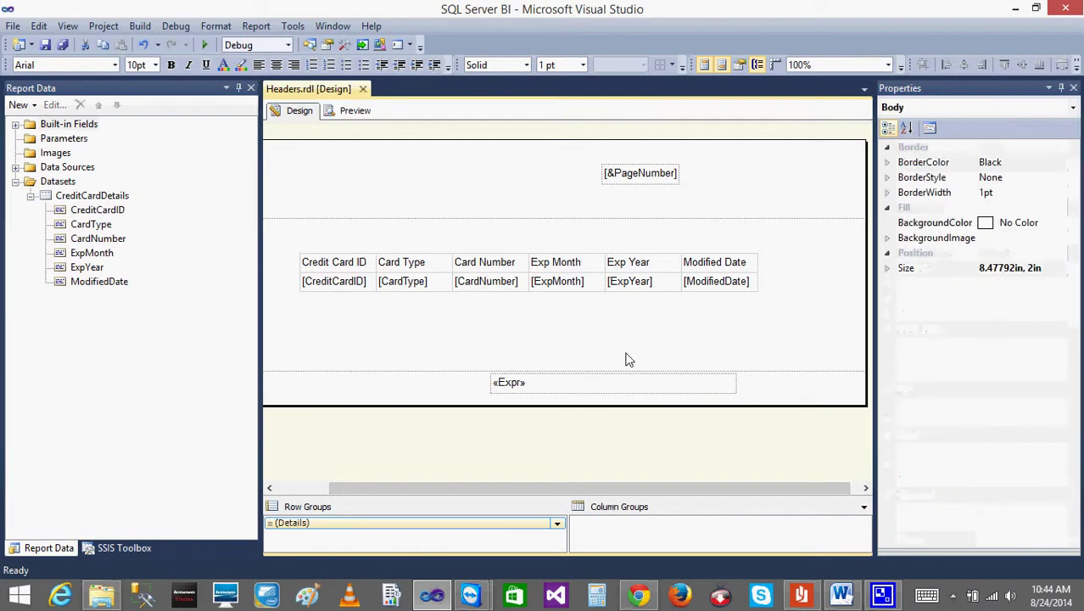
{"action": "left_click", "coordinate": [618, 201]}
{"action": "right_click", "coordinate": [387, 175]}
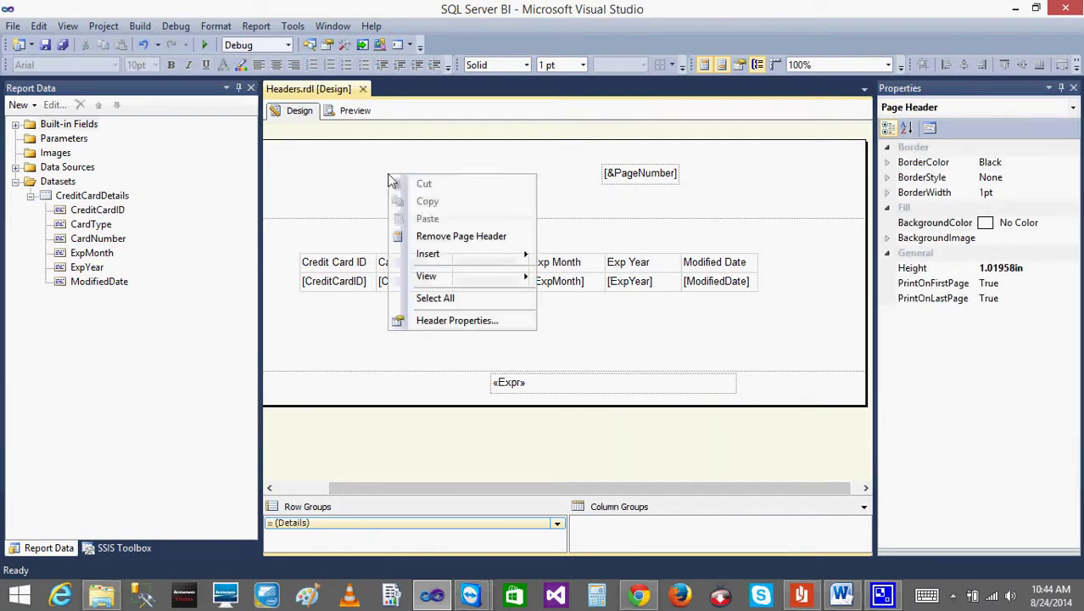
{"action": "mouse_move", "coordinate": [454, 254]}
{"action": "left_click", "coordinate": [585, 253]}
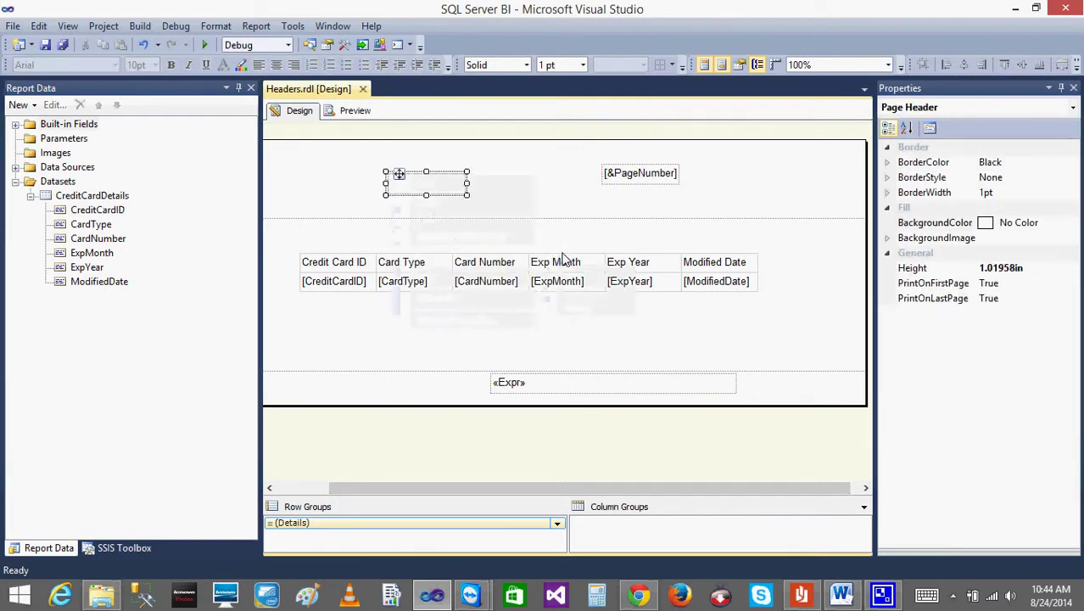
- Set the new header text box's expression to ="Headers and Footers Report", preview the first page, and return to the design
{"action": "right_click", "coordinate": [441, 191]}
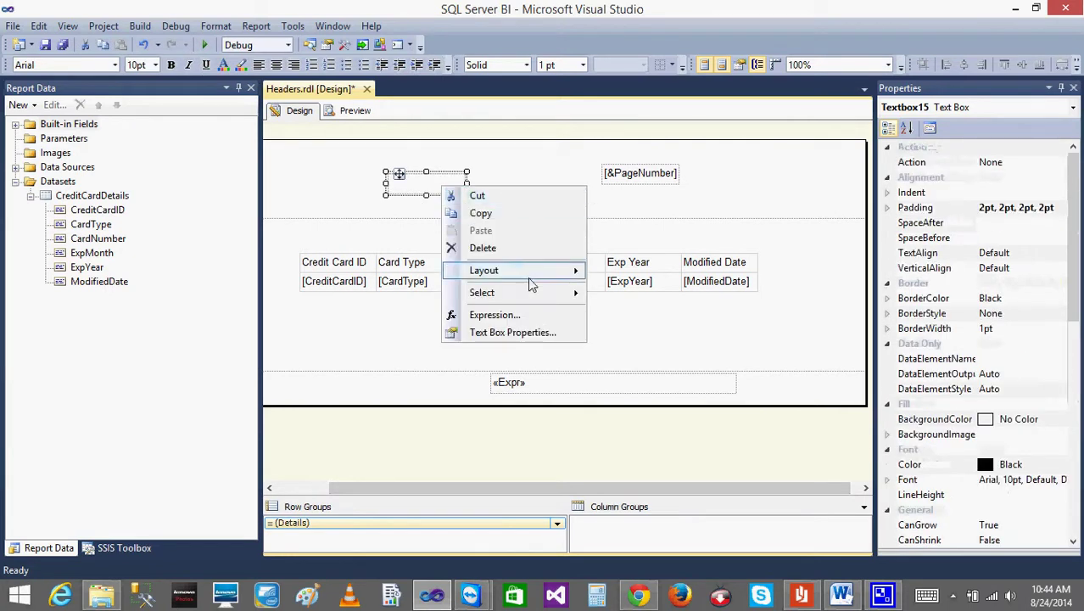
{"action": "left_click", "coordinate": [494, 315]}
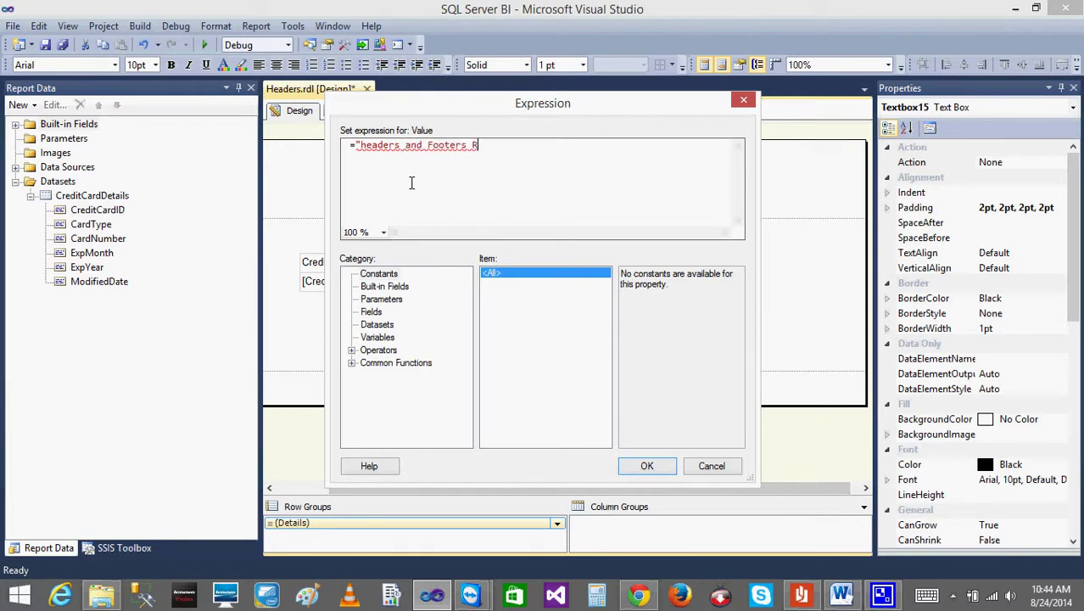
{"action": "type", "text": "\""}
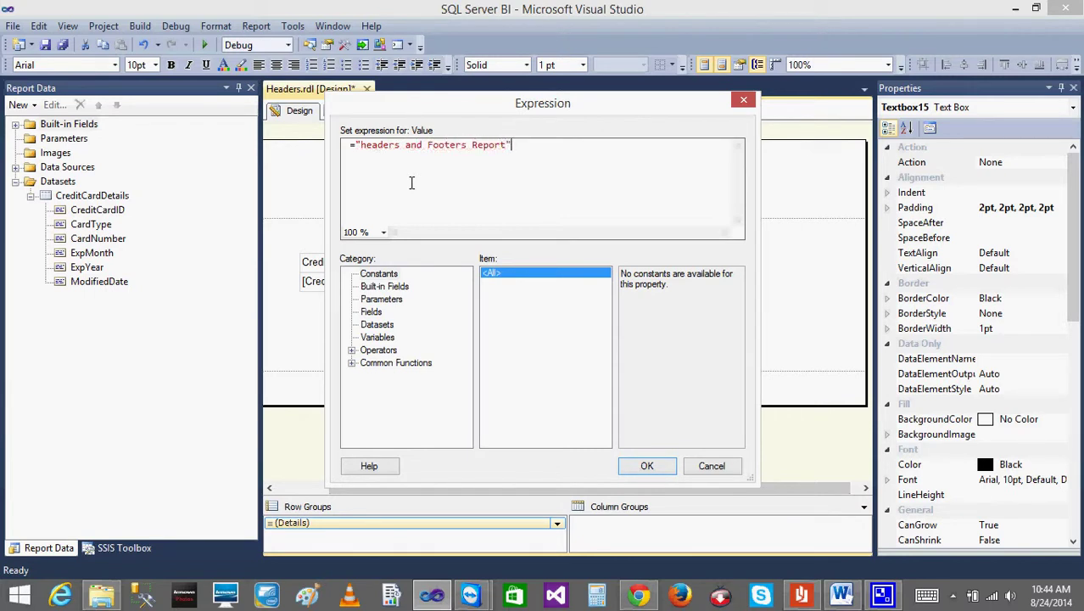
{"action": "left_click", "coordinate": [362, 145]}
{"action": "key", "text": "Delete"}
{"action": "type", "text": "H"}
{"action": "left_click", "coordinate": [650, 465]}
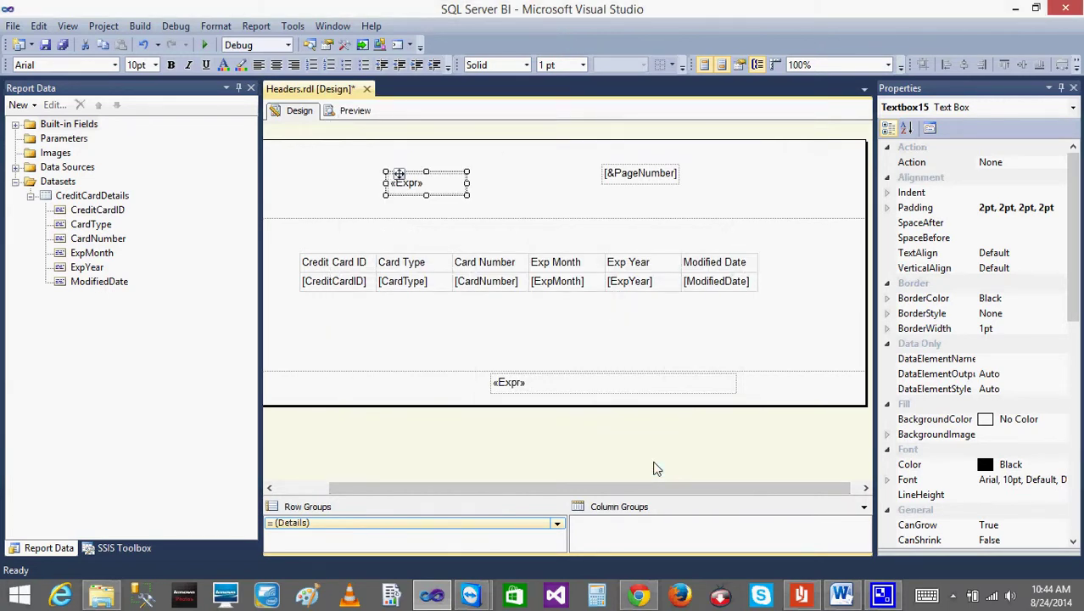
{"action": "left_click", "coordinate": [354, 112]}
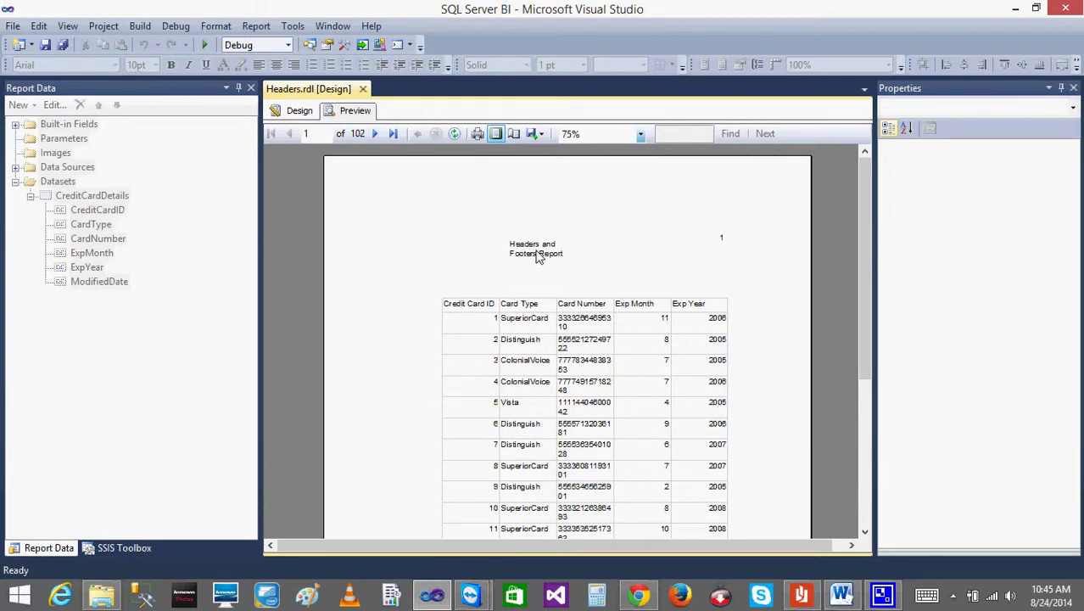
{"action": "left_click", "coordinate": [298, 114]}
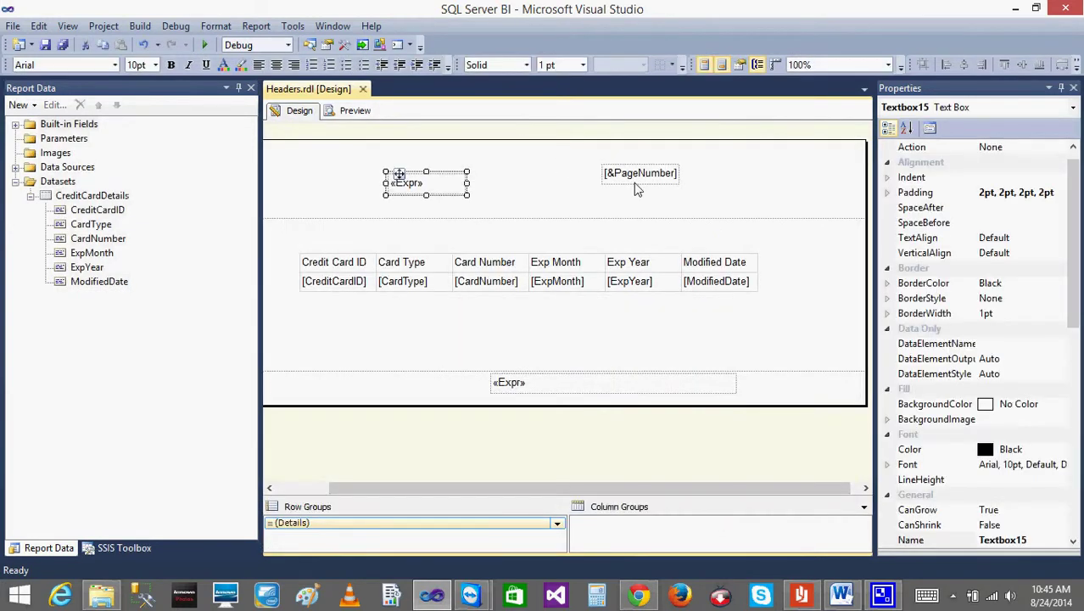
- Open the header title's text box properties and look through the number formatting and alignment options, keeping the Default number category
{"action": "right_click", "coordinate": [459, 195]}
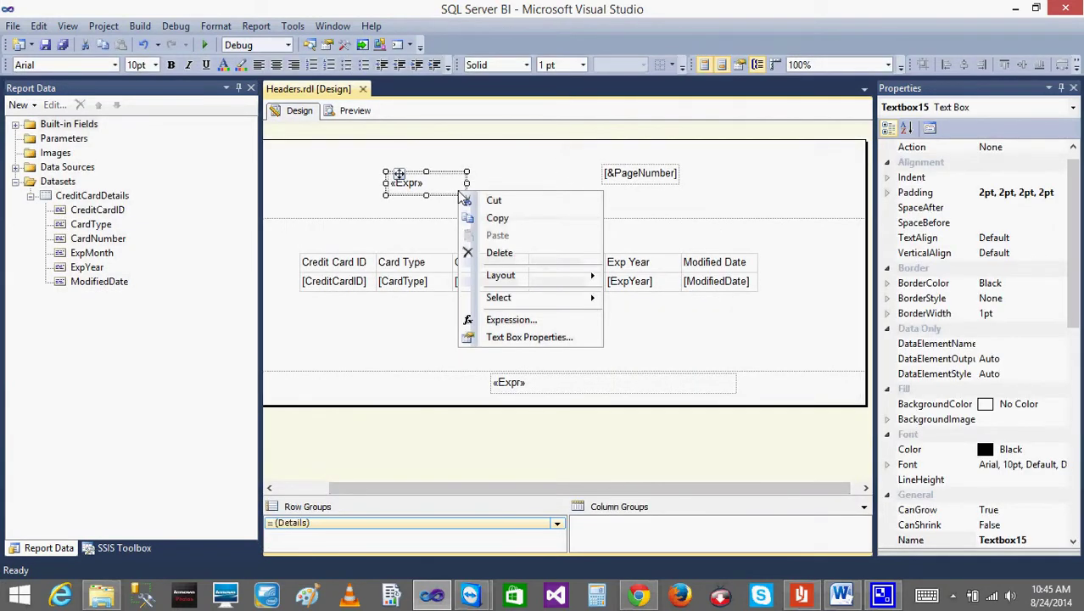
{"action": "left_click", "coordinate": [500, 343]}
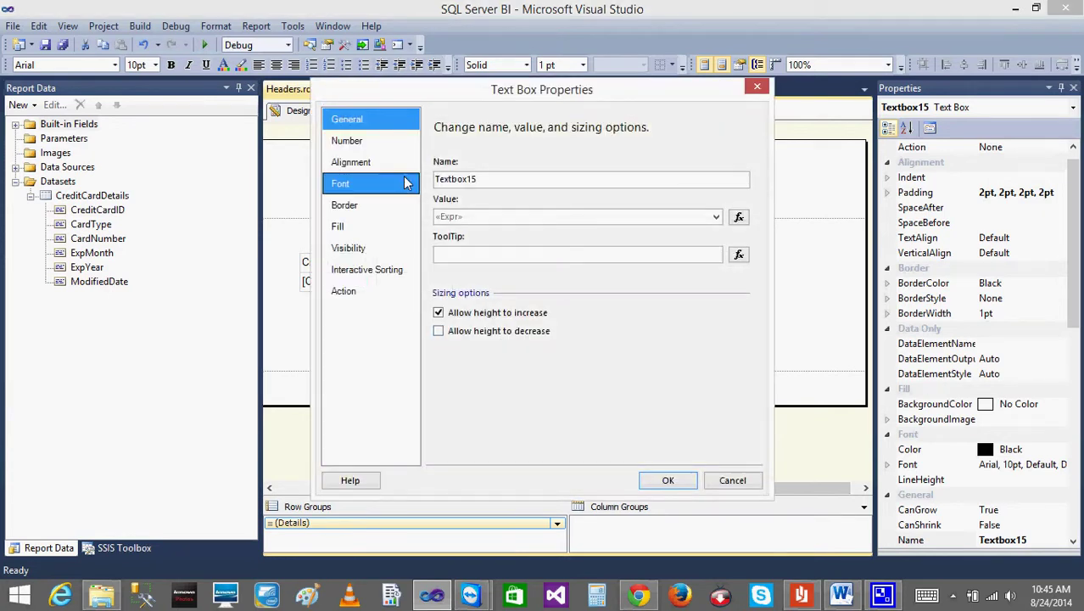
{"action": "left_click", "coordinate": [354, 140]}
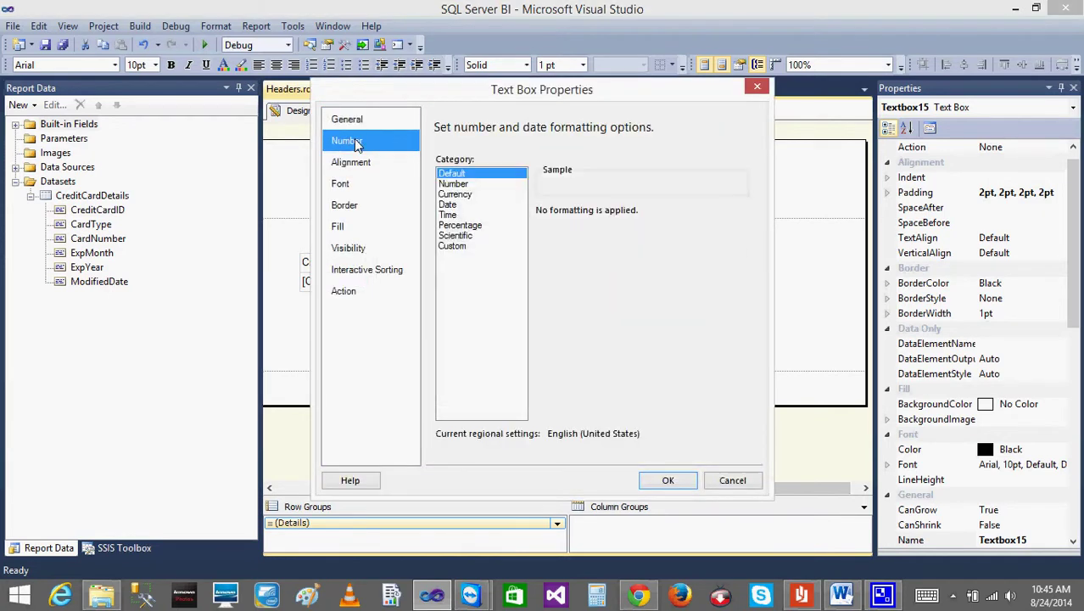
{"action": "left_click", "coordinate": [458, 197]}
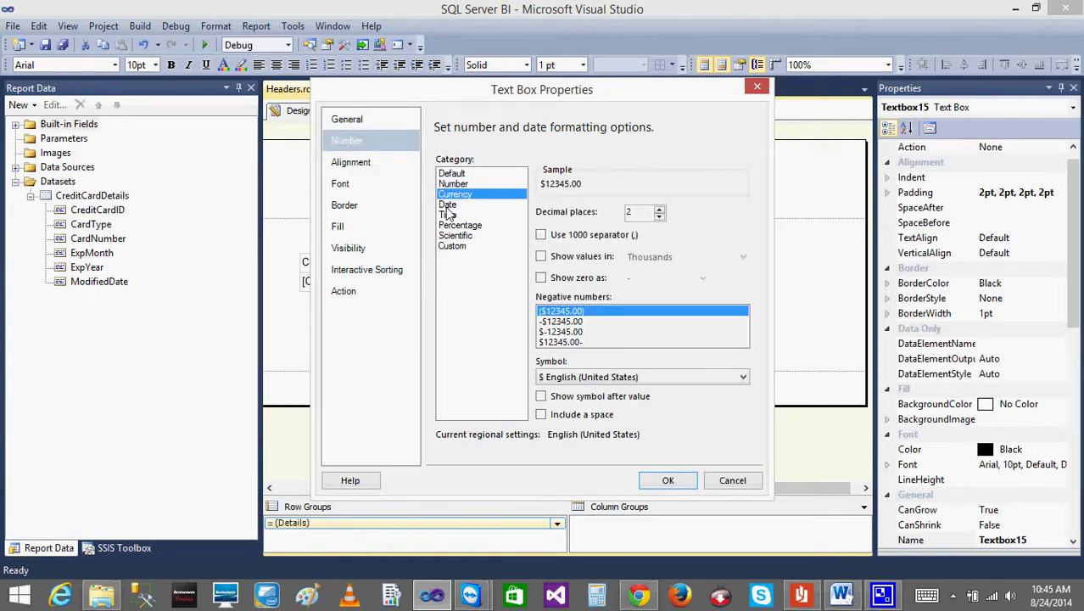
{"action": "left_click", "coordinate": [450, 173]}
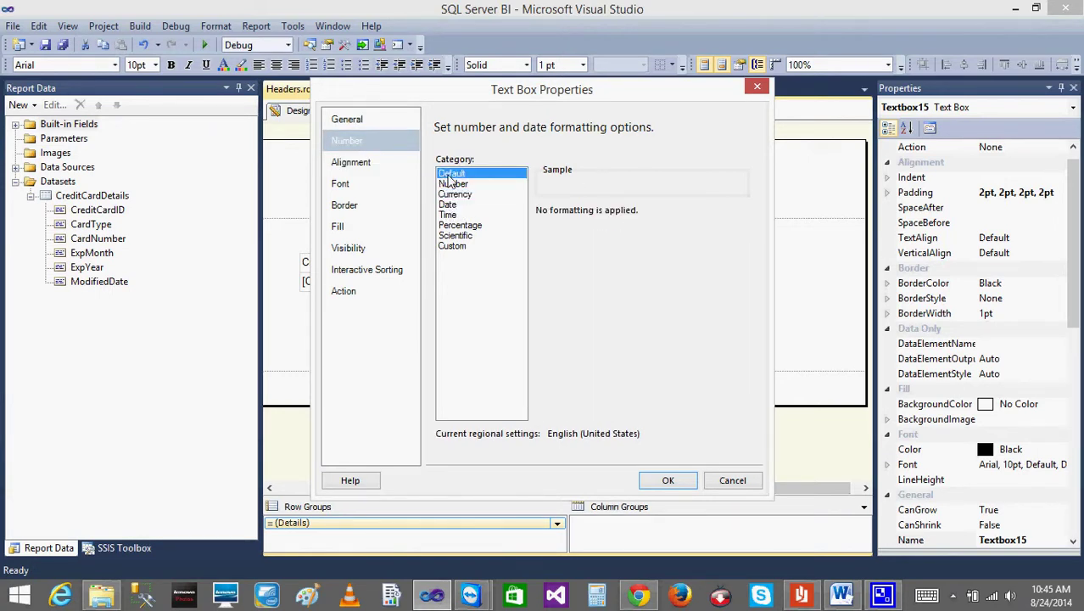
{"action": "left_click", "coordinate": [352, 164]}
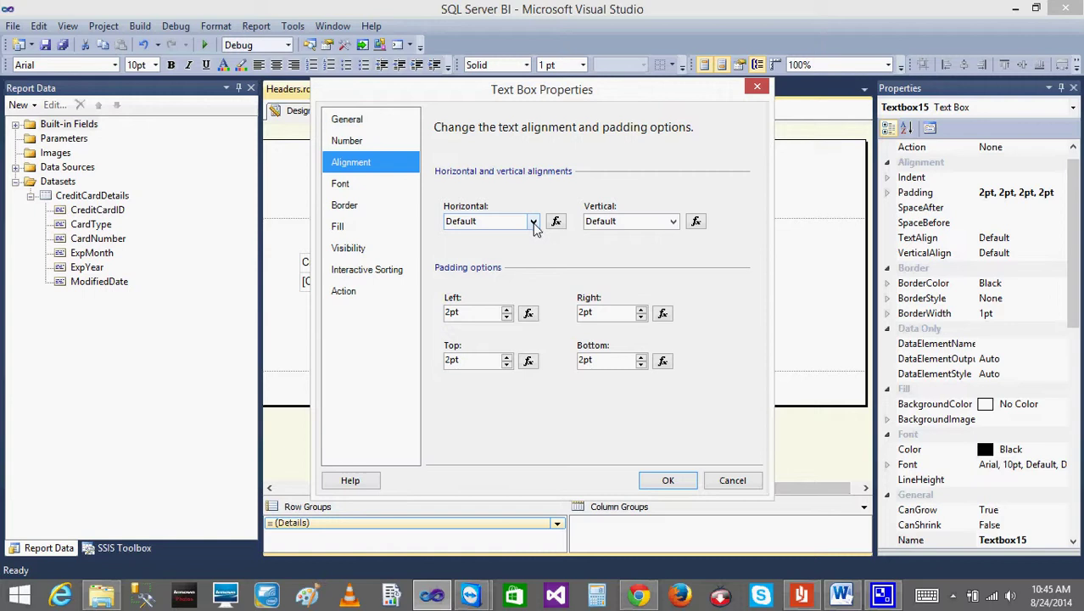
- Set the header title's font to 18pt, bold, with the colour Blue
{"action": "left_click", "coordinate": [363, 186]}
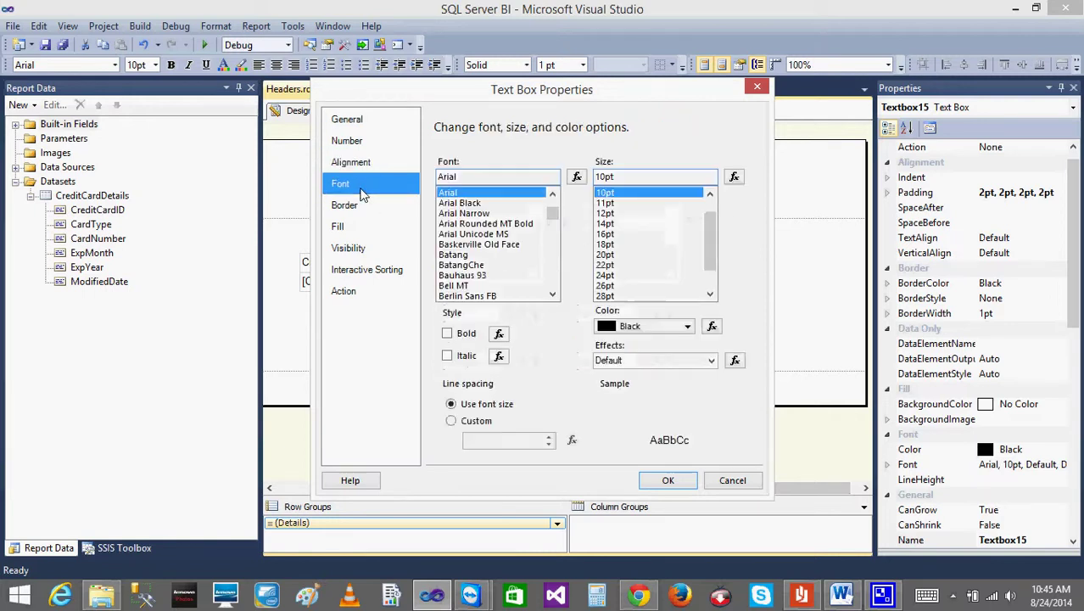
{"action": "left_click", "coordinate": [617, 244]}
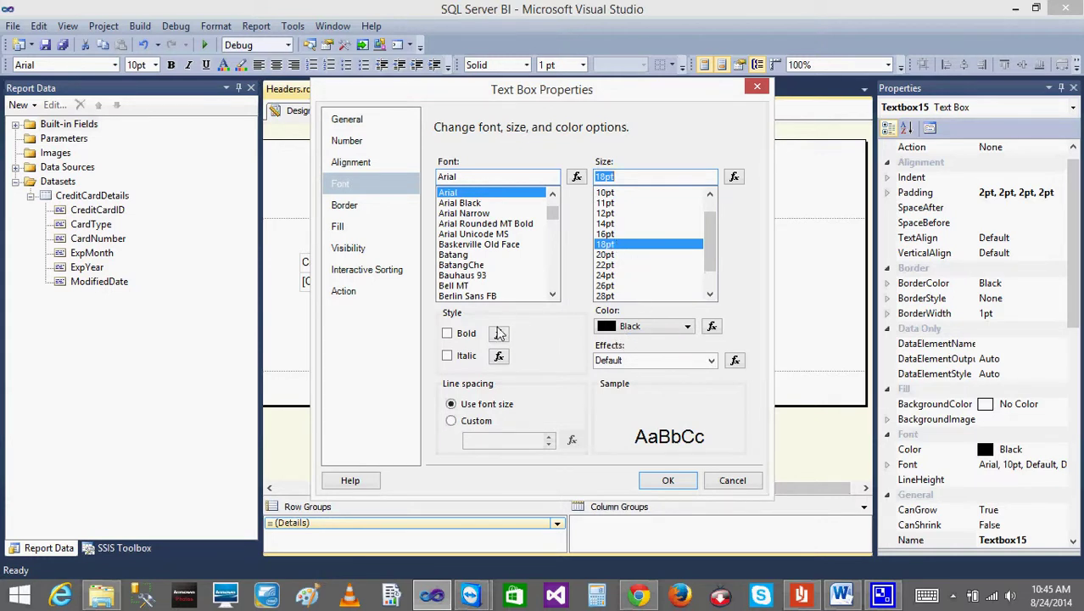
{"action": "left_click", "coordinate": [447, 334]}
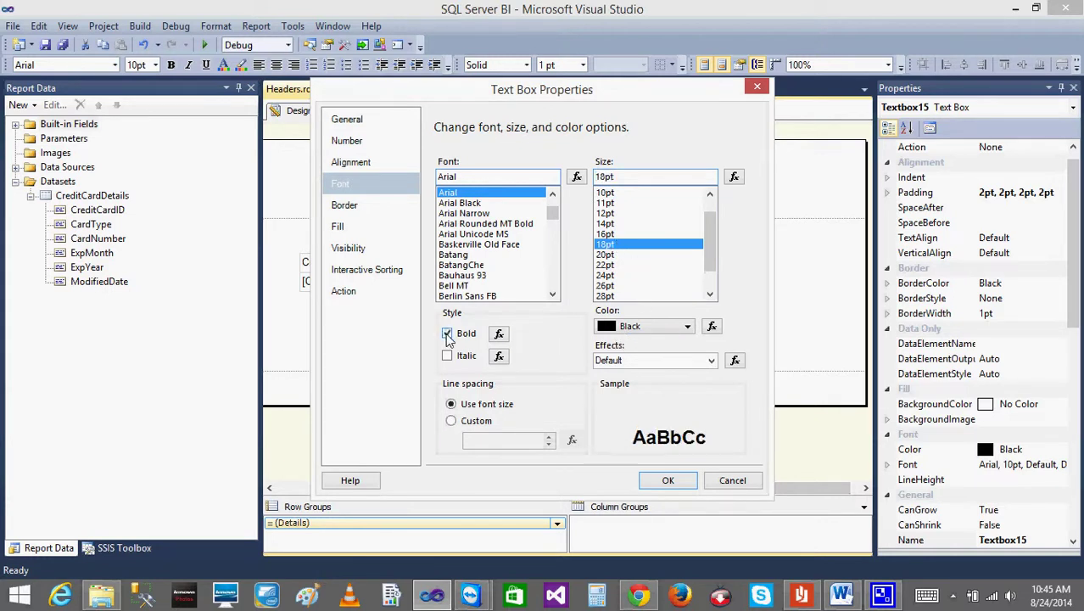
{"action": "left_click", "coordinate": [668, 331]}
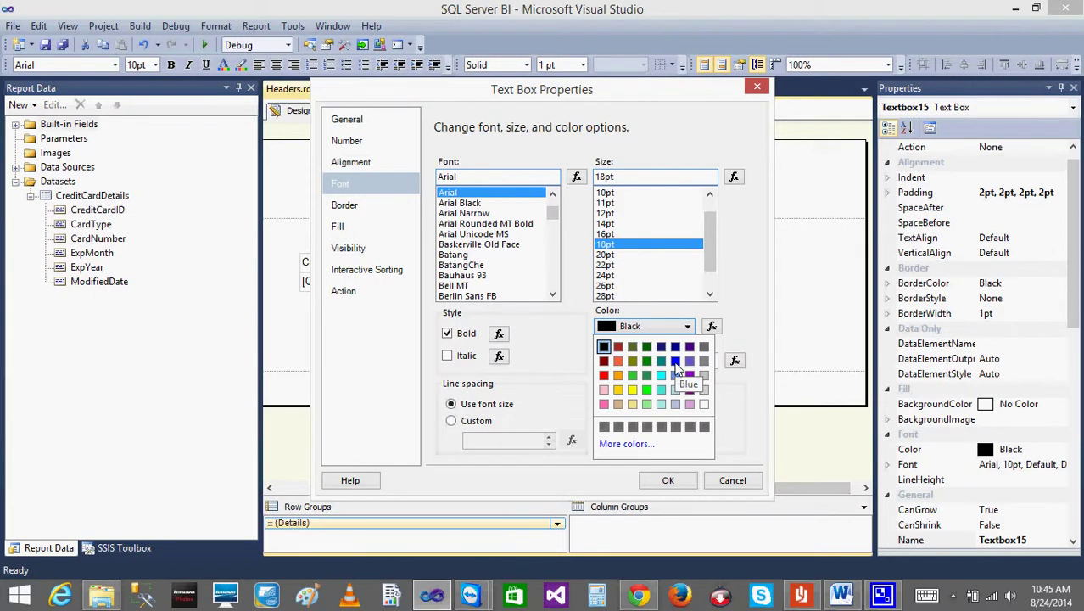
{"action": "left_click", "coordinate": [675, 361]}
- Add a bottom border to the header title text box and set its fill colour to Silver
{"action": "left_click", "coordinate": [343, 209]}
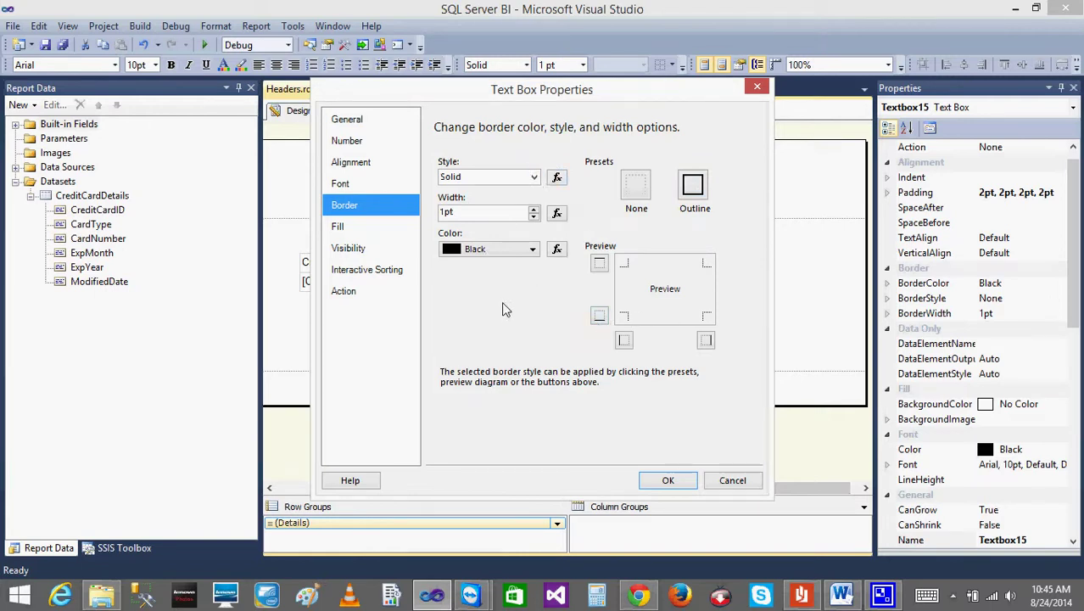
{"action": "left_click", "coordinate": [599, 315]}
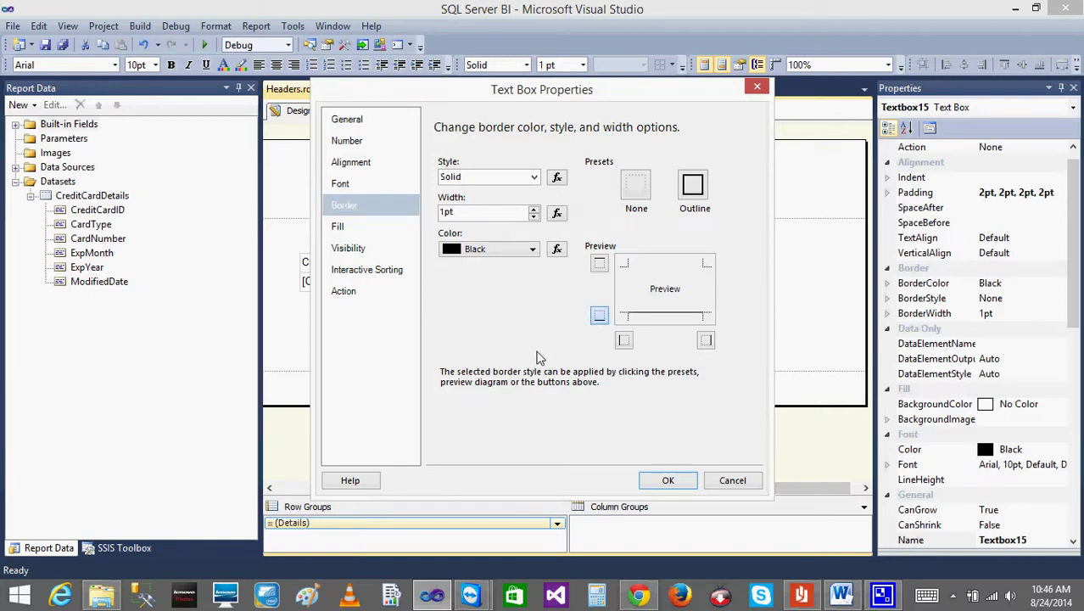
{"action": "left_click", "coordinate": [354, 227]}
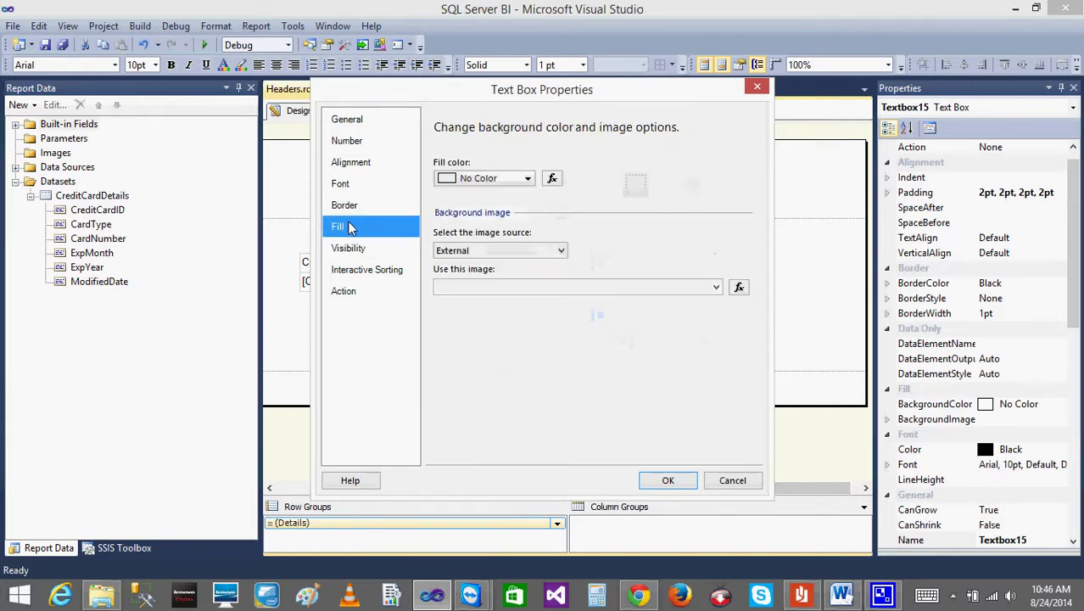
{"action": "left_click", "coordinate": [519, 181]}
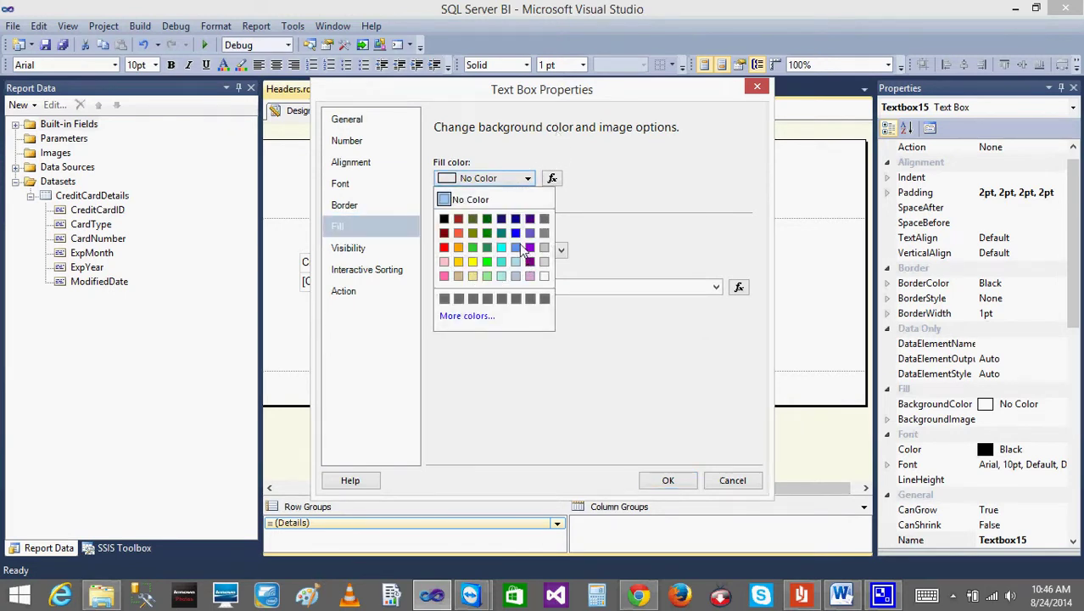
{"action": "left_click", "coordinate": [545, 248]}
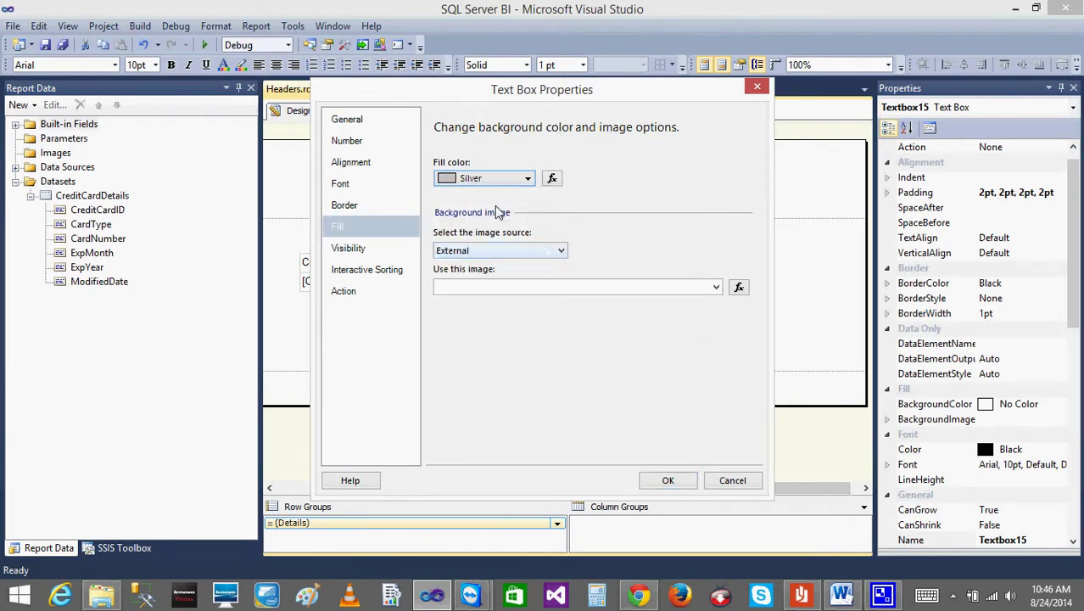
{"action": "left_click", "coordinate": [373, 254]}
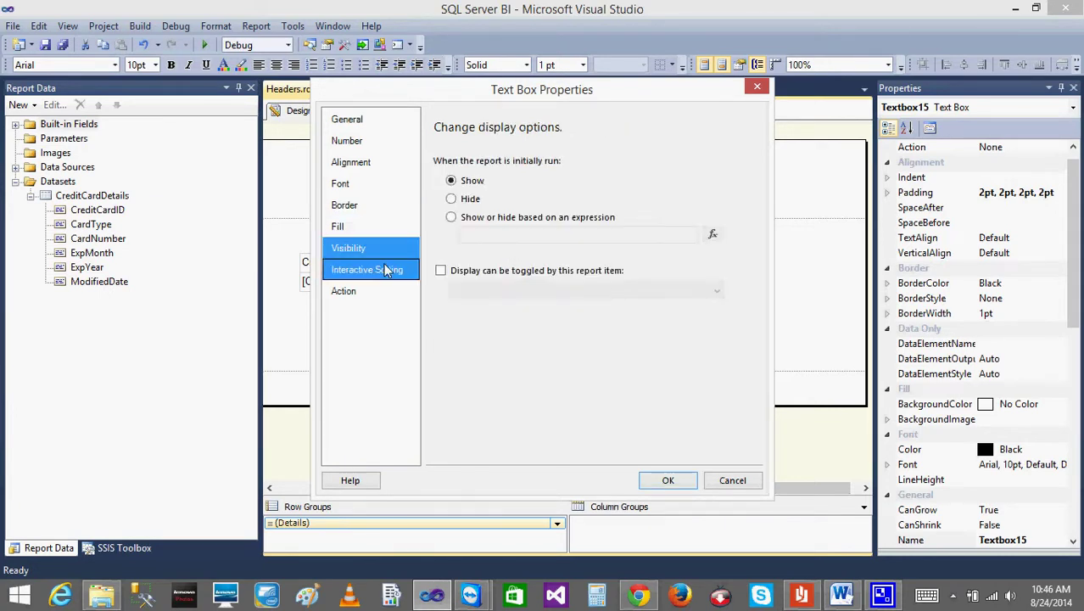
{"action": "left_click", "coordinate": [368, 292]}
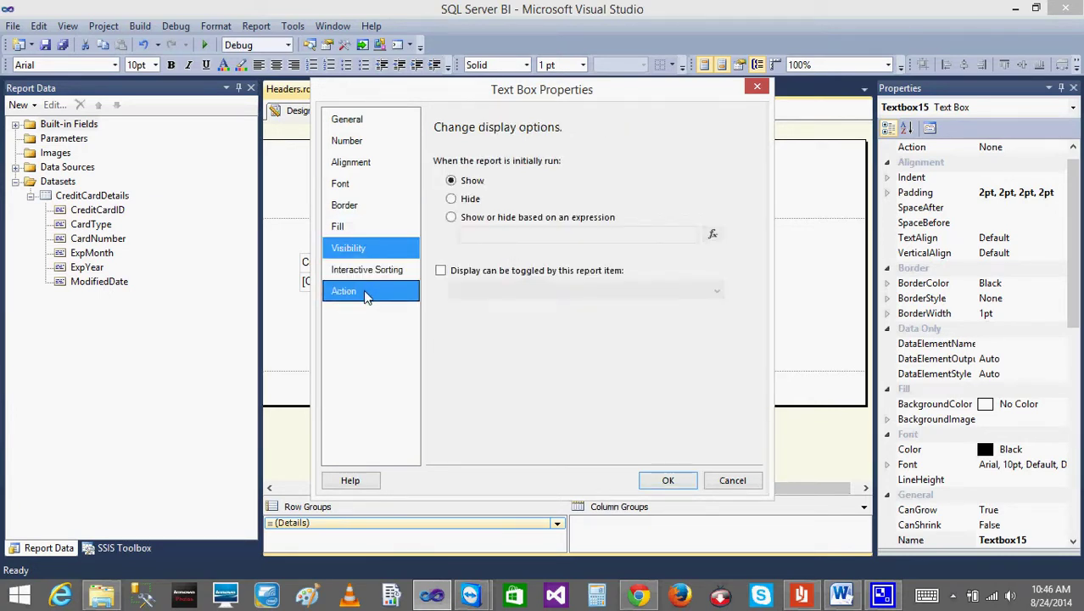
{"action": "left_click", "coordinate": [340, 226]}
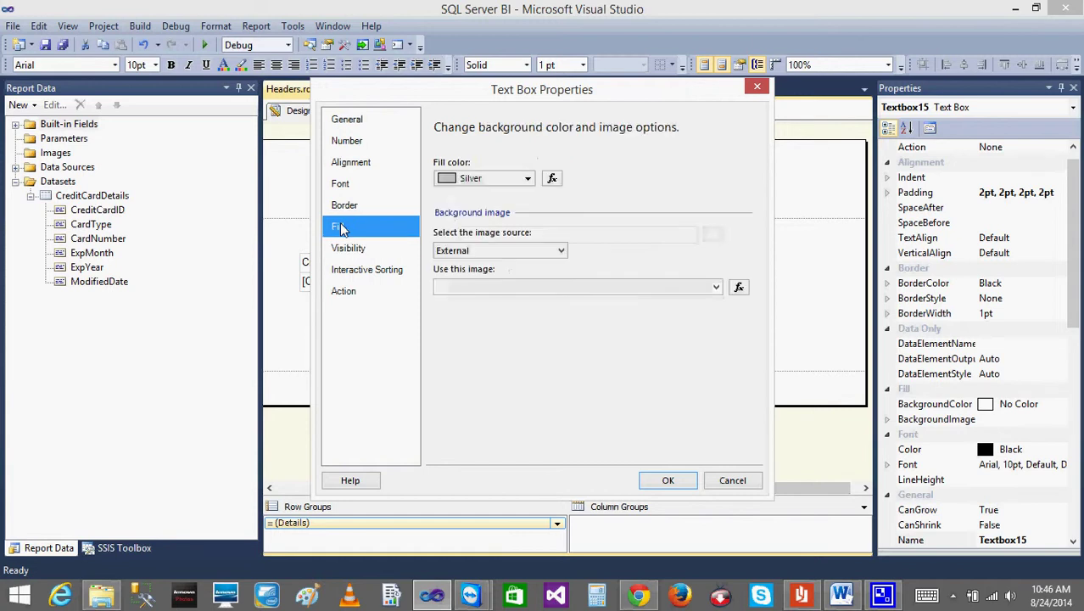
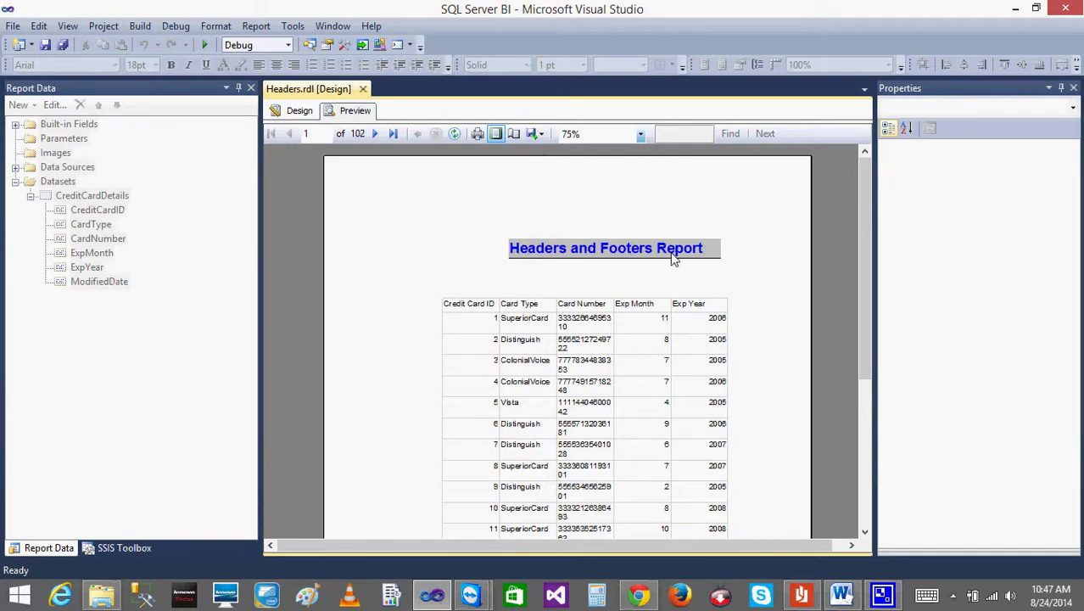
- Return to the report design and set the header title text box's fill colour to No Color
{"action": "left_click", "coordinate": [297, 111]}
{"action": "left_click", "coordinate": [500, 195]}
{"action": "right_click", "coordinate": [500, 196]}
{"action": "key", "text": "Escape"}
{"action": "left_click", "coordinate": [496, 195]}
{"action": "right_click", "coordinate": [497, 192]}
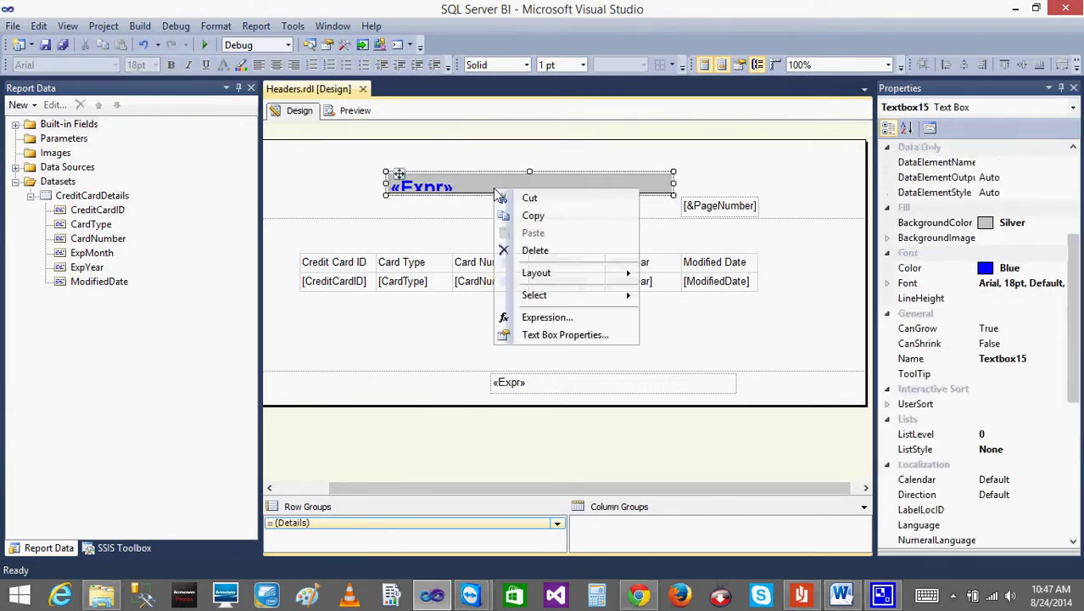
{"action": "left_click", "coordinate": [540, 336]}
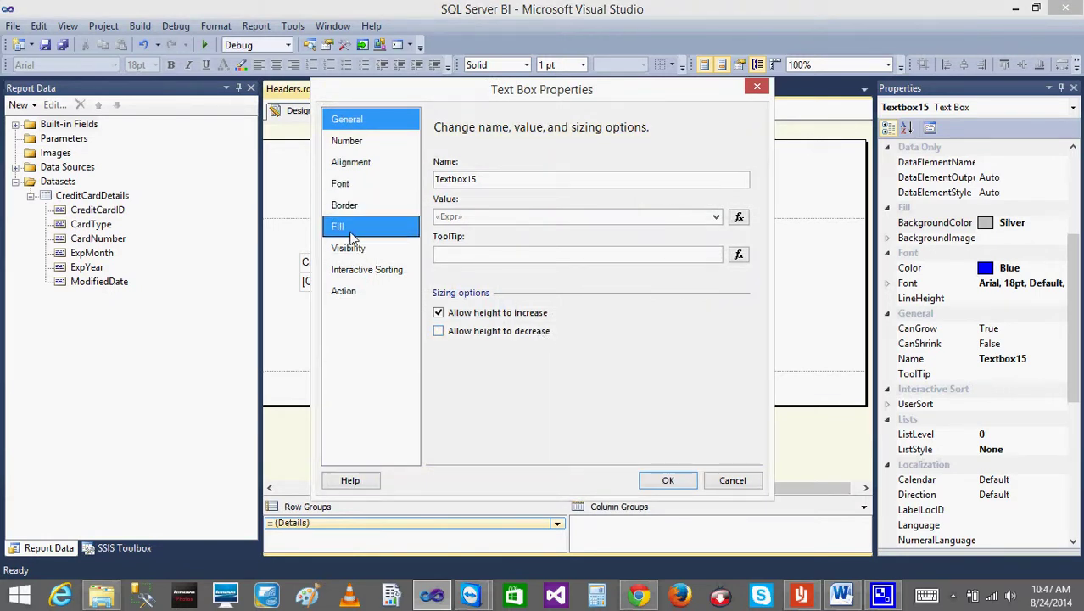
{"action": "left_click", "coordinate": [352, 234]}
{"action": "left_click", "coordinate": [525, 179]}
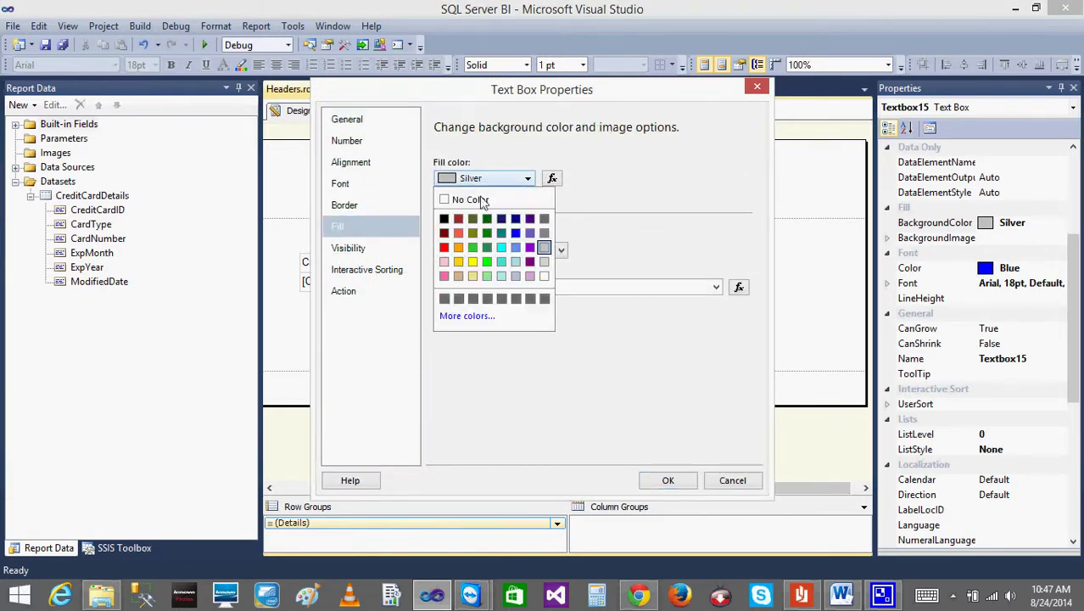
{"action": "left_click", "coordinate": [449, 200]}
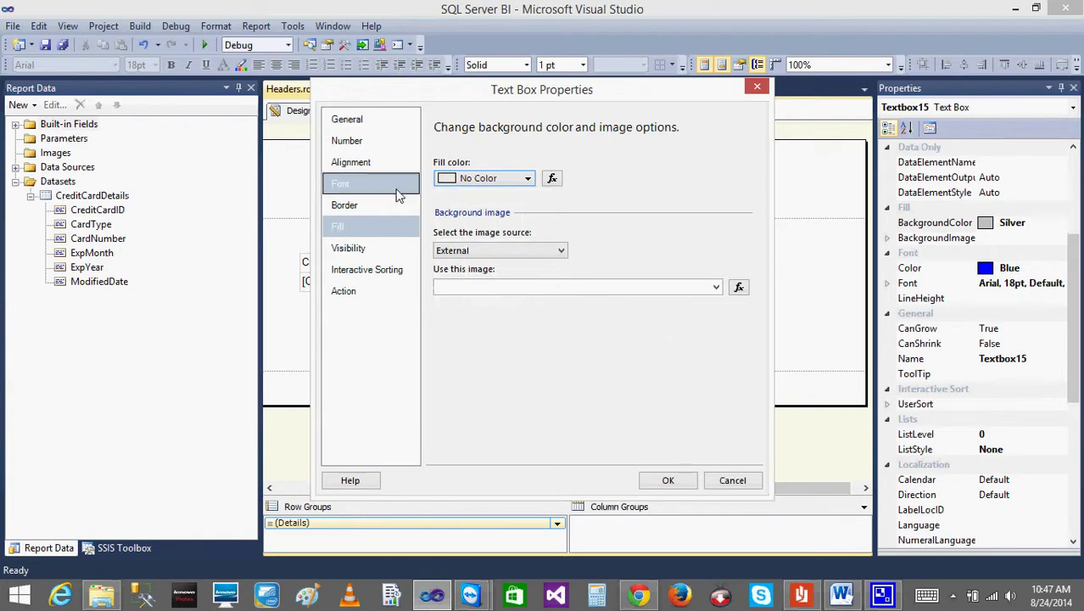
- Remove the bottom border from the header title text box and apply the text box changes
{"action": "left_click", "coordinate": [354, 206]}
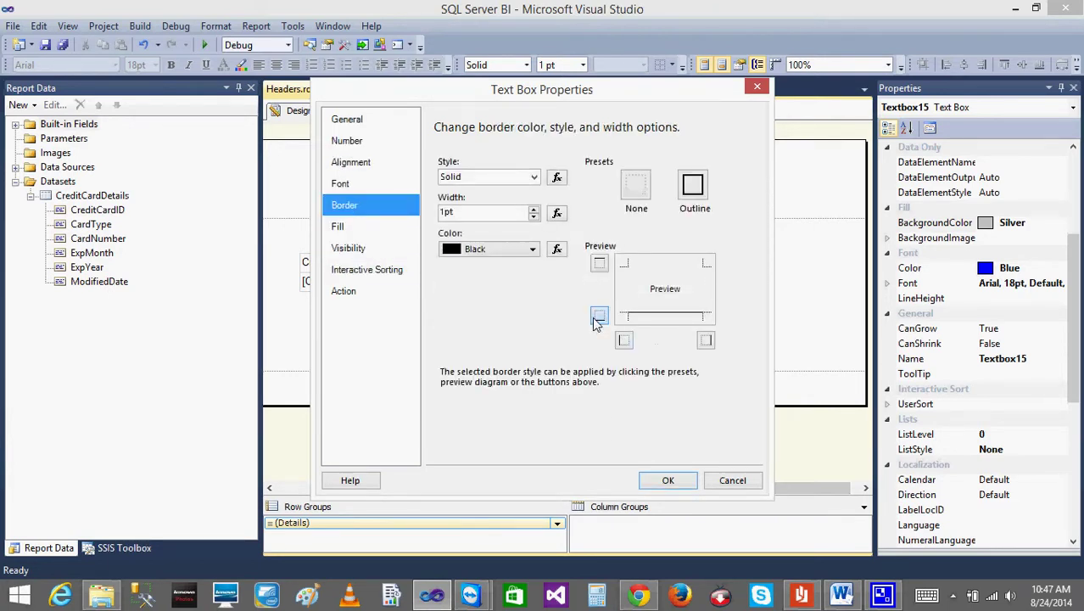
{"action": "left_click", "coordinate": [598, 318]}
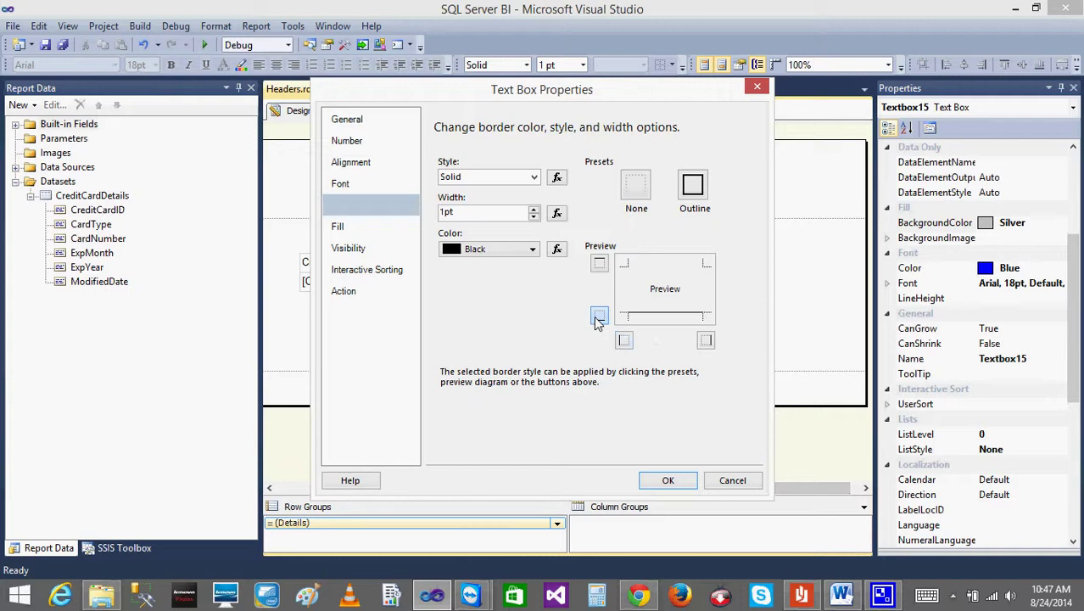
{"action": "left_click", "coordinate": [665, 479]}
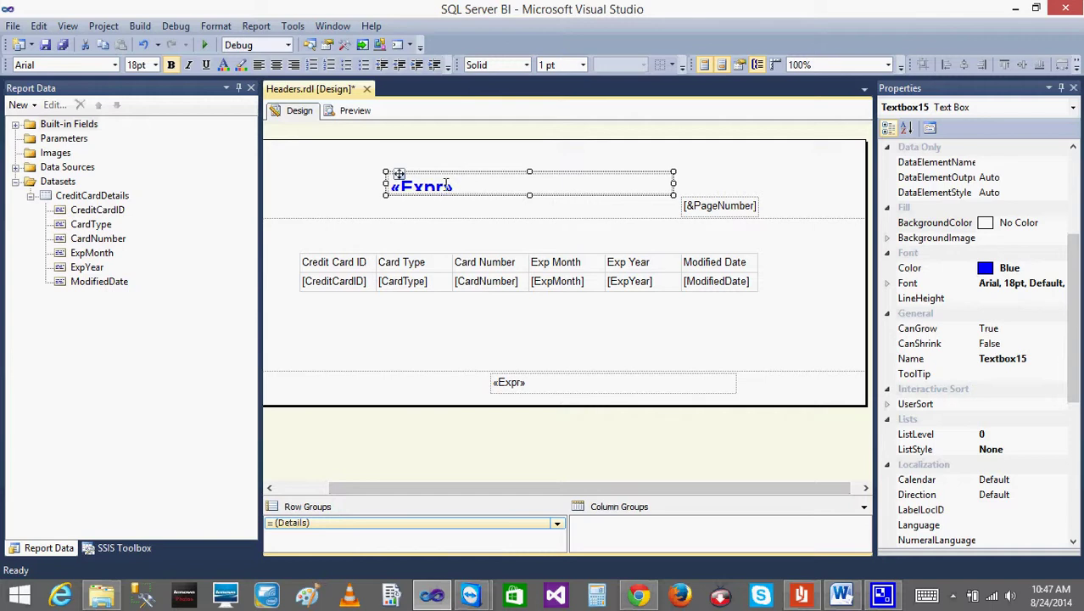
{"action": "left_click", "coordinate": [447, 185]}
{"action": "double_click", "coordinate": [447, 185]}
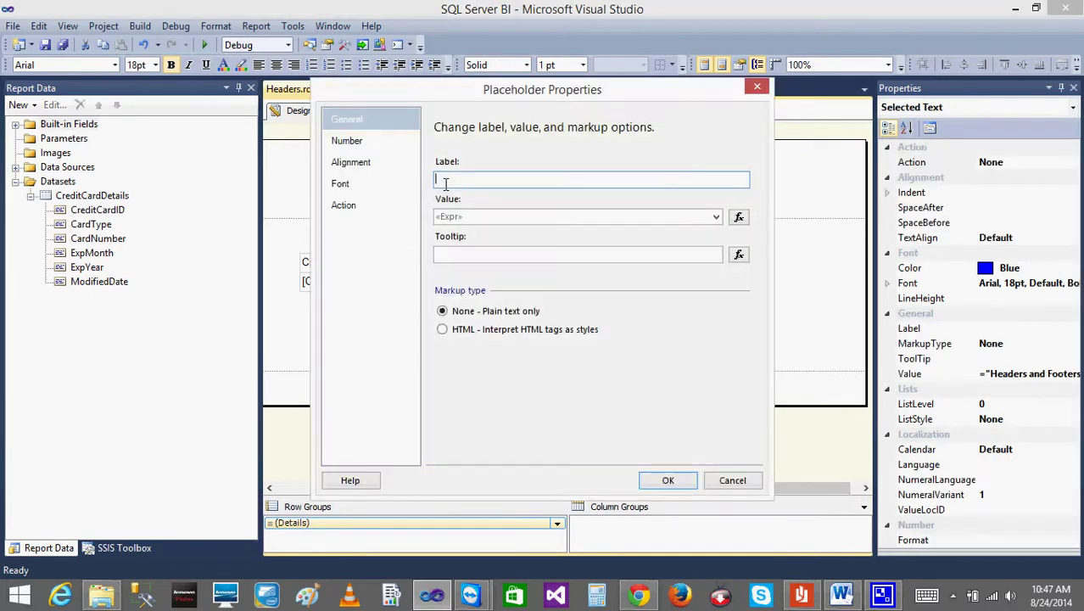
{"action": "left_click", "coordinate": [731, 480]}
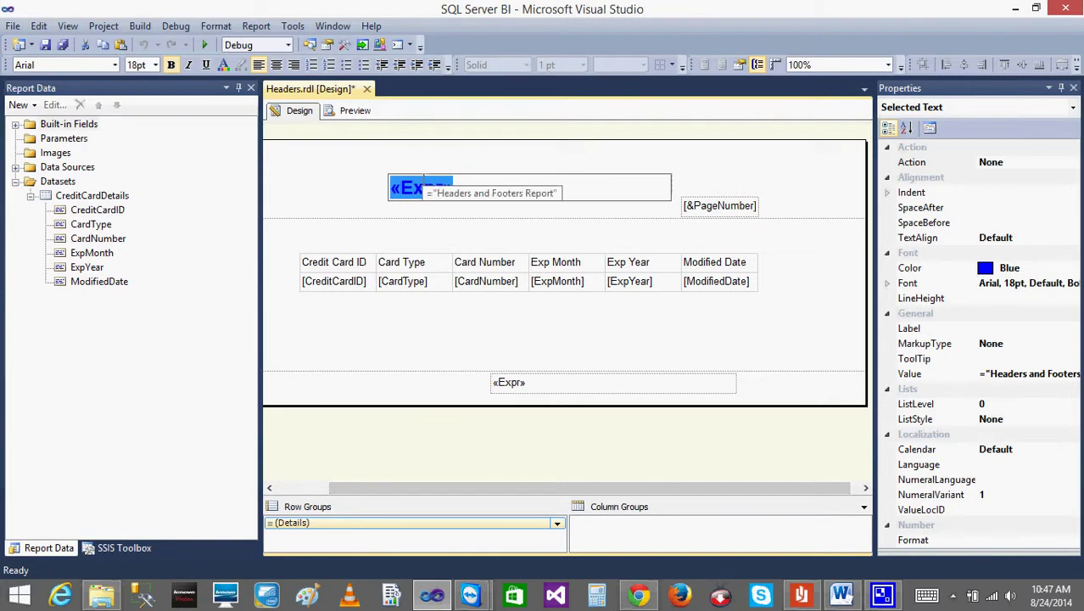
{"action": "right_click", "coordinate": [421, 181]}
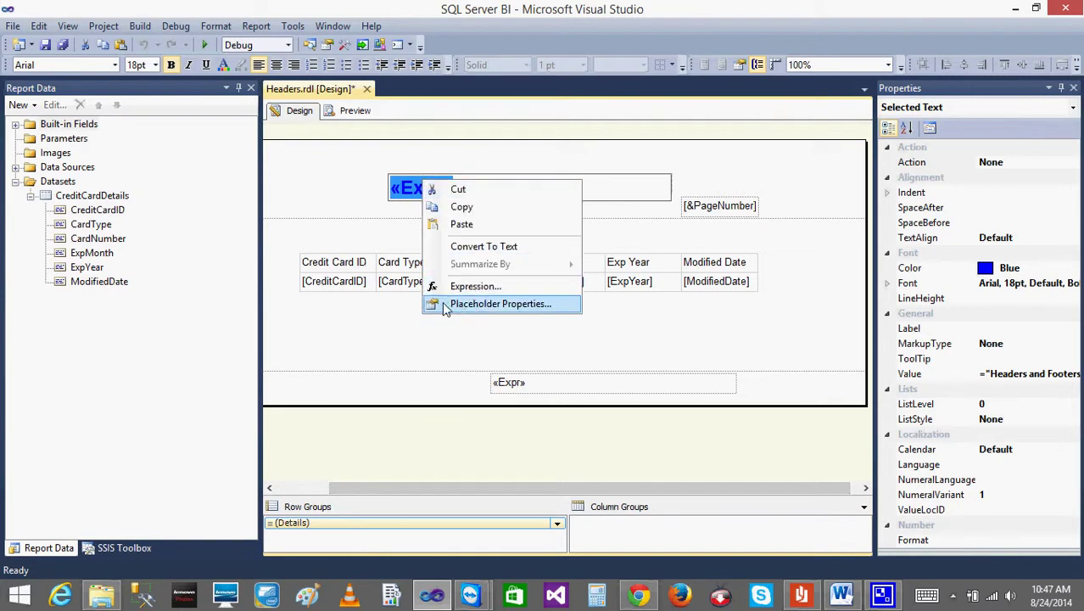
{"action": "left_click", "coordinate": [512, 200]}
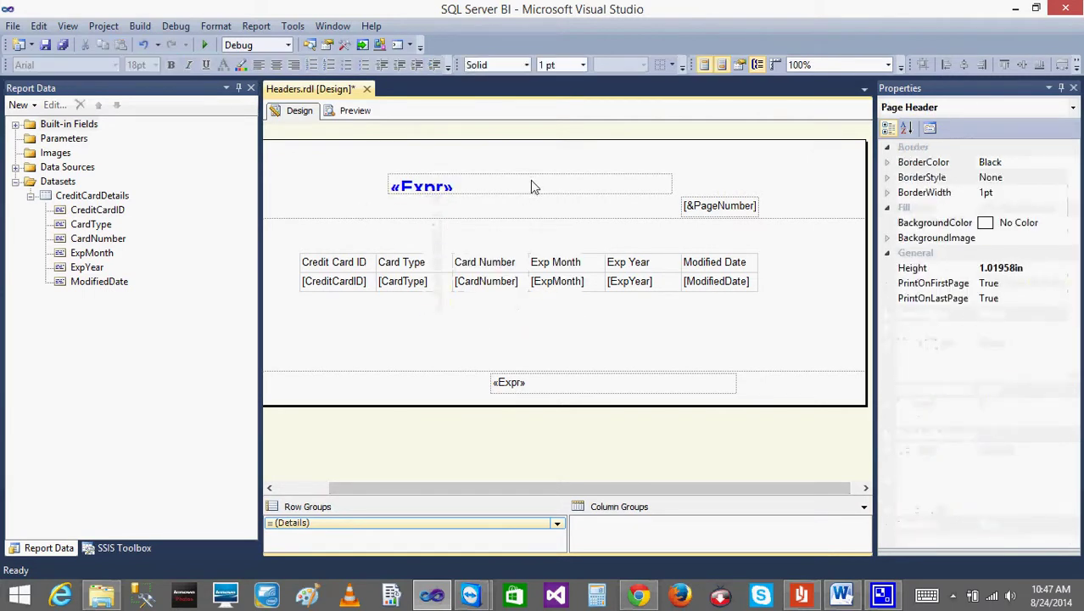
{"action": "right_click", "coordinate": [530, 180]}
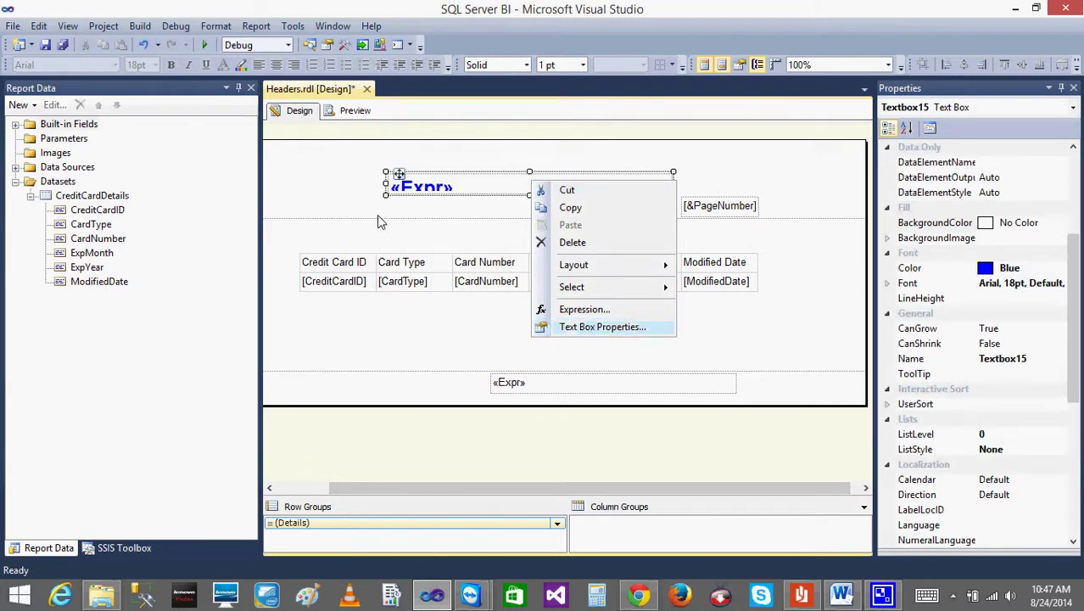
{"action": "left_click", "coordinate": [379, 221]}
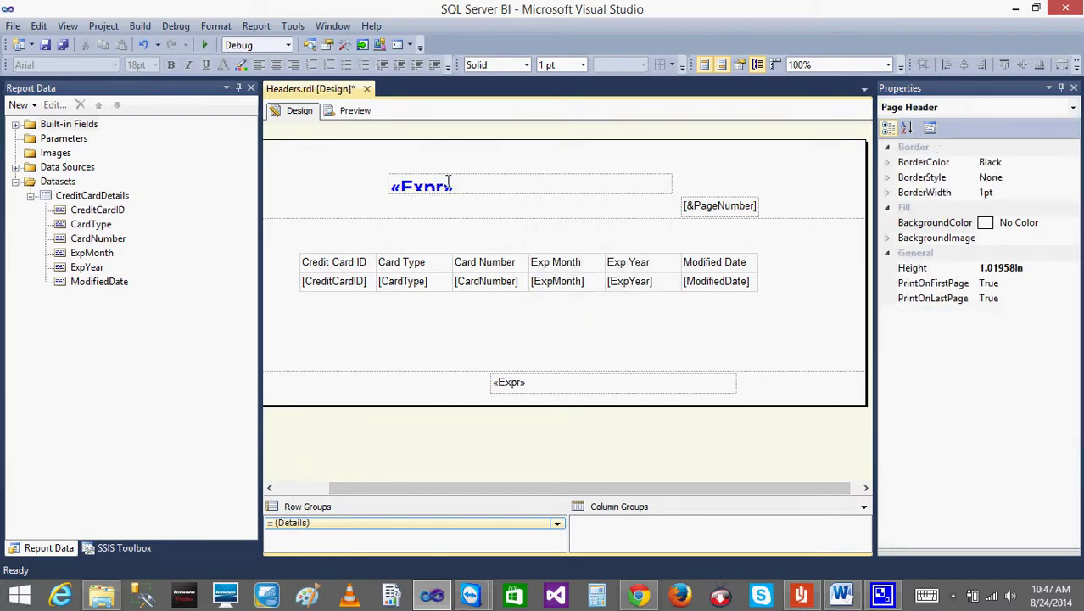
{"action": "double_click", "coordinate": [449, 181]}
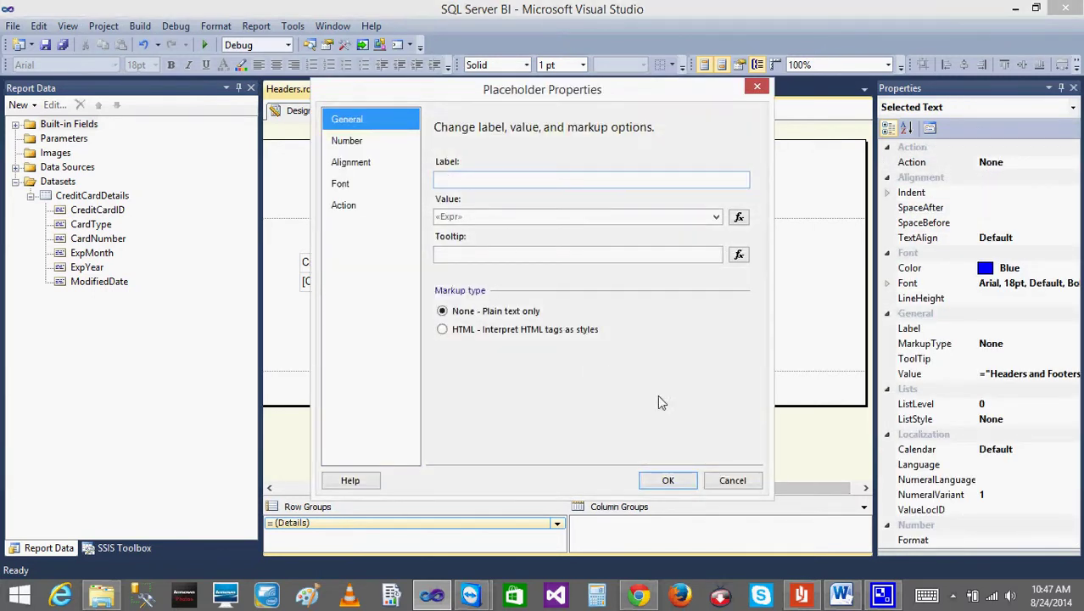
{"action": "left_click", "coordinate": [733, 481]}
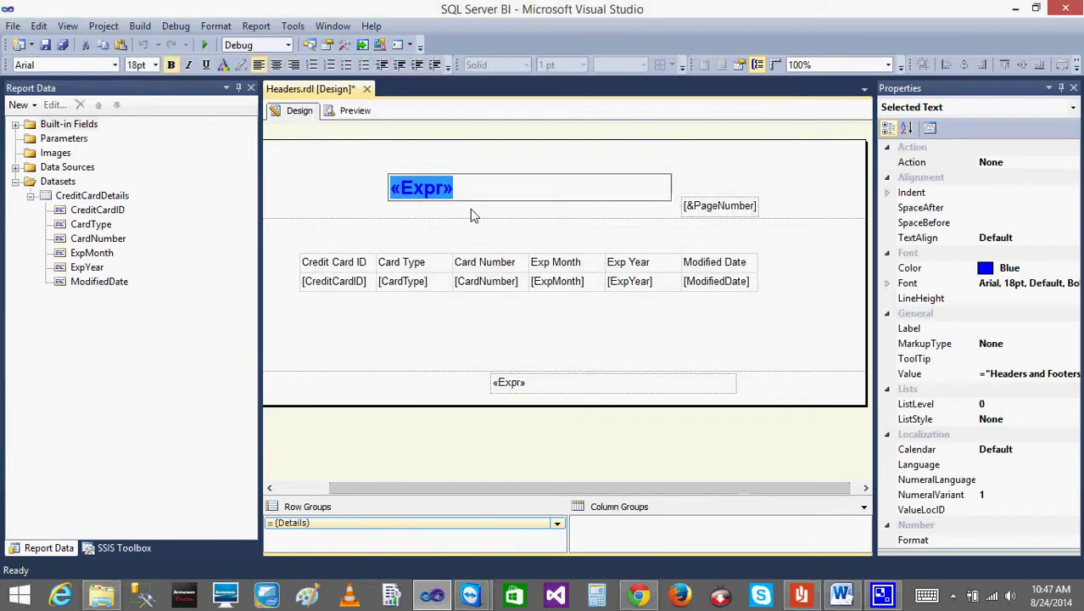
- Set the font effect of the header title's expression placeholder to Underline, keeping the Blue colour, and apply the placeholder properties
{"action": "right_click", "coordinate": [426, 188]}
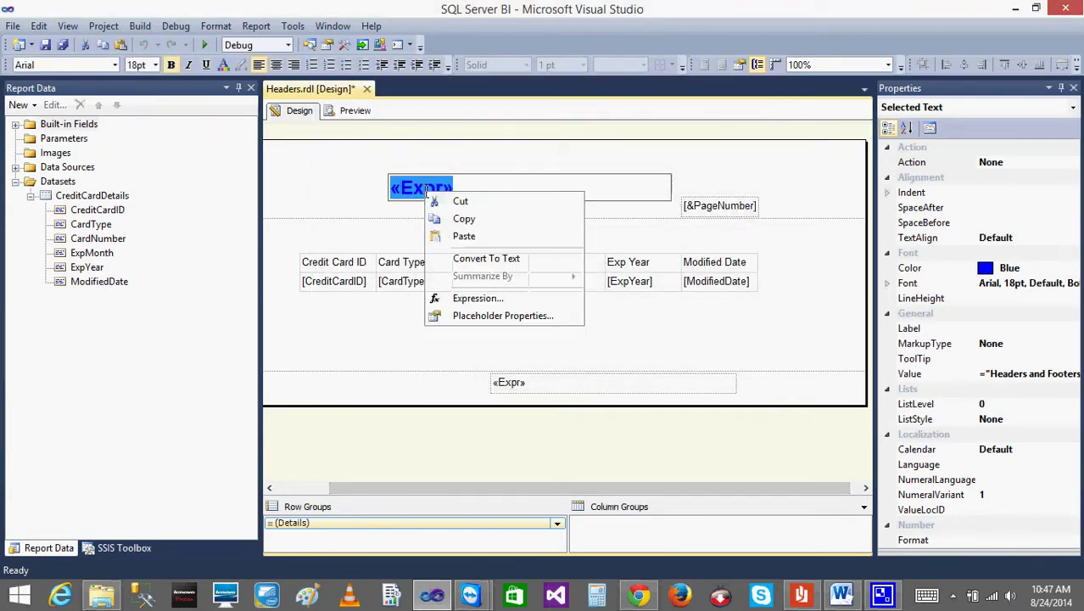
{"action": "left_click", "coordinate": [509, 320]}
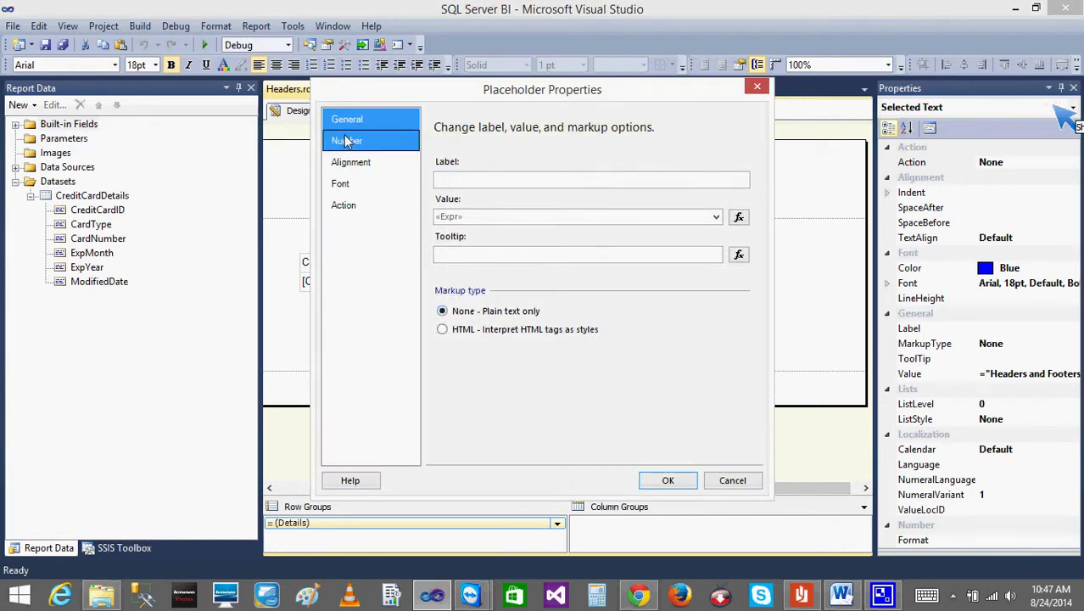
{"action": "left_click", "coordinate": [348, 142]}
{"action": "left_click", "coordinate": [356, 162]}
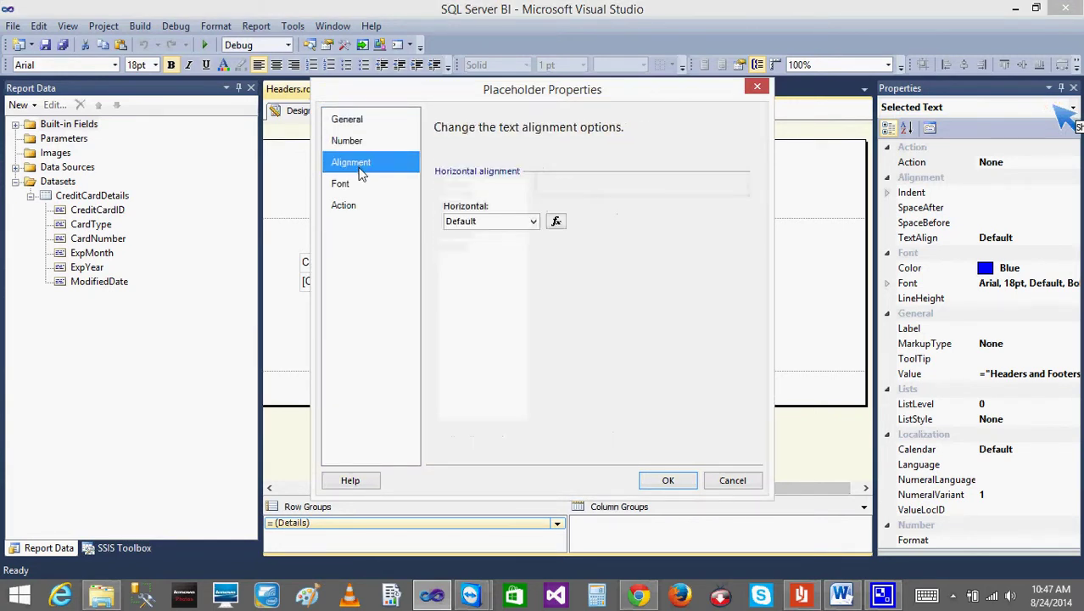
{"action": "left_click", "coordinate": [354, 187]}
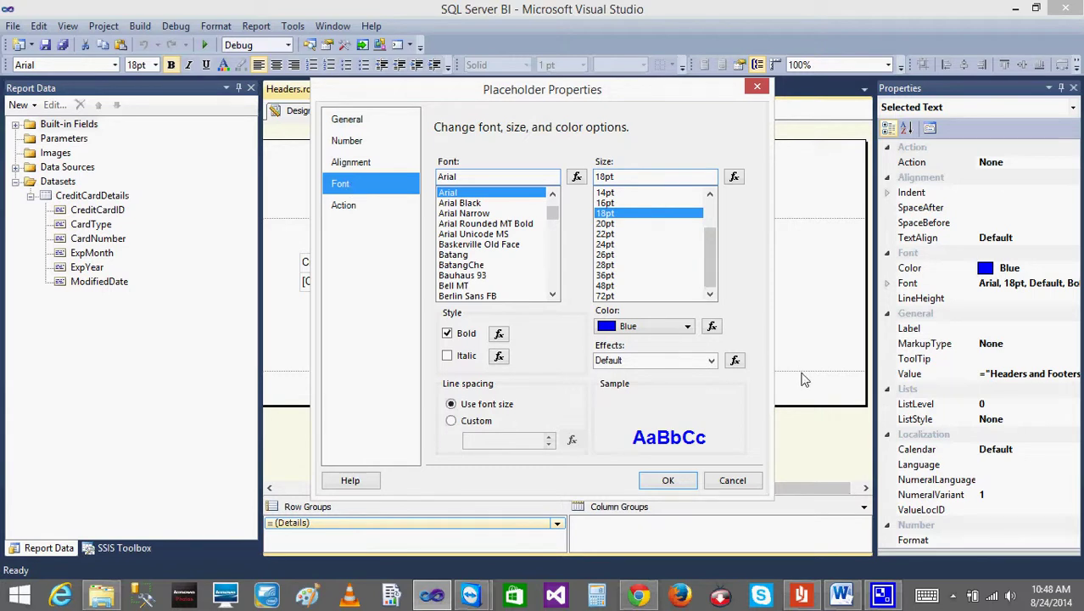
{"action": "left_click", "coordinate": [683, 331]}
{"action": "left_click", "coordinate": [683, 331]}
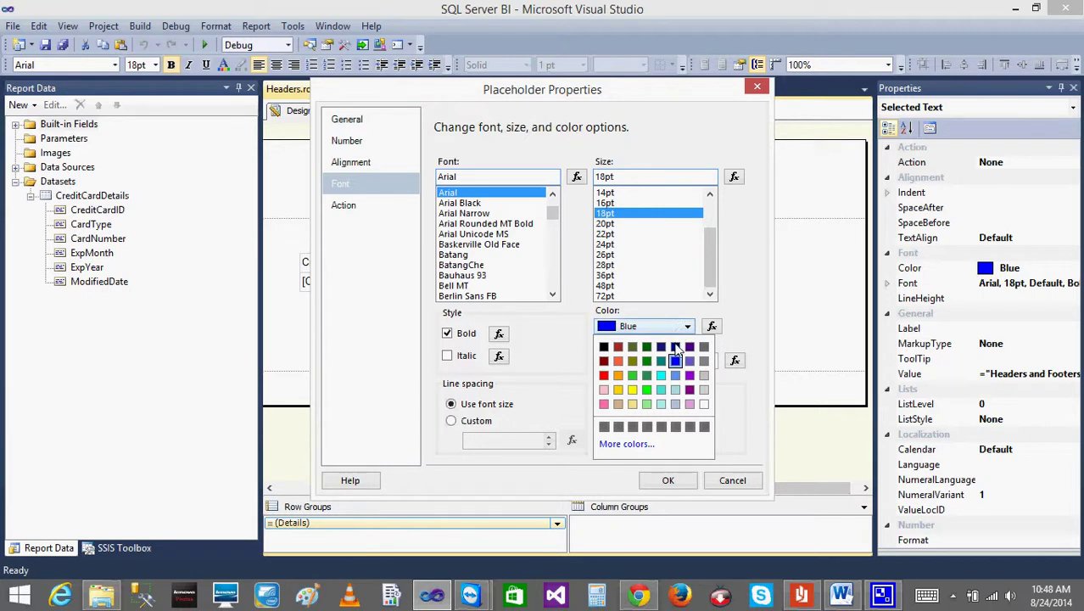
{"action": "left_click", "coordinate": [748, 294]}
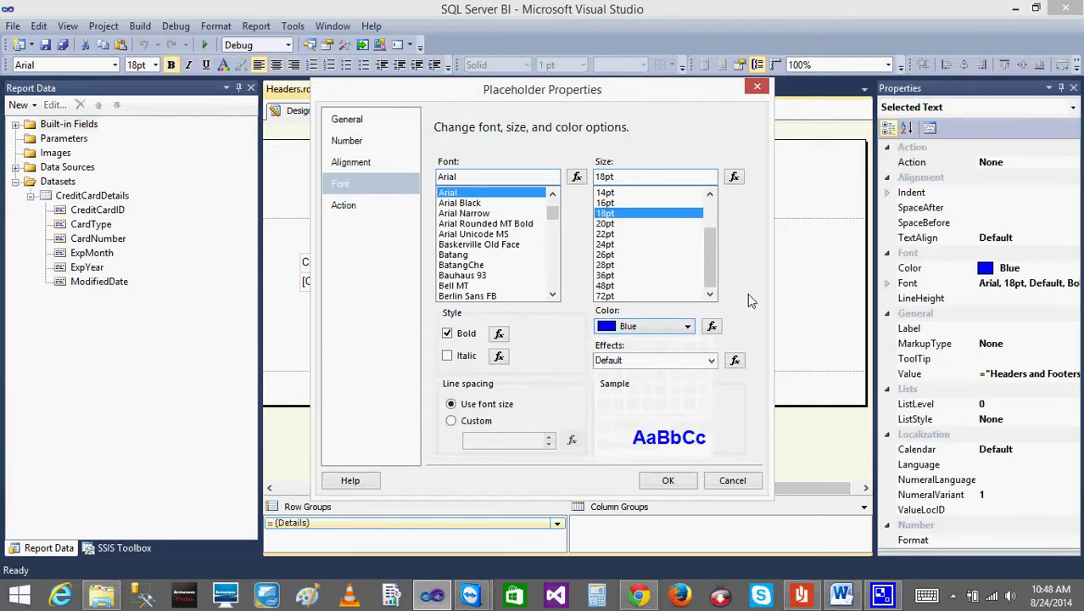
{"action": "left_click", "coordinate": [710, 360]}
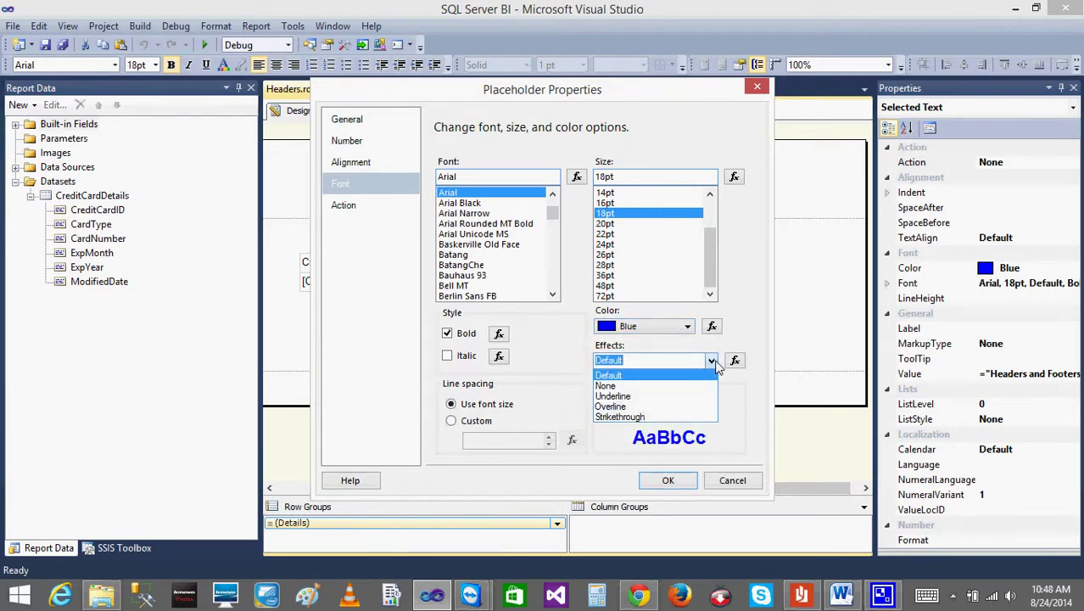
{"action": "left_click", "coordinate": [616, 397]}
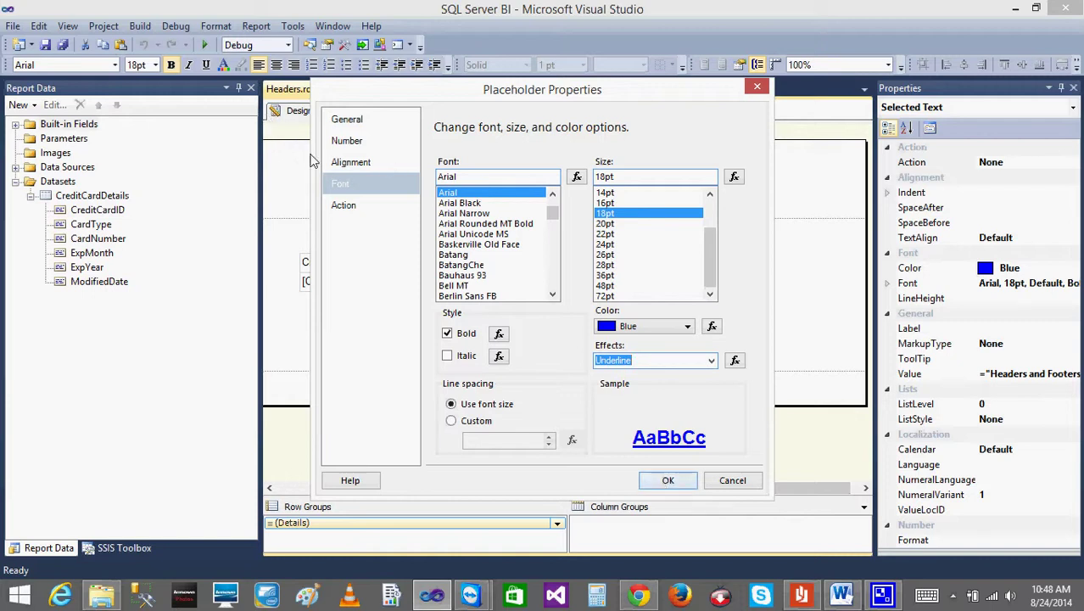
{"action": "left_click", "coordinate": [355, 209]}
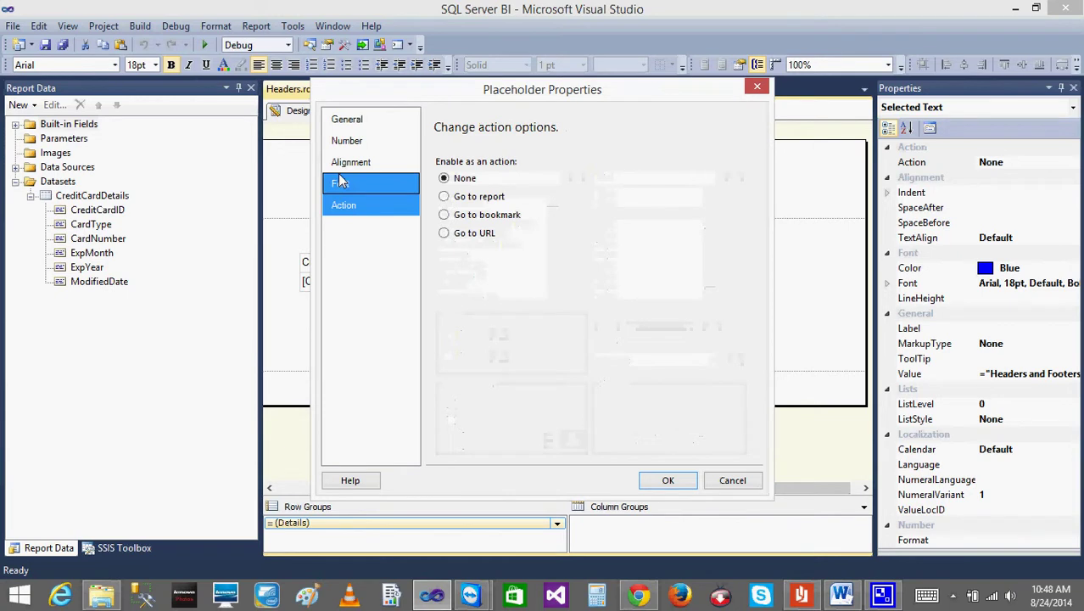
{"action": "left_click", "coordinate": [339, 182]}
{"action": "left_click", "coordinate": [667, 480]}
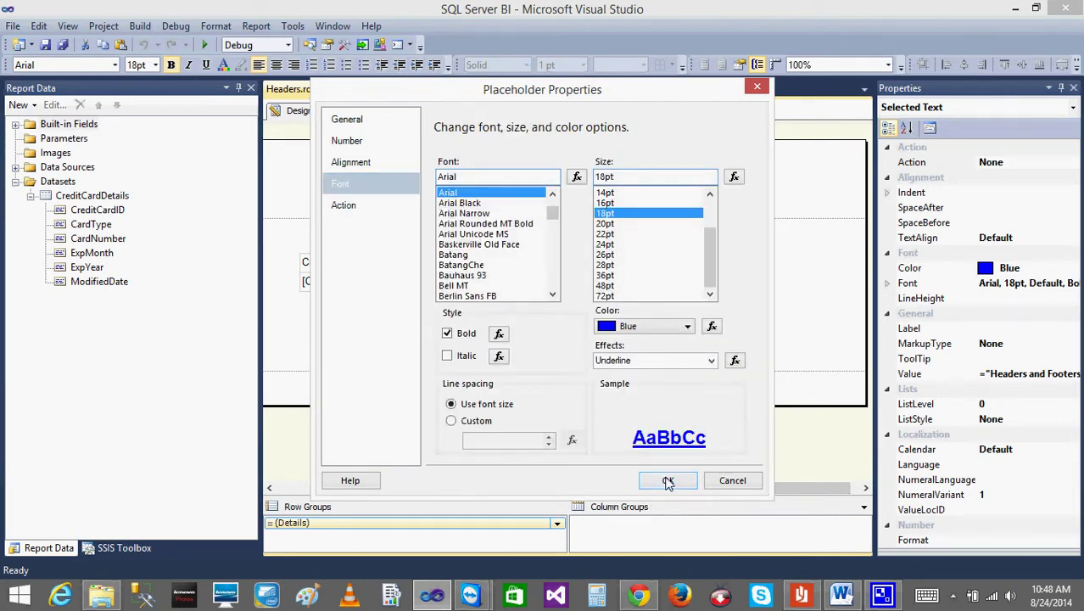
- Preview the report to check the header title's formatting, and return to the design
{"action": "left_click", "coordinate": [358, 115]}
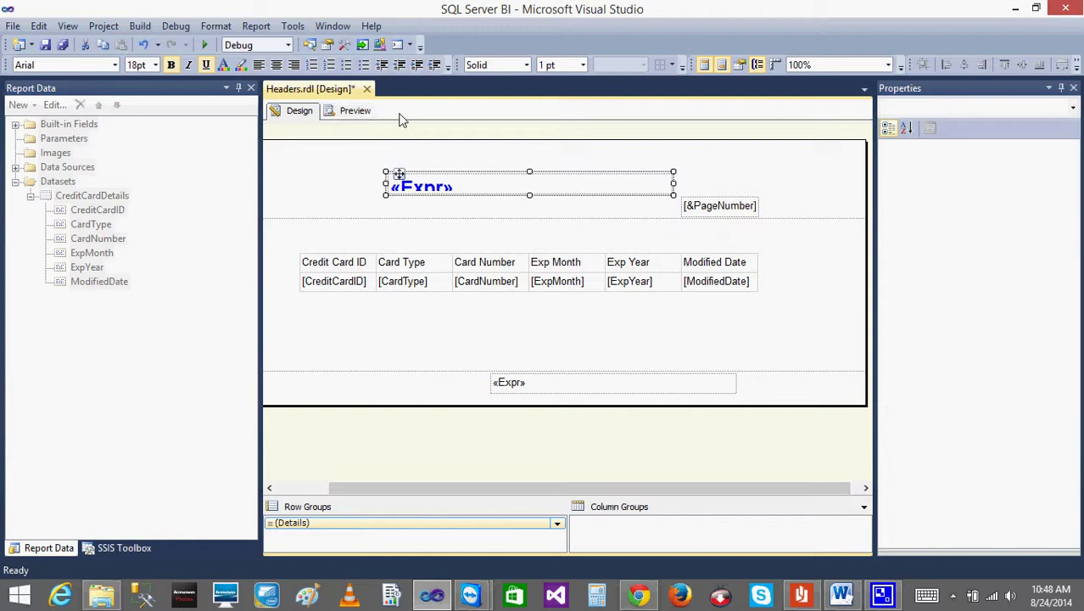
{"action": "left_click", "coordinate": [363, 112]}
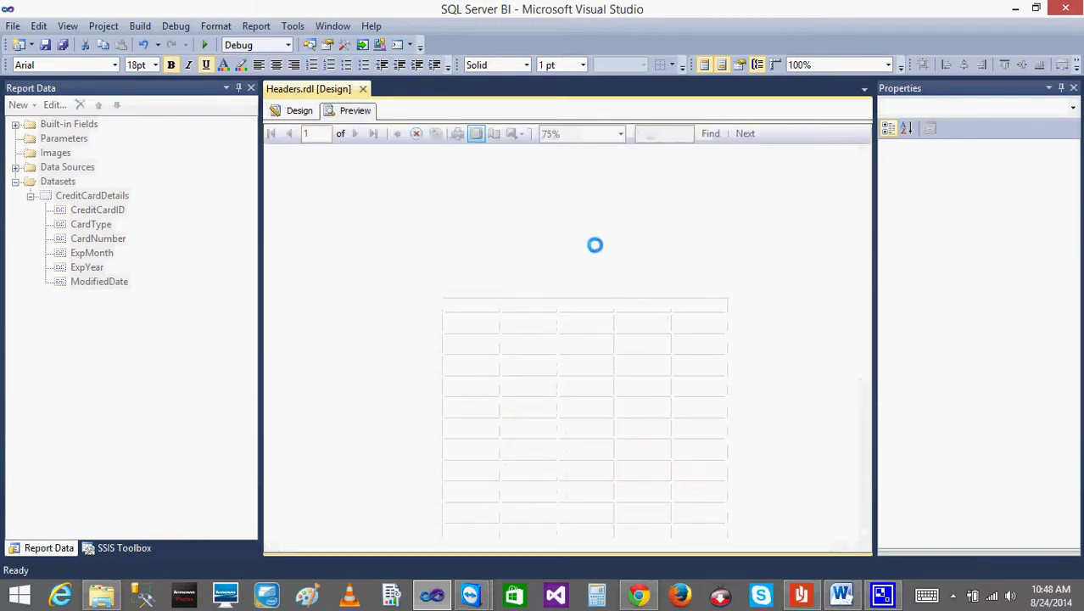
{"action": "left_click", "coordinate": [293, 112]}
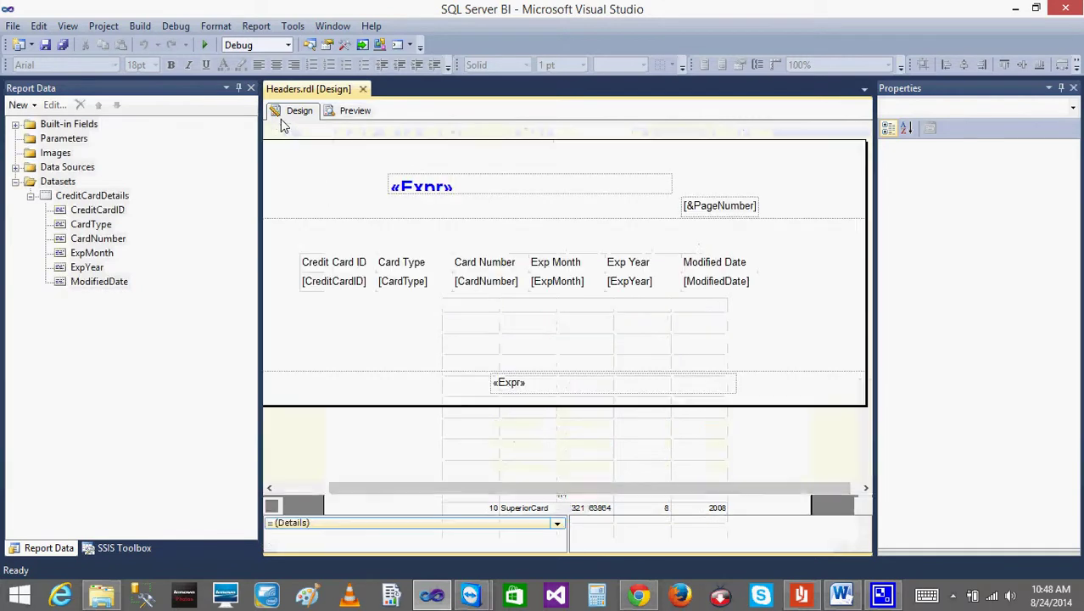
{"action": "double_click", "coordinate": [433, 186]}
{"action": "double_click", "coordinate": [432, 186]}
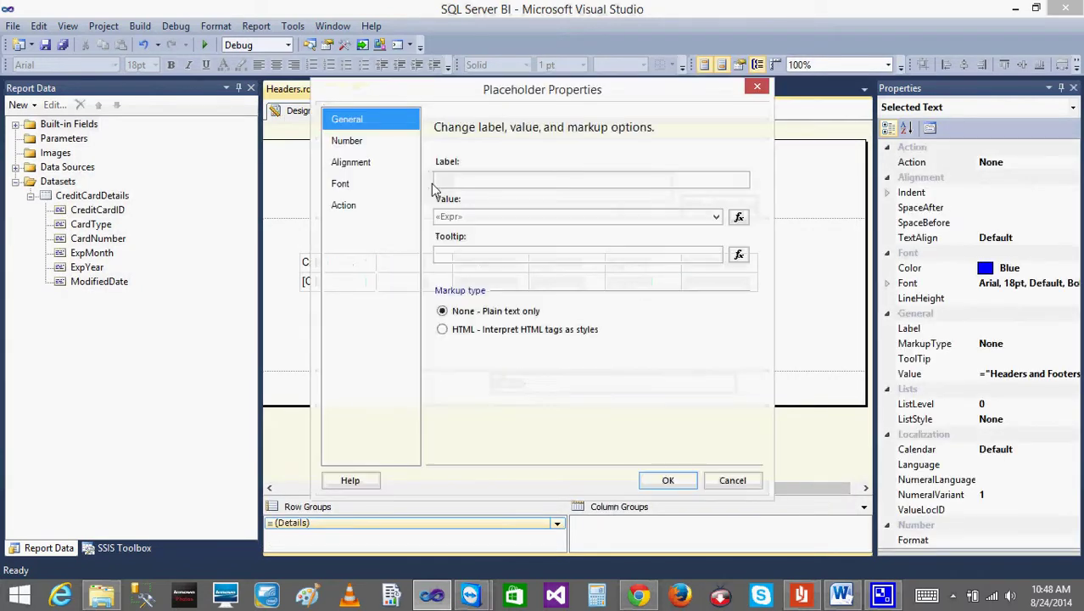
{"action": "left_click", "coordinate": [732, 480]}
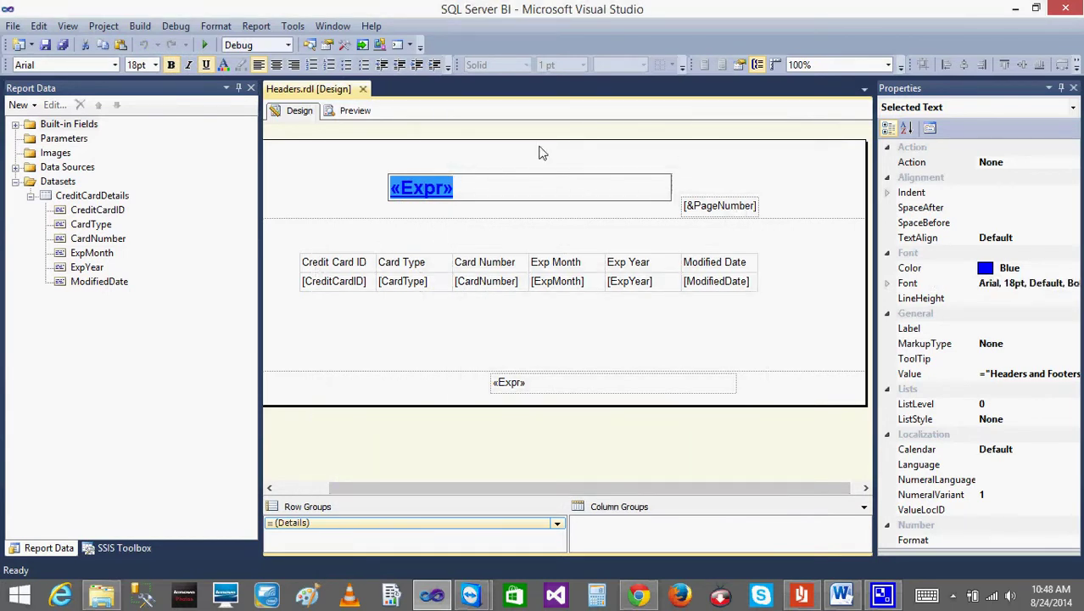
{"action": "left_click", "coordinate": [402, 165]}
{"action": "right_click", "coordinate": [441, 185]}
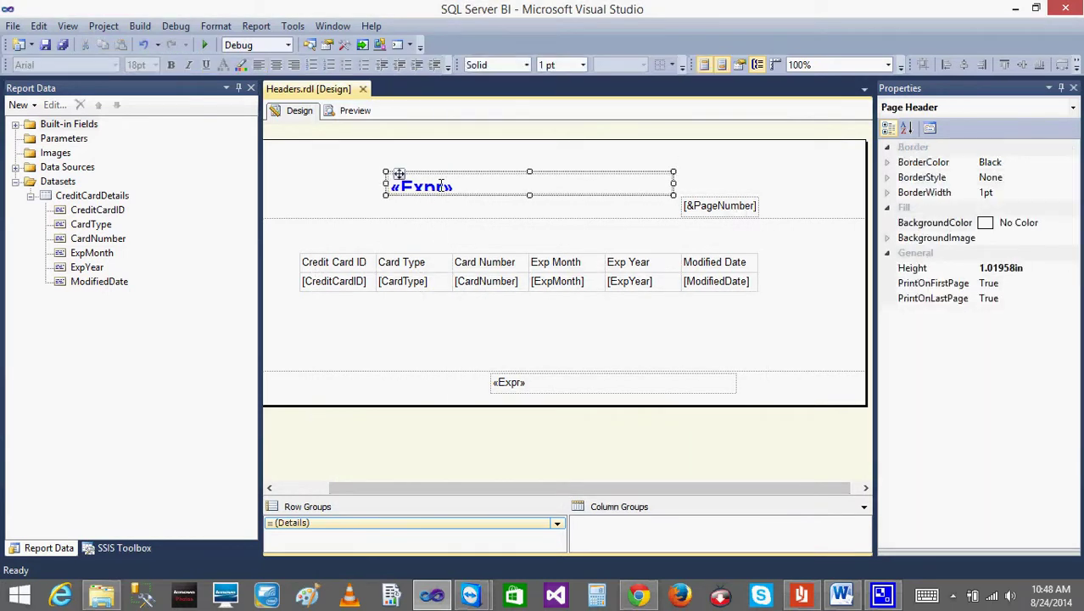
{"action": "left_click", "coordinate": [441, 186]}
{"action": "right_click", "coordinate": [417, 185]}
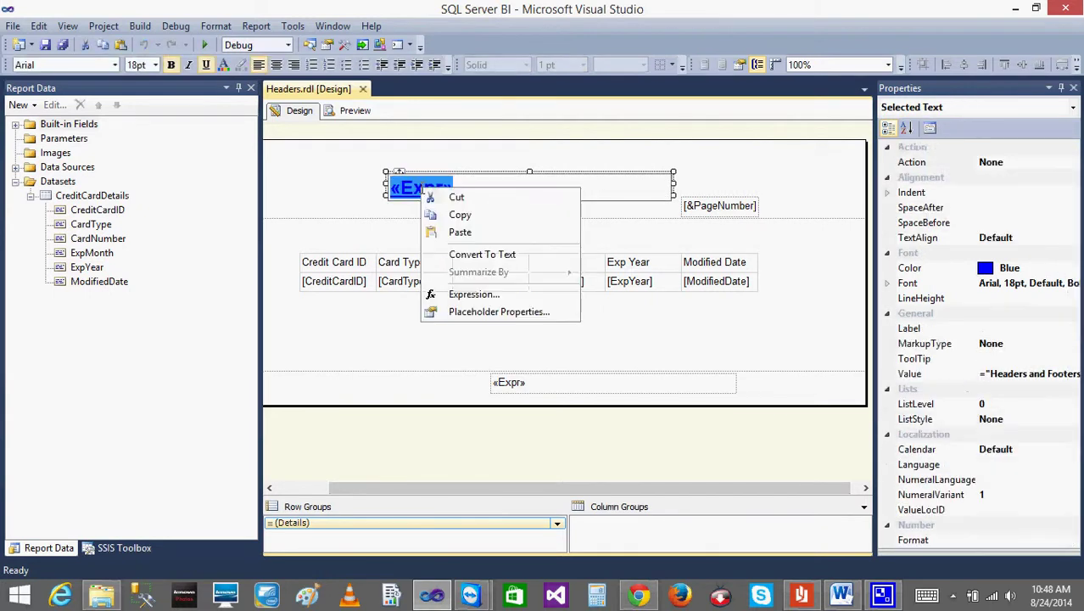
{"action": "left_click", "coordinate": [503, 314]}
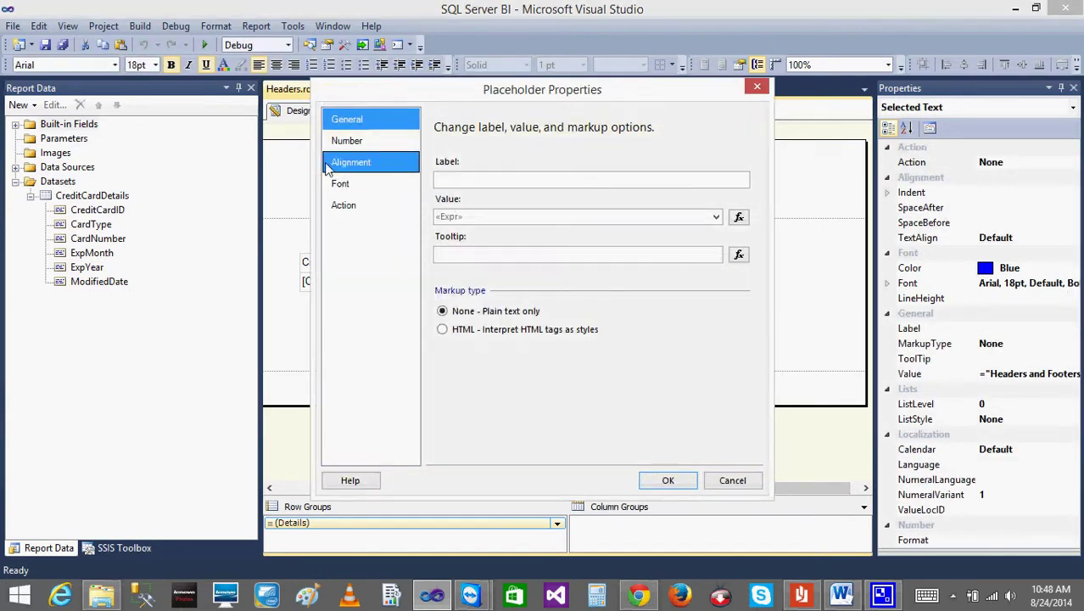
{"action": "left_click", "coordinate": [720, 482]}
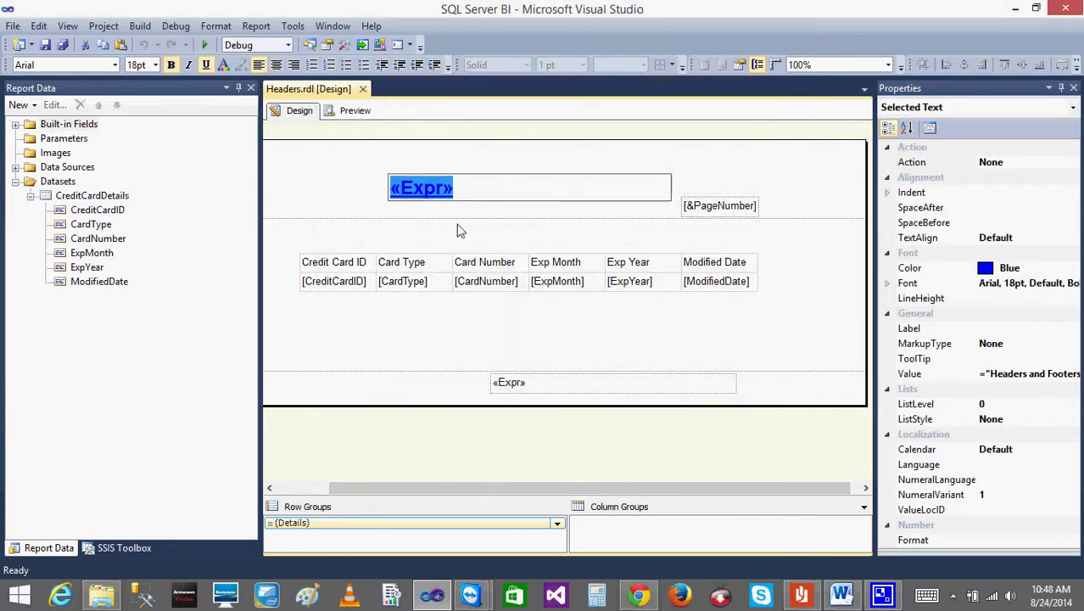
- Bring up the Properties window for the selected header title expression
{"action": "left_click", "coordinate": [68, 26]}
{"action": "left_click", "coordinate": [75, 426]}
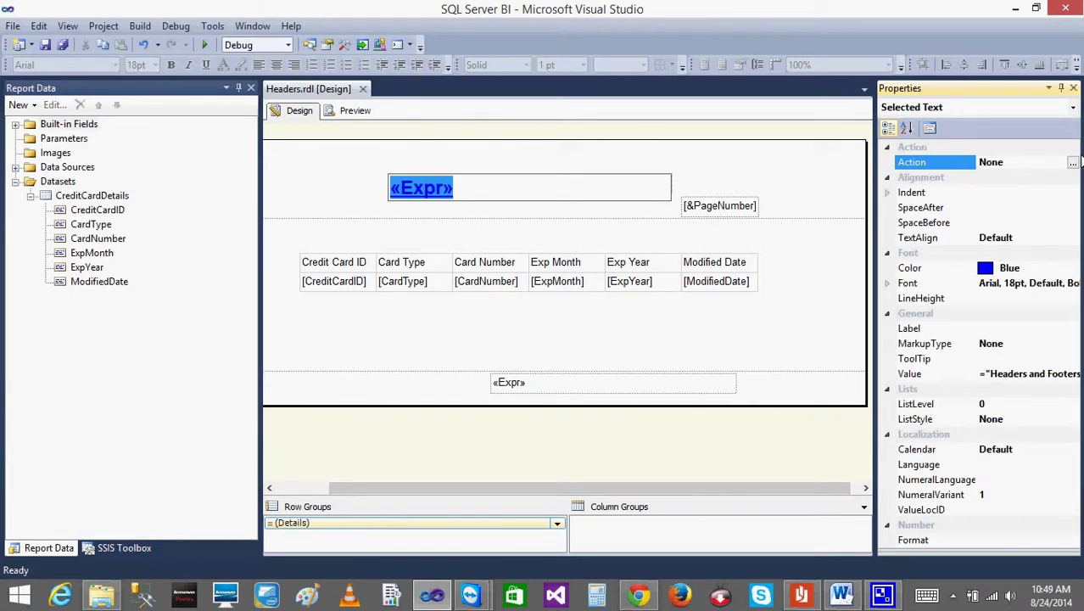
- Examine the Font and General properties of the header title expression, and select its text box
{"action": "left_click", "coordinate": [888, 284]}
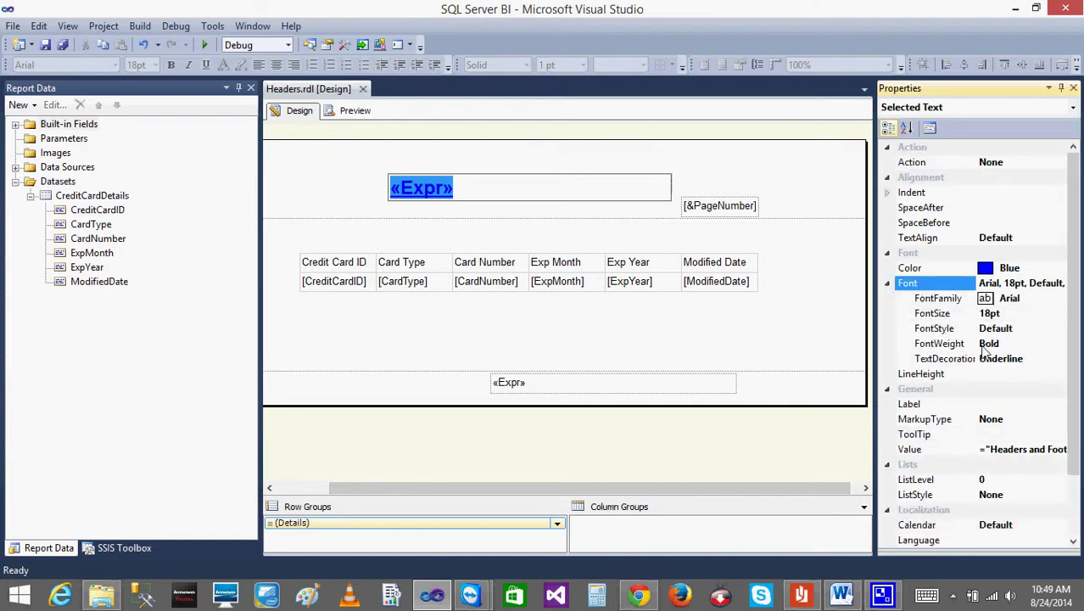
{"action": "left_click", "coordinate": [887, 284]}
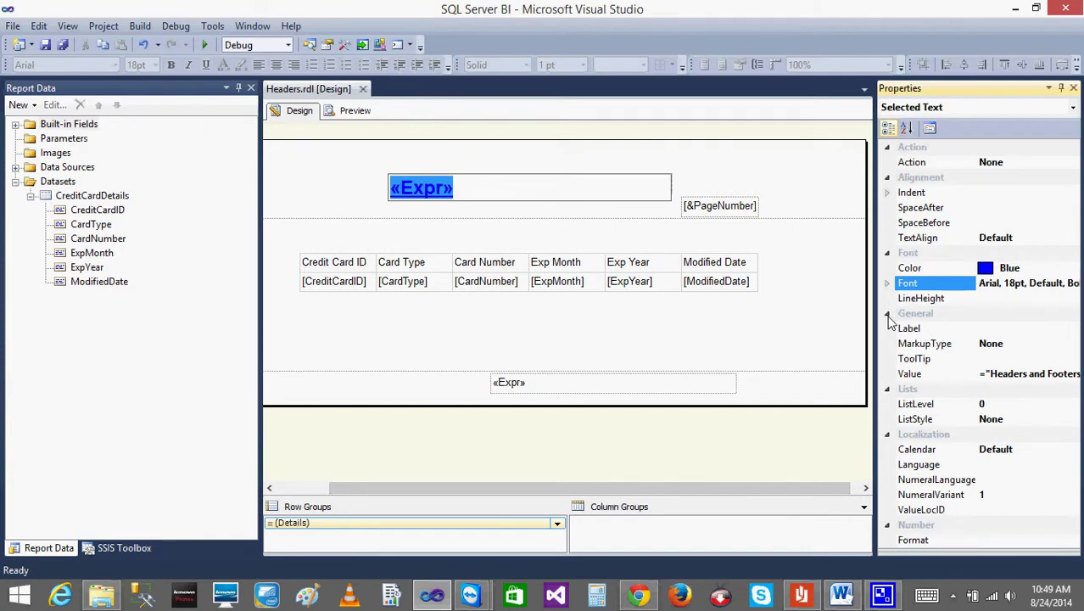
{"action": "left_click", "coordinate": [887, 314]}
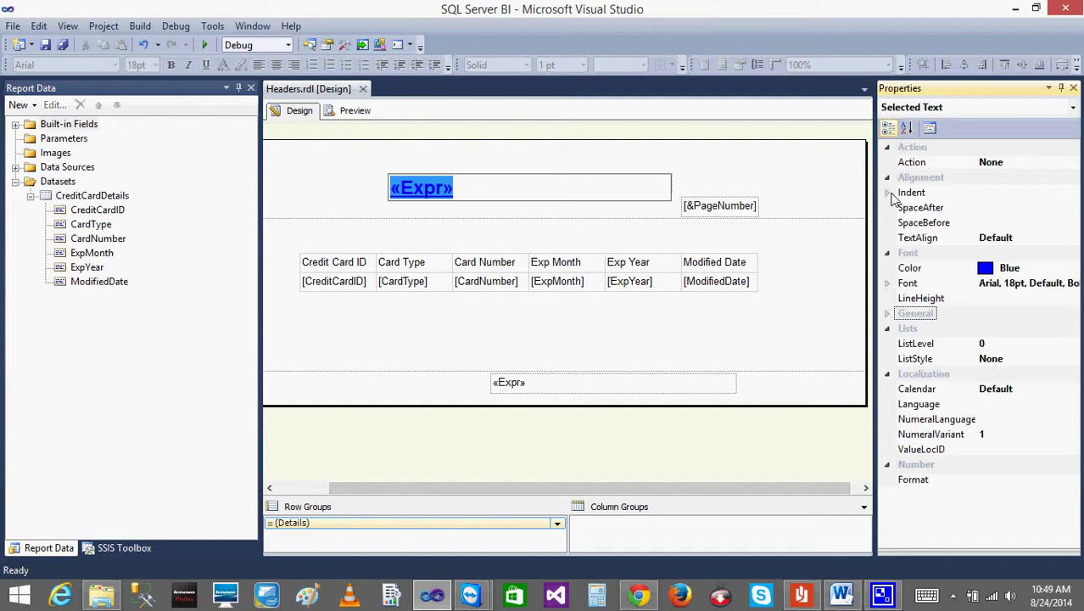
{"action": "left_click", "coordinate": [658, 154]}
{"action": "left_click", "coordinate": [642, 193]}
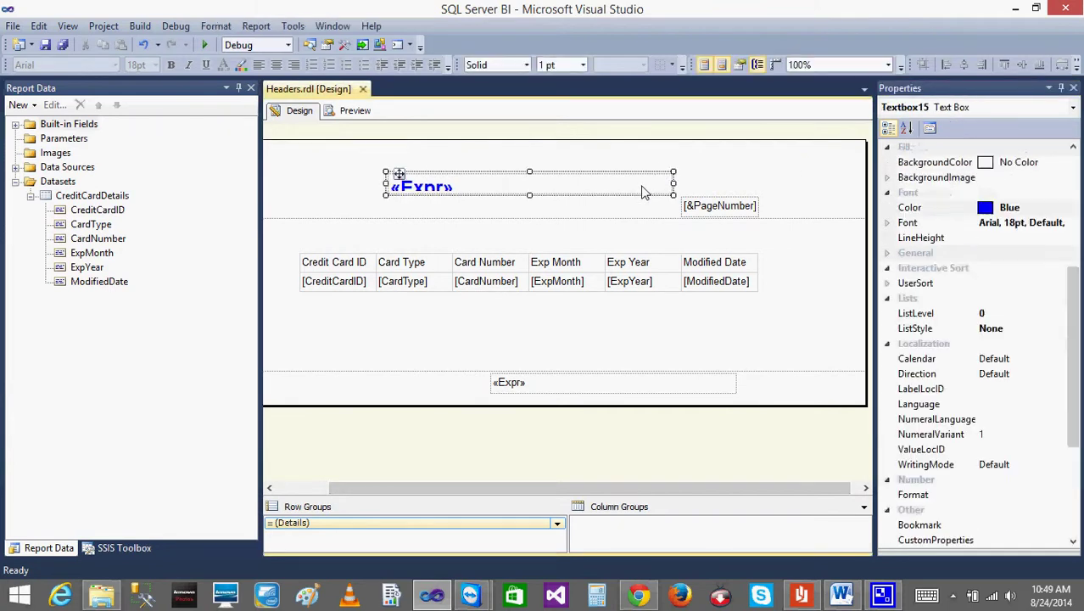
- Open the header title expression's placeholder properties and dismiss them without applying changes
{"action": "left_click", "coordinate": [449, 164]}
{"action": "double_click", "coordinate": [437, 185]}
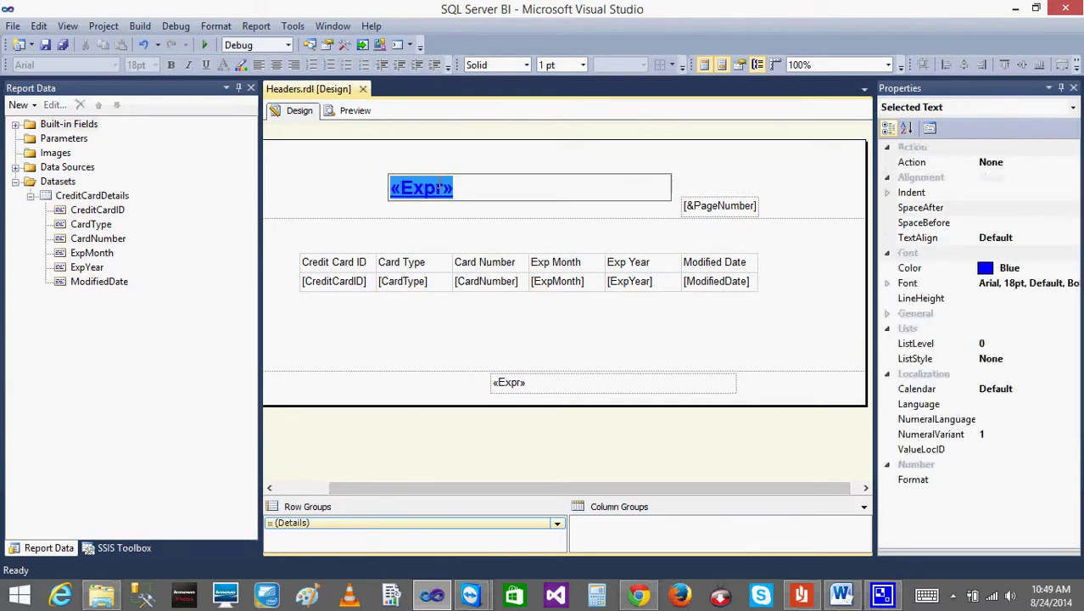
{"action": "double_click", "coordinate": [437, 185]}
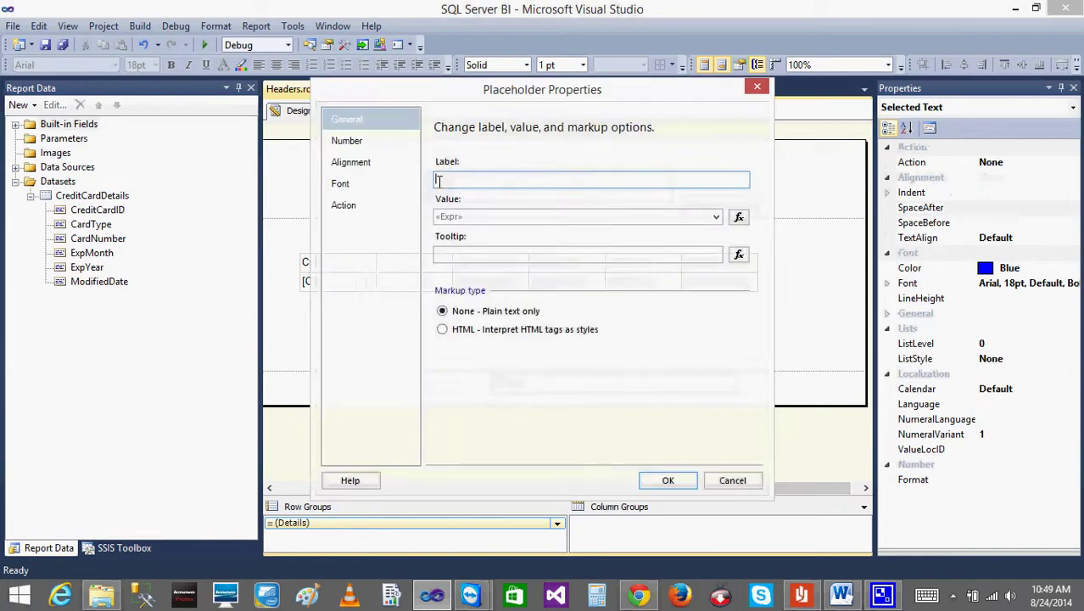
{"action": "left_click", "coordinate": [732, 480]}
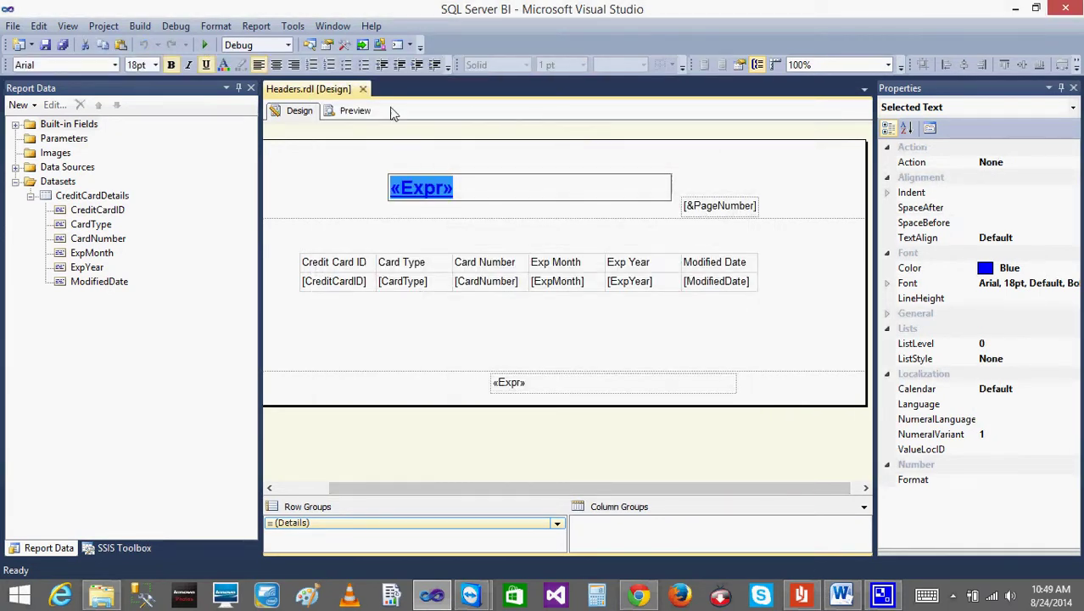
- Preview the report, check the header and footer on page 1 and the columns on page 2, and return to the design
{"action": "left_click", "coordinate": [360, 116]}
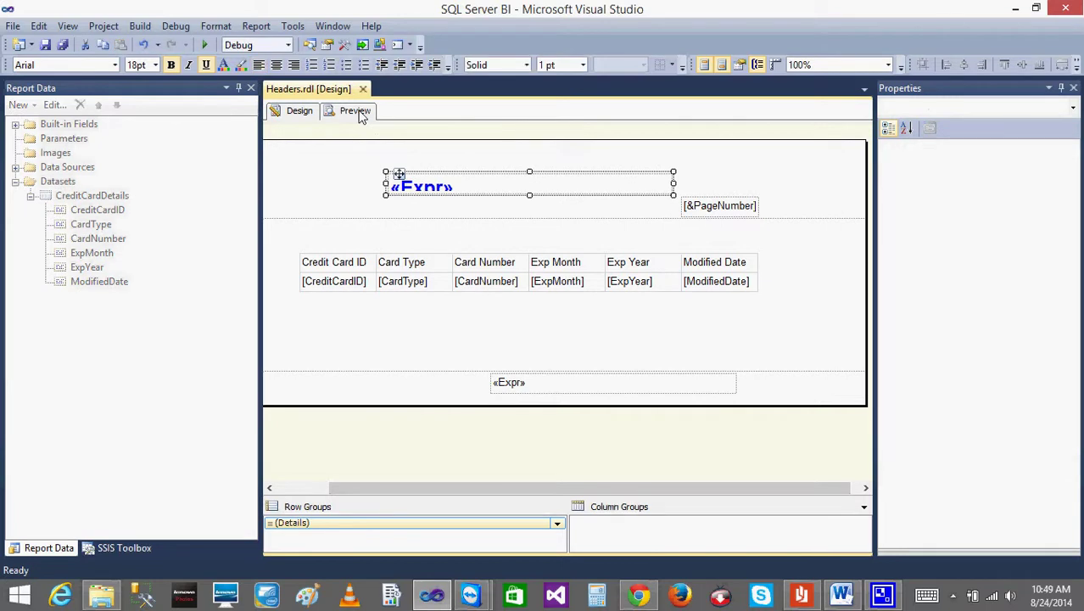
{"action": "left_click", "coordinate": [339, 113]}
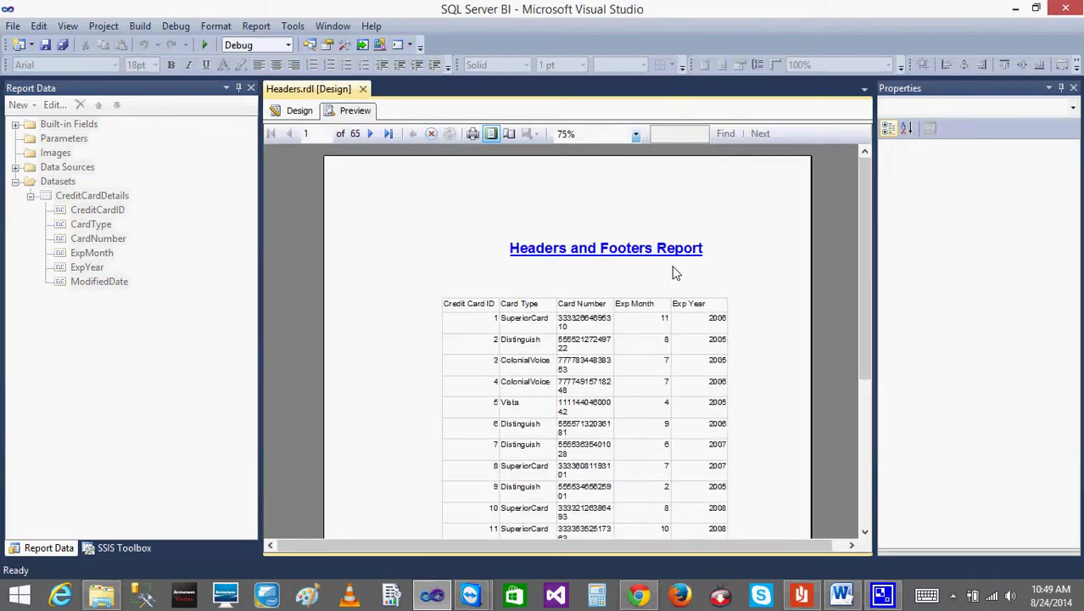
{"action": "left_click_drag", "start_coordinate": [866, 264], "coordinate": [866, 465]}
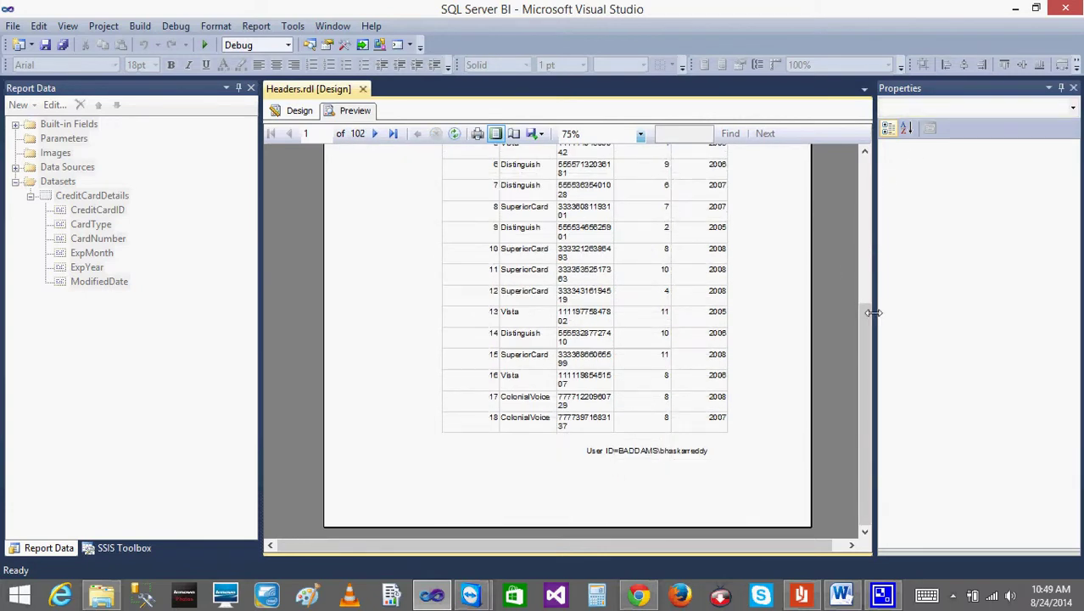
{"action": "mouse_move", "coordinate": [868, 315]}
{"action": "left_mouse_down"}
{"action": "mouse_move", "coordinate": [867, 169]}
{"action": "mouse_move", "coordinate": [867, 330]}
{"action": "left_mouse_up"}
{"action": "left_click_drag", "start_coordinate": [871, 184], "coordinate": [868, 183]}
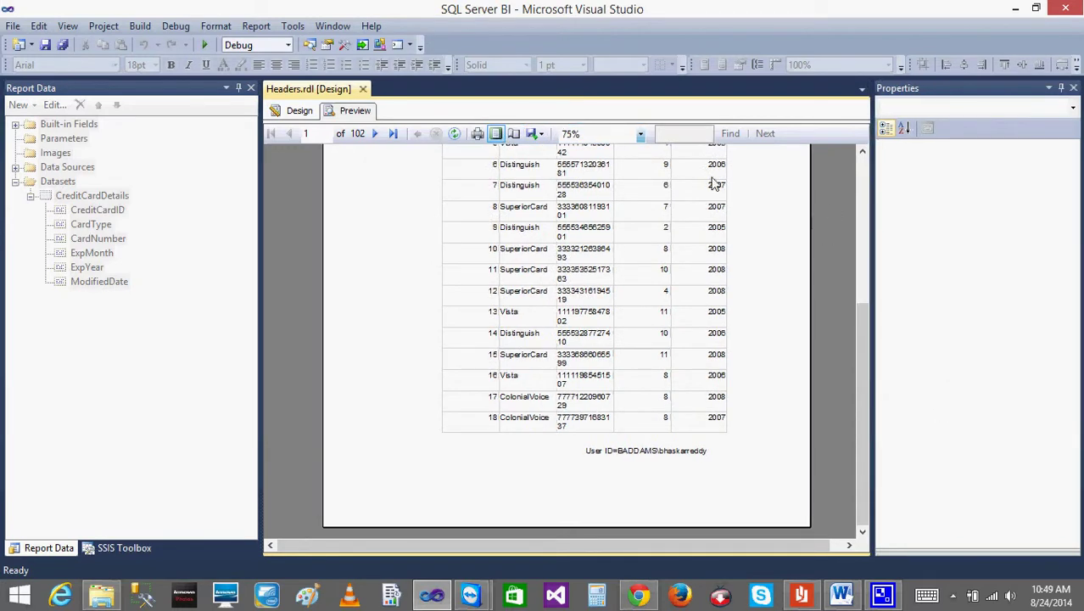
{"action": "left_click", "coordinate": [376, 134]}
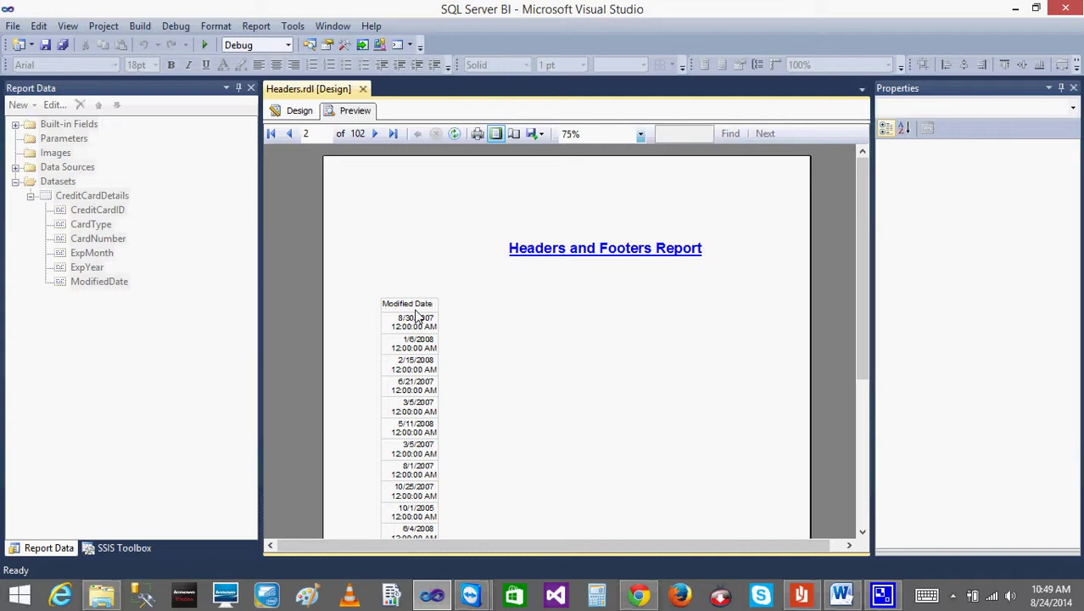
{"action": "left_click", "coordinate": [297, 113]}
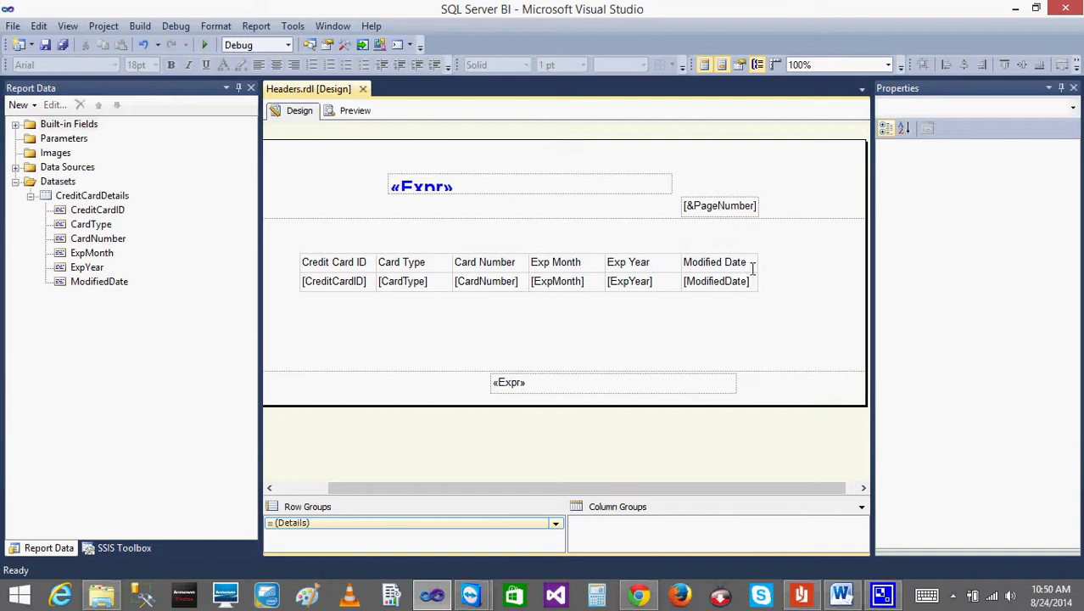
{"action": "left_click_drag", "start_coordinate": [618, 487], "coordinate": [476, 500]}
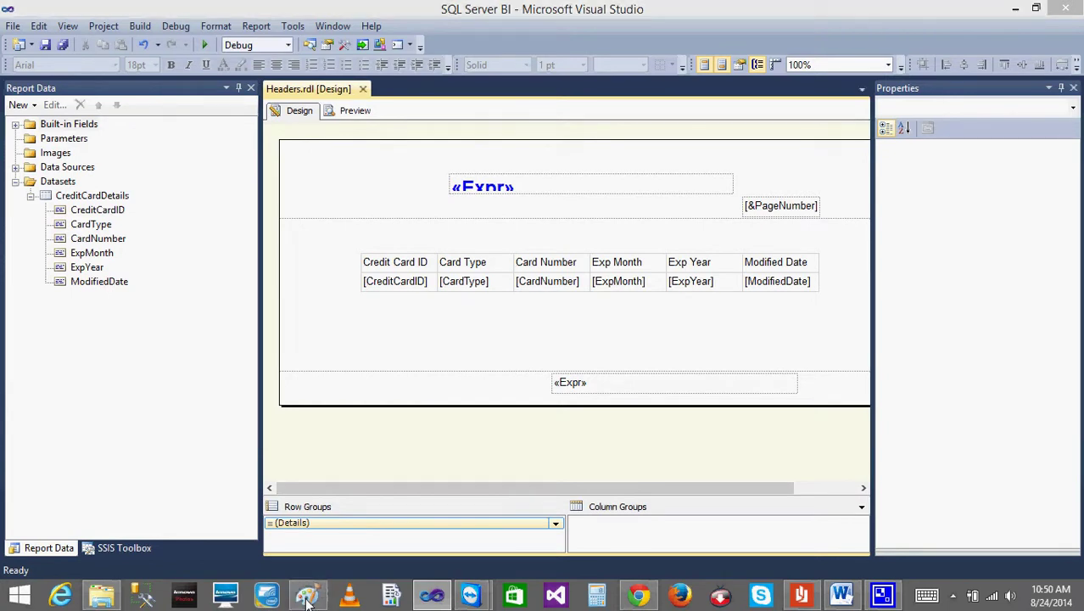
- Switch to Paint, maximize its window, and draw a page outline by hand with an arrow leading away from it
{"action": "left_click", "coordinate": [307, 598]}
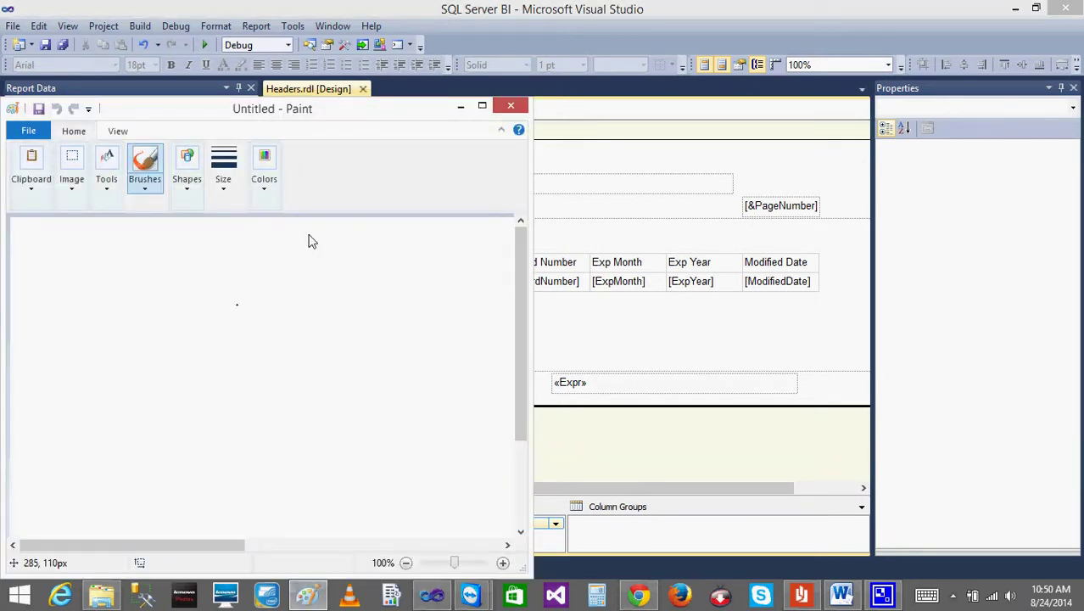
{"action": "left_click", "coordinate": [482, 105]}
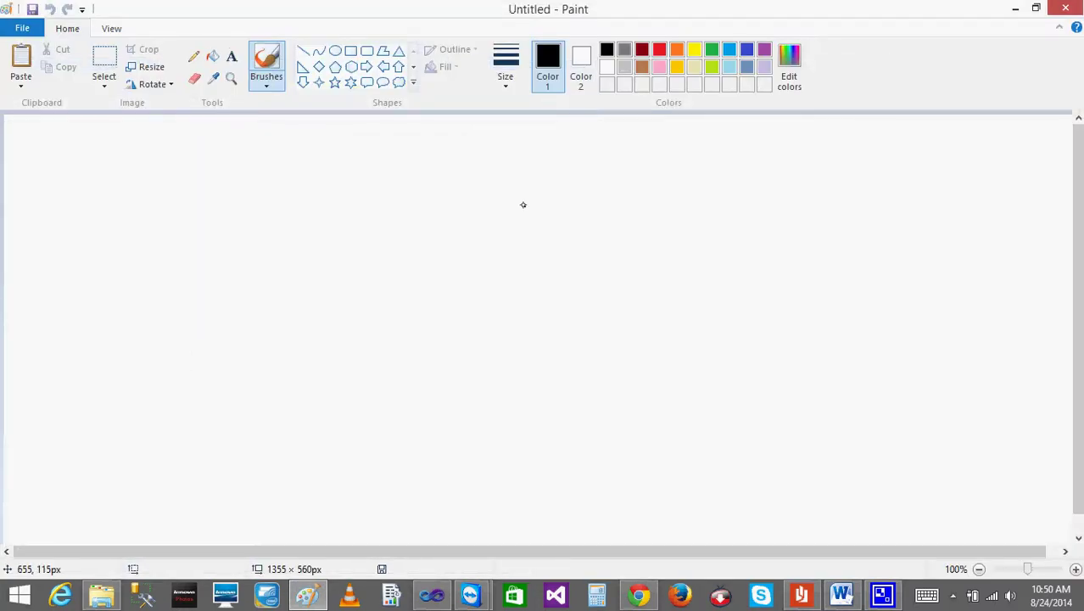
{"action": "mouse_move", "coordinate": [211, 166]}
{"action": "left_mouse_down"}
{"action": "mouse_move", "coordinate": [198, 349]}
{"action": "mouse_move", "coordinate": [292, 161]}
{"action": "mouse_move", "coordinate": [283, 353]}
{"action": "mouse_move", "coordinate": [195, 357]}
{"action": "left_mouse_up"}
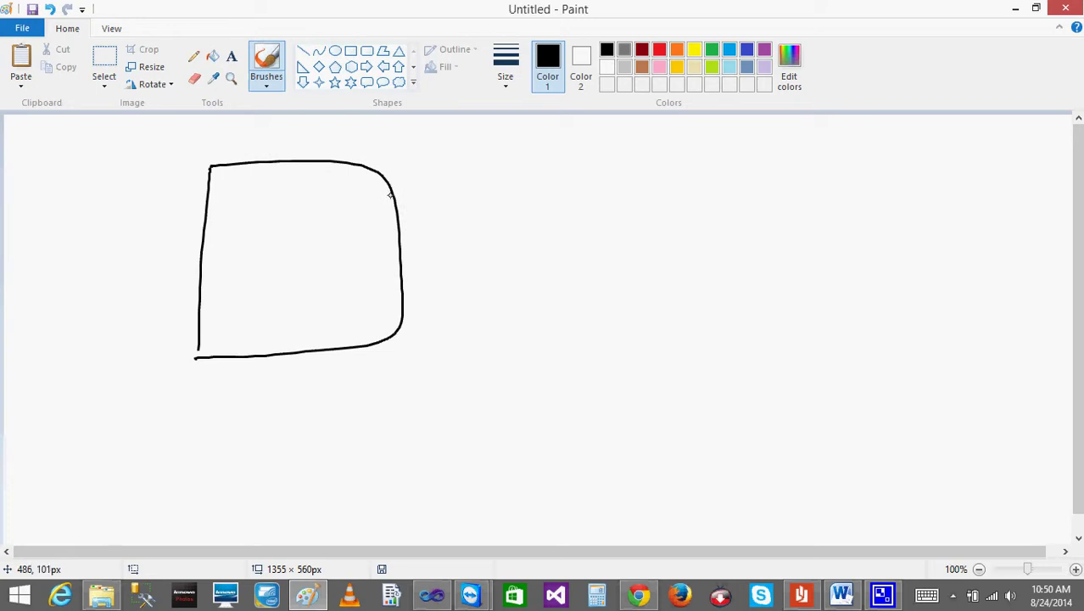
{"action": "mouse_move", "coordinate": [450, 168]}
{"action": "left_mouse_down"}
{"action": "mouse_move", "coordinate": [371, 210]}
{"action": "mouse_move", "coordinate": [443, 206]}
{"action": "mouse_move", "coordinate": [462, 220]}
{"action": "left_mouse_up"}
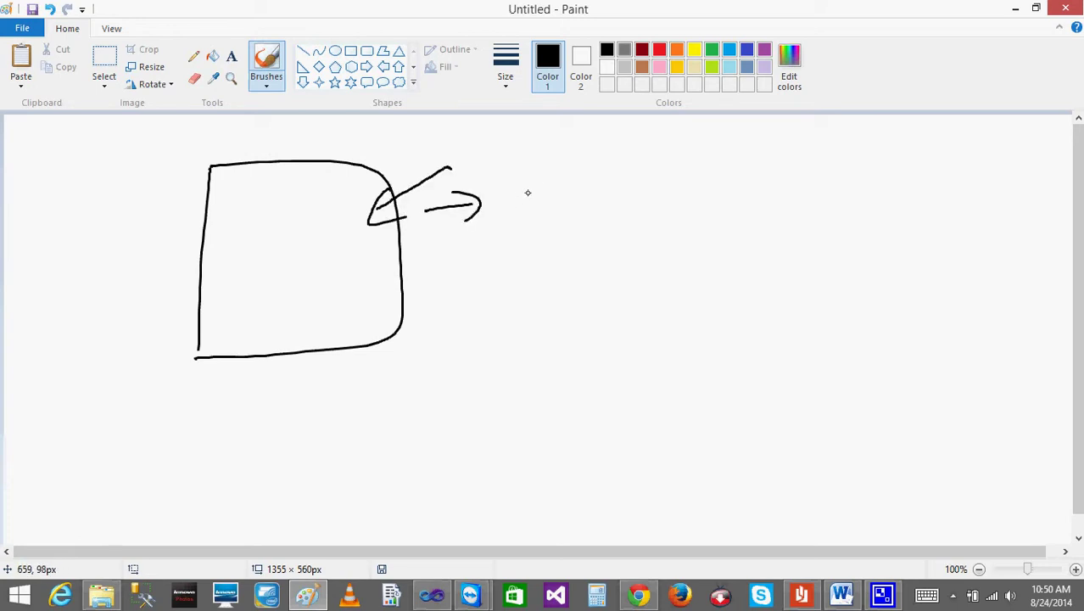
- Handwrite a circled A4 label beside the arrow, with the page dimensions 8" and 11 beneath it
{"action": "mouse_move", "coordinate": [513, 213]}
{"action": "left_mouse_down"}
{"action": "mouse_move", "coordinate": [523, 189]}
{"action": "mouse_move", "coordinate": [527, 215]}
{"action": "left_mouse_up"}
{"action": "left_click_drag", "start_coordinate": [508, 207], "coordinate": [531, 205]}
{"action": "left_click_drag", "start_coordinate": [546, 188], "coordinate": [554, 207]}
{"action": "mouse_move", "coordinate": [539, 163]}
{"action": "left_mouse_down"}
{"action": "mouse_move", "coordinate": [592, 174]}
{"action": "mouse_move", "coordinate": [519, 166]}
{"action": "left_mouse_up"}
{"action": "left_click_drag", "start_coordinate": [560, 253], "coordinate": [556, 254]}
{"action": "left_click_drag", "start_coordinate": [580, 240], "coordinate": [576, 260]}
{"action": "left_click_drag", "start_coordinate": [598, 238], "coordinate": [596, 256]}
{"action": "left_click_drag", "start_coordinate": [624, 293], "coordinate": [702, 268]}
{"action": "left_click_drag", "start_coordinate": [723, 266], "coordinate": [717, 293]}
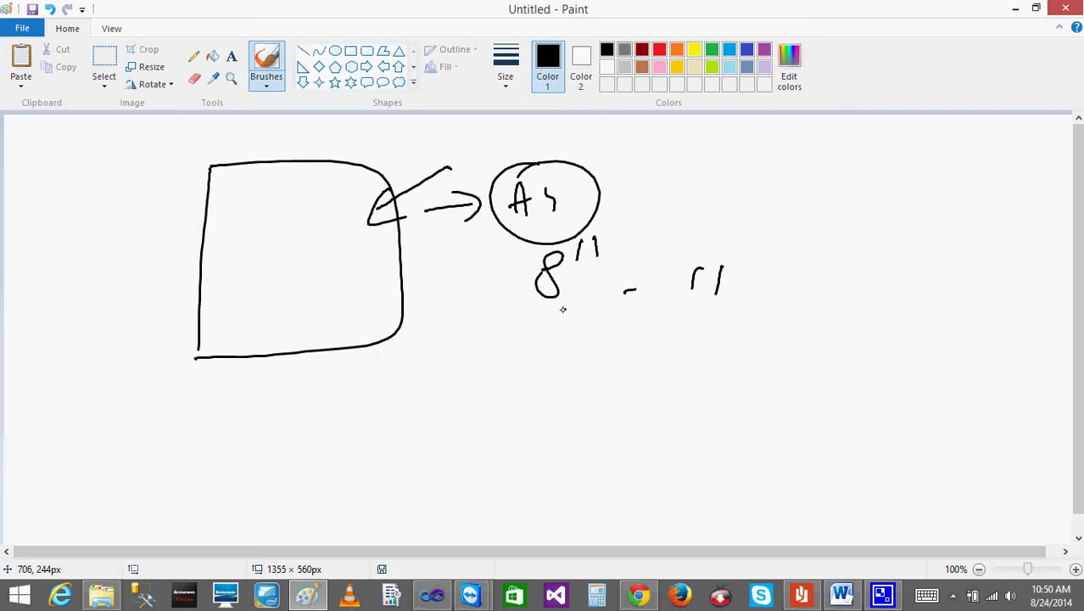
- Outline the 8" and 11" notes, label the 11" one as height, and retrace the page outline
{"action": "left_click_drag", "start_coordinate": [528, 251], "coordinate": [528, 309]}
{"action": "mouse_move", "coordinate": [526, 254]}
{"action": "left_mouse_down"}
{"action": "mouse_move", "coordinate": [597, 267]}
{"action": "mouse_move", "coordinate": [510, 300]}
{"action": "left_mouse_up"}
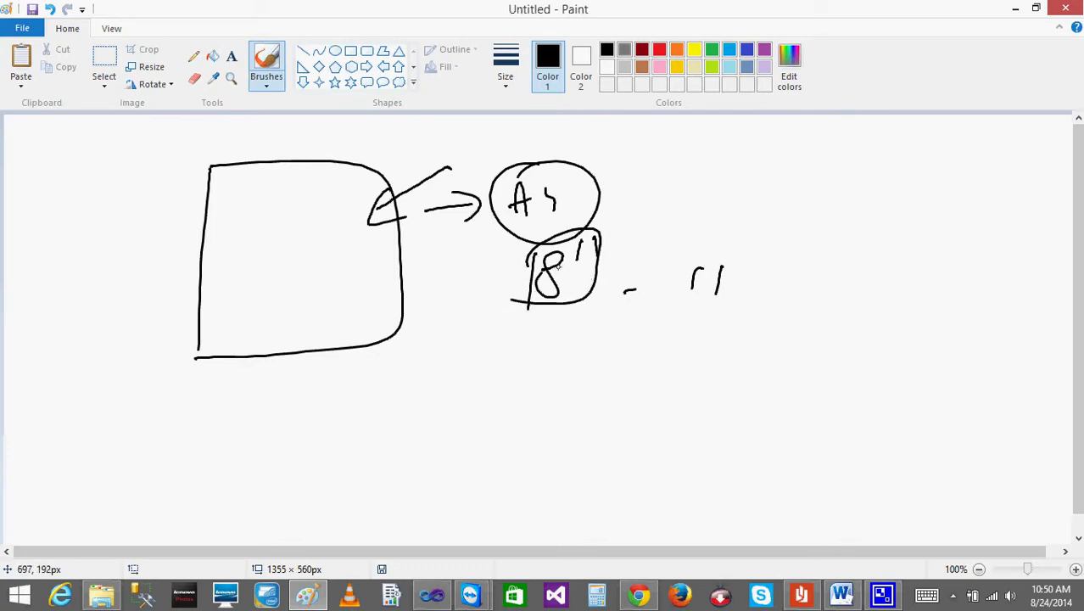
{"action": "mouse_move", "coordinate": [533, 254]}
{"action": "left_mouse_down"}
{"action": "mouse_move", "coordinate": [535, 303]}
{"action": "mouse_move", "coordinate": [605, 229]}
{"action": "mouse_move", "coordinate": [510, 312]}
{"action": "left_mouse_up"}
{"action": "left_click_drag", "start_coordinate": [714, 252], "coordinate": [753, 266]}
{"action": "mouse_move", "coordinate": [767, 299]}
{"action": "left_mouse_down"}
{"action": "mouse_move", "coordinate": [816, 289]}
{"action": "mouse_move", "coordinate": [813, 309]}
{"action": "mouse_move", "coordinate": [842, 295]}
{"action": "mouse_move", "coordinate": [877, 292]}
{"action": "left_mouse_up"}
{"action": "left_click_drag", "start_coordinate": [837, 263], "coordinate": [767, 329]}
{"action": "mouse_move", "coordinate": [643, 251]}
{"action": "left_mouse_down"}
{"action": "mouse_move", "coordinate": [544, 333]}
{"action": "mouse_move", "coordinate": [564, 325]}
{"action": "left_mouse_up"}
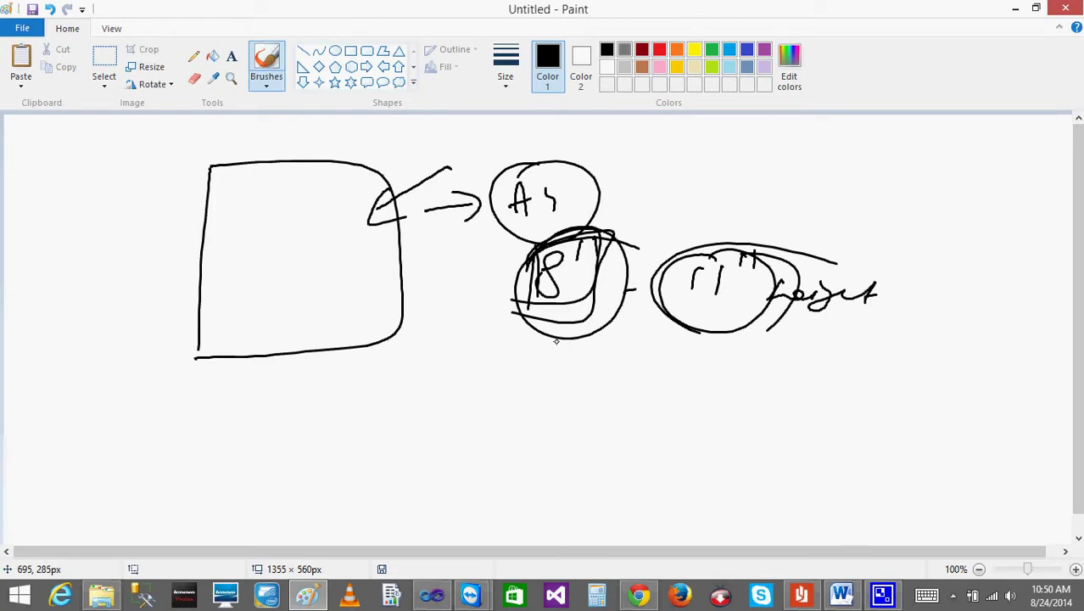
{"action": "mouse_move", "coordinate": [344, 159]}
{"action": "left_mouse_down"}
{"action": "mouse_move", "coordinate": [245, 163]}
{"action": "mouse_move", "coordinate": [213, 264]}
{"action": "mouse_move", "coordinate": [322, 332]}
{"action": "mouse_move", "coordinate": [391, 270]}
{"action": "mouse_move", "coordinate": [322, 172]}
{"action": "left_mouse_up"}
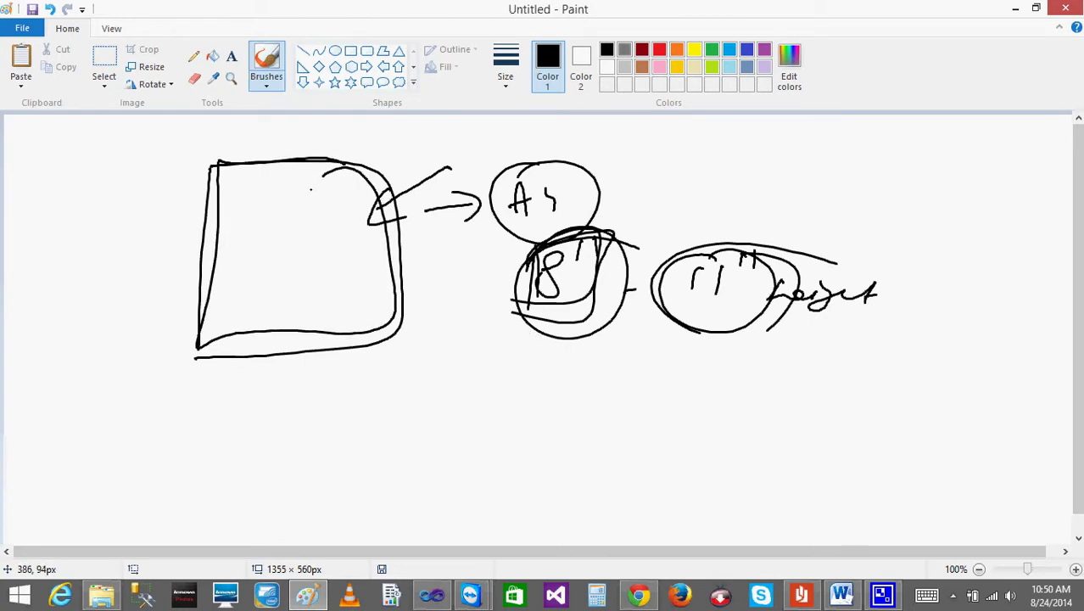
- Switch back to Visual Studio and examine the properties of the page footer, the report and the report body
{"action": "left_click", "coordinate": [1018, 8]}
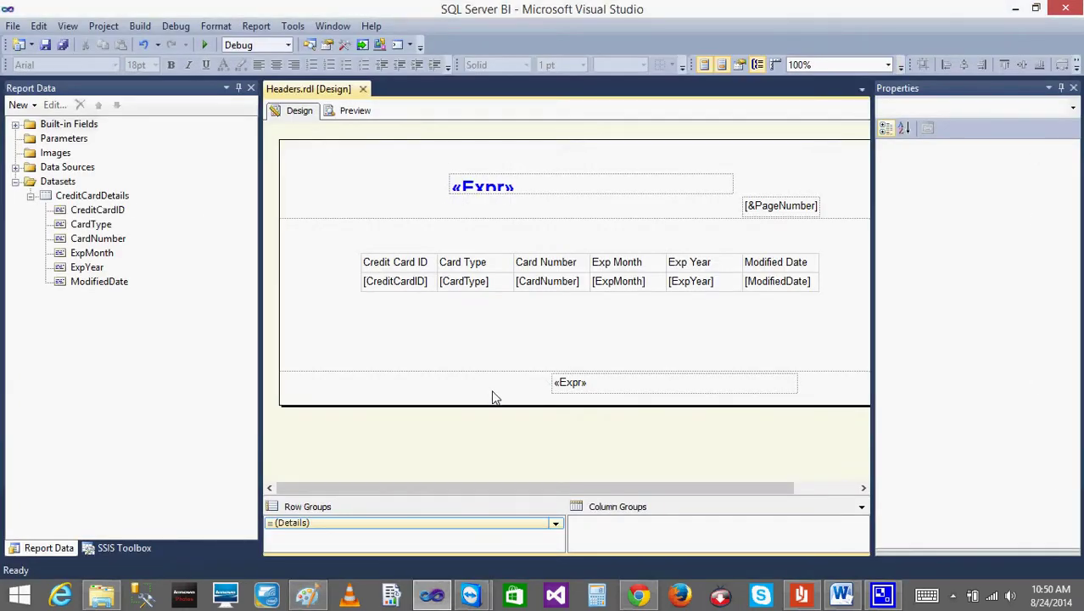
{"action": "left_click", "coordinate": [490, 396]}
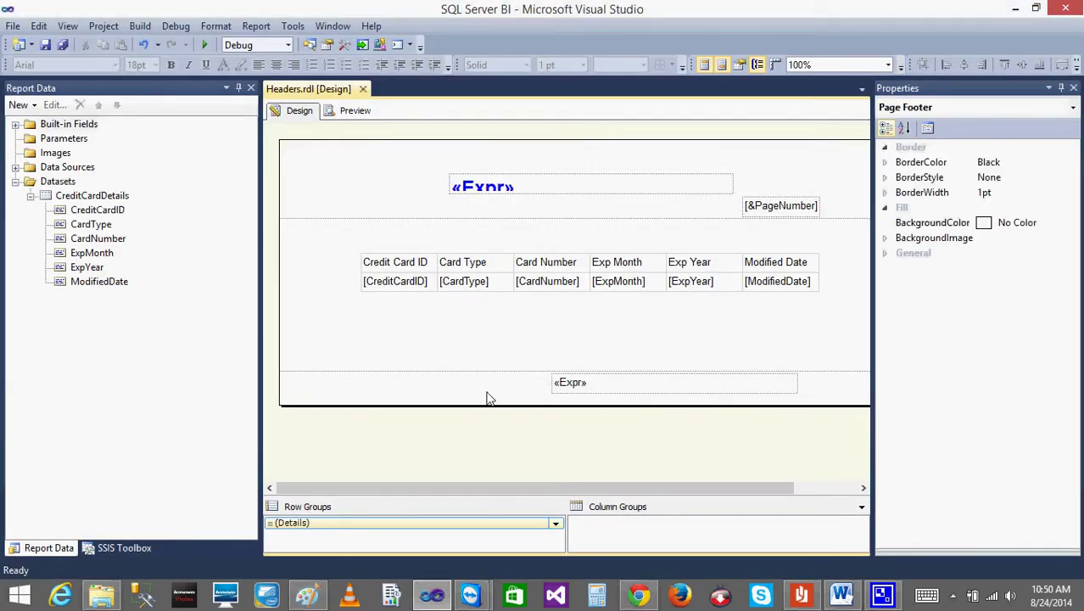
{"action": "left_click", "coordinate": [512, 446]}
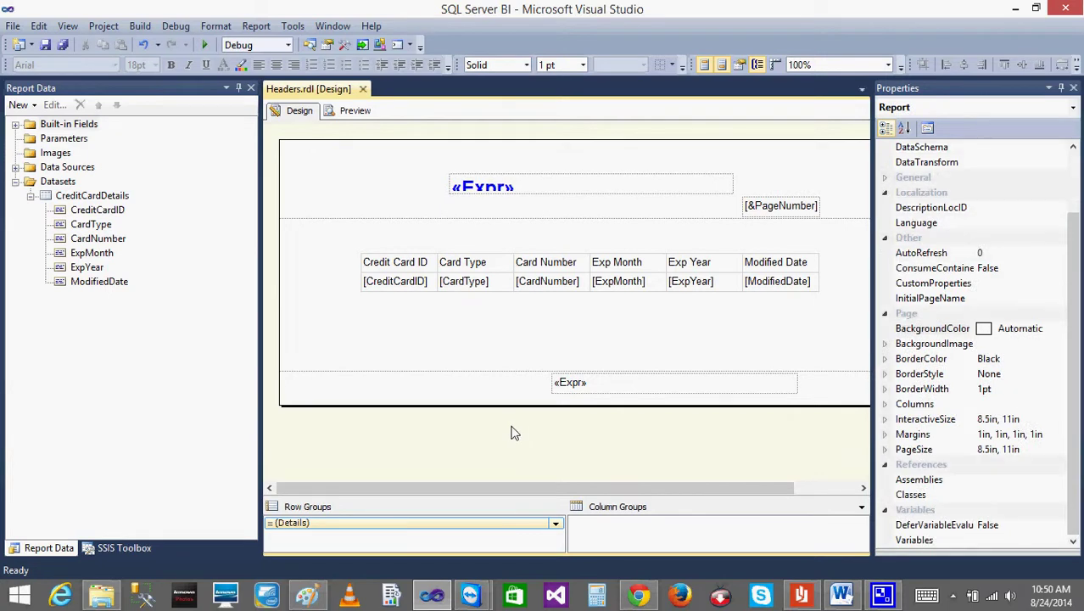
{"action": "left_click", "coordinate": [485, 313]}
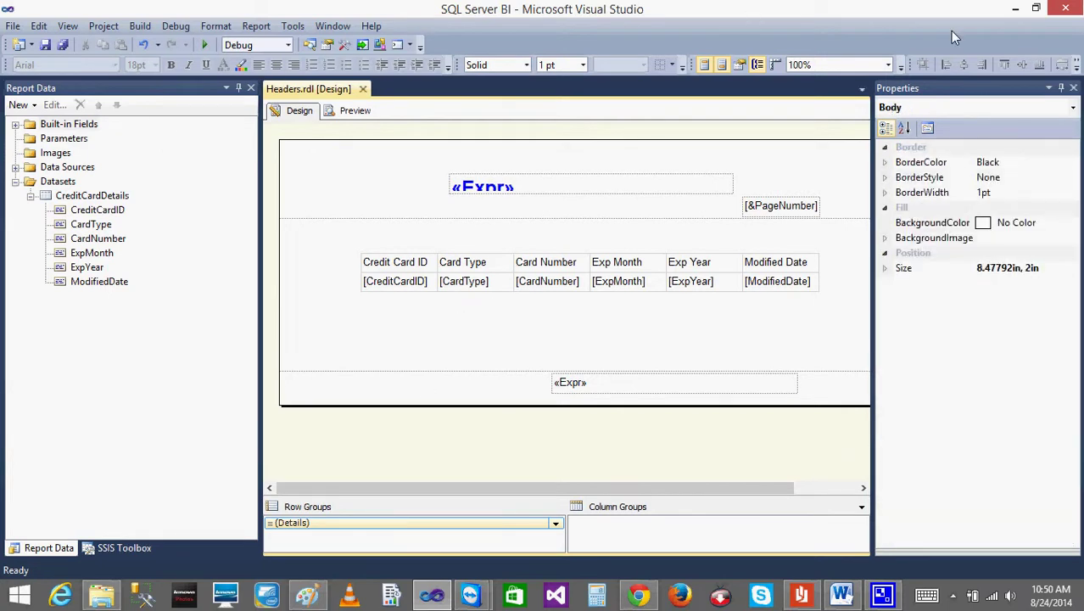
- Close the Properties window, reopen it, and check it against the report and the report body
{"action": "left_click", "coordinate": [1073, 88]}
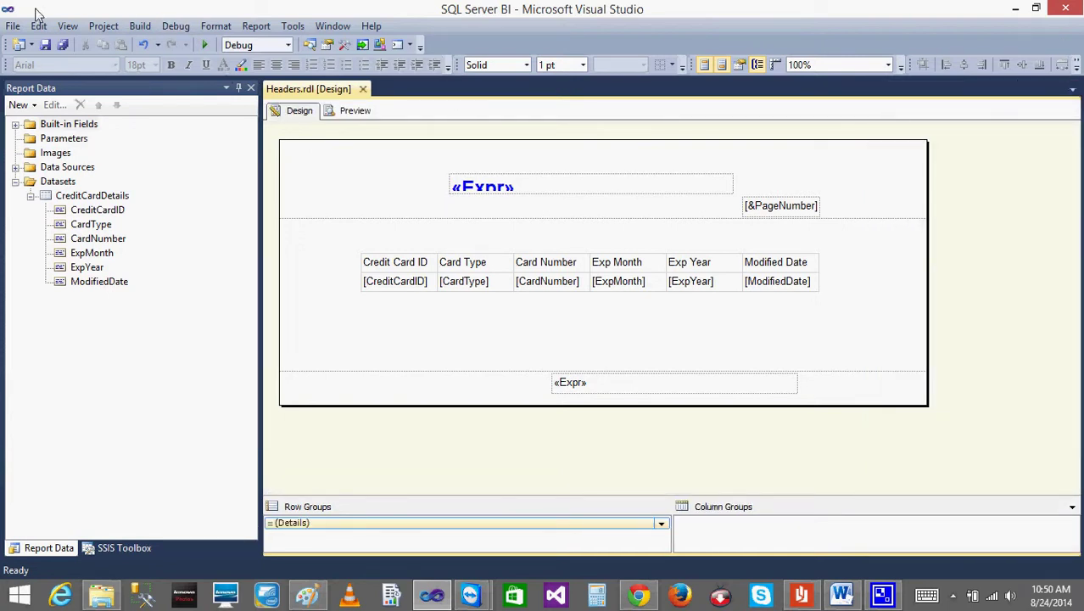
{"action": "left_click", "coordinate": [67, 27]}
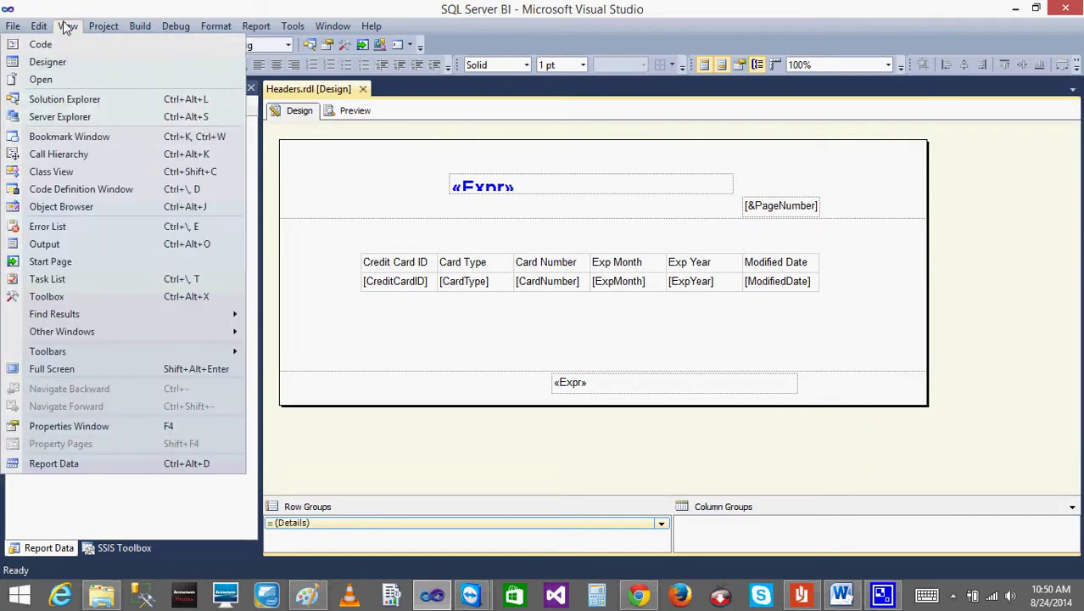
{"action": "left_click", "coordinate": [112, 426]}
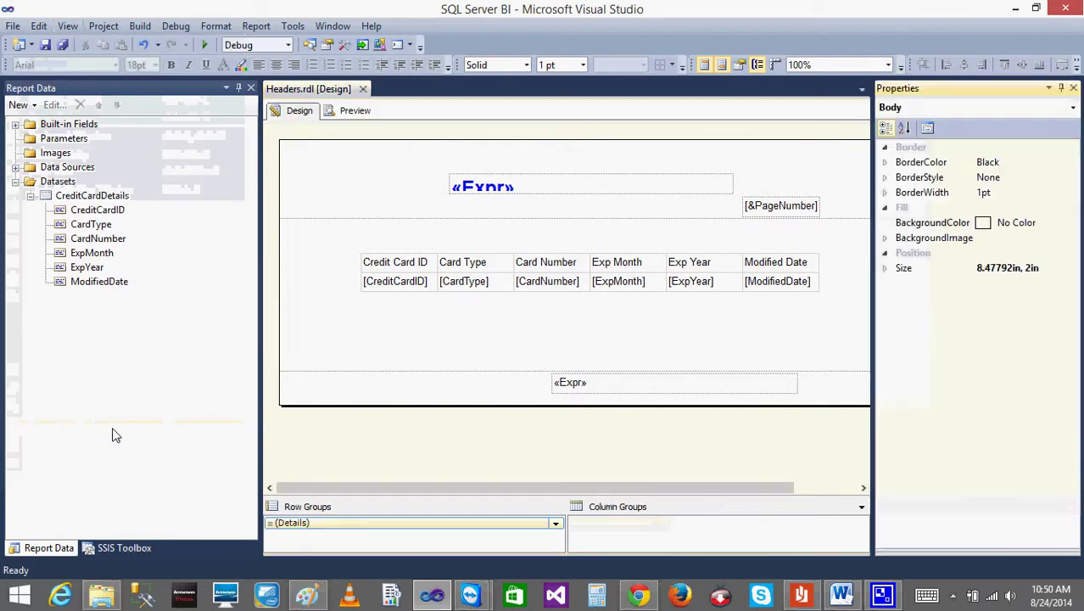
{"action": "left_click", "coordinate": [544, 452]}
{"action": "left_click", "coordinate": [502, 355]}
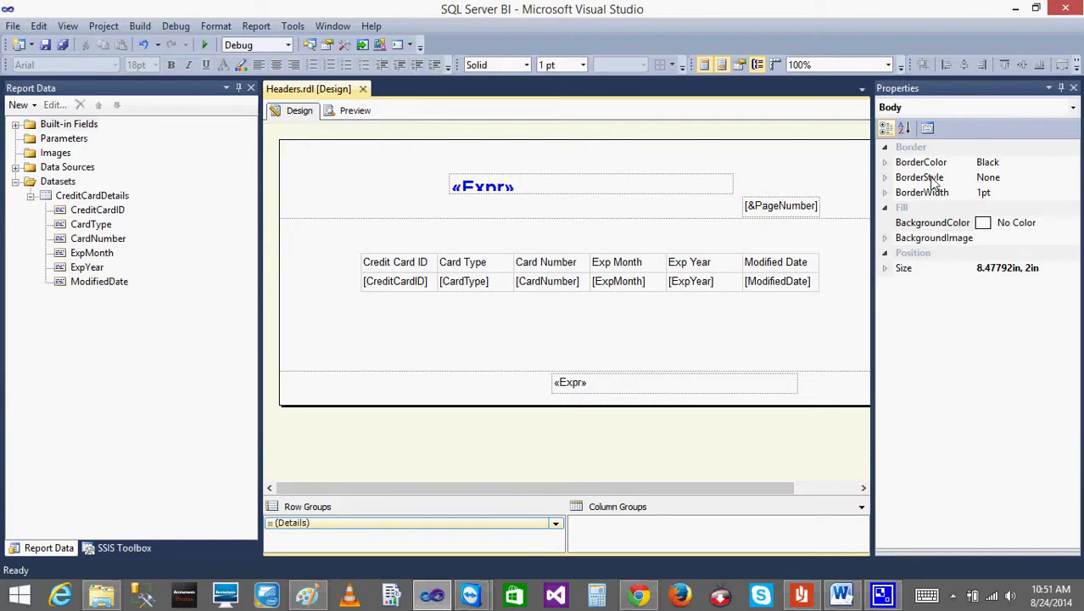
- Select the whole report and examine its PageSize width and height and its InteractiveSize
{"action": "left_click", "coordinate": [623, 440]}
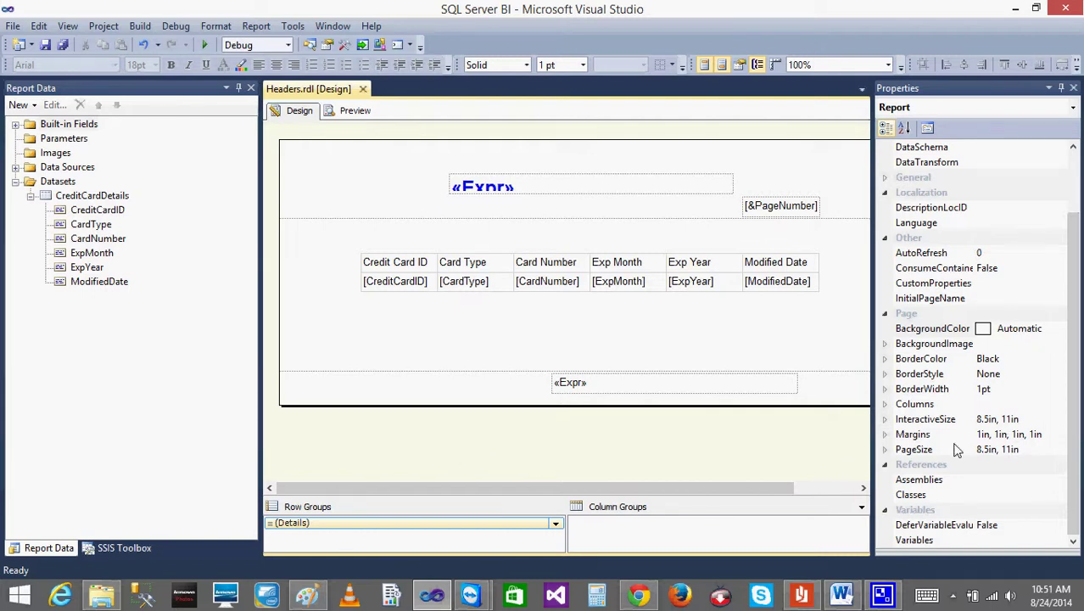
{"action": "left_click", "coordinate": [885, 449]}
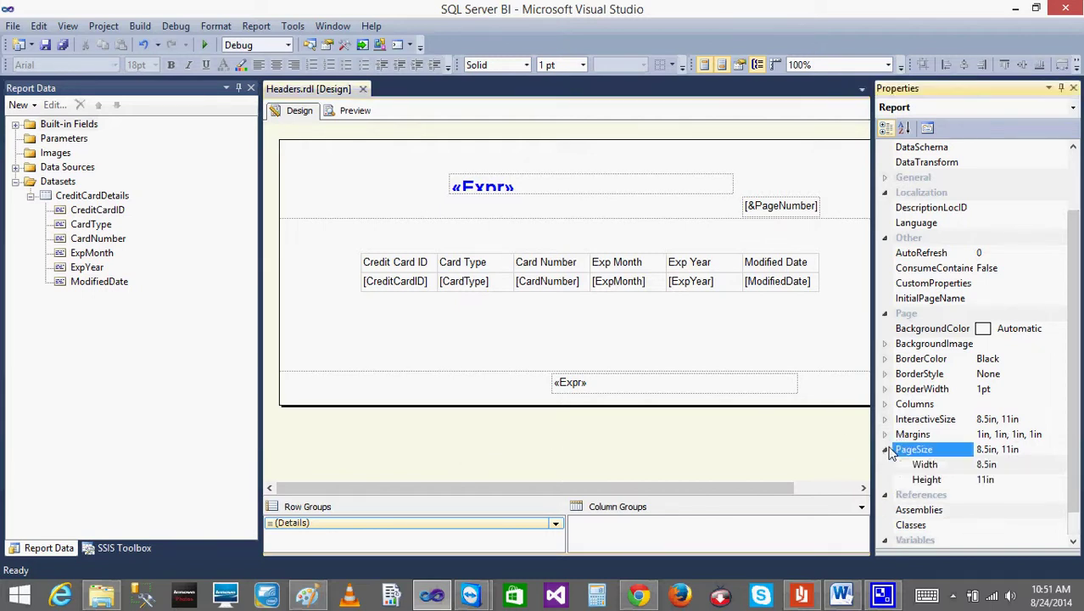
{"action": "left_click", "coordinate": [1008, 467]}
{"action": "left_click", "coordinate": [1003, 480]}
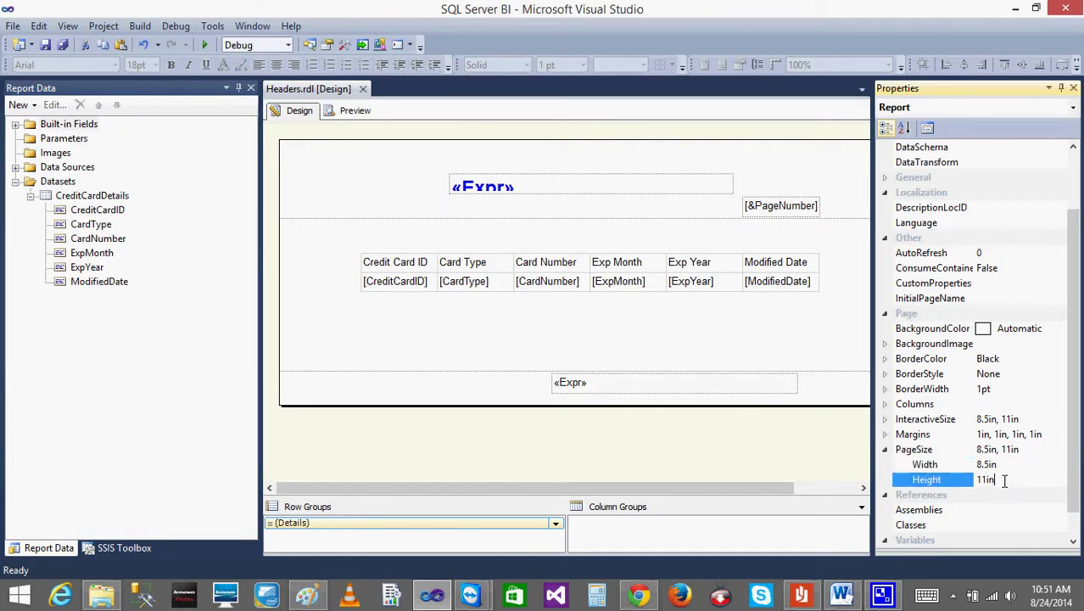
{"action": "left_click", "coordinate": [1029, 419]}
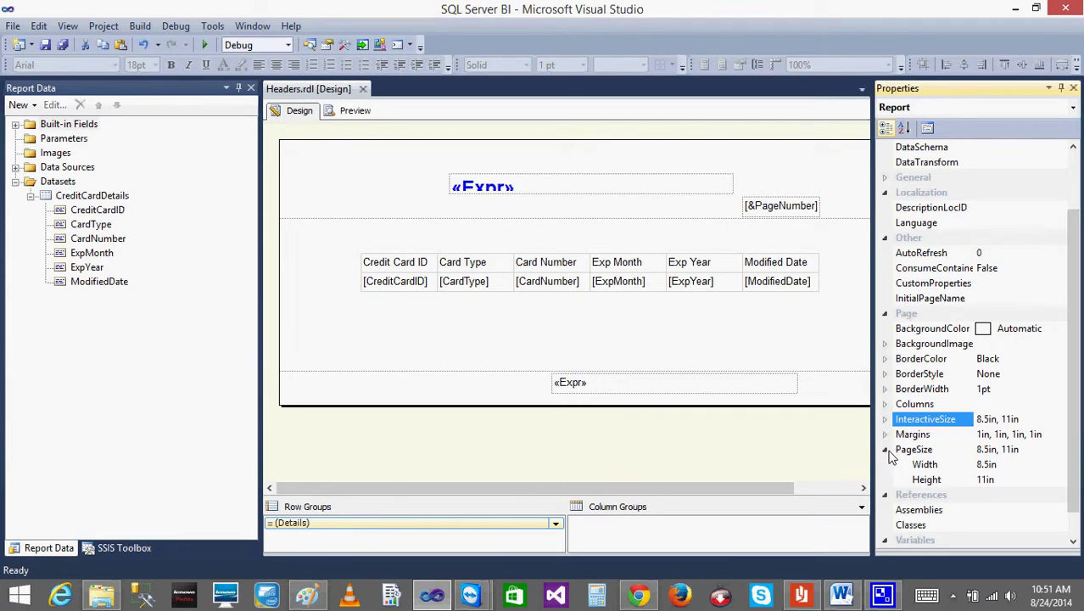
- Open the report's page setup properties, switch to Paint, and place its reduced window beside them
{"action": "right_click", "coordinate": [754, 446]}
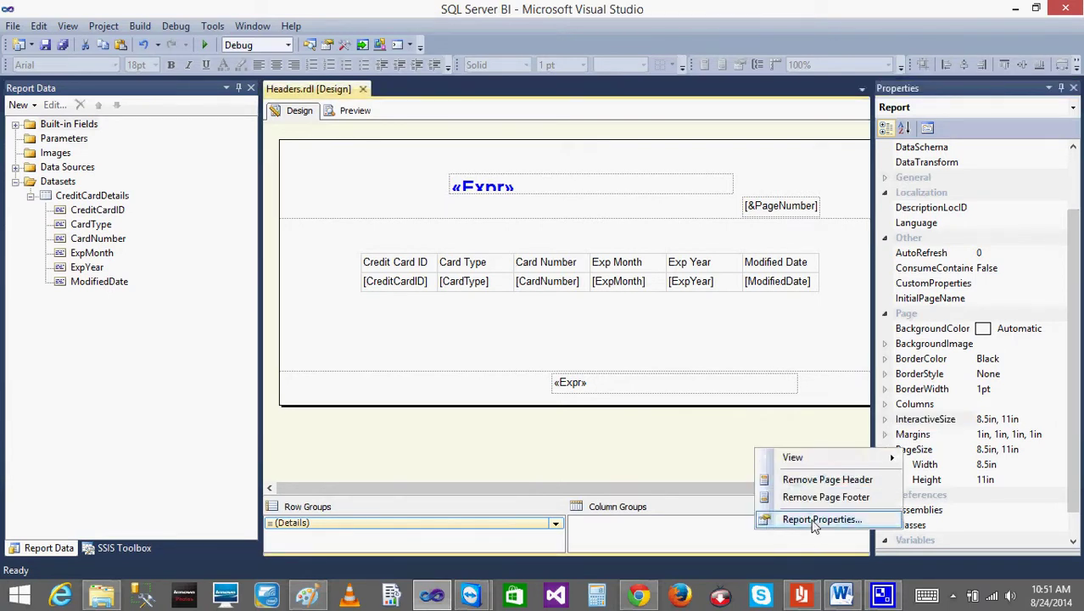
{"action": "left_click", "coordinate": [810, 521]}
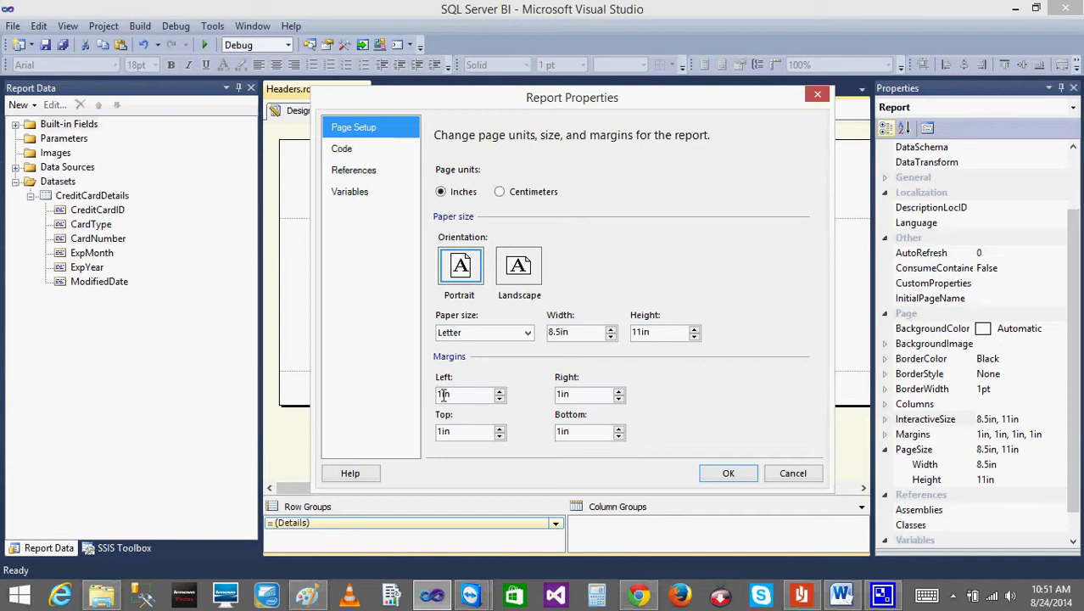
{"action": "left_click", "coordinate": [307, 596]}
{"action": "left_click", "coordinate": [1036, 8]}
{"action": "mouse_move", "coordinate": [466, 94]}
{"action": "left_mouse_down"}
{"action": "mouse_move", "coordinate": [402, 121]}
{"action": "mouse_move", "coordinate": [1075, 108]}
{"action": "mouse_move", "coordinate": [1031, 108]}
{"action": "mouse_move", "coordinate": [1066, 108]}
{"action": "left_mouse_up"}
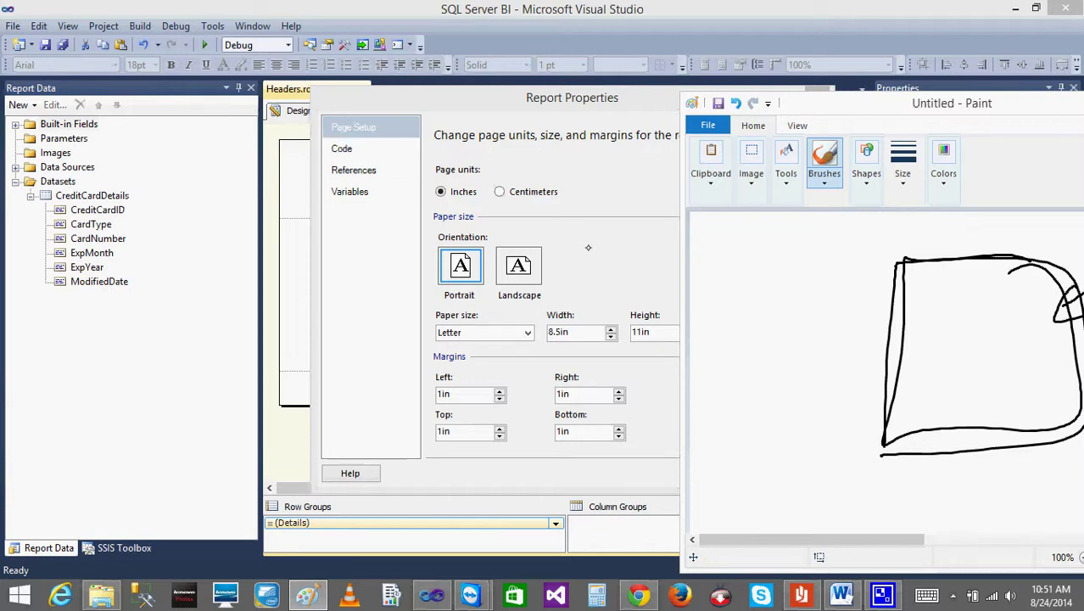
- Sketch a small page outline beside the existing one and label it 8.5 wide and 11 high with arrows
{"action": "mouse_move", "coordinate": [716, 285]}
{"action": "left_mouse_down"}
{"action": "mouse_move", "coordinate": [821, 290]}
{"action": "mouse_move", "coordinate": [789, 299]}
{"action": "left_mouse_up"}
{"action": "mouse_move", "coordinate": [729, 264]}
{"action": "left_mouse_down"}
{"action": "mouse_move", "coordinate": [717, 291]}
{"action": "mouse_move", "coordinate": [708, 426]}
{"action": "left_mouse_up"}
{"action": "mouse_move", "coordinate": [720, 304]}
{"action": "left_mouse_down"}
{"action": "mouse_move", "coordinate": [833, 307]}
{"action": "mouse_move", "coordinate": [816, 403]}
{"action": "mouse_move", "coordinate": [697, 407]}
{"action": "left_mouse_up"}
{"action": "left_click_drag", "start_coordinate": [753, 263], "coordinate": [769, 269]}
{"action": "mouse_move", "coordinate": [775, 256]}
{"action": "left_mouse_down"}
{"action": "mouse_move", "coordinate": [772, 276]}
{"action": "mouse_move", "coordinate": [808, 251]}
{"action": "left_mouse_up"}
{"action": "mouse_move", "coordinate": [849, 311]}
{"action": "left_mouse_down"}
{"action": "mouse_move", "coordinate": [835, 390]}
{"action": "mouse_move", "coordinate": [847, 404]}
{"action": "mouse_move", "coordinate": [860, 333]}
{"action": "mouse_move", "coordinate": [857, 363]}
{"action": "left_mouse_up"}
{"action": "left_click_drag", "start_coordinate": [865, 343], "coordinate": [864, 362]}
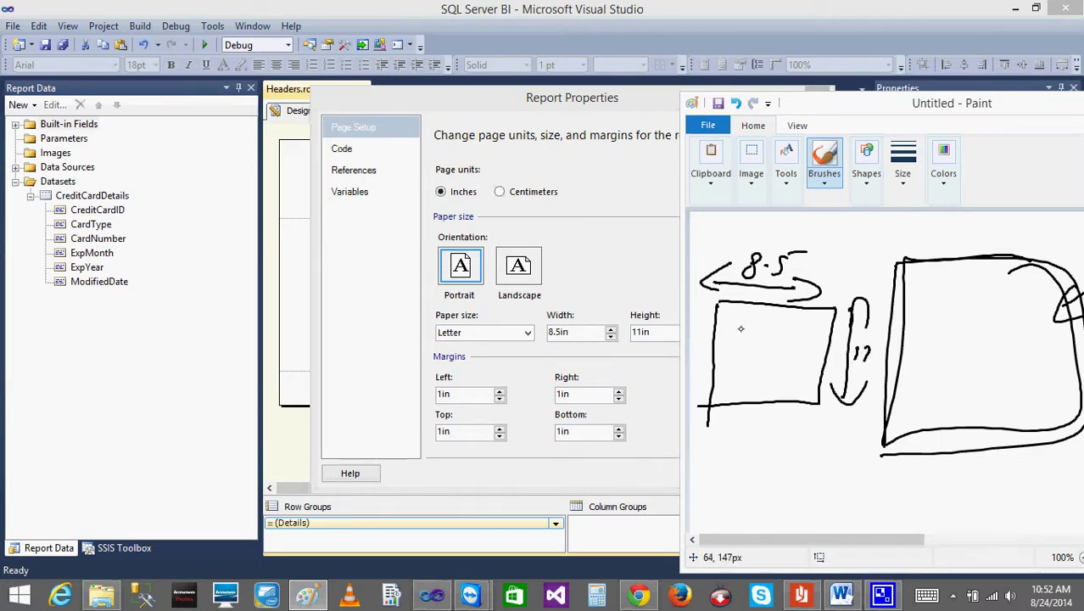
{"action": "left_click_drag", "start_coordinate": [734, 315], "coordinate": [722, 396]}
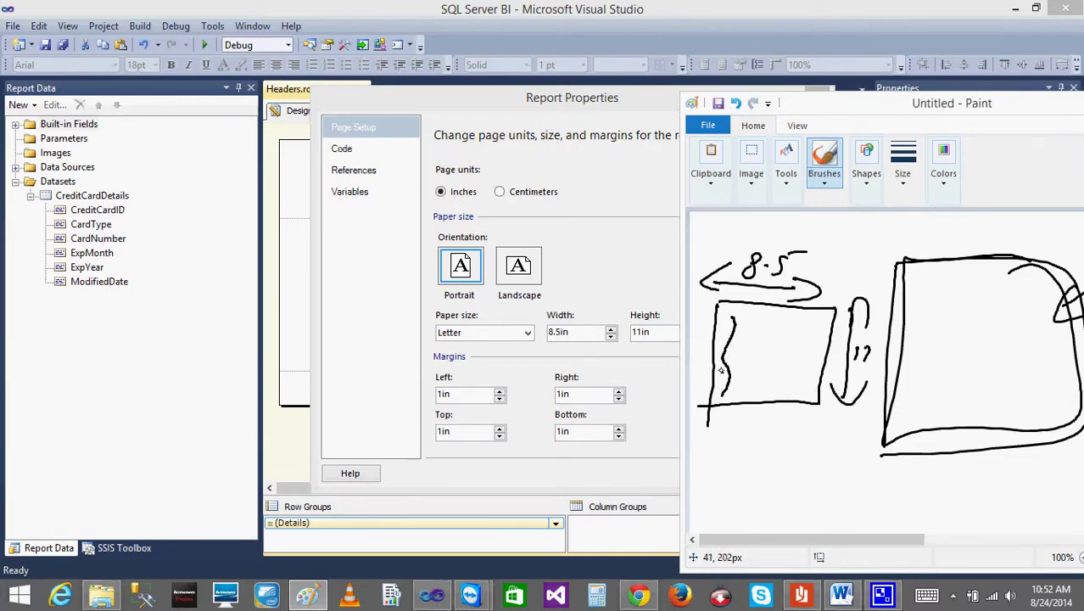
{"action": "key", "text": "ctrl+z"}
{"action": "key", "text": "ctrl+z"}
{"action": "key", "text": "ctrl+z"}
{"action": "key", "text": "ctrl+z"}
- Draw an inner rectangle within the small page outline and mark the 1 inch left and right margins with arrows
{"action": "mouse_move", "coordinate": [728, 339]}
{"action": "left_mouse_down"}
{"action": "mouse_move", "coordinate": [720, 401]}
{"action": "mouse_move", "coordinate": [718, 357]}
{"action": "mouse_move", "coordinate": [703, 356]}
{"action": "mouse_move", "coordinate": [714, 353]}
{"action": "mouse_move", "coordinate": [704, 342]}
{"action": "mouse_move", "coordinate": [758, 319]}
{"action": "mouse_move", "coordinate": [817, 328]}
{"action": "mouse_move", "coordinate": [807, 391]}
{"action": "mouse_move", "coordinate": [736, 400]}
{"action": "left_mouse_up"}
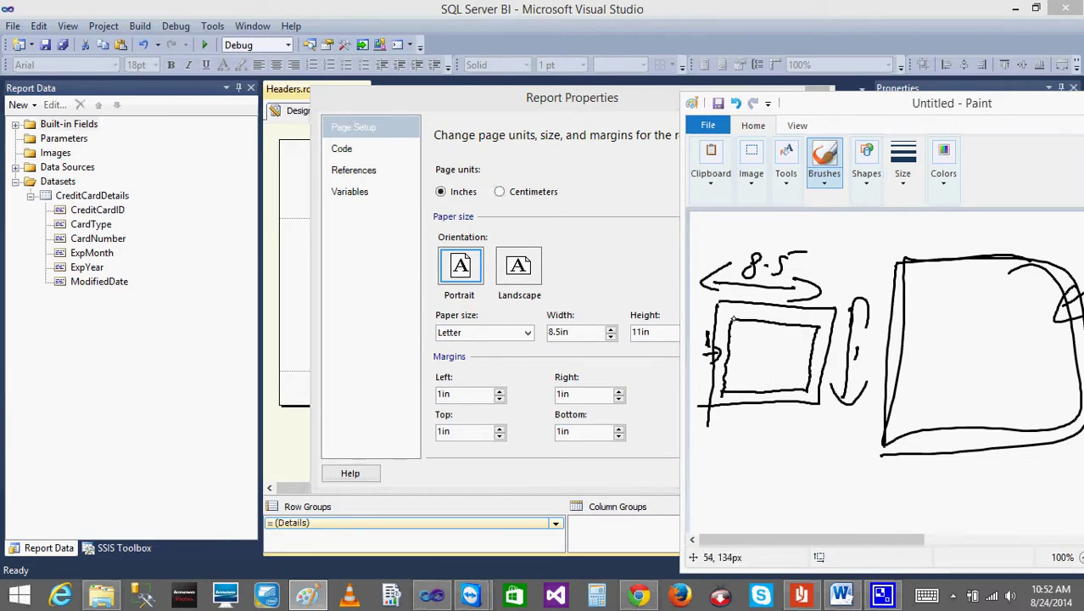
{"action": "mouse_move", "coordinate": [743, 319]}
{"action": "left_mouse_down"}
{"action": "mouse_move", "coordinate": [812, 321]}
{"action": "mouse_move", "coordinate": [813, 340]}
{"action": "mouse_move", "coordinate": [802, 392]}
{"action": "mouse_move", "coordinate": [742, 393]}
{"action": "left_mouse_up"}
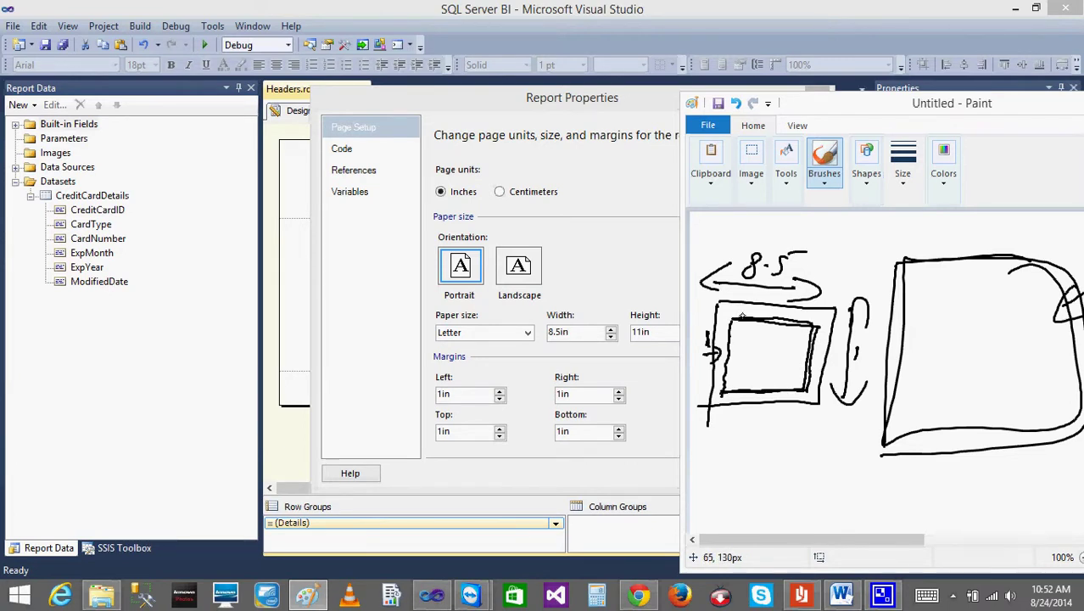
{"action": "mouse_move", "coordinate": [701, 353]}
{"action": "left_mouse_down"}
{"action": "mouse_move", "coordinate": [726, 356]}
{"action": "mouse_move", "coordinate": [709, 365]}
{"action": "left_mouse_up"}
{"action": "mouse_move", "coordinate": [826, 352]}
{"action": "left_mouse_down"}
{"action": "mouse_move", "coordinate": [806, 355]}
{"action": "mouse_move", "coordinate": [828, 367]}
{"action": "left_mouse_up"}
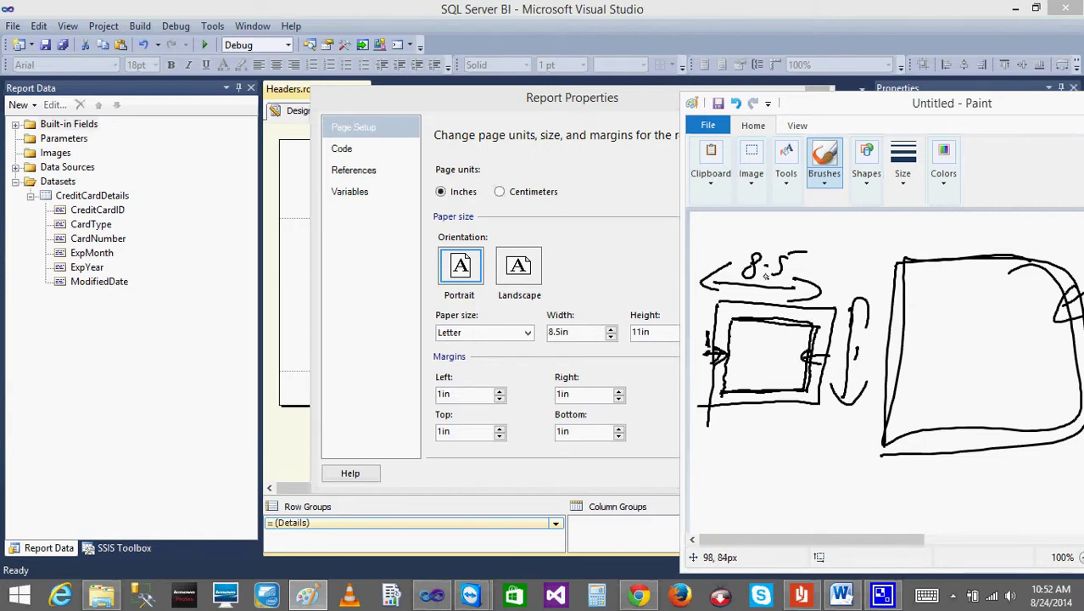
- Write the subtraction of 2 next to the 8.5 width and note 6.5 below the small page outline
{"action": "mouse_move", "coordinate": [761, 225]}
{"action": "left_mouse_down"}
{"action": "mouse_move", "coordinate": [749, 241]}
{"action": "mouse_move", "coordinate": [819, 259]}
{"action": "left_mouse_up"}
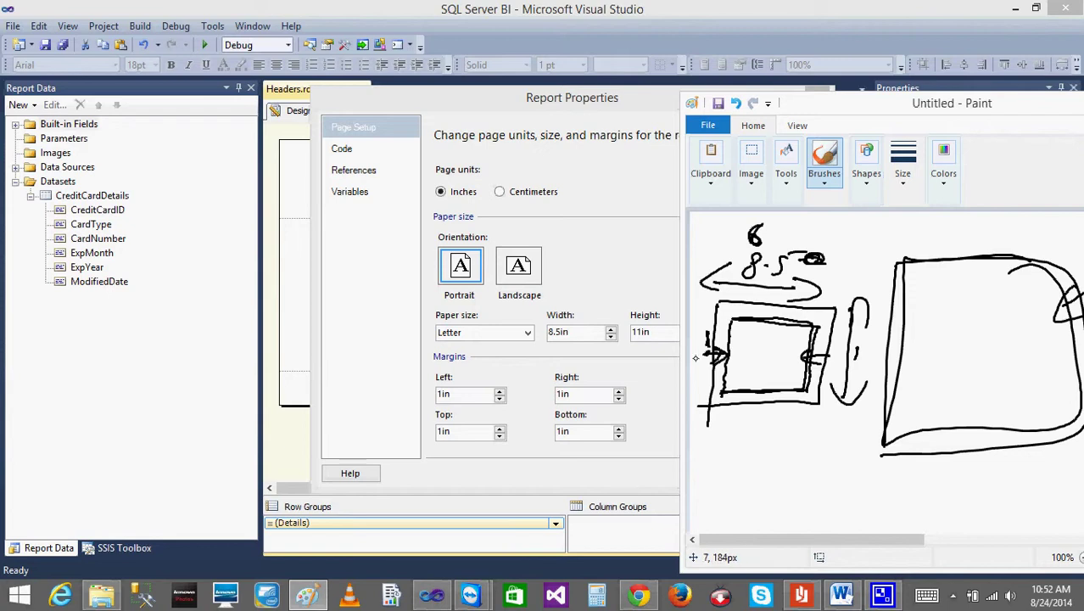
{"action": "left_click_drag", "start_coordinate": [722, 355], "coordinate": [730, 348]}
{"action": "mouse_move", "coordinate": [731, 414]}
{"action": "left_mouse_down"}
{"action": "mouse_move", "coordinate": [714, 436]}
{"action": "mouse_move", "coordinate": [721, 426]}
{"action": "left_mouse_up"}
{"action": "left_click_drag", "start_coordinate": [758, 422], "coordinate": [779, 416]}
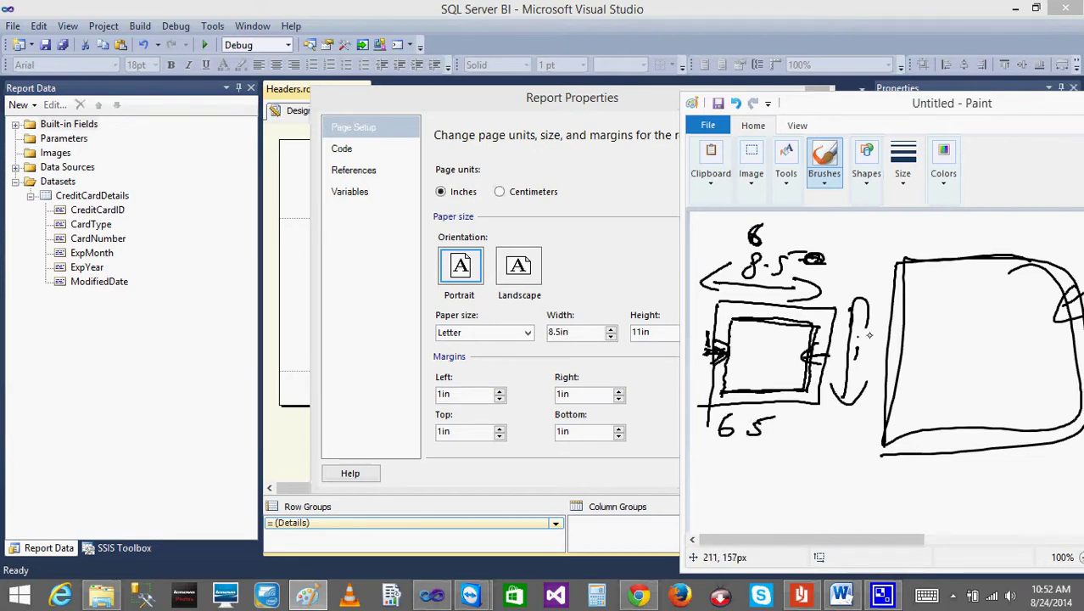
- Complete the 11 height label, mark the top and bottom margins, and write 9 in as the usable height
{"action": "left_click_drag", "start_coordinate": [862, 349], "coordinate": [861, 367]}
{"action": "left_click_drag", "start_coordinate": [856, 346], "coordinate": [856, 365]}
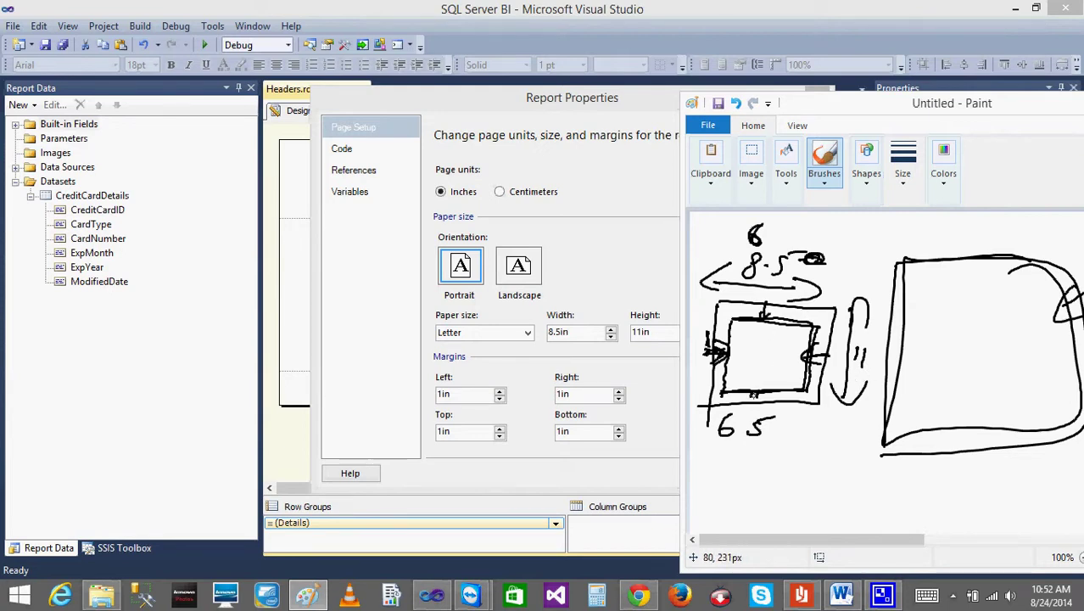
{"action": "mouse_move", "coordinate": [807, 430]}
{"action": "left_mouse_down"}
{"action": "mouse_move", "coordinate": [811, 460]}
{"action": "mouse_move", "coordinate": [857, 453]}
{"action": "left_mouse_up"}
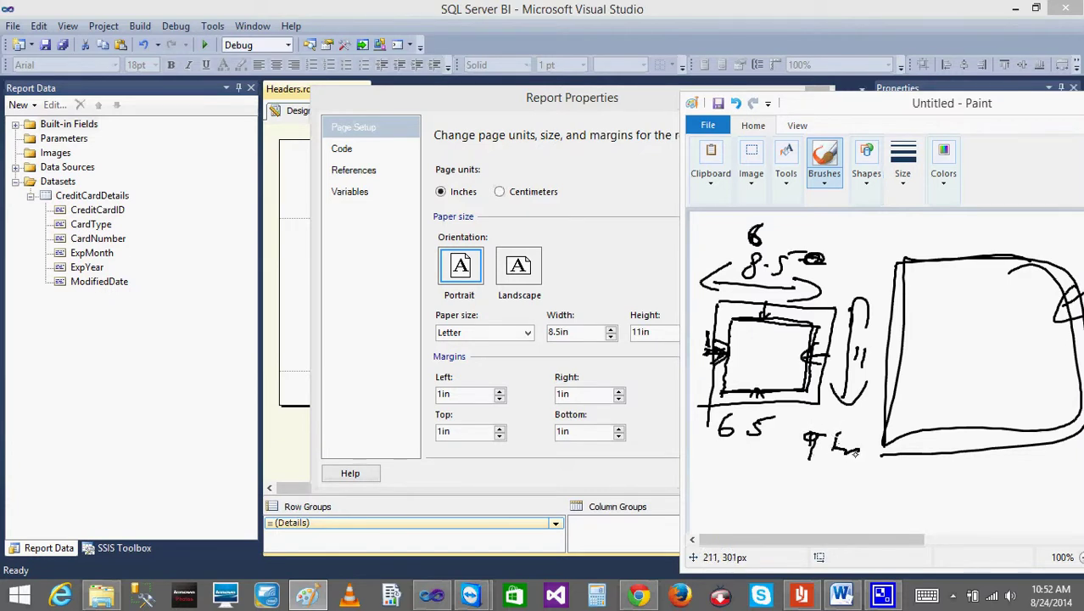
- Add the inch unit to 6.5, circle it, and mark the page sketch's right margin and height label
{"action": "mouse_move", "coordinate": [774, 425]}
{"action": "left_mouse_down"}
{"action": "mouse_move", "coordinate": [707, 435]}
{"action": "mouse_move", "coordinate": [771, 434]}
{"action": "mouse_move", "coordinate": [743, 408]}
{"action": "left_mouse_up"}
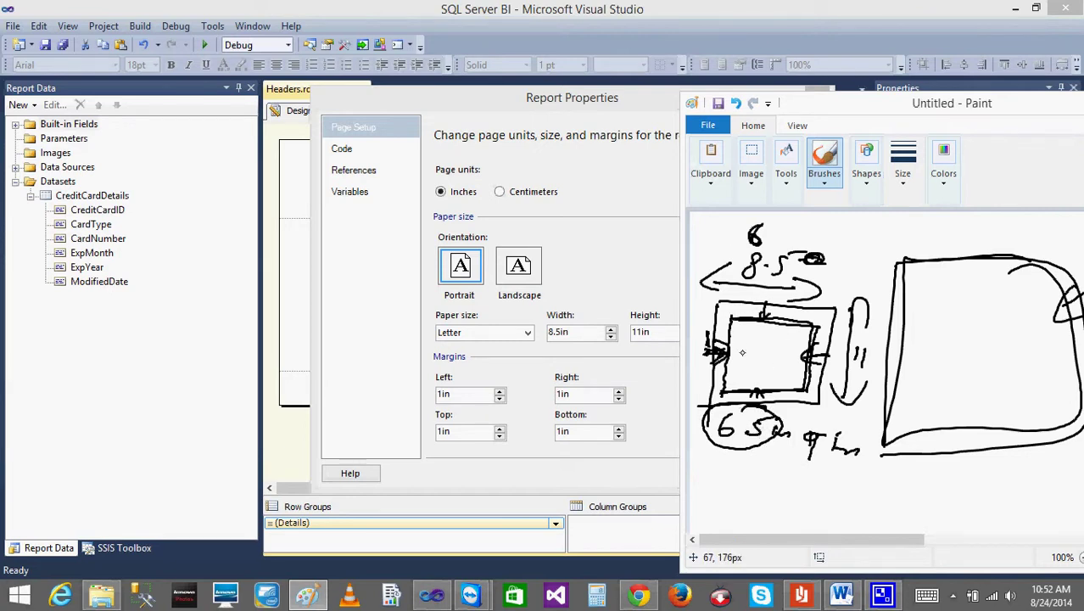
{"action": "left_click_drag", "start_coordinate": [781, 345], "coordinate": [798, 353]}
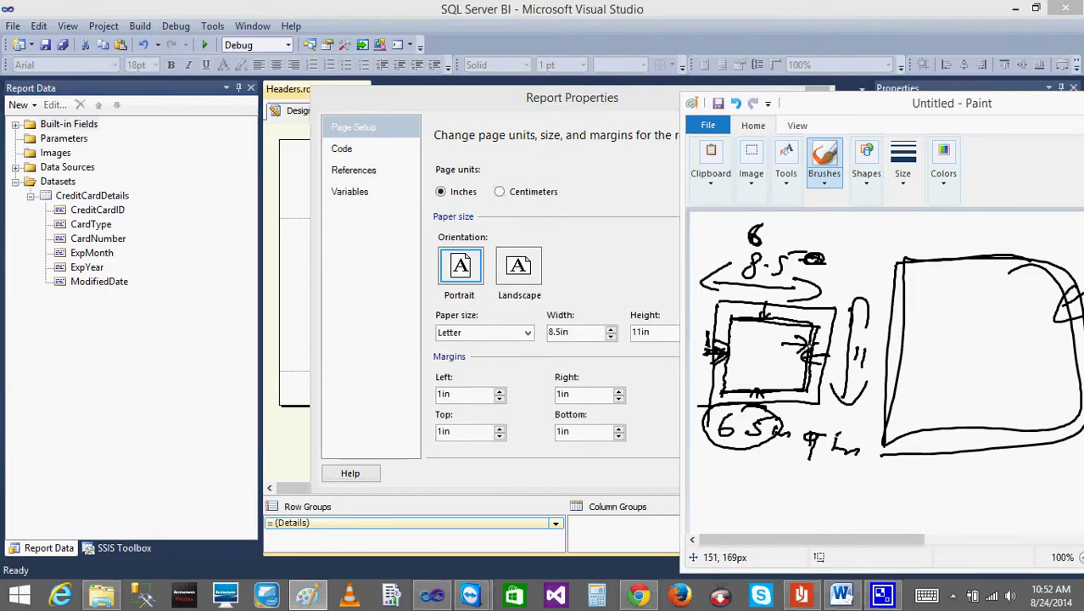
{"action": "mouse_move", "coordinate": [875, 354]}
{"action": "left_mouse_down"}
{"action": "mouse_move", "coordinate": [887, 376]}
{"action": "mouse_move", "coordinate": [856, 364]}
{"action": "left_mouse_up"}
- Return to Visual Studio, dismiss the report properties without changes, and examine the report body's width and height
{"action": "mouse_move", "coordinate": [954, 109]}
{"action": "left_mouse_down"}
{"action": "mouse_move", "coordinate": [852, 111]}
{"action": "mouse_move", "coordinate": [463, 164]}
{"action": "left_mouse_up"}
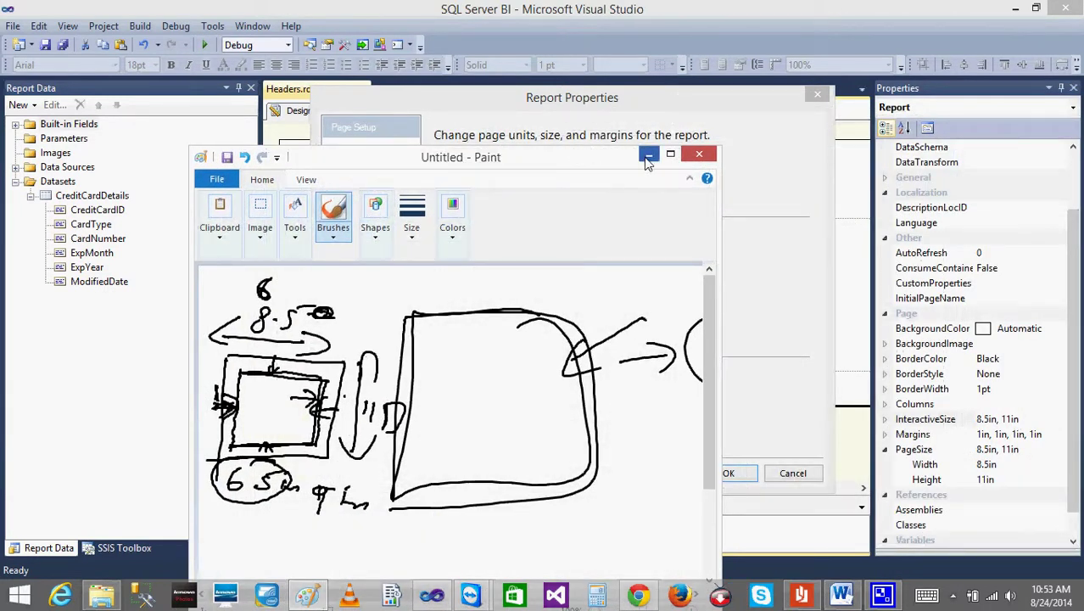
{"action": "left_click", "coordinate": [644, 157]}
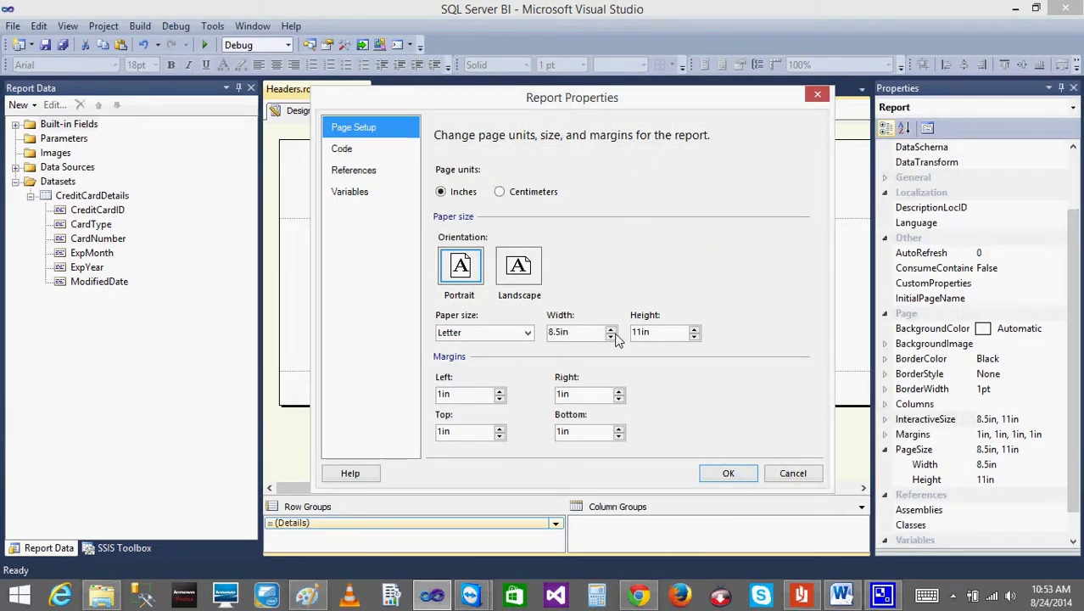
{"action": "left_click", "coordinate": [796, 475]}
{"action": "left_click", "coordinate": [670, 332]}
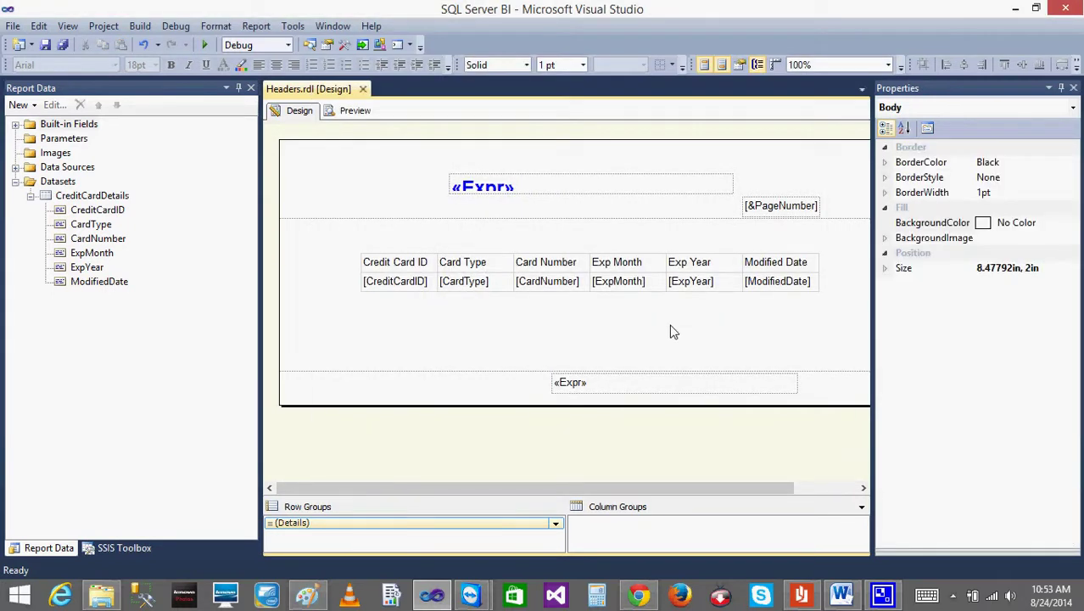
{"action": "left_click", "coordinate": [885, 269]}
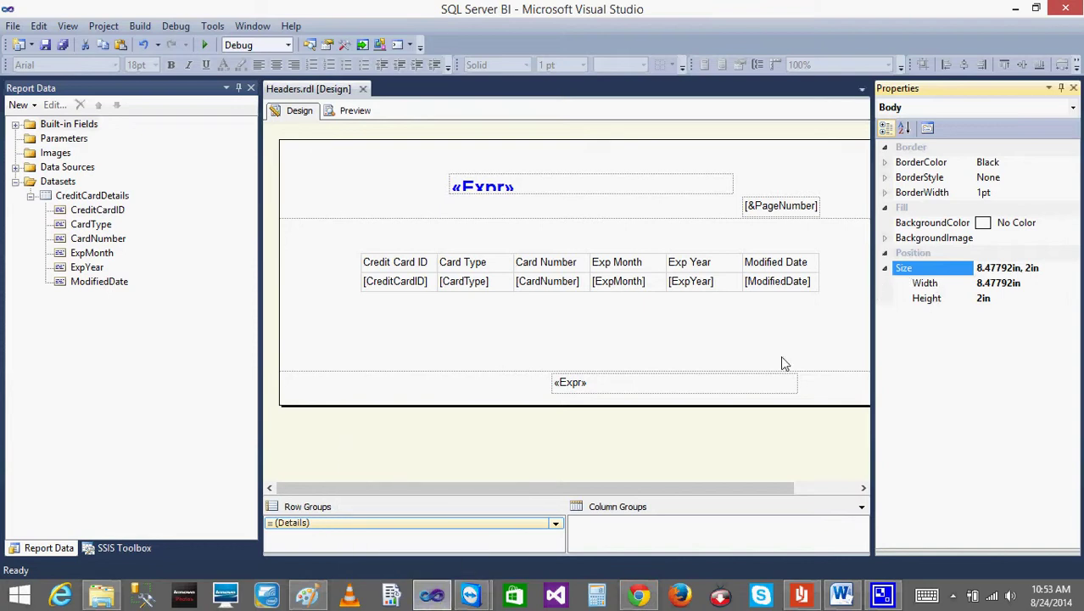
- Write the width check 8.477+1+1 <= 8.5 below the page sketches in Paint, and return to Visual Studio
{"action": "left_click", "coordinate": [306, 595]}
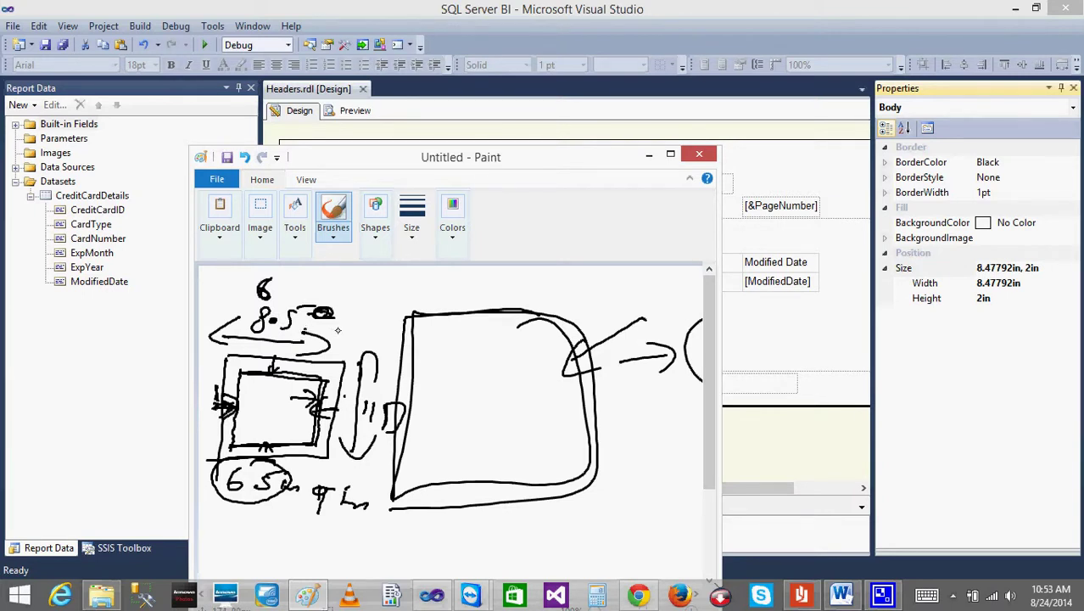
{"action": "left_click", "coordinate": [937, 282]}
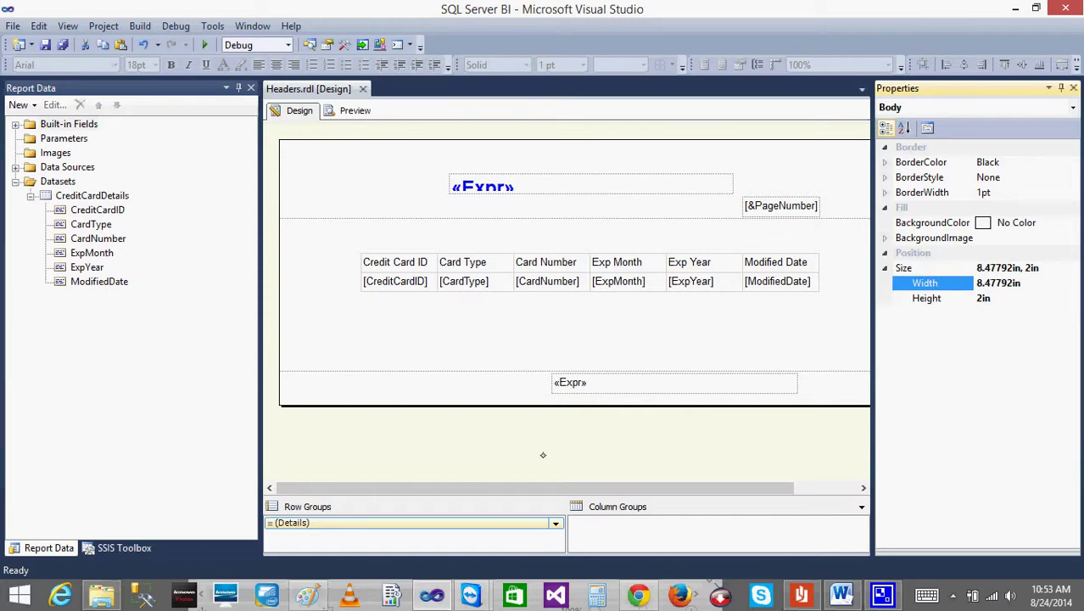
{"action": "left_click", "coordinate": [308, 595]}
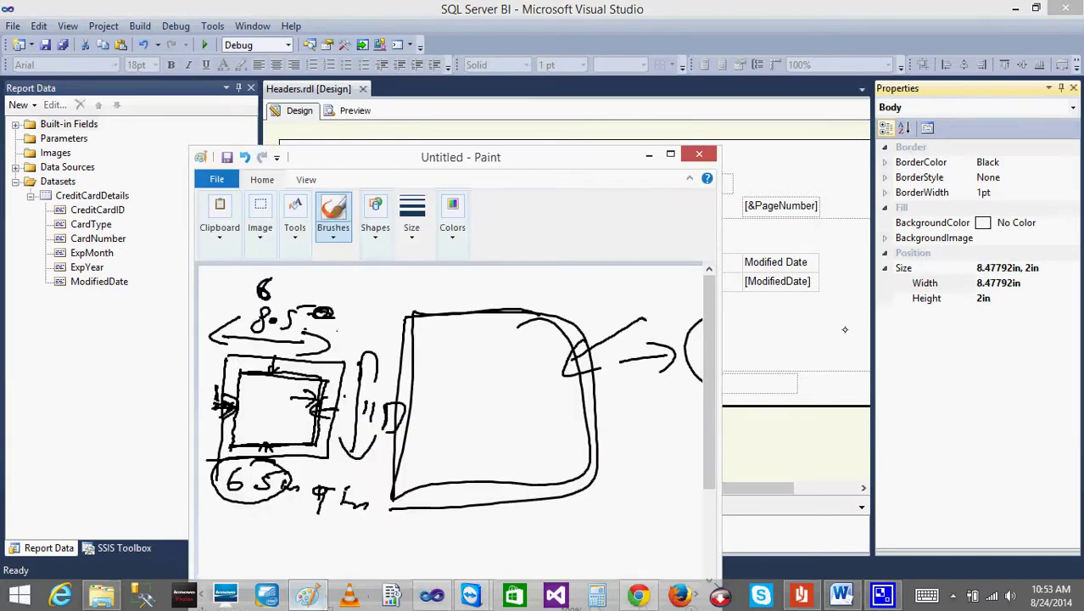
{"action": "mouse_move", "coordinate": [430, 532]}
{"action": "left_mouse_down"}
{"action": "mouse_move", "coordinate": [450, 548]}
{"action": "mouse_move", "coordinate": [507, 548]}
{"action": "mouse_move", "coordinate": [551, 527]}
{"action": "mouse_move", "coordinate": [546, 540]}
{"action": "mouse_move", "coordinate": [561, 538]}
{"action": "left_mouse_up"}
{"action": "left_click", "coordinate": [434, 545]}
{"action": "mouse_move", "coordinate": [577, 522]}
{"action": "left_mouse_down"}
{"action": "mouse_move", "coordinate": [589, 528]}
{"action": "mouse_move", "coordinate": [600, 508]}
{"action": "mouse_move", "coordinate": [577, 531]}
{"action": "mouse_move", "coordinate": [662, 519]}
{"action": "mouse_move", "coordinate": [663, 500]}
{"action": "left_mouse_up"}
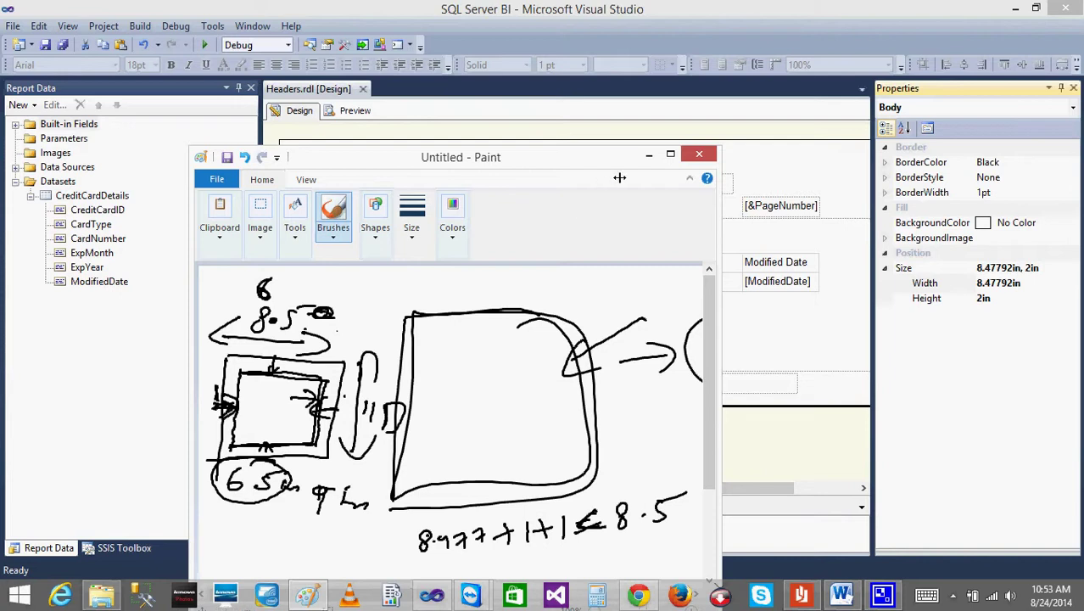
{"action": "left_click", "coordinate": [644, 157]}
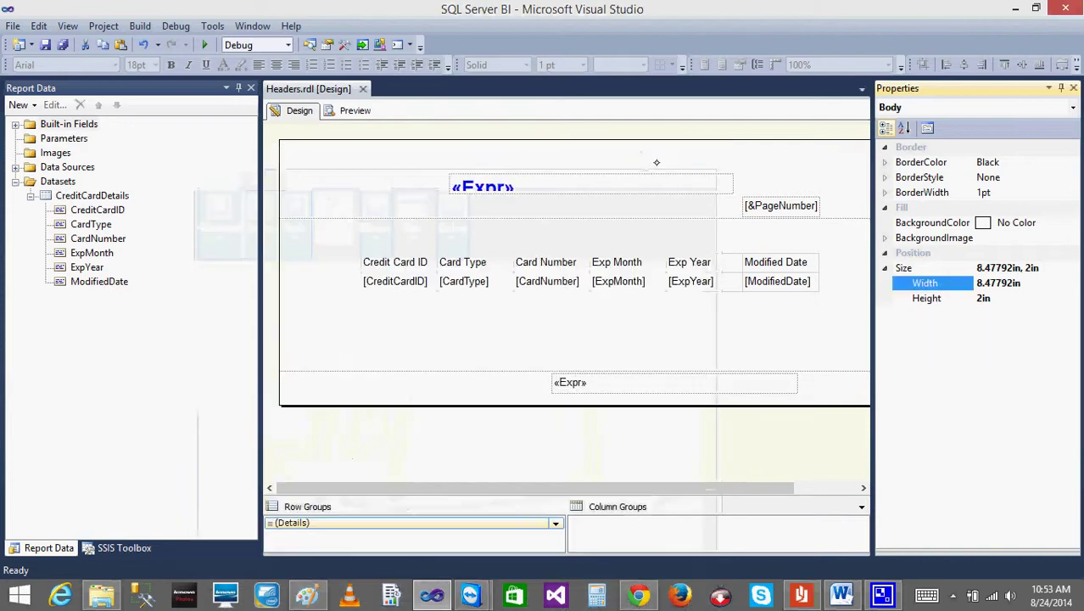
- Examine the report's InteractiveSize width and height, and its paper size and margins in the report's page setup
{"action": "left_click", "coordinate": [670, 437]}
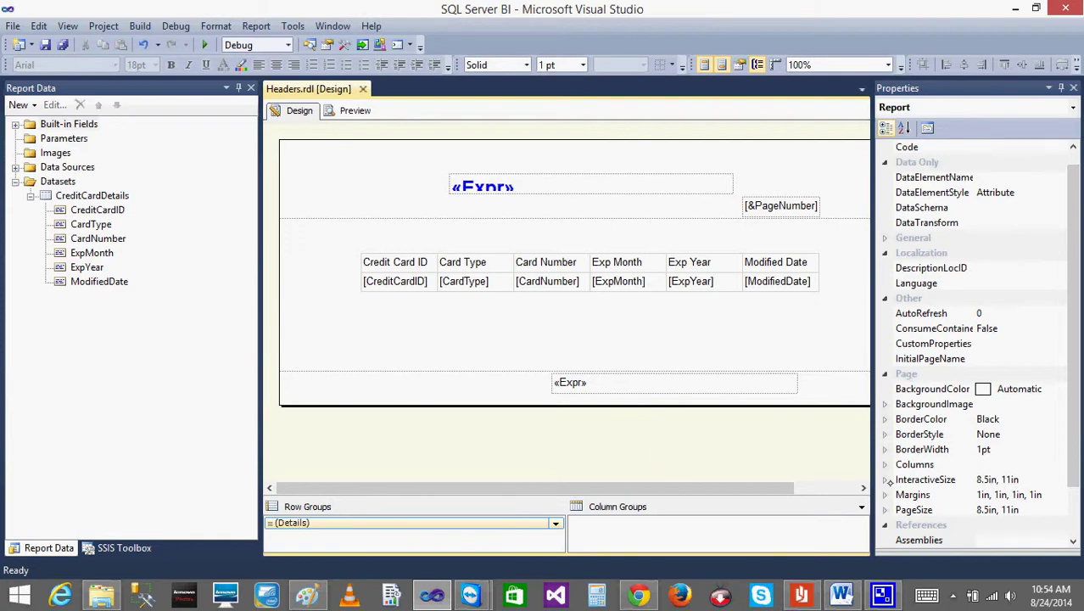
{"action": "left_click", "coordinate": [886, 480]}
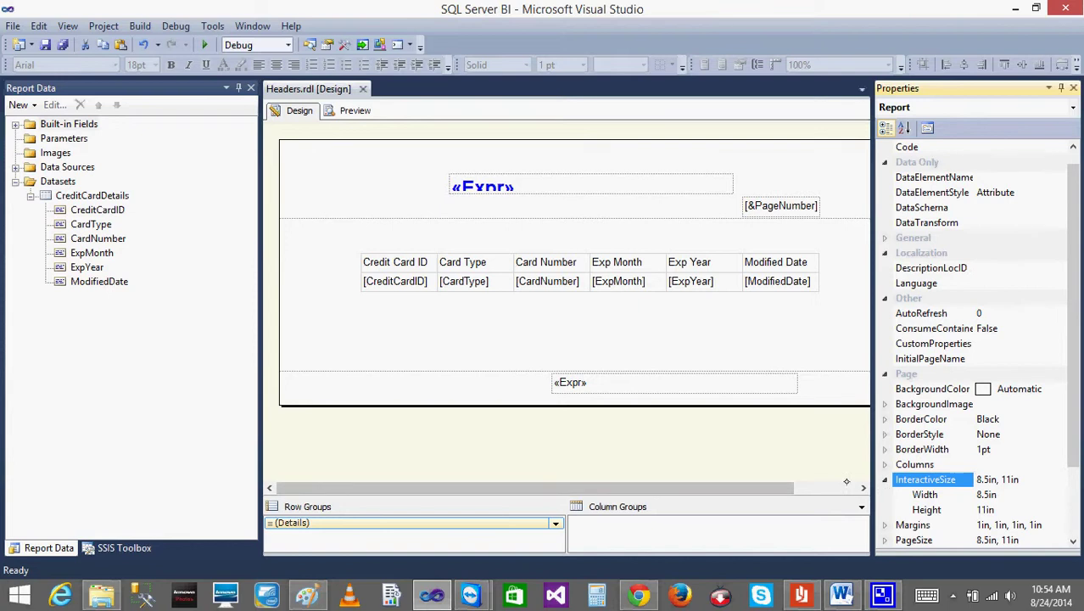
{"action": "left_click", "coordinate": [825, 445]}
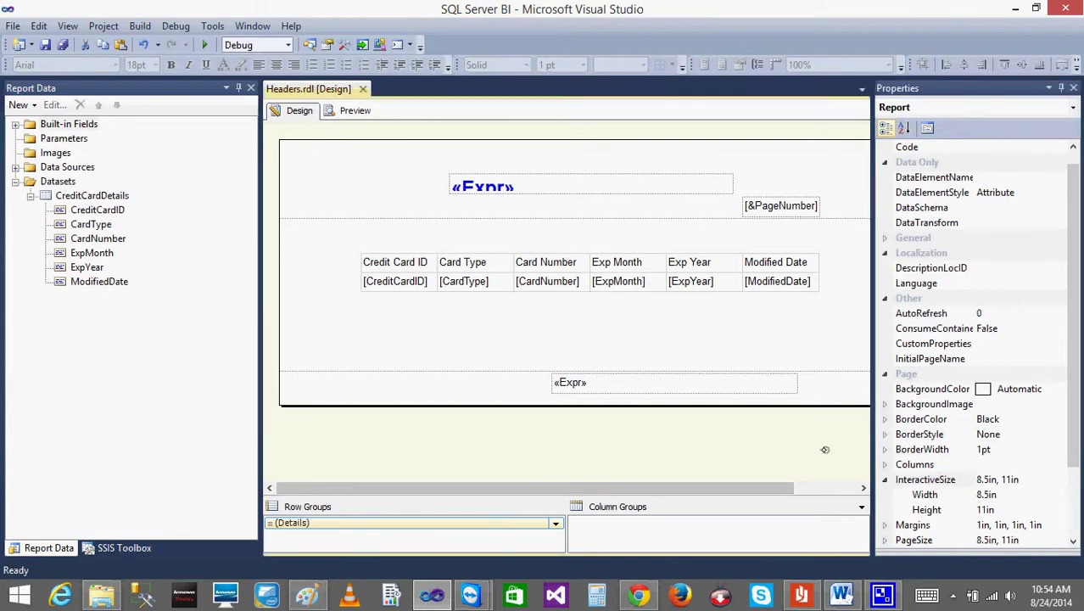
{"action": "right_click", "coordinate": [569, 443]}
{"action": "left_click", "coordinate": [644, 517]}
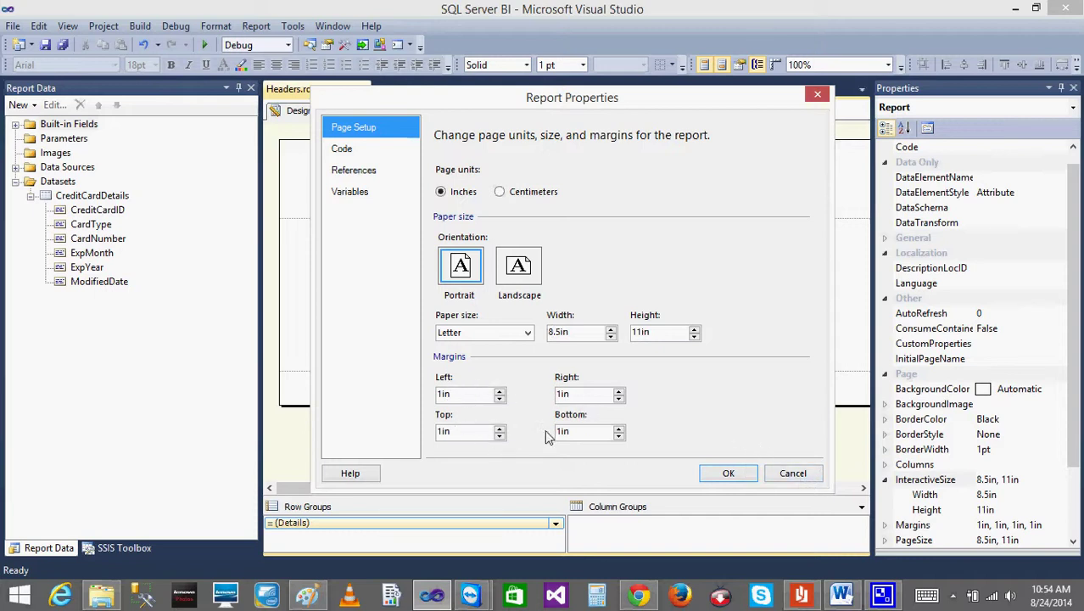
{"action": "left_click", "coordinate": [793, 473]}
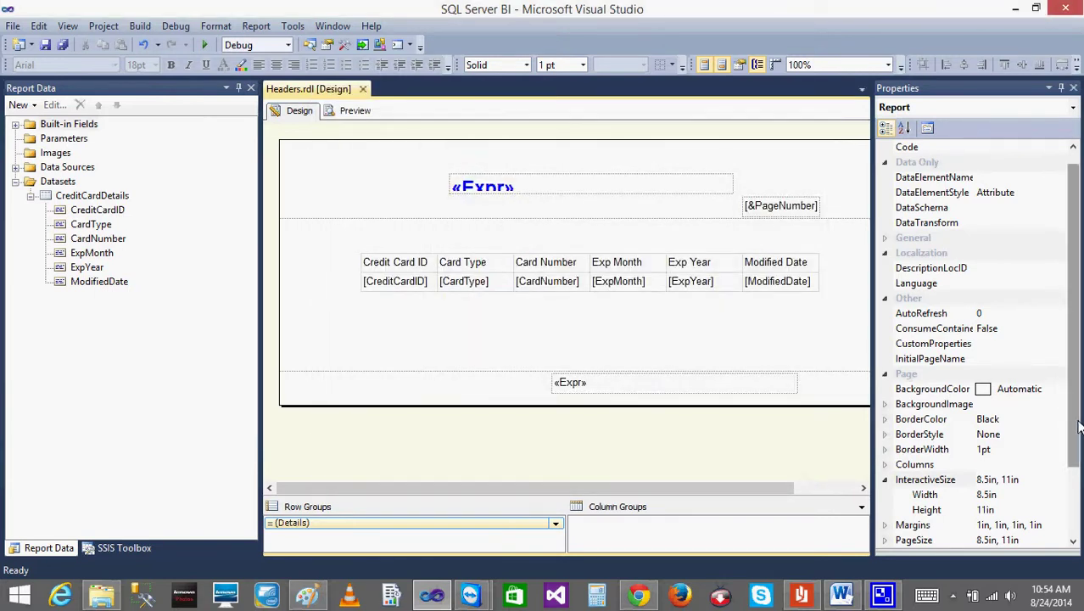
- Compare the whole report's page size and margins with the report body's width and height
{"action": "left_click", "coordinate": [1047, 404]}
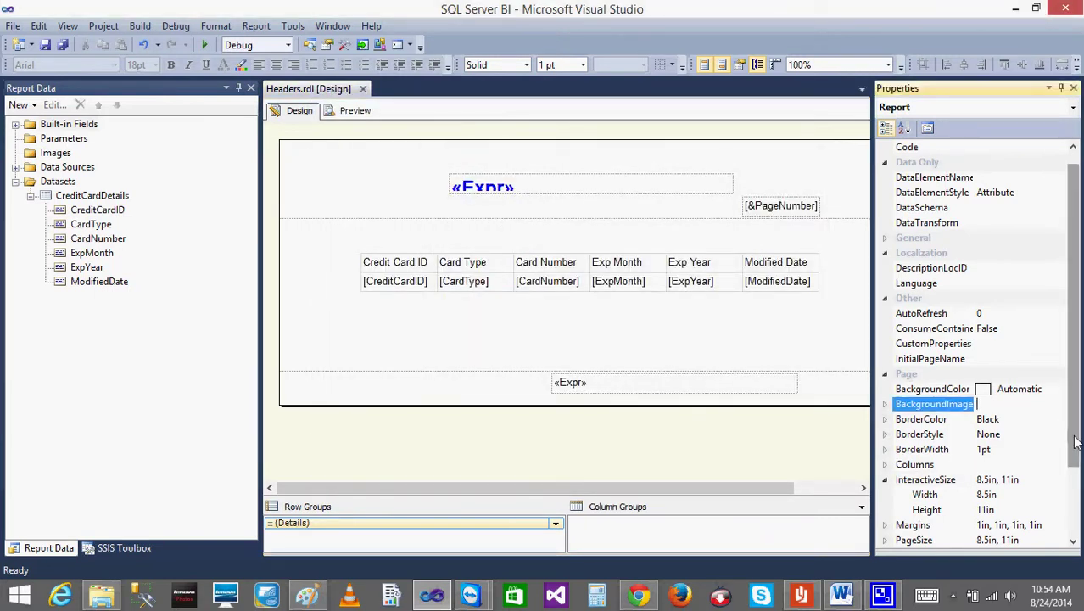
{"action": "left_click_drag", "start_coordinate": [1075, 441], "coordinate": [1076, 505]}
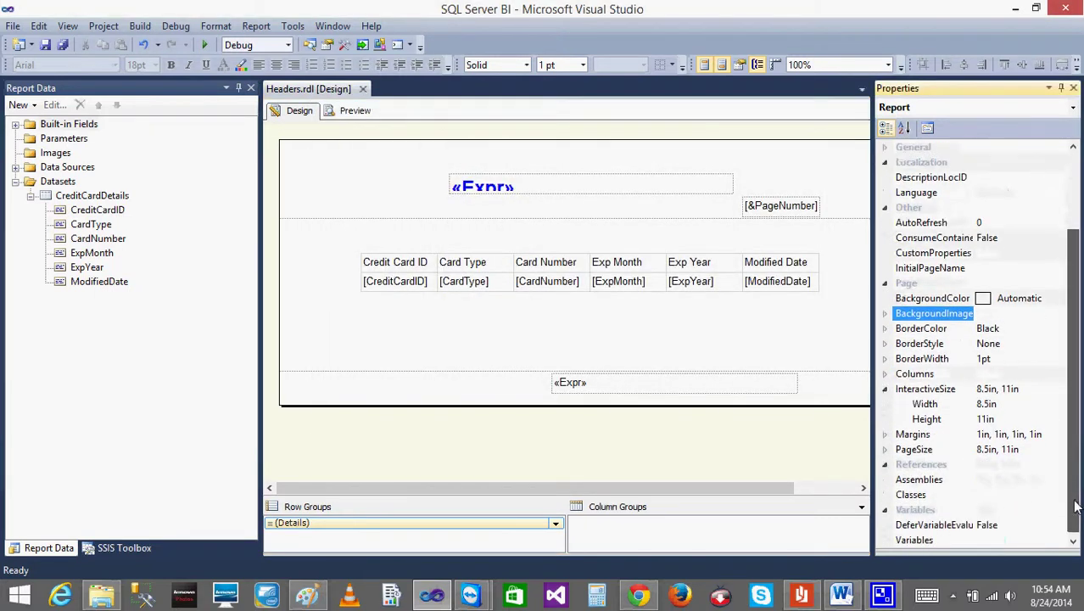
{"action": "left_click", "coordinate": [651, 323]}
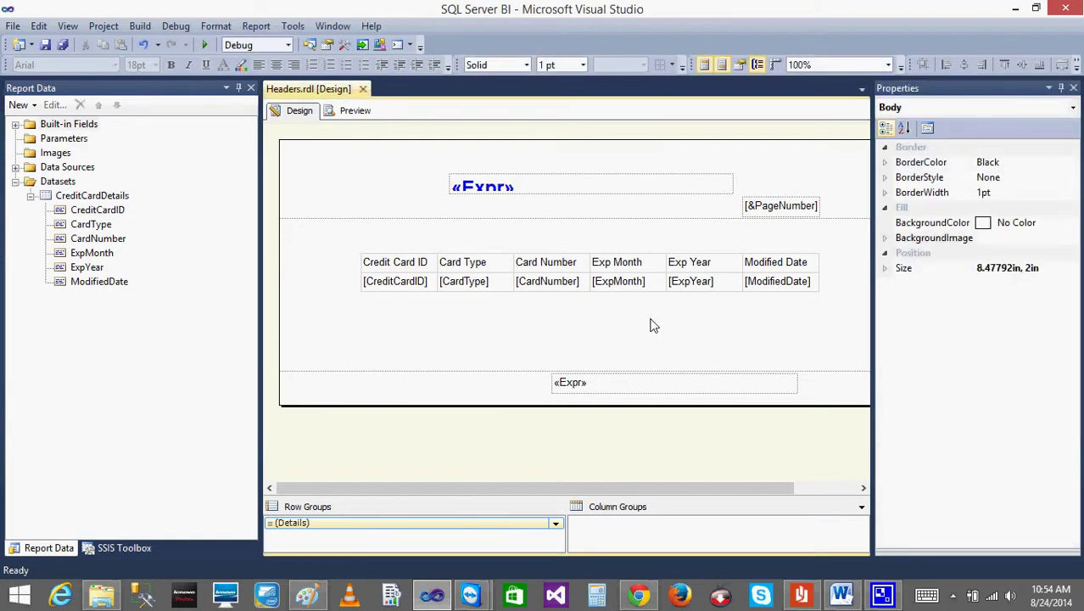
{"action": "left_click", "coordinate": [648, 448]}
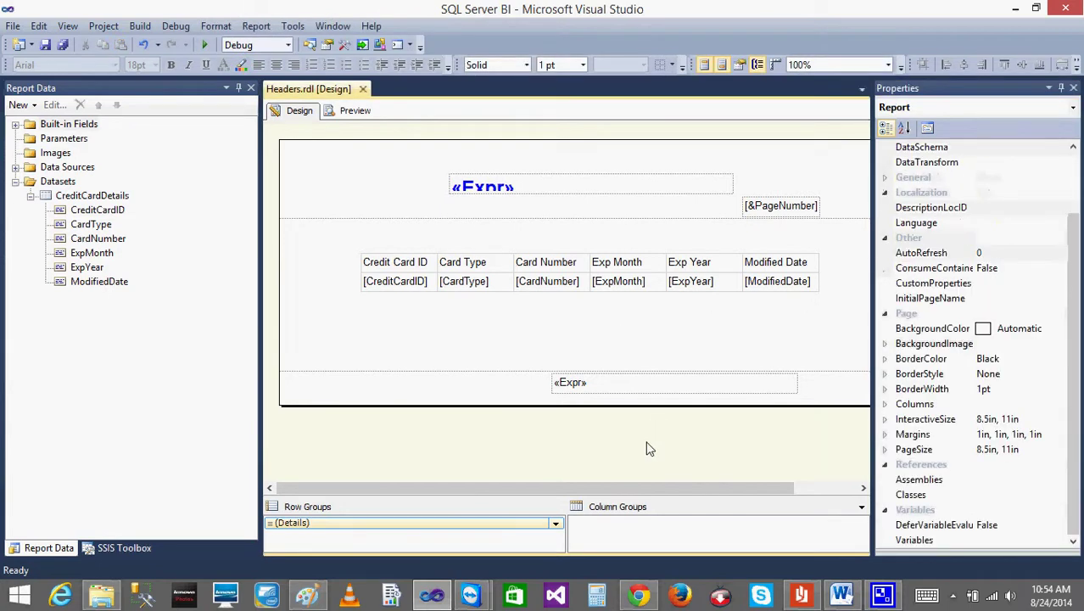
{"action": "left_click", "coordinate": [642, 314]}
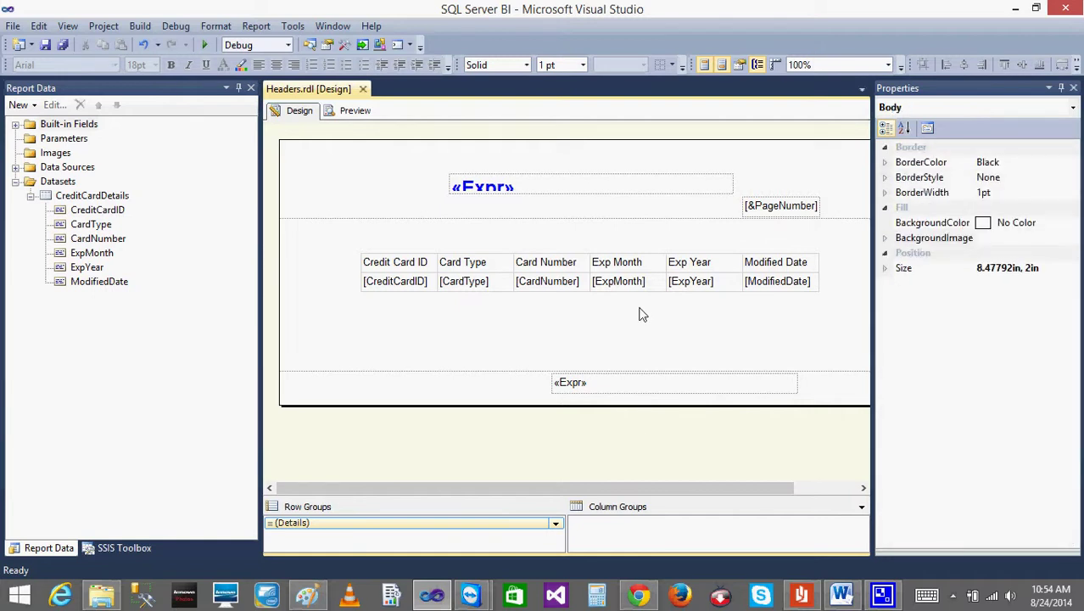
{"action": "left_click", "coordinate": [883, 268]}
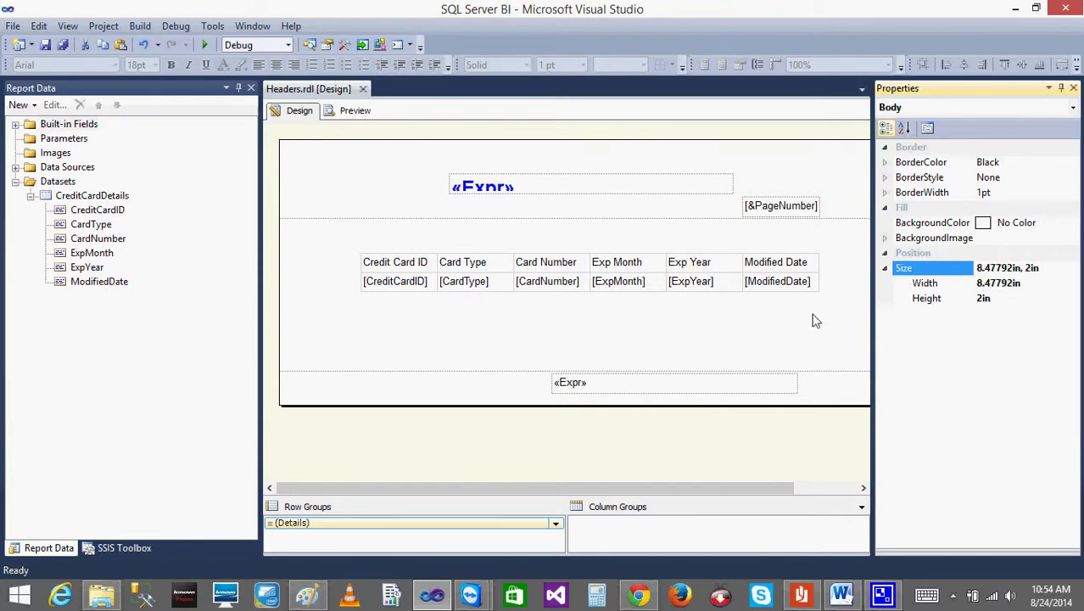
- Review the left and right margins in the report's page setup, and the width and height of the report body
{"action": "right_click", "coordinate": [689, 449]}
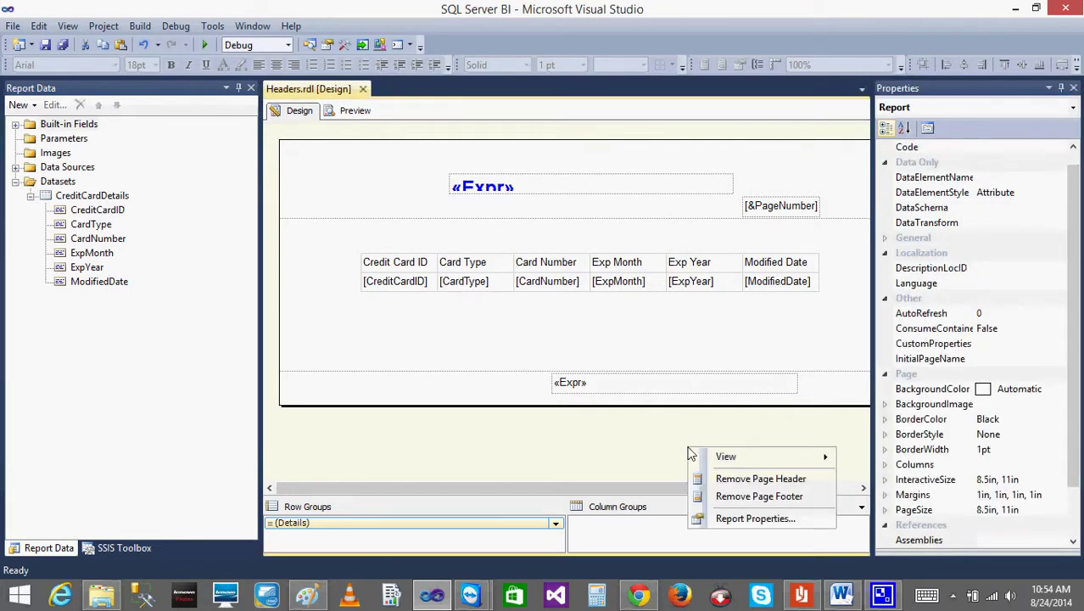
{"action": "left_click", "coordinate": [755, 517]}
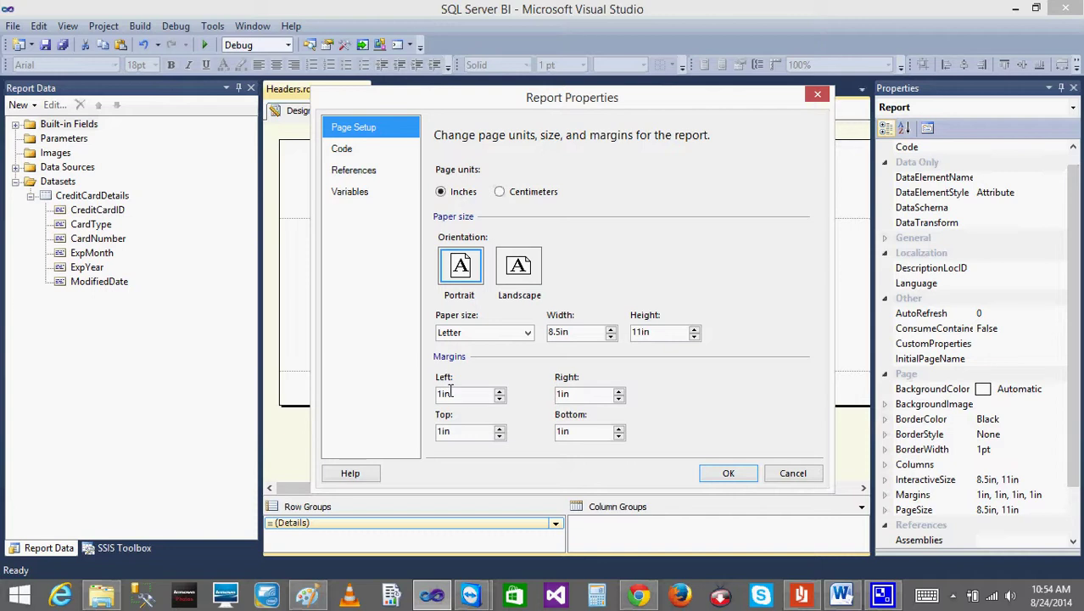
{"action": "left_click", "coordinate": [592, 396]}
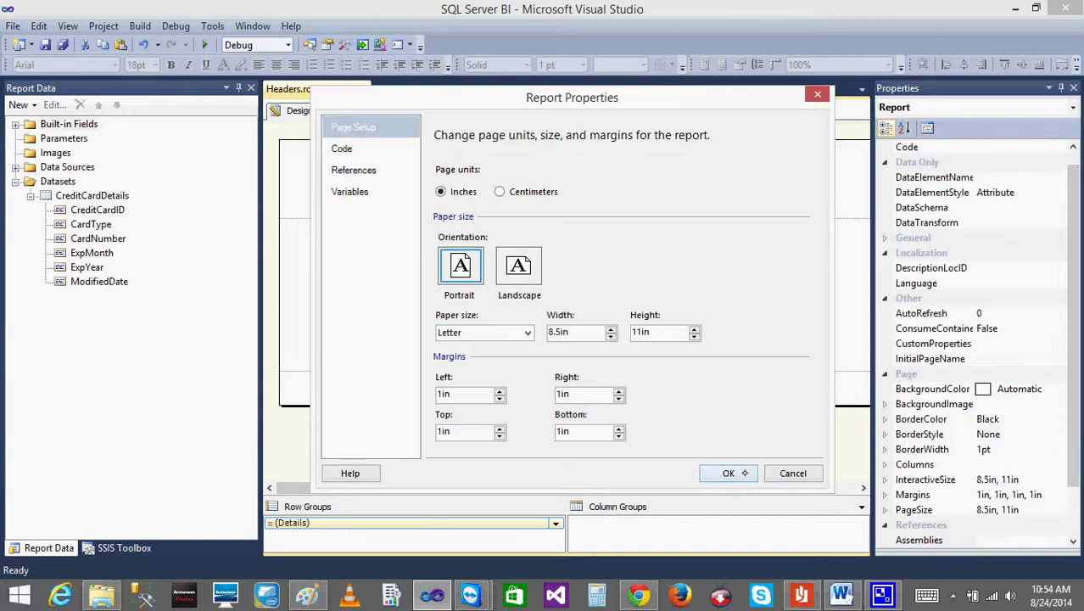
{"action": "left_click", "coordinate": [739, 472]}
{"action": "left_click", "coordinate": [676, 332]}
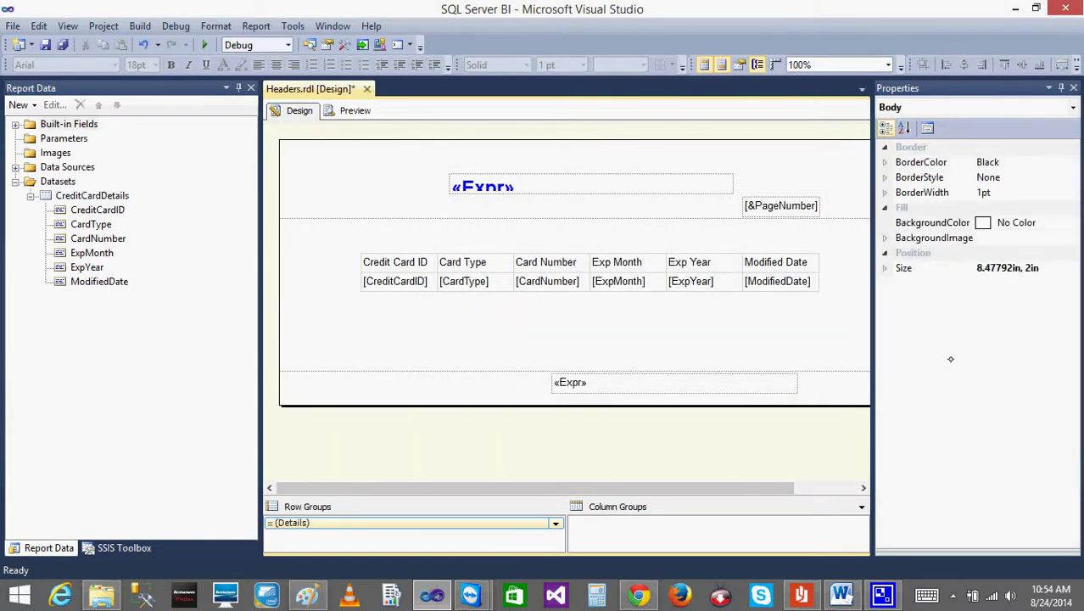
{"action": "left_click", "coordinate": [884, 268]}
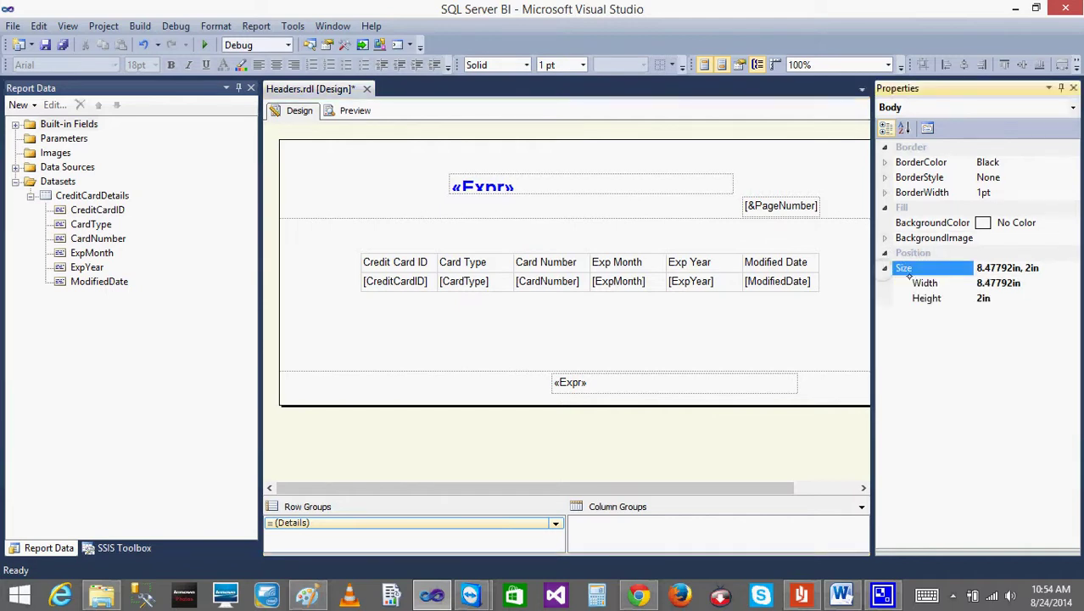
- Check the paper width in the report's page setup and dismiss the report properties without changes
{"action": "left_click", "coordinate": [683, 429]}
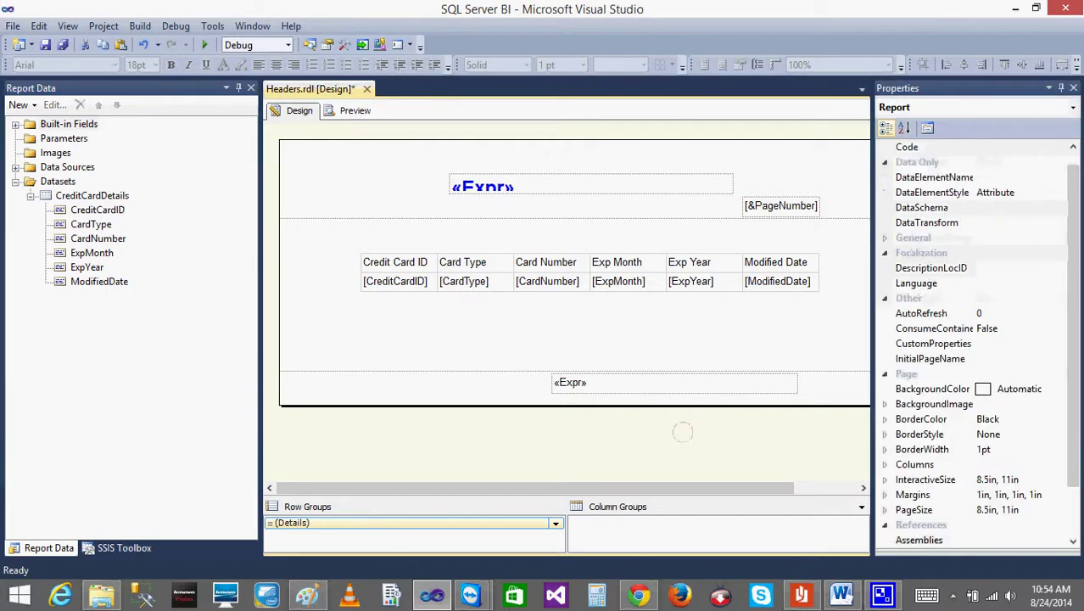
{"action": "right_click", "coordinate": [682, 429]}
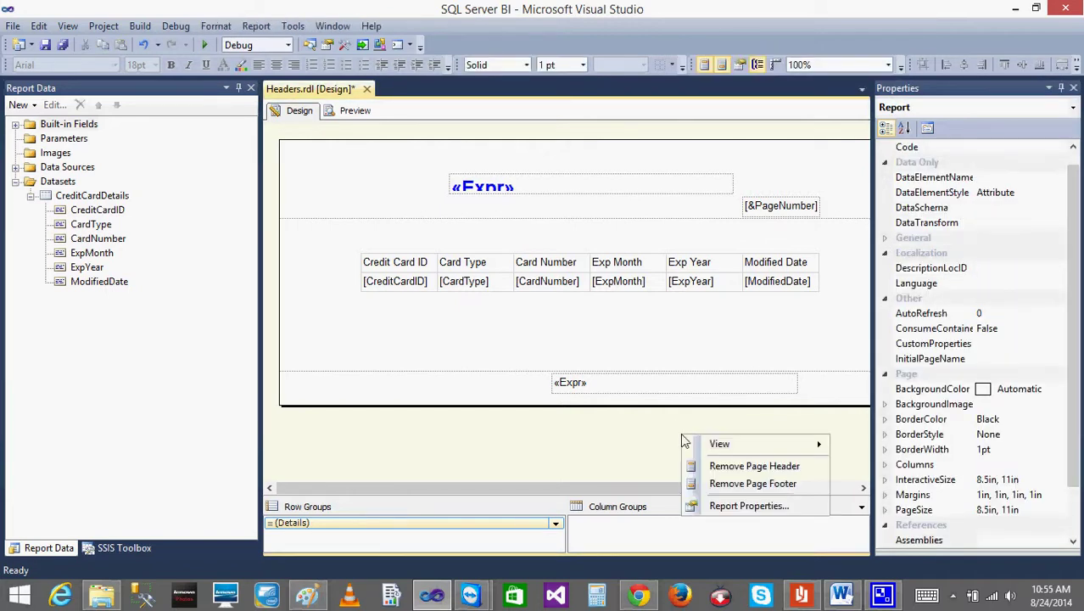
{"action": "left_click", "coordinate": [752, 505]}
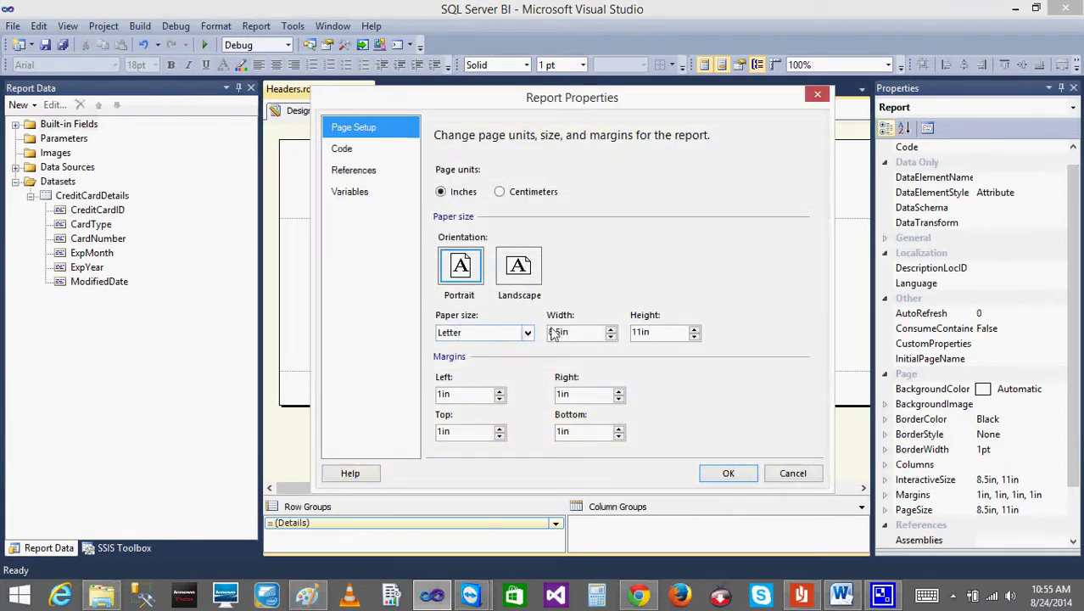
{"action": "left_click", "coordinate": [793, 472]}
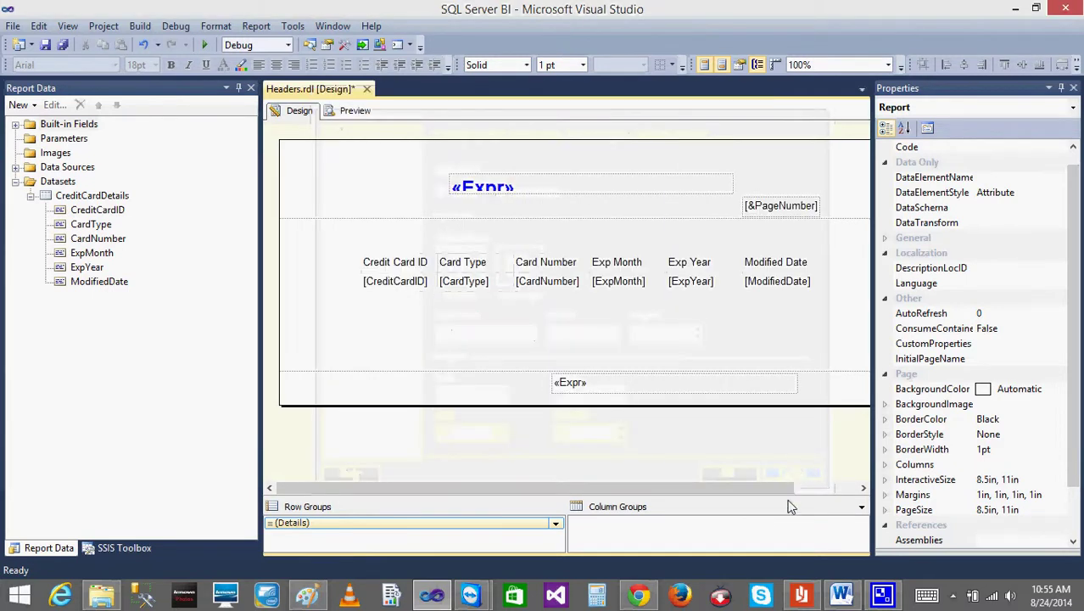
- Switch to Paint and write the summed width check 10.4 <= 8.5 below the first inequality
{"action": "left_click", "coordinate": [307, 594]}
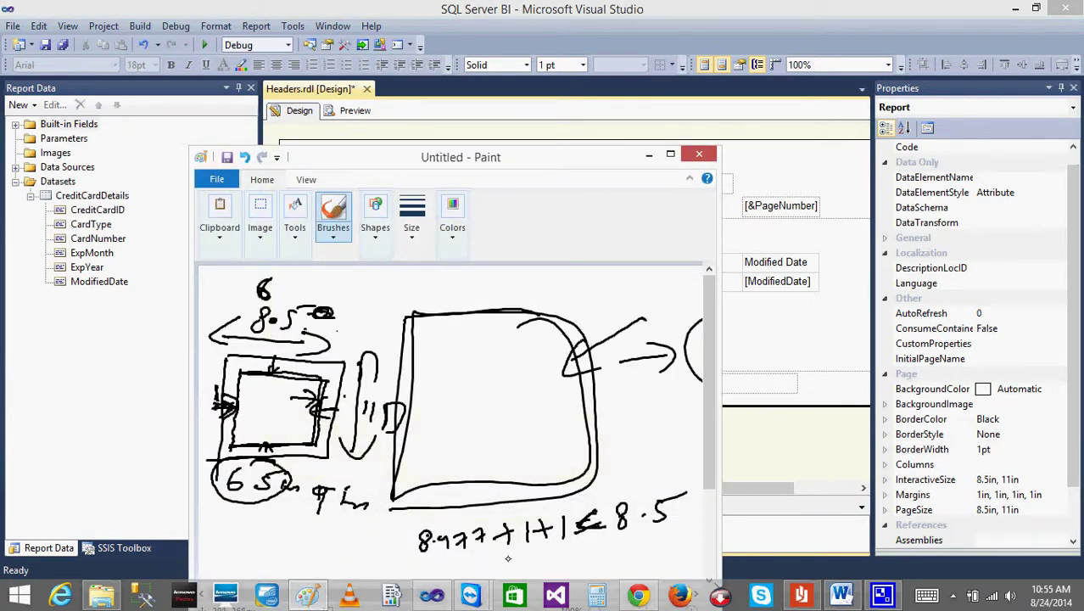
{"action": "mouse_move", "coordinate": [490, 562]}
{"action": "left_mouse_down"}
{"action": "mouse_move", "coordinate": [501, 563]}
{"action": "mouse_move", "coordinate": [474, 574]}
{"action": "mouse_move", "coordinate": [536, 566]}
{"action": "left_mouse_up"}
{"action": "left_click", "coordinate": [482, 569]}
{"action": "left_click", "coordinate": [509, 566]}
{"action": "left_click_drag", "start_coordinate": [531, 557], "coordinate": [529, 579]}
{"action": "mouse_move", "coordinate": [583, 547]}
{"action": "left_mouse_down"}
{"action": "mouse_move", "coordinate": [566, 572]}
{"action": "mouse_move", "coordinate": [626, 541]}
{"action": "mouse_move", "coordinate": [654, 532]}
{"action": "left_mouse_up"}
{"action": "left_click", "coordinate": [611, 552]}
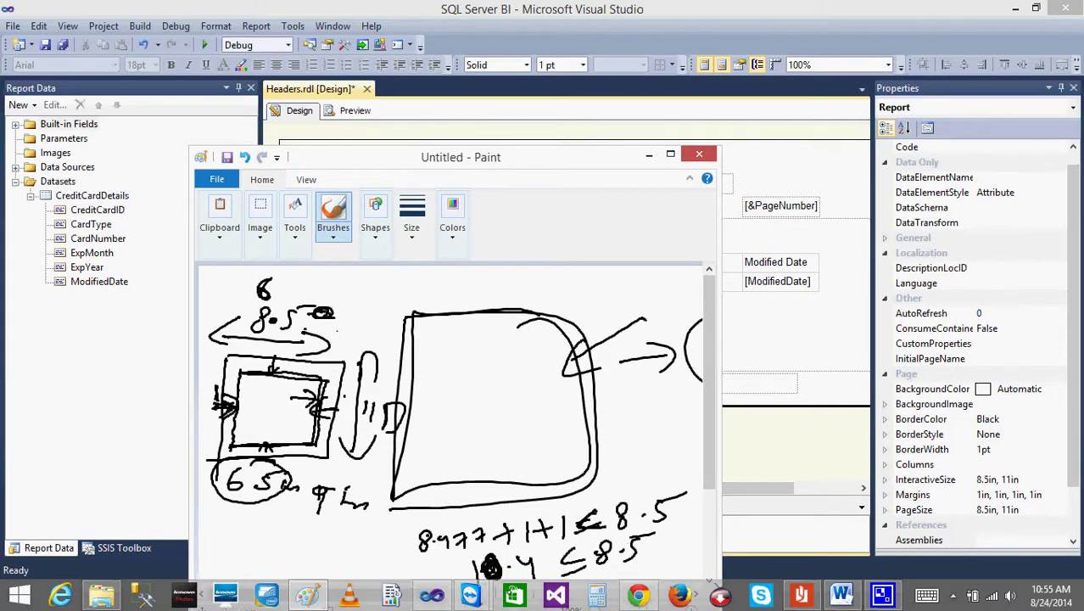
- Circle the 8.477 body width and the 10.4 sum, and return to Visual Studio keeping the unsaved sketch open
{"action": "mouse_move", "coordinate": [495, 547]}
{"action": "left_mouse_down"}
{"action": "mouse_move", "coordinate": [513, 575]}
{"action": "mouse_move", "coordinate": [538, 568]}
{"action": "mouse_move", "coordinate": [539, 552]}
{"action": "mouse_move", "coordinate": [471, 553]}
{"action": "left_mouse_up"}
{"action": "mouse_move", "coordinate": [450, 511]}
{"action": "left_mouse_down"}
{"action": "mouse_move", "coordinate": [472, 567]}
{"action": "mouse_move", "coordinate": [492, 533]}
{"action": "left_mouse_up"}
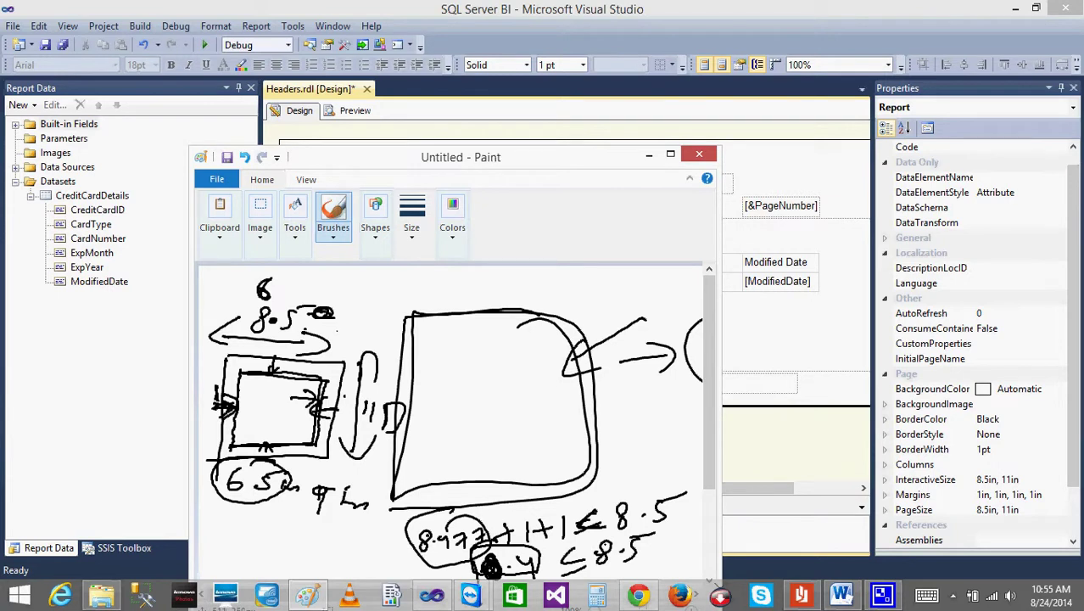
{"action": "left_click", "coordinate": [698, 155]}
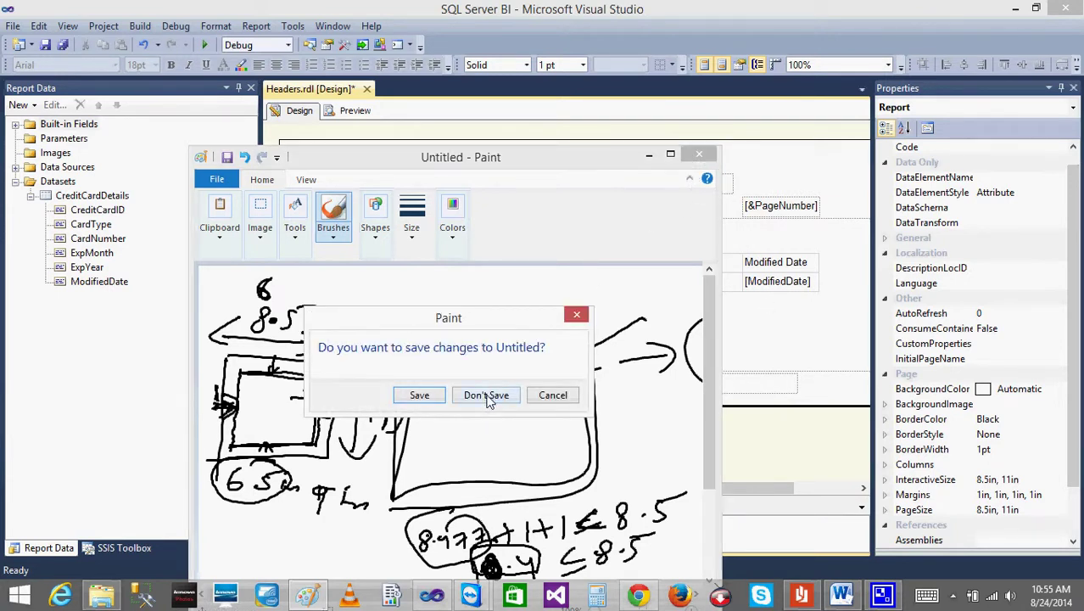
{"action": "left_click", "coordinate": [559, 395]}
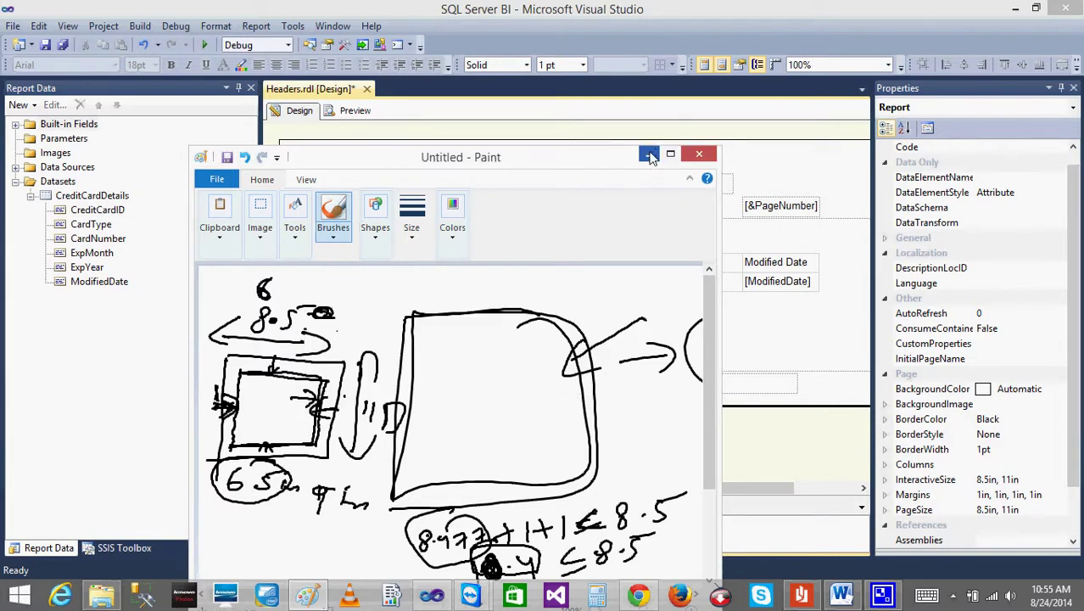
{"action": "left_click", "coordinate": [650, 156]}
- Move the credit card table to the upper-left corner of the body, and shift the header's title expression left above it
{"action": "left_click", "coordinate": [384, 281]}
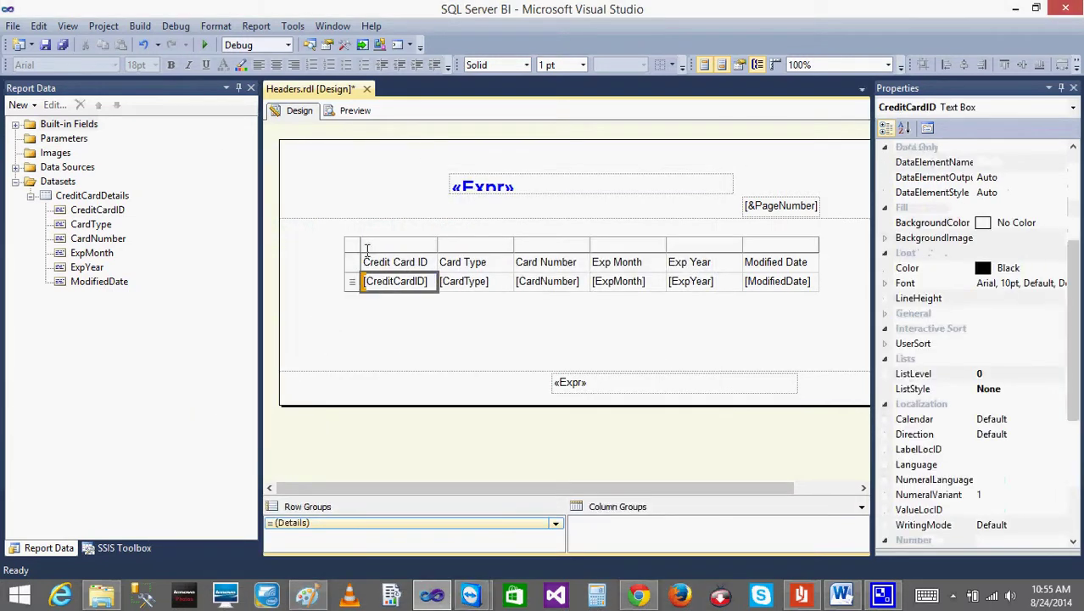
{"action": "left_click", "coordinate": [360, 246]}
{"action": "left_click_drag", "start_coordinate": [370, 248], "coordinate": [294, 222]}
{"action": "left_click", "coordinate": [466, 173]}
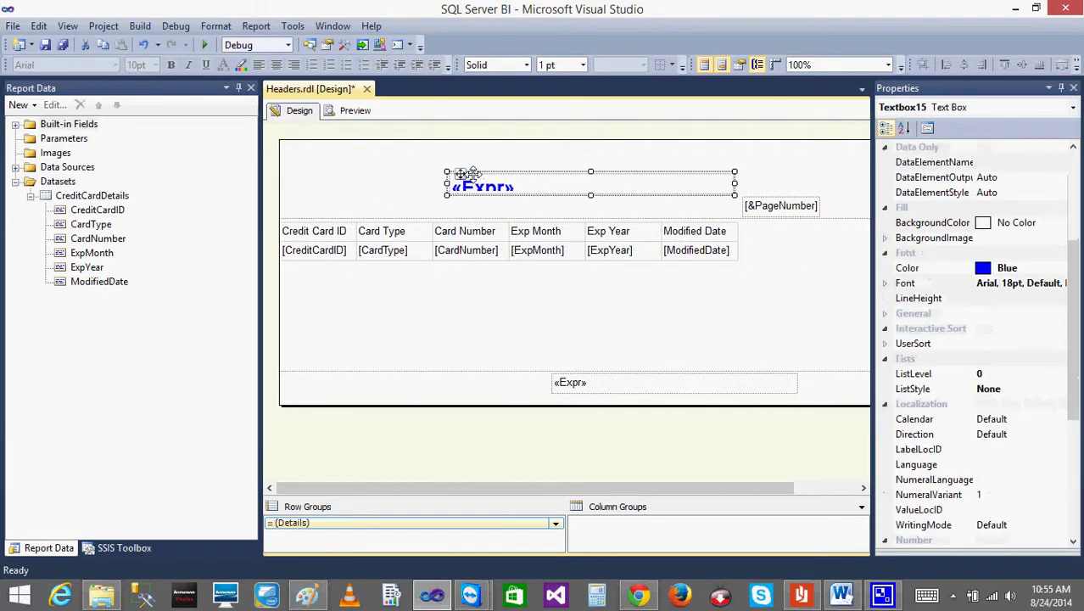
{"action": "left_click_drag", "start_coordinate": [460, 173], "coordinate": [349, 164]}
- Move the page number text box left in the header so it lines up with the table's right edge
{"action": "left_click", "coordinate": [771, 209]}
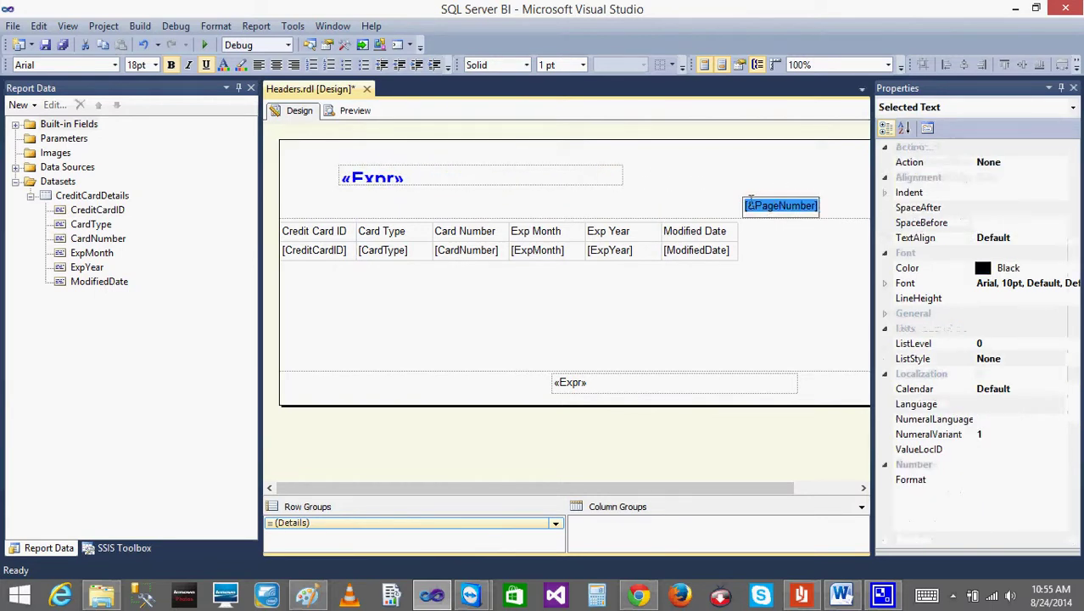
{"action": "left_click", "coordinate": [730, 208]}
{"action": "left_click", "coordinate": [767, 218]}
{"action": "left_click_drag", "start_coordinate": [753, 197], "coordinate": [678, 195]}
- Move the footer's expression text box left so its right edge aligns with the table's right edge
{"action": "left_click", "coordinate": [754, 334]}
{"action": "left_click", "coordinate": [720, 398]}
{"action": "left_click", "coordinate": [636, 392]}
{"action": "left_click_drag", "start_coordinate": [563, 374], "coordinate": [505, 374]}
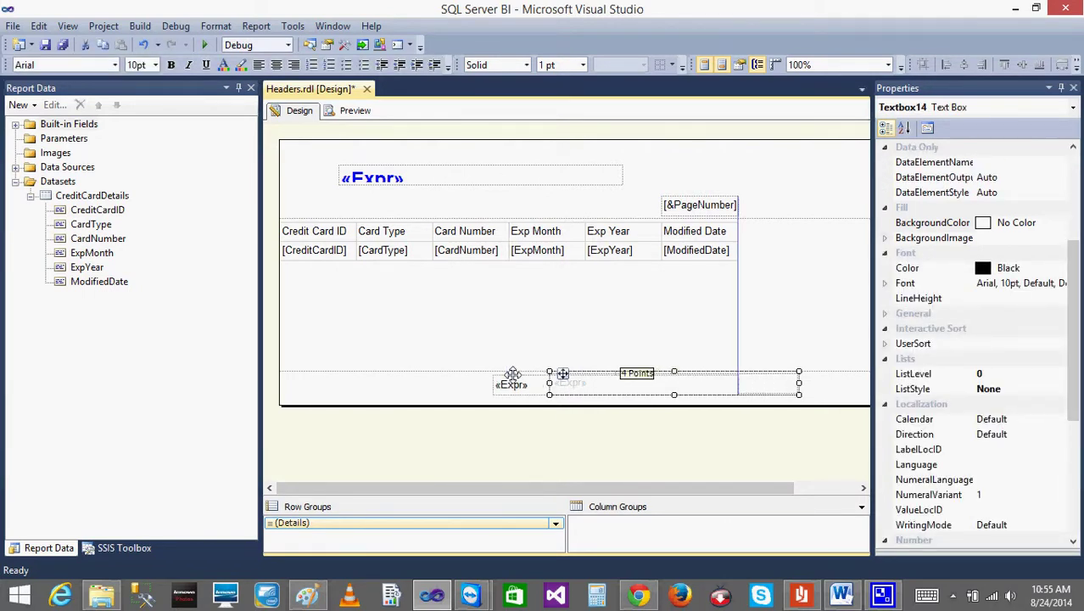
- Narrow the report body to 6 in at the table's right edge, and check its width and the page margins
{"action": "left_click", "coordinate": [822, 307]}
{"action": "left_click_drag", "start_coordinate": [654, 493], "coordinate": [715, 492]}
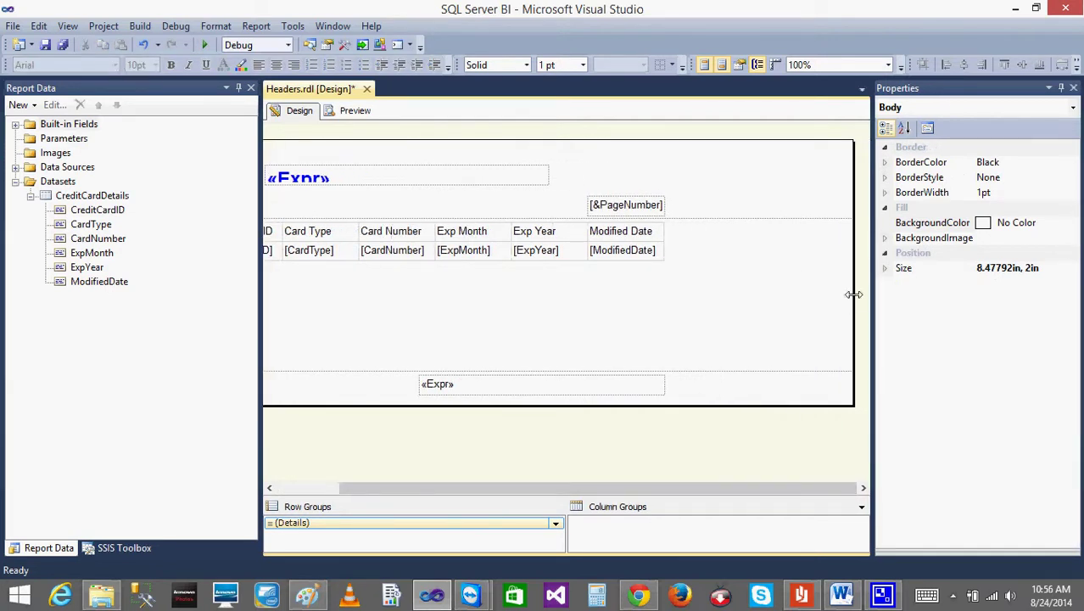
{"action": "left_click_drag", "start_coordinate": [846, 294], "coordinate": [662, 303]}
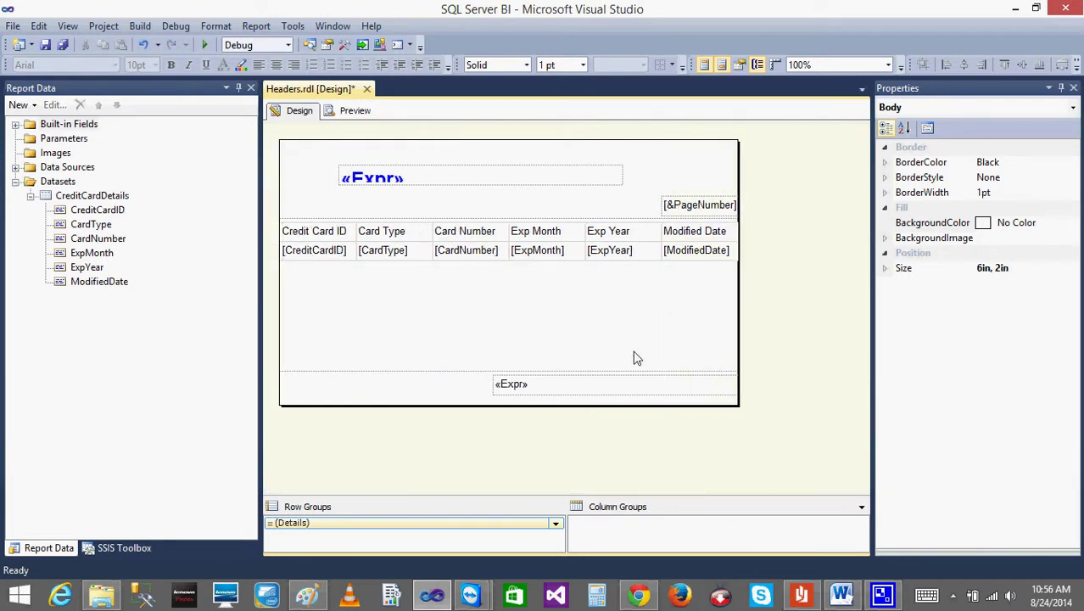
{"action": "left_click", "coordinate": [883, 269]}
{"action": "left_click", "coordinate": [984, 283]}
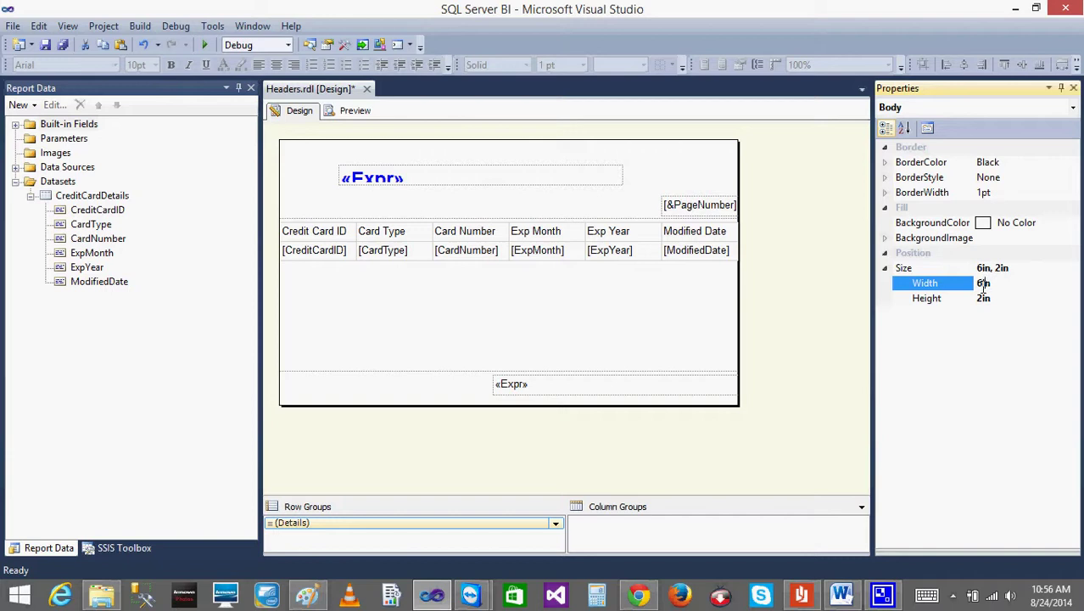
{"action": "left_click", "coordinate": [743, 450]}
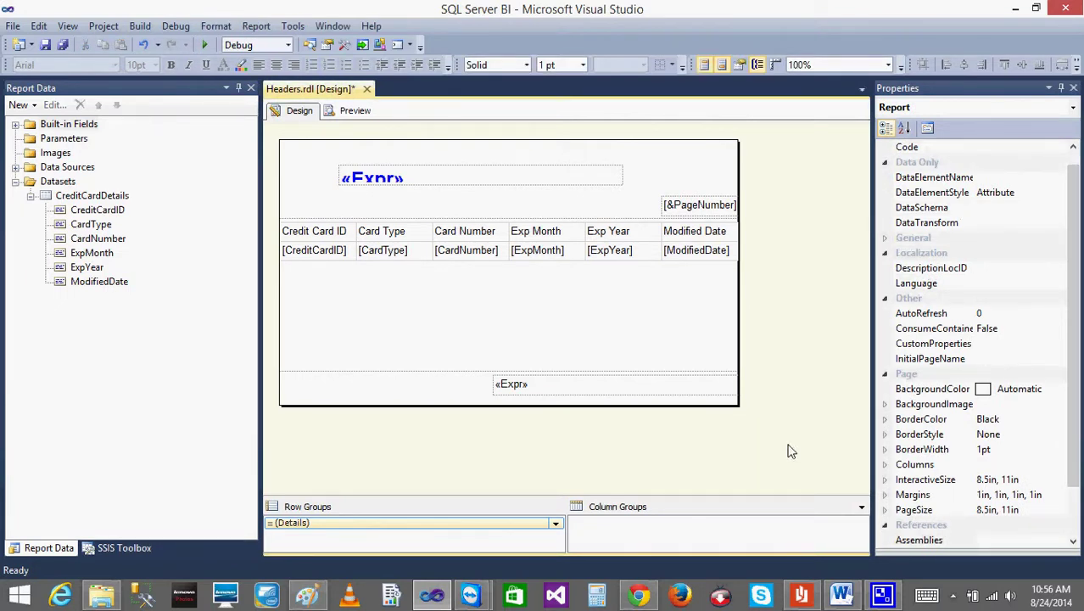
- Preview the report in print layout and examine the first page down to its footer
{"action": "left_click", "coordinate": [355, 111]}
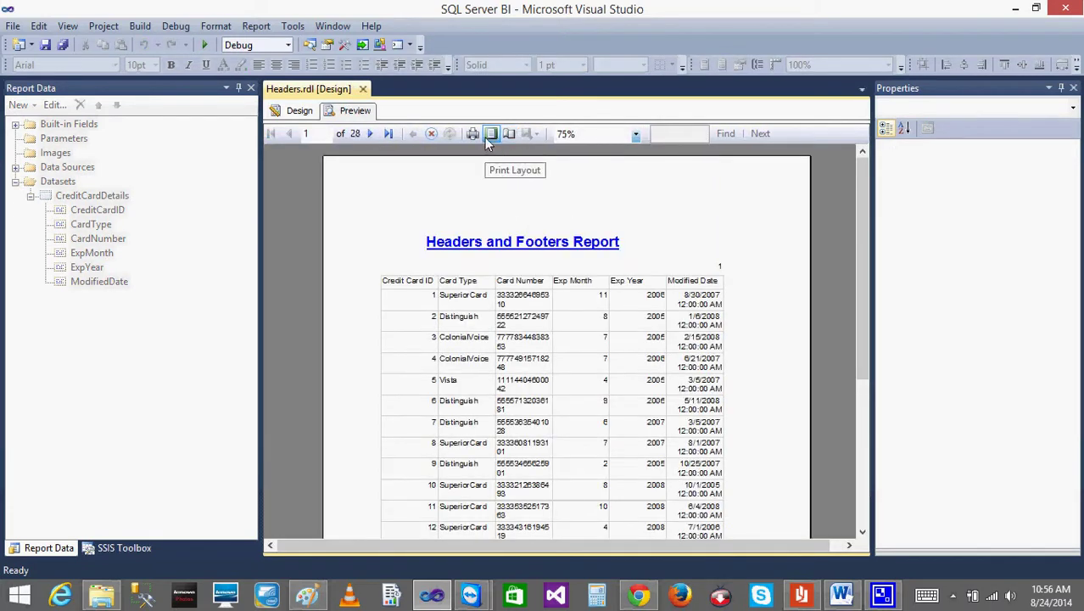
{"action": "left_click", "coordinate": [490, 135]}
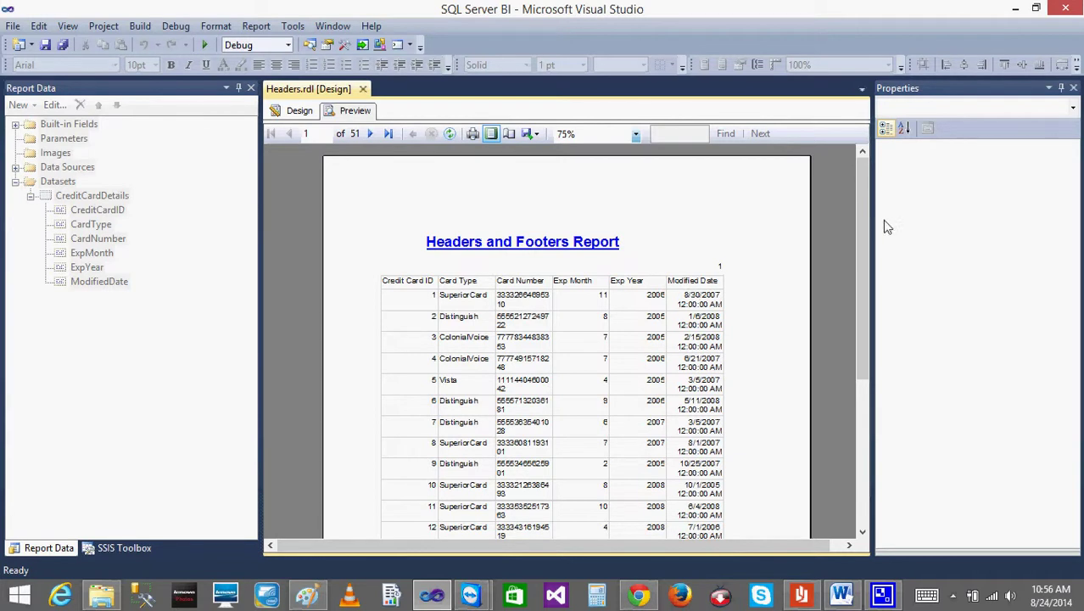
{"action": "left_click_drag", "start_coordinate": [859, 241], "coordinate": [852, 441]}
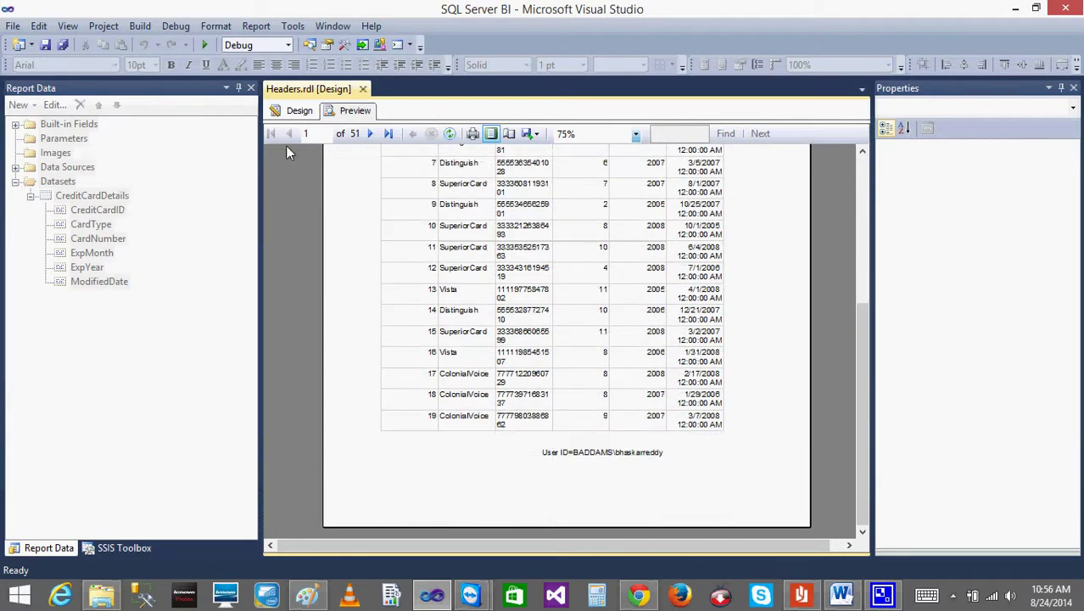
- Page forward through the print layout from page 2 to beyond page 21, checking for blank pages
{"action": "left_click", "coordinate": [370, 134]}
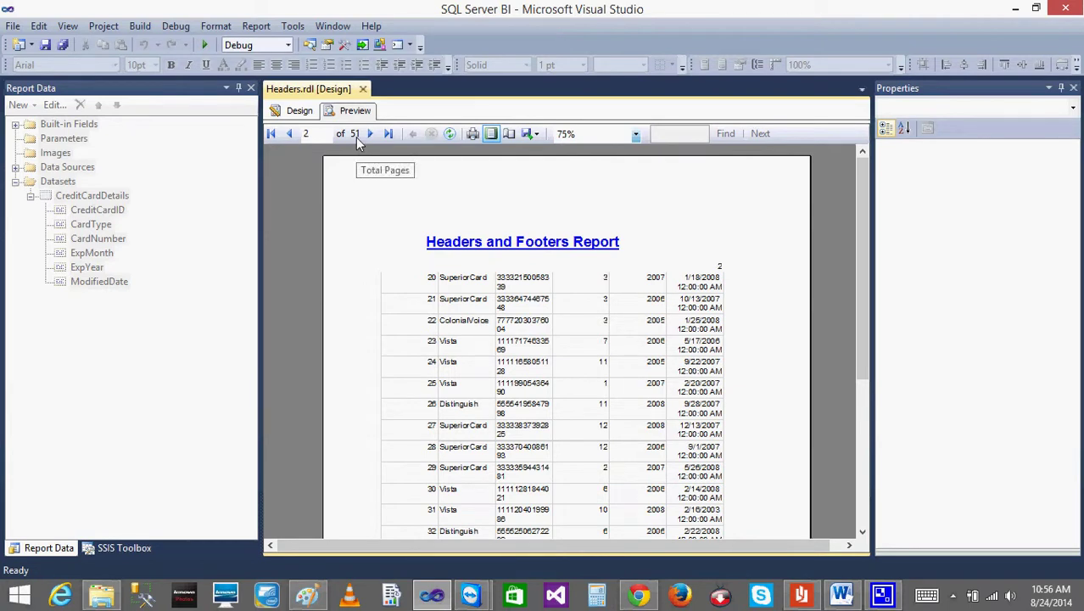
{"action": "left_click", "coordinate": [370, 136]}
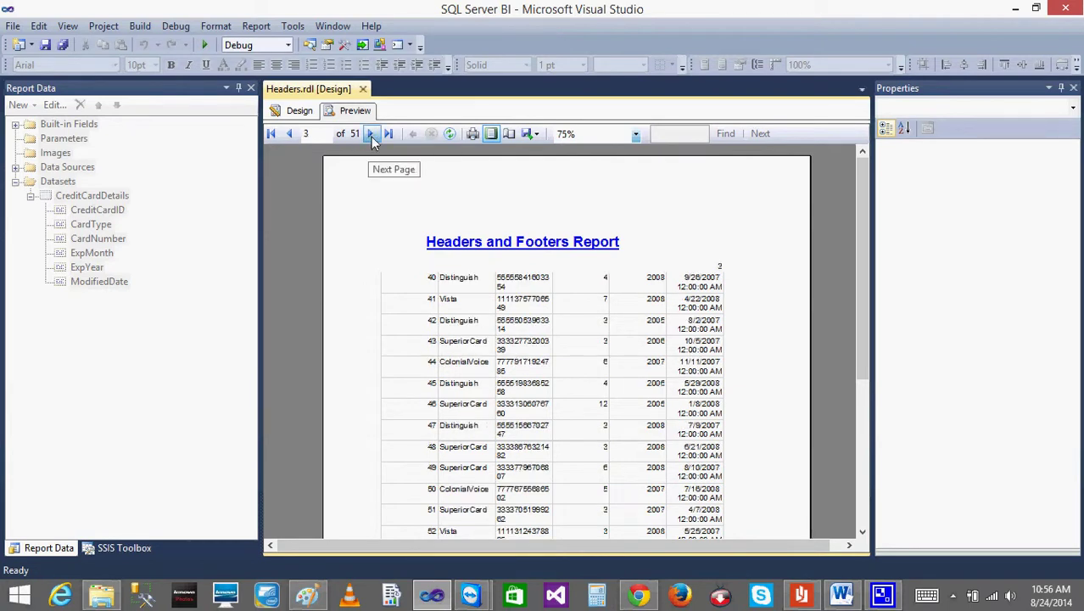
{"action": "left_click", "coordinate": [372, 136]}
{"action": "left_click", "coordinate": [371, 135]}
{"action": "left_click", "coordinate": [372, 136]}
{"action": "left_click", "coordinate": [371, 136]}
{"action": "left_click", "coordinate": [372, 136]}
{"action": "left_click", "coordinate": [371, 136]}
{"action": "left_click", "coordinate": [372, 136]}
{"action": "left_click", "coordinate": [371, 136]}
{"action": "double_click", "coordinate": [372, 135]}
{"action": "double_click", "coordinate": [372, 136]}
{"action": "double_click", "coordinate": [372, 136]}
{"action": "double_click", "coordinate": [374, 135]}
{"action": "left_click", "coordinate": [373, 136]}
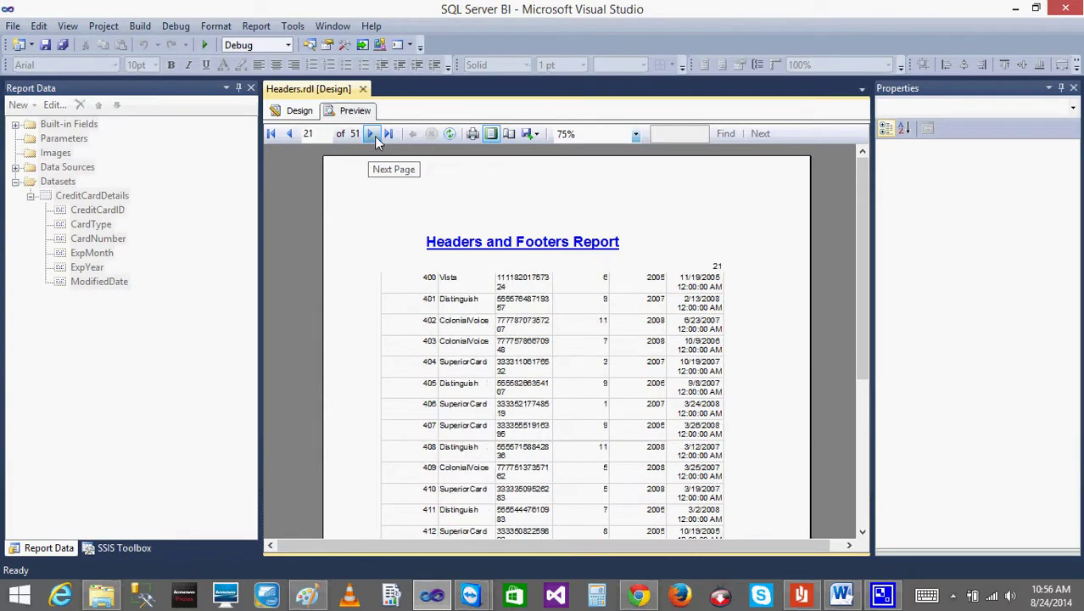
{"action": "double_click", "coordinate": [374, 135]}
{"action": "left_click", "coordinate": [374, 136]}
- Compare the report body's width with the page width and the left and right margins in the report's page setup
{"action": "left_click", "coordinate": [298, 110]}
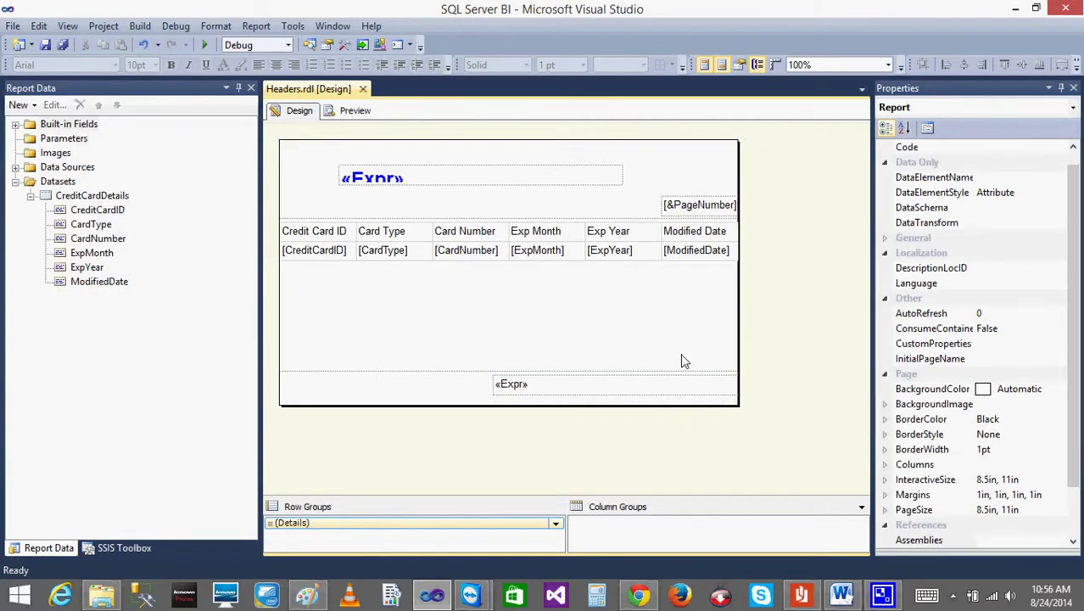
{"action": "left_click", "coordinate": [621, 337]}
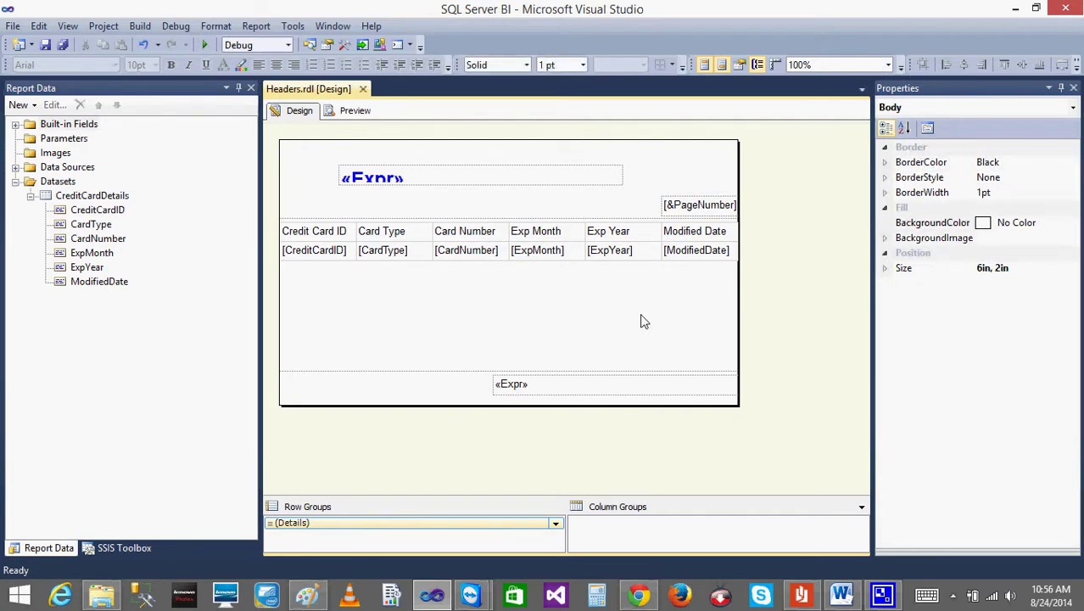
{"action": "left_click", "coordinate": [884, 269]}
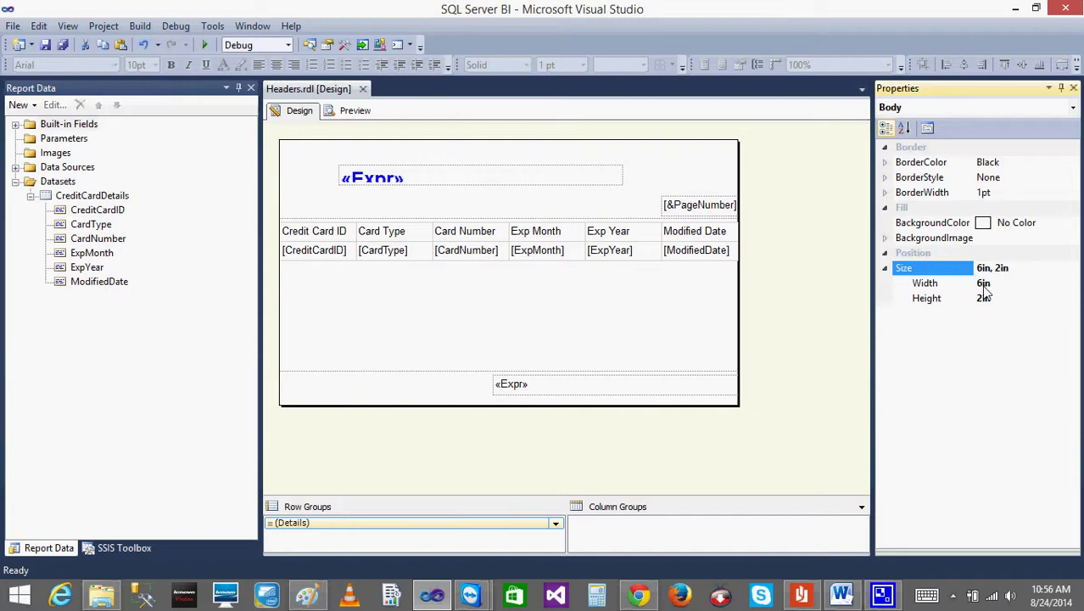
{"action": "left_click", "coordinate": [616, 356]}
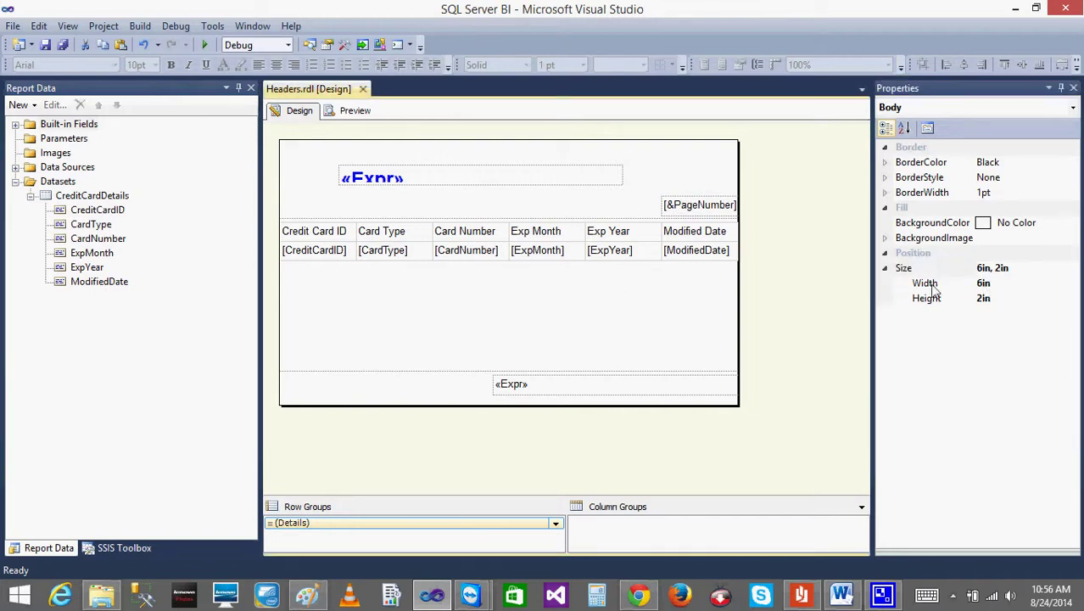
{"action": "right_click", "coordinate": [593, 472]}
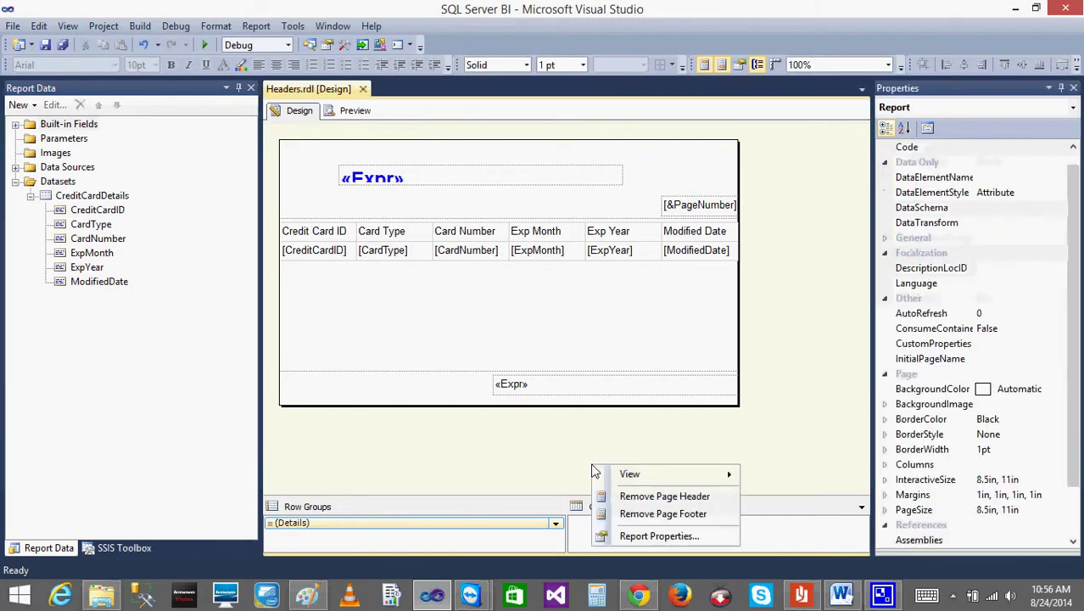
{"action": "left_click", "coordinate": [655, 536]}
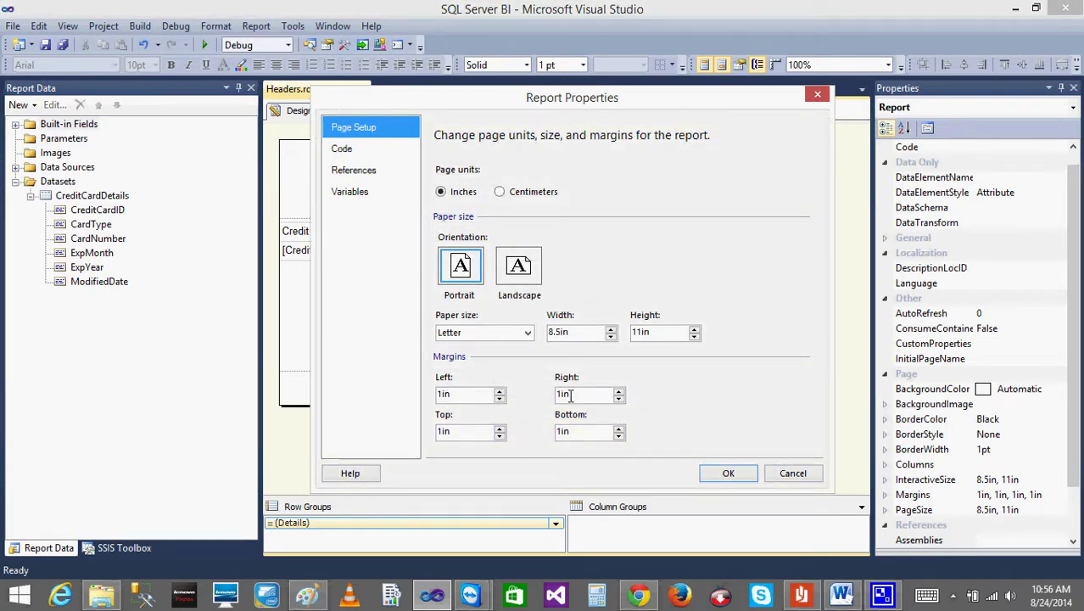
{"action": "left_click", "coordinate": [580, 335]}
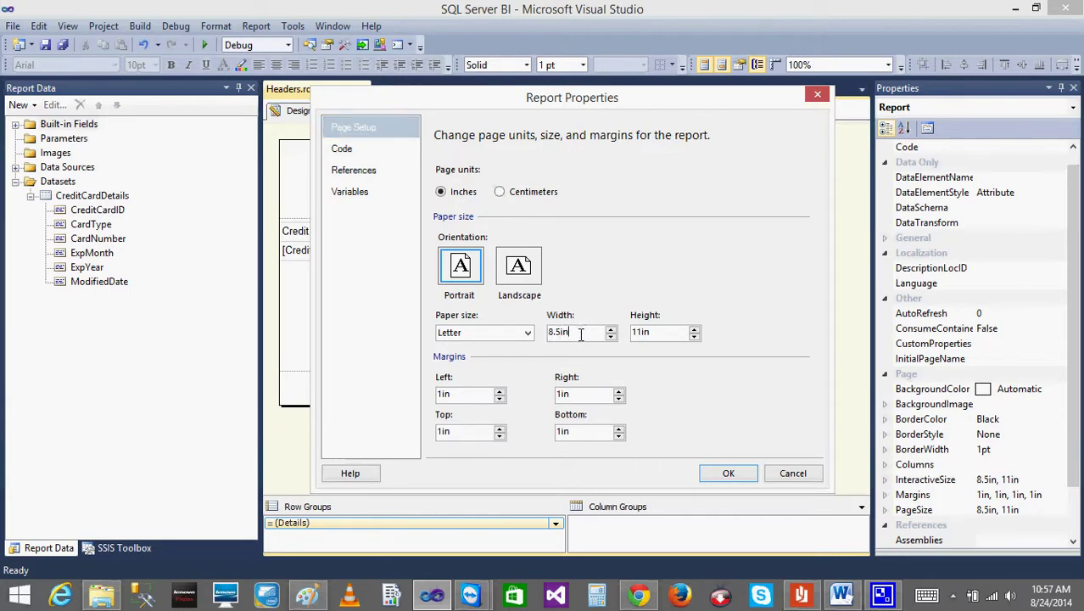
{"action": "left_click", "coordinate": [785, 477]}
{"action": "left_click", "coordinate": [645, 310]}
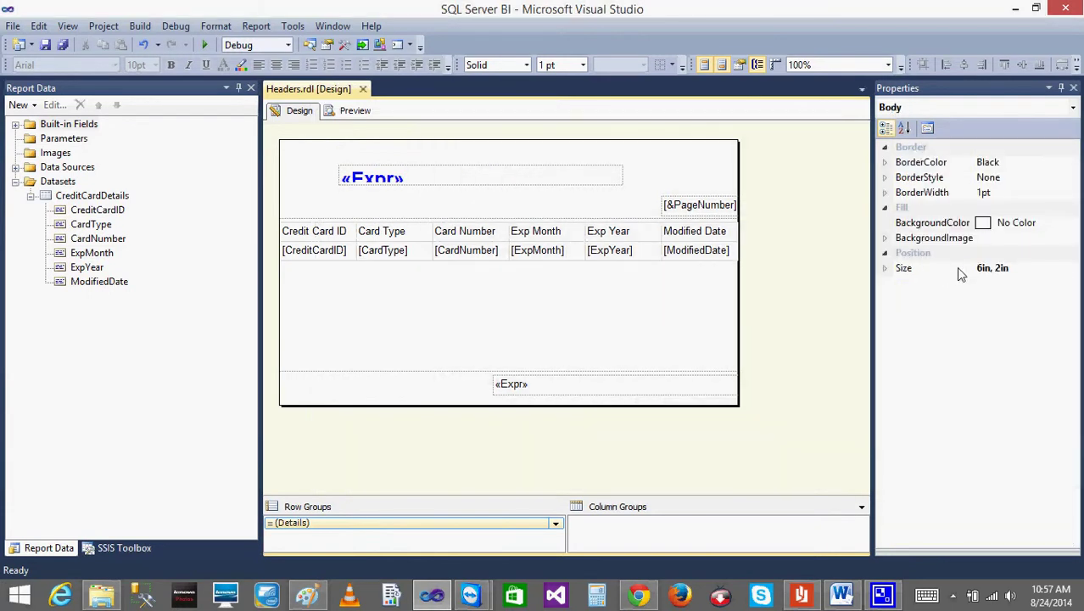
{"action": "left_click", "coordinate": [884, 268]}
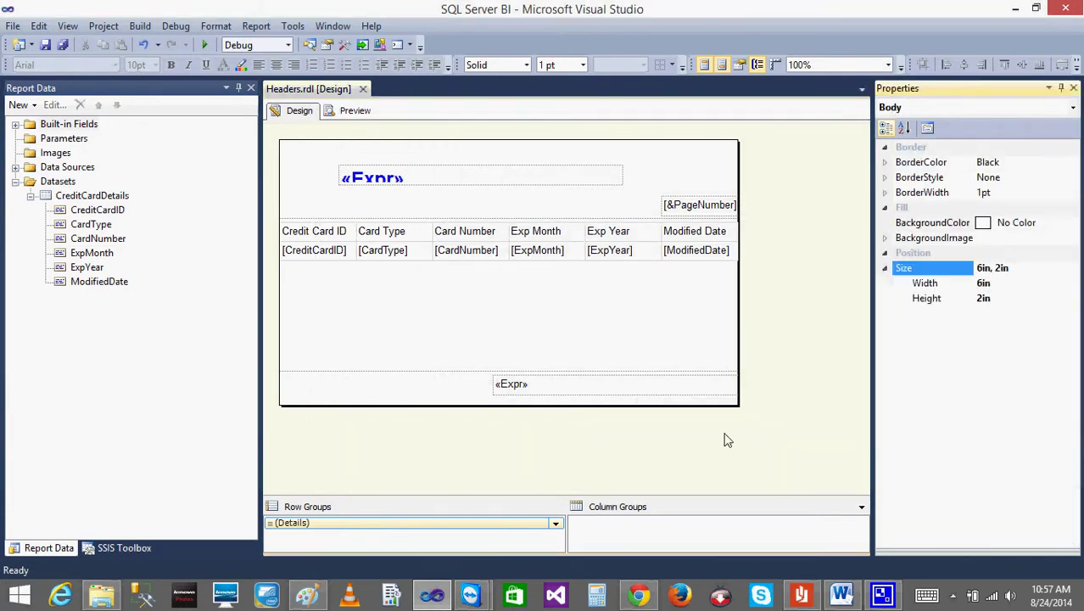
{"action": "right_click", "coordinate": [573, 474]}
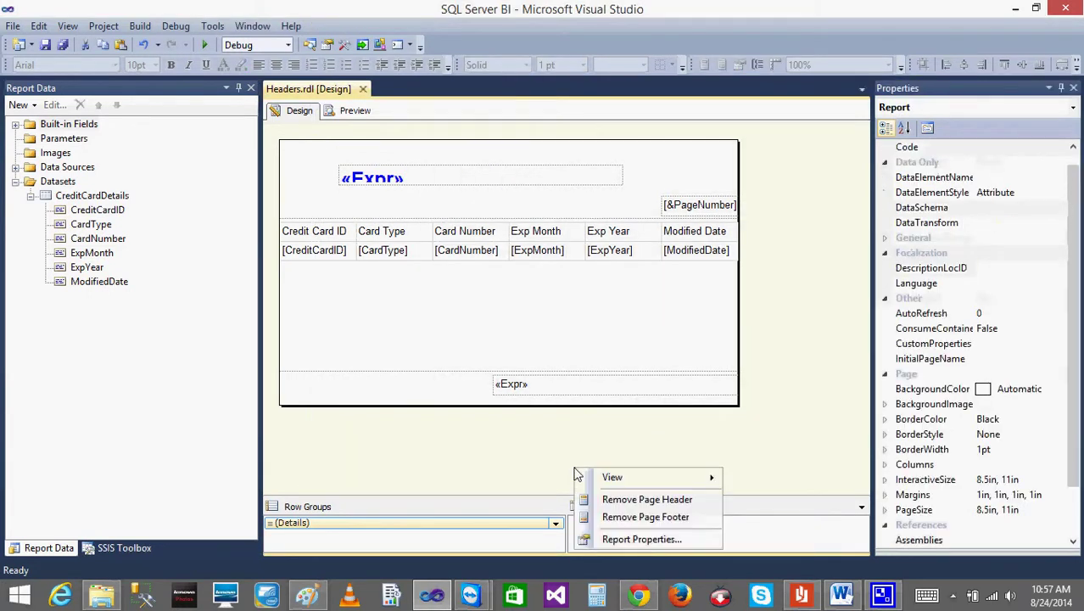
{"action": "left_click", "coordinate": [625, 543]}
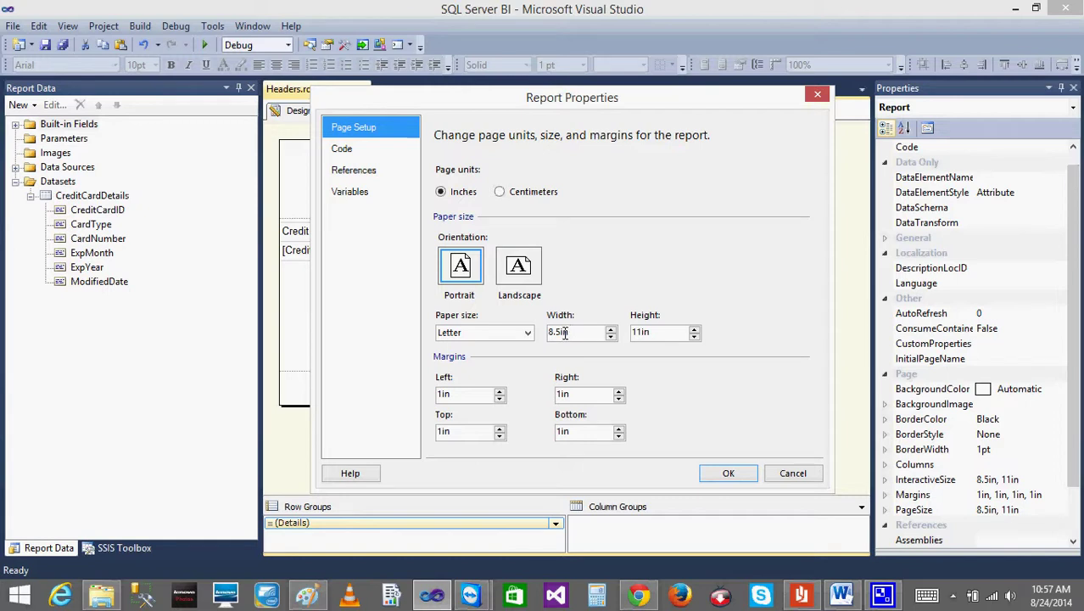
{"action": "left_click", "coordinate": [728, 472]}
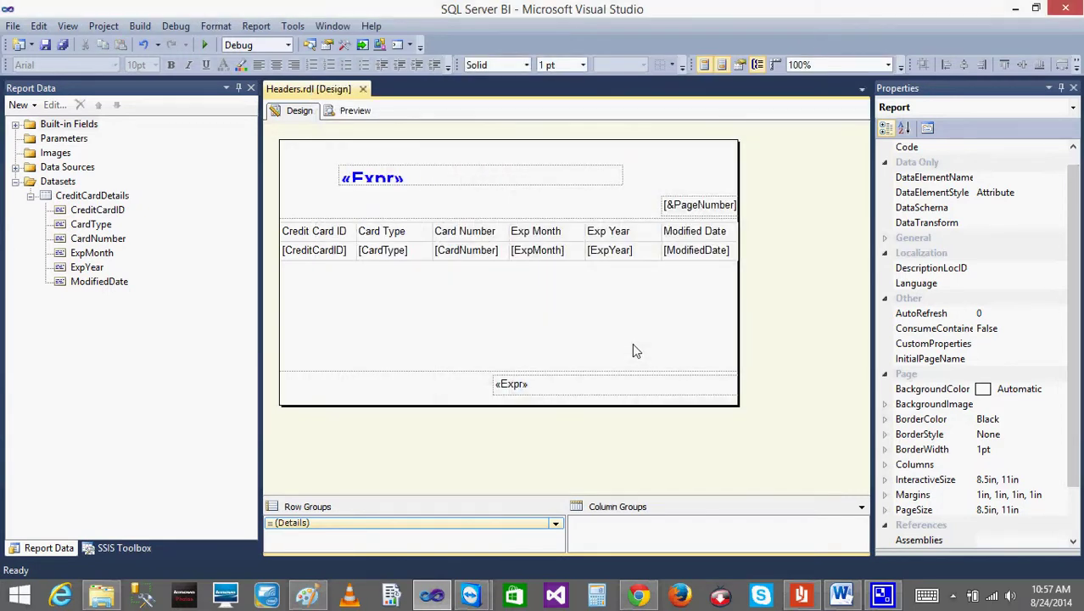
- Widen the report body to about 7.52 in and preview the first two pages for a blank overflow page
{"action": "left_click", "coordinate": [635, 350]}
{"action": "left_click_drag", "start_coordinate": [735, 338], "coordinate": [853, 334]}
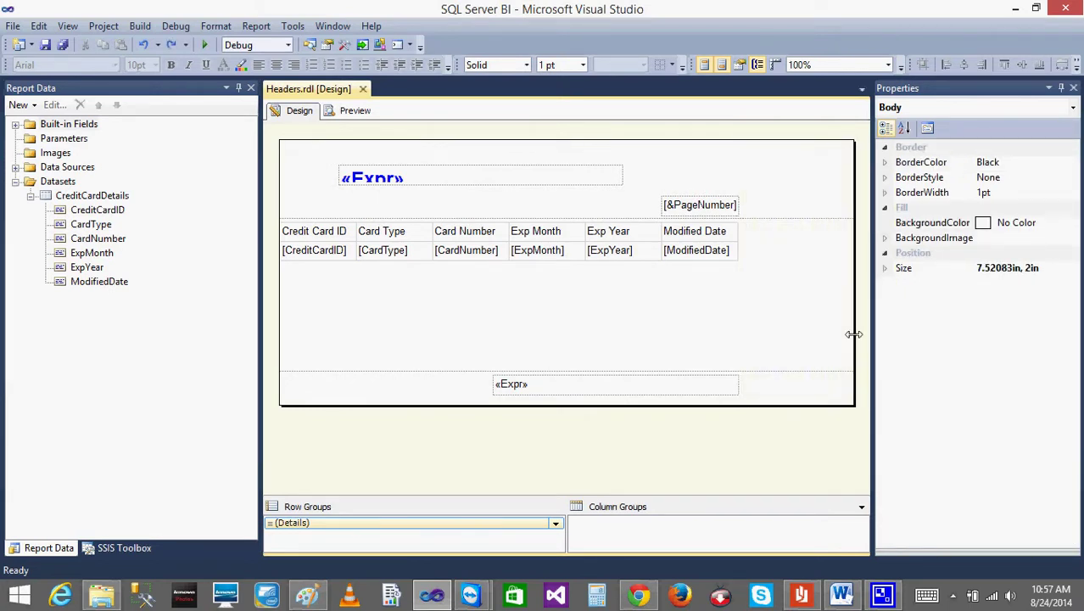
{"action": "left_click", "coordinate": [625, 239]}
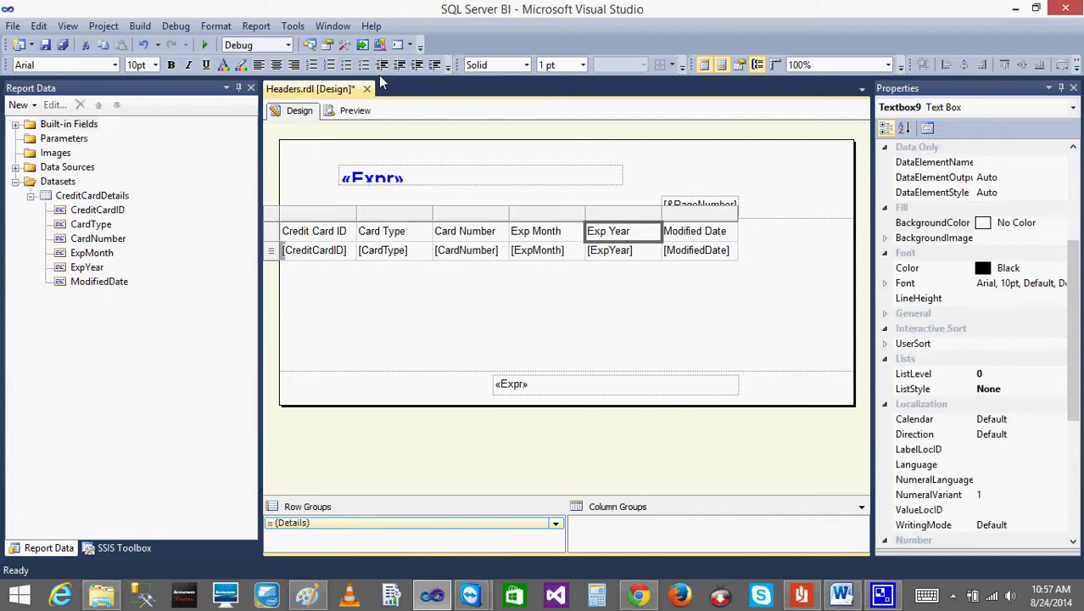
{"action": "left_click", "coordinate": [353, 111]}
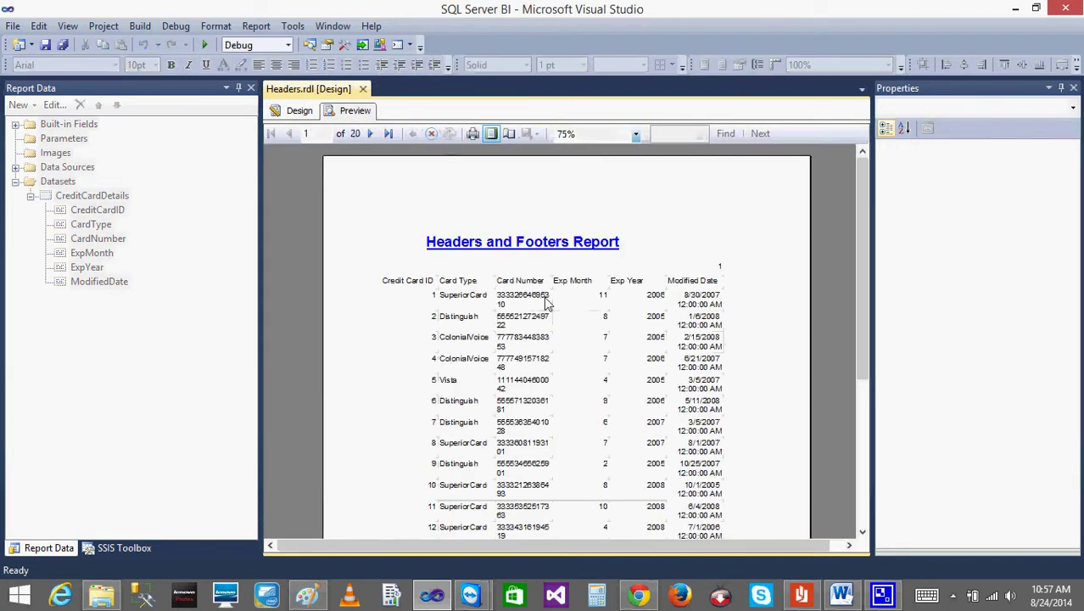
{"action": "left_click", "coordinate": [370, 134]}
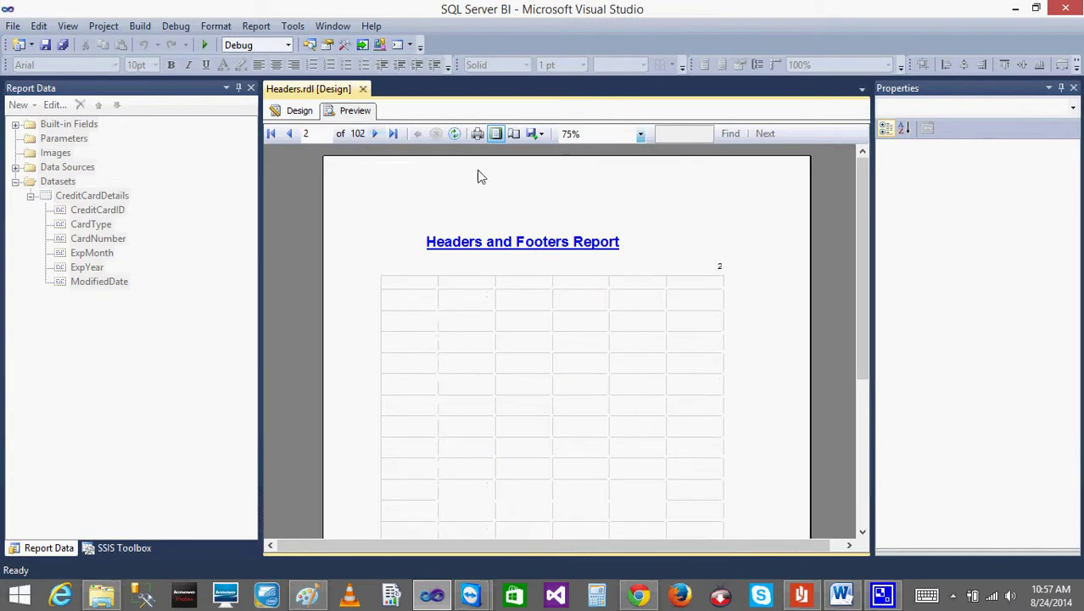
{"action": "left_click", "coordinate": [289, 134]}
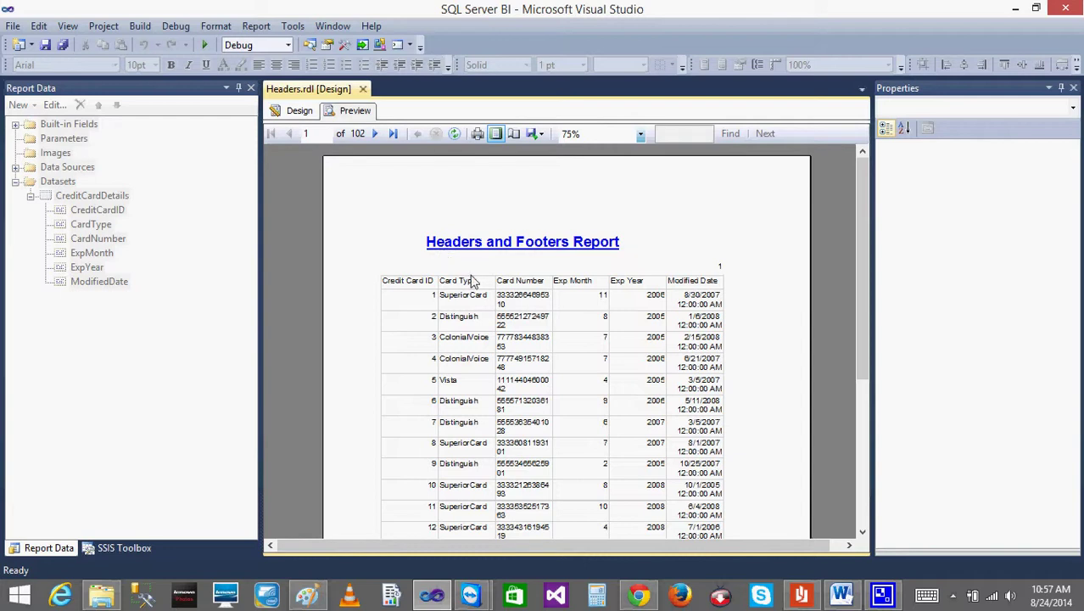
- Widen the table's Card Number, Exp Year and Card Type columns and preview how the columns split across the first two pages
{"action": "left_click", "coordinate": [300, 110]}
{"action": "left_click_drag", "start_coordinate": [509, 212], "coordinate": [568, 212]}
{"action": "left_click_drag", "start_coordinate": [722, 219], "coordinate": [754, 230]}
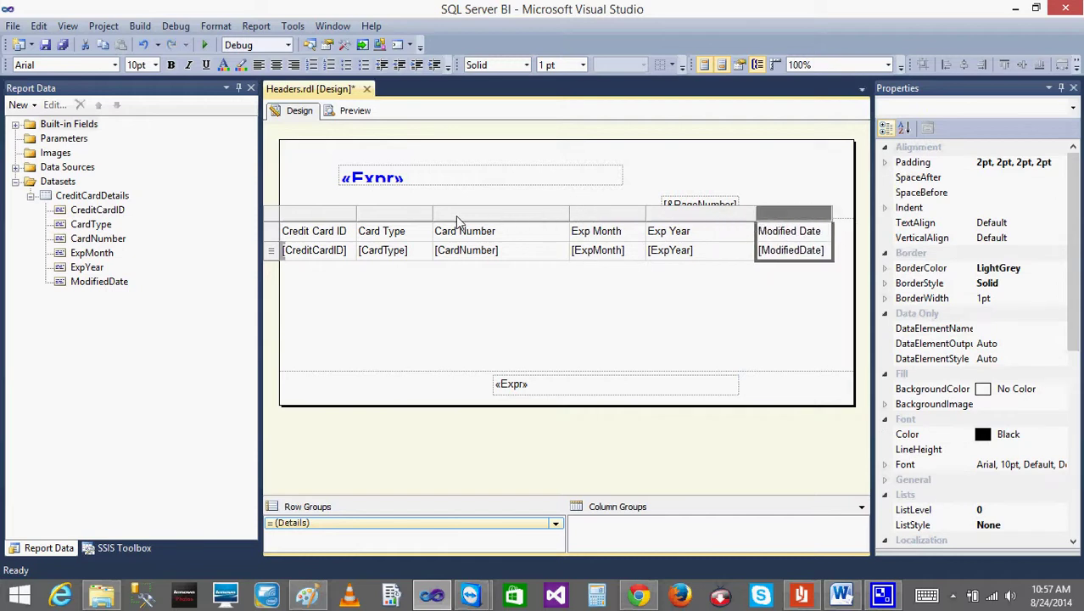
{"action": "left_click_drag", "start_coordinate": [433, 218], "coordinate": [493, 218]}
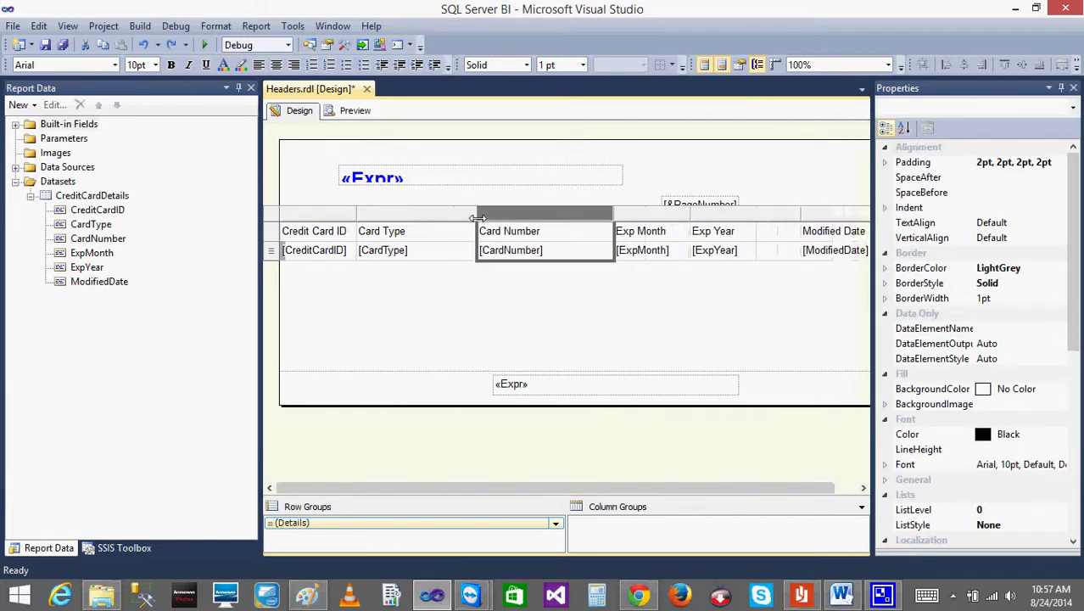
{"action": "left_click", "coordinate": [502, 306]}
{"action": "right_click", "coordinate": [669, 485]}
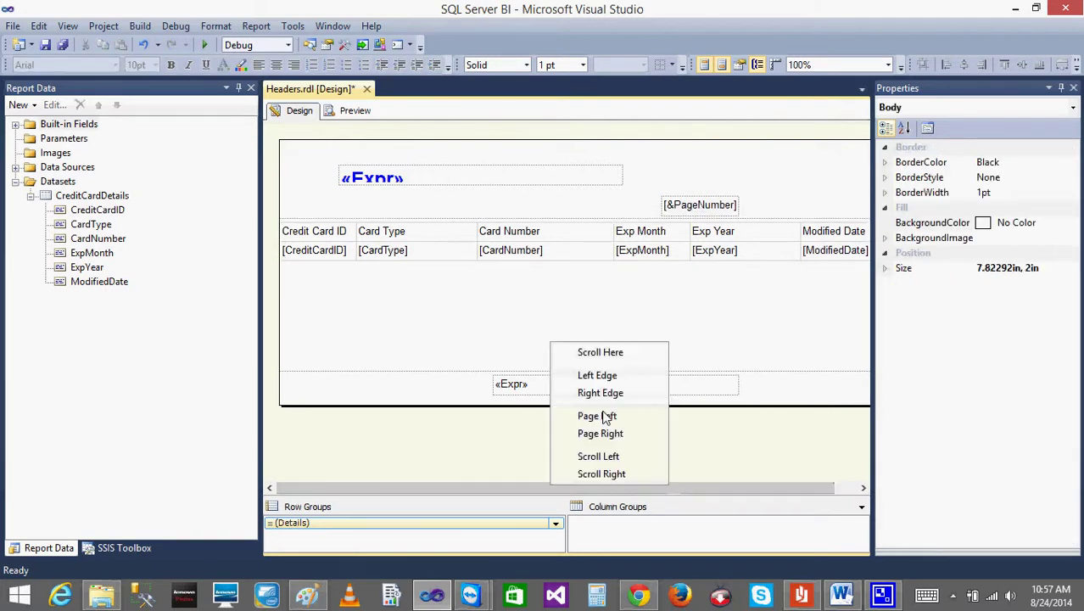
{"action": "left_click", "coordinate": [342, 111]}
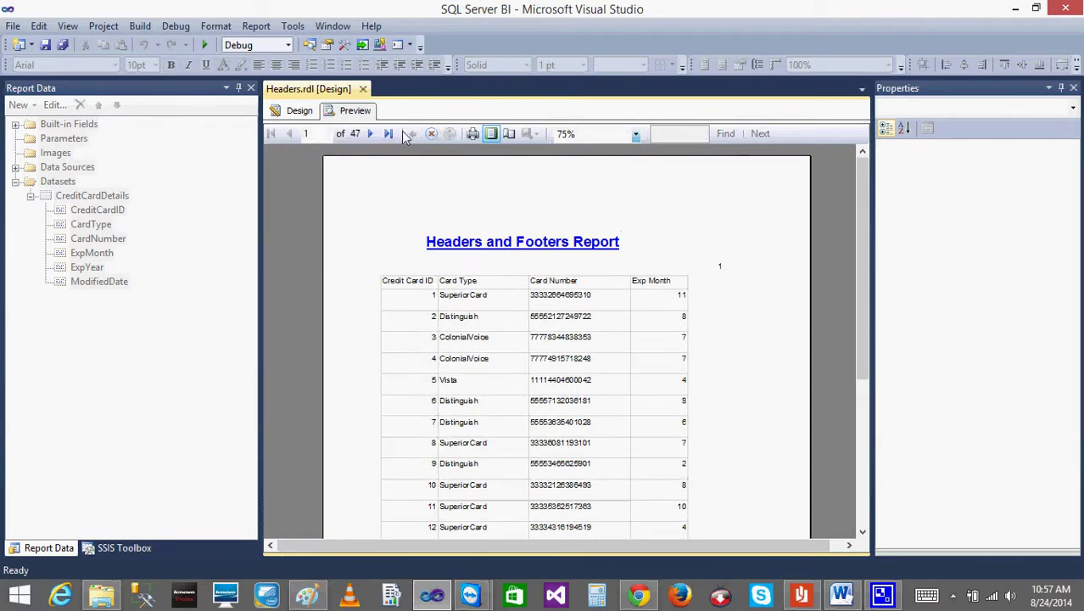
{"action": "left_click", "coordinate": [372, 135]}
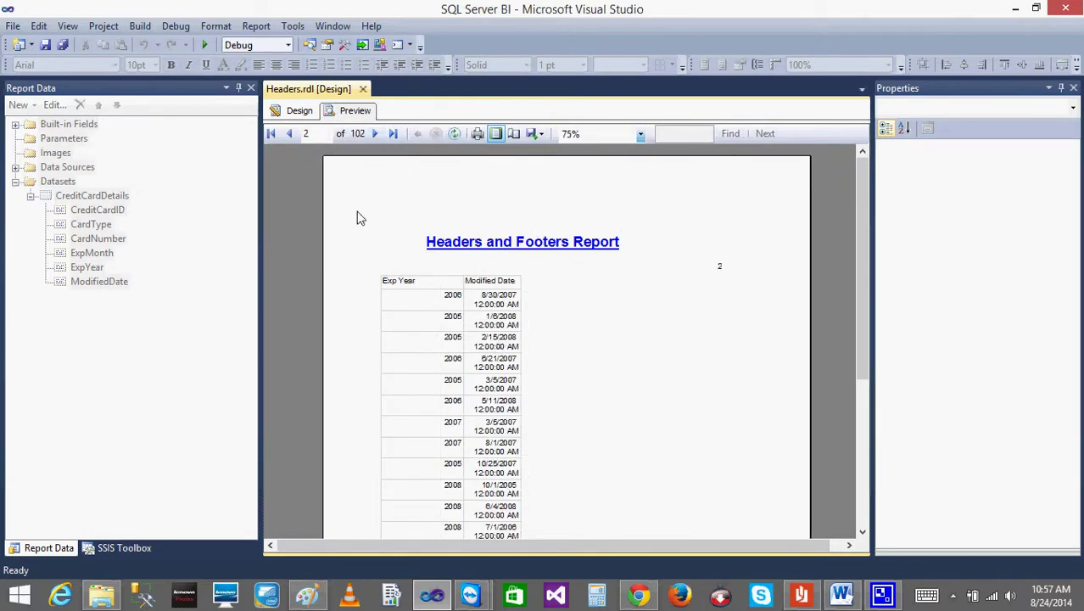
- Check the widened body's exact width against the paper width and margins in the report properties
{"action": "left_click", "coordinate": [288, 111]}
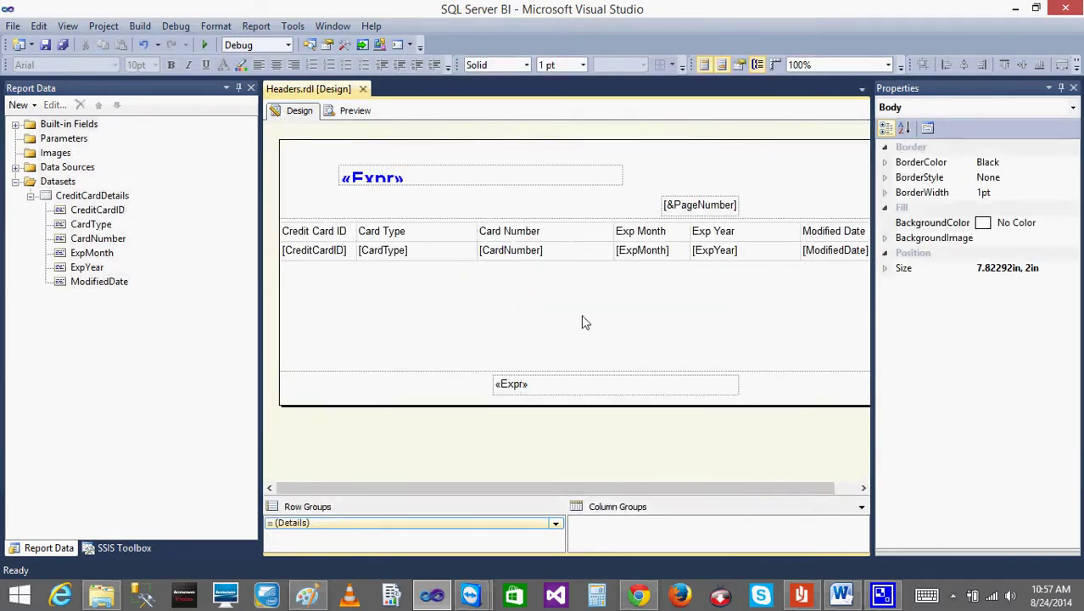
{"action": "left_click", "coordinate": [538, 462]}
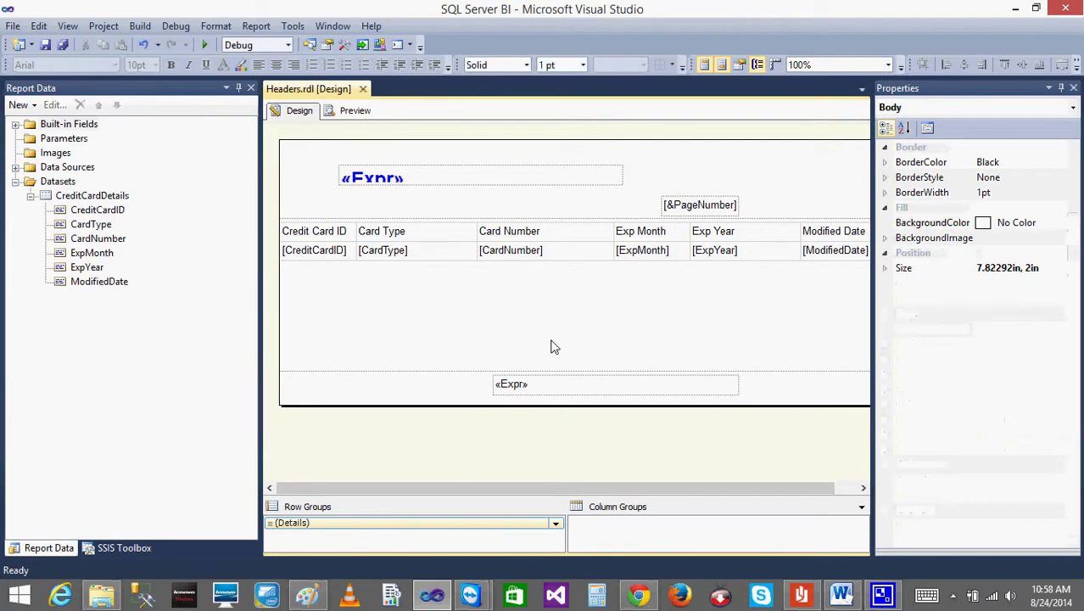
{"action": "left_click", "coordinate": [598, 445]}
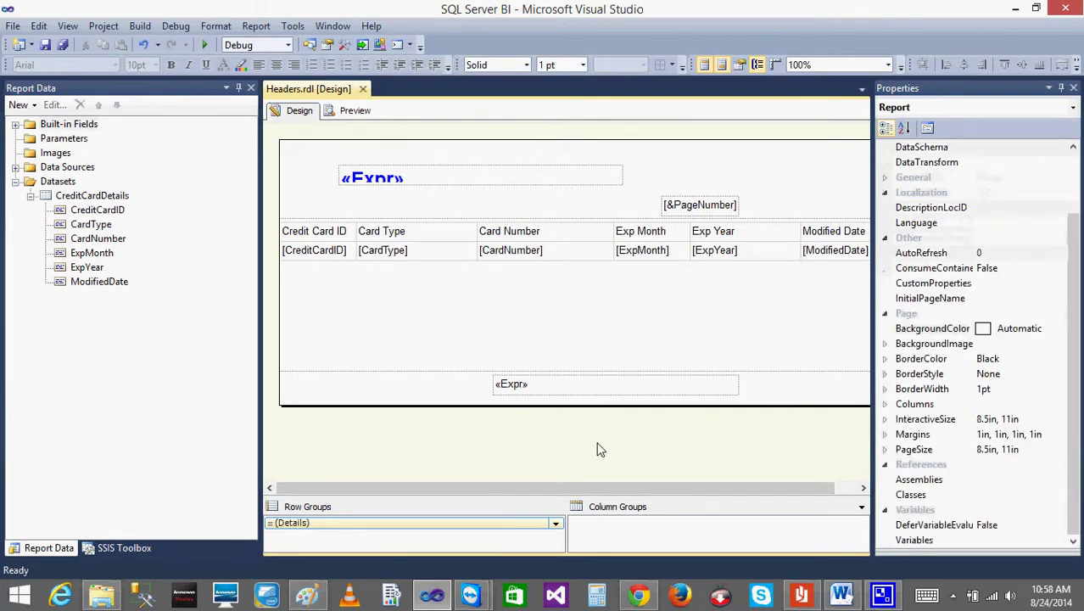
{"action": "left_click", "coordinate": [592, 340]}
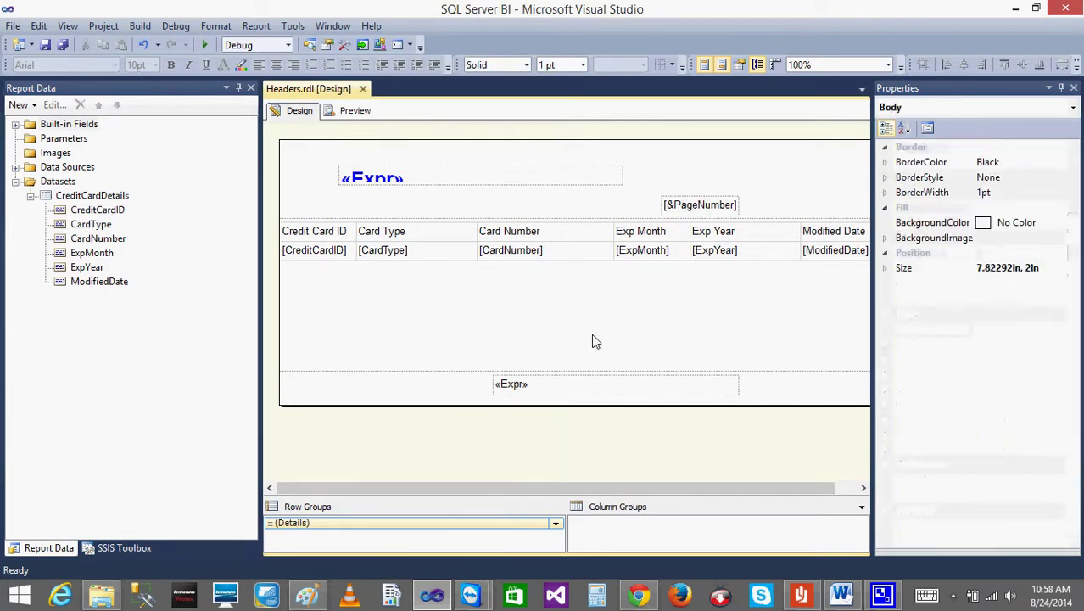
{"action": "left_click", "coordinate": [884, 268]}
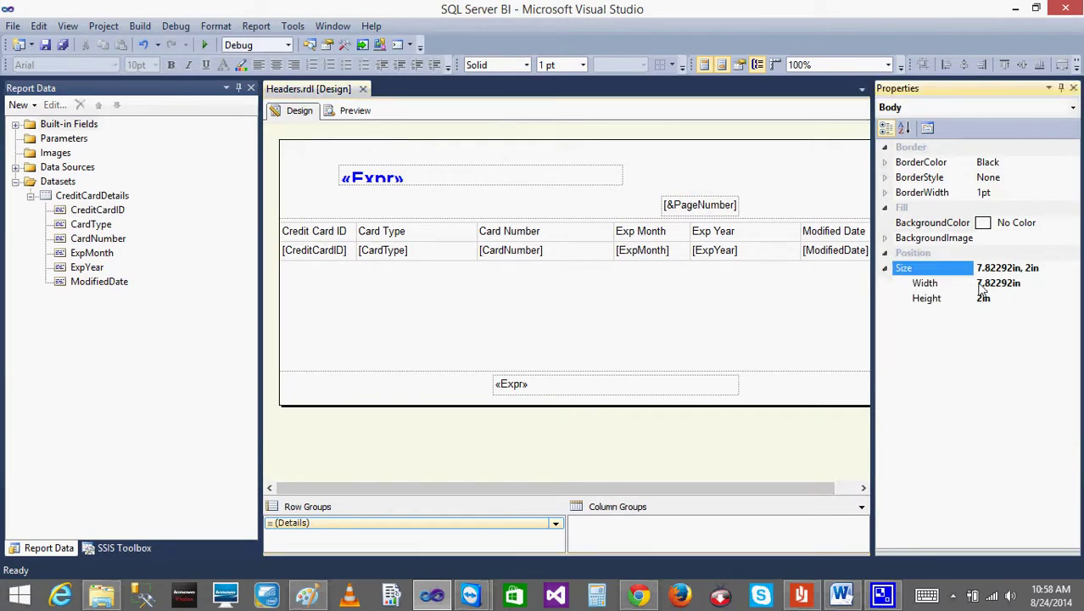
{"action": "right_click", "coordinate": [621, 459]}
{"action": "left_click", "coordinate": [691, 526]}
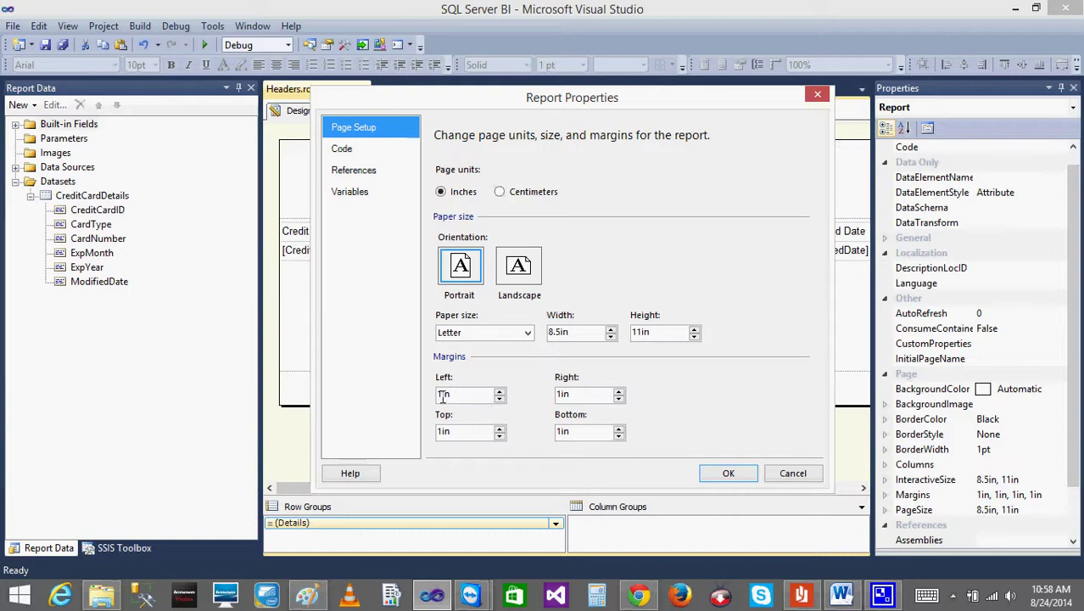
{"action": "left_click", "coordinate": [793, 473]}
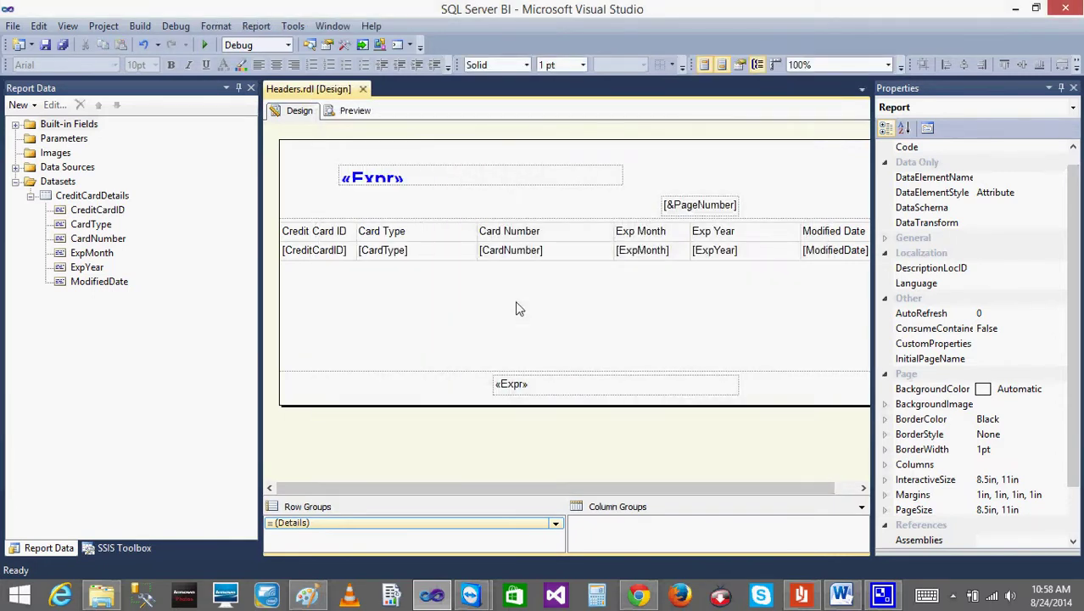
- Set the report's left and right page margins to 0 in
{"action": "right_click", "coordinate": [624, 439]}
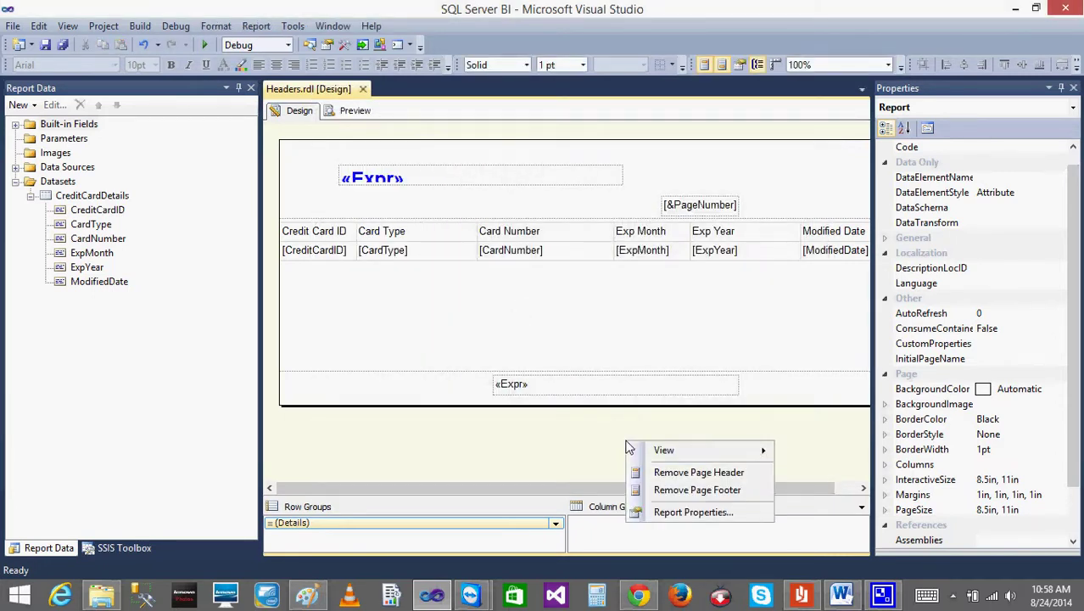
{"action": "left_click", "coordinate": [694, 513]}
{"action": "left_click", "coordinate": [441, 393]}
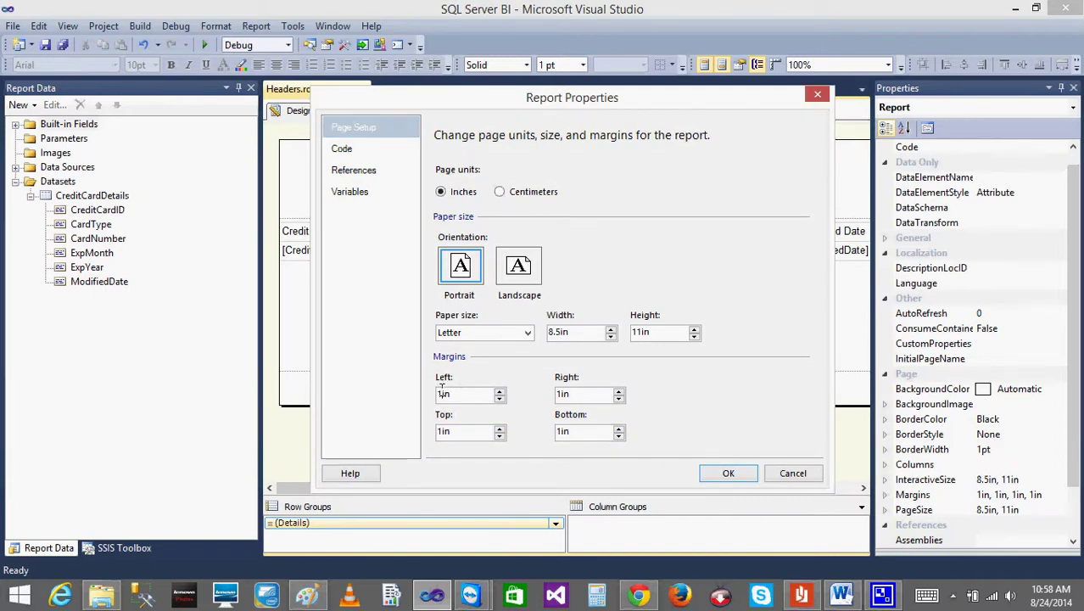
{"action": "double_click", "coordinate": [564, 394]}
{"action": "type", "text": "0in"}
{"action": "left_click", "coordinate": [727, 473]}
- Preview the report through page 7, checking that all columns fit without blank pages, and return to the design view
{"action": "left_click", "coordinate": [355, 112]}
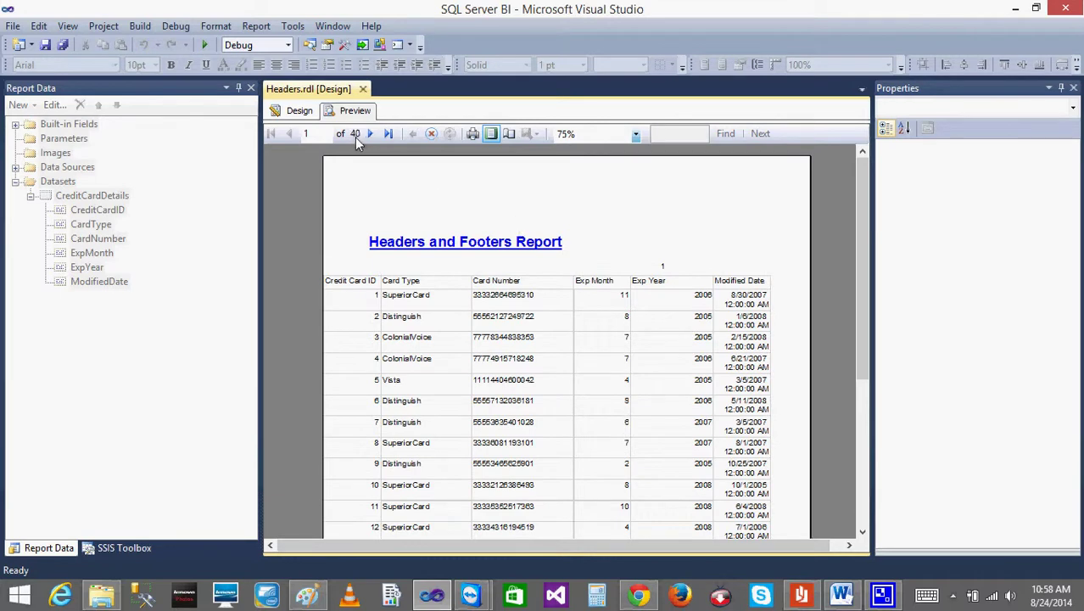
{"action": "left_click", "coordinate": [371, 134]}
{"action": "left_click", "coordinate": [371, 134]}
{"action": "left_click", "coordinate": [371, 134]}
{"action": "left_click", "coordinate": [372, 134]}
{"action": "left_click", "coordinate": [372, 134]}
{"action": "left_click", "coordinate": [369, 134]}
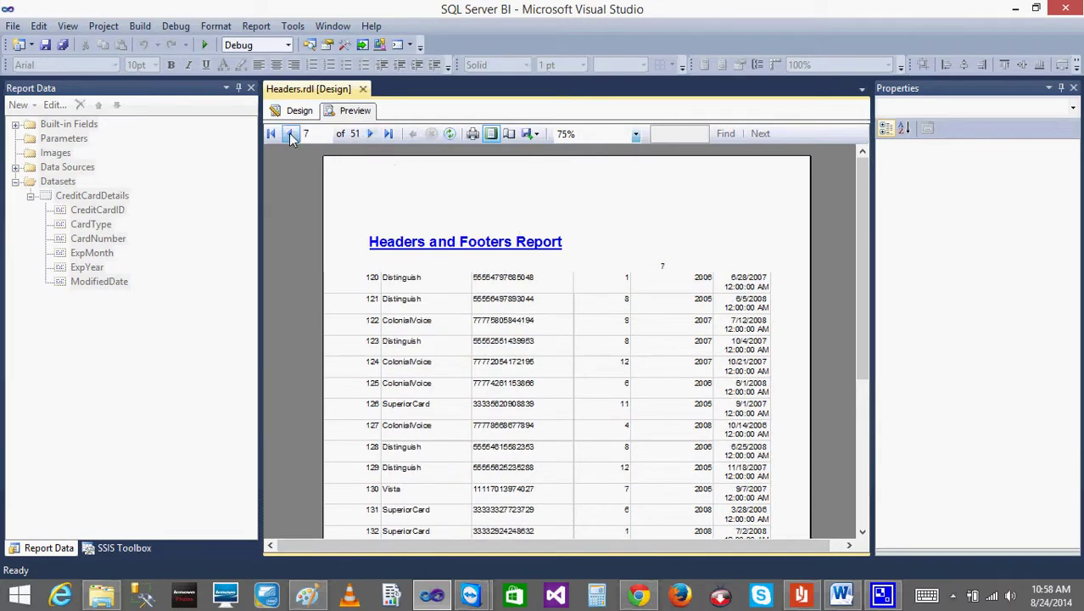
{"action": "left_click", "coordinate": [290, 134]}
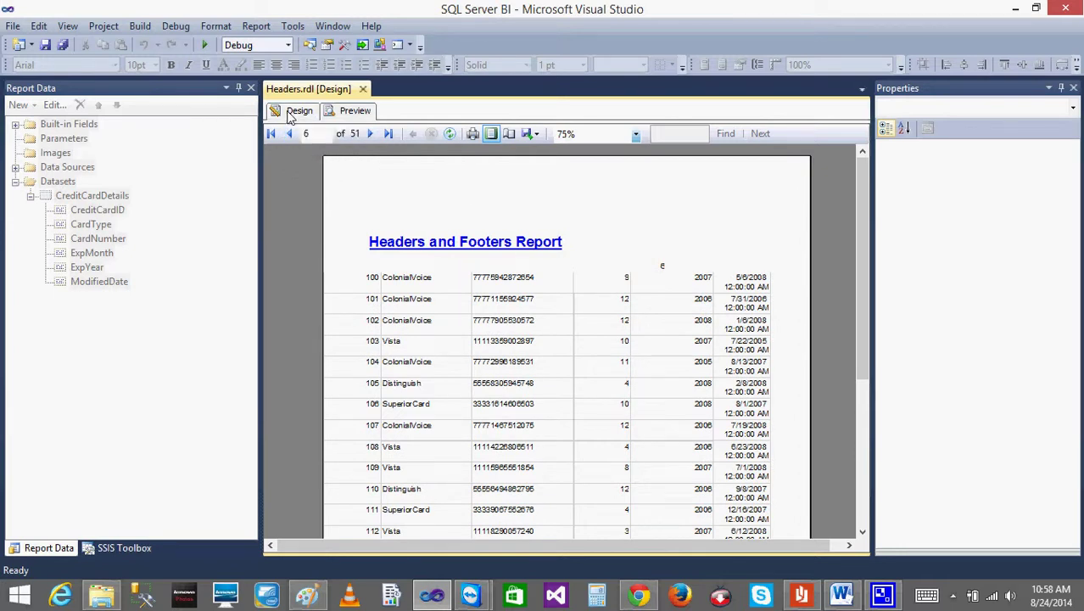
{"action": "left_click", "coordinate": [292, 111]}
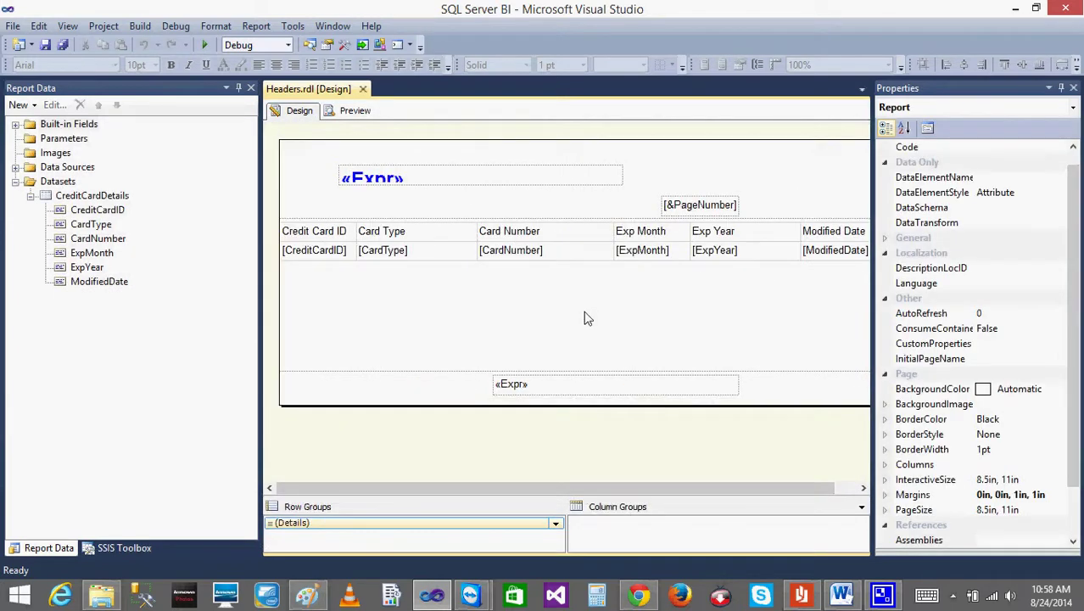
{"action": "right_click", "coordinate": [499, 298]}
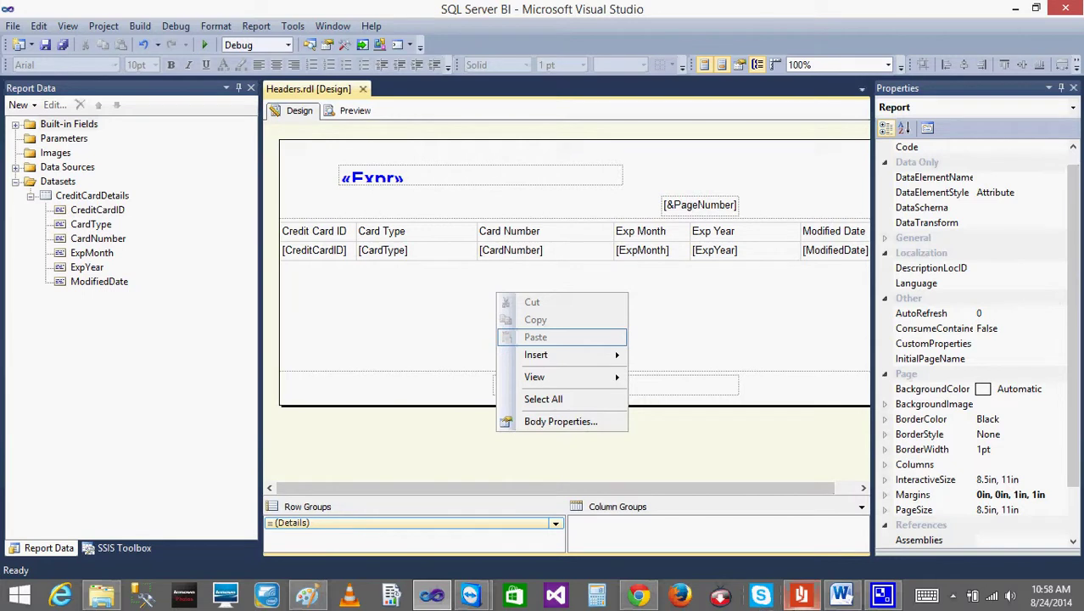
{"action": "left_click", "coordinate": [472, 452]}
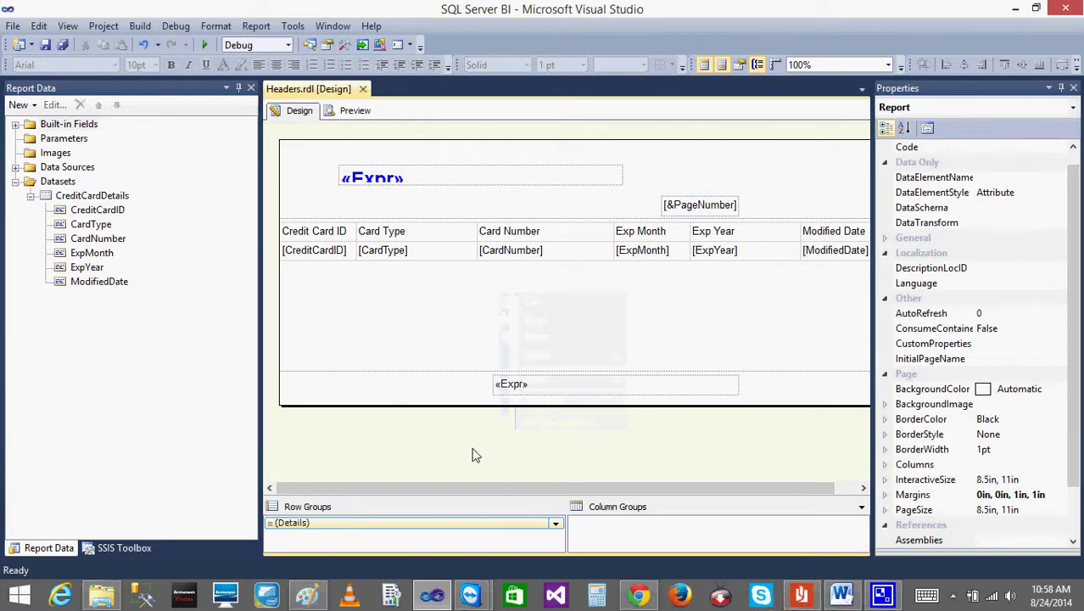
{"action": "right_click", "coordinate": [471, 450]}
{"action": "left_click", "coordinate": [521, 520]}
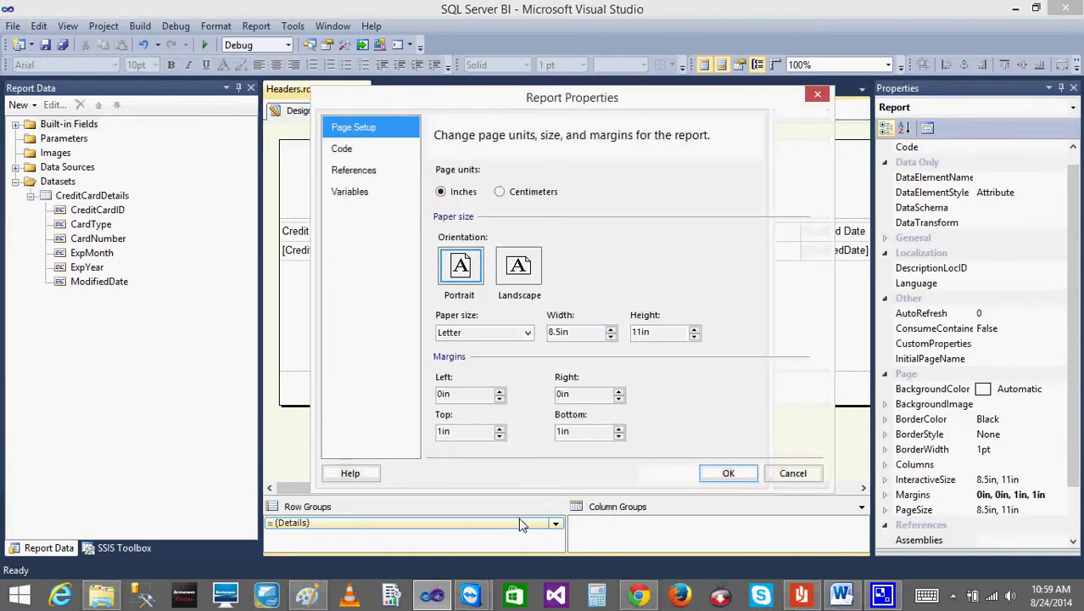
{"action": "left_click", "coordinate": [439, 395]}
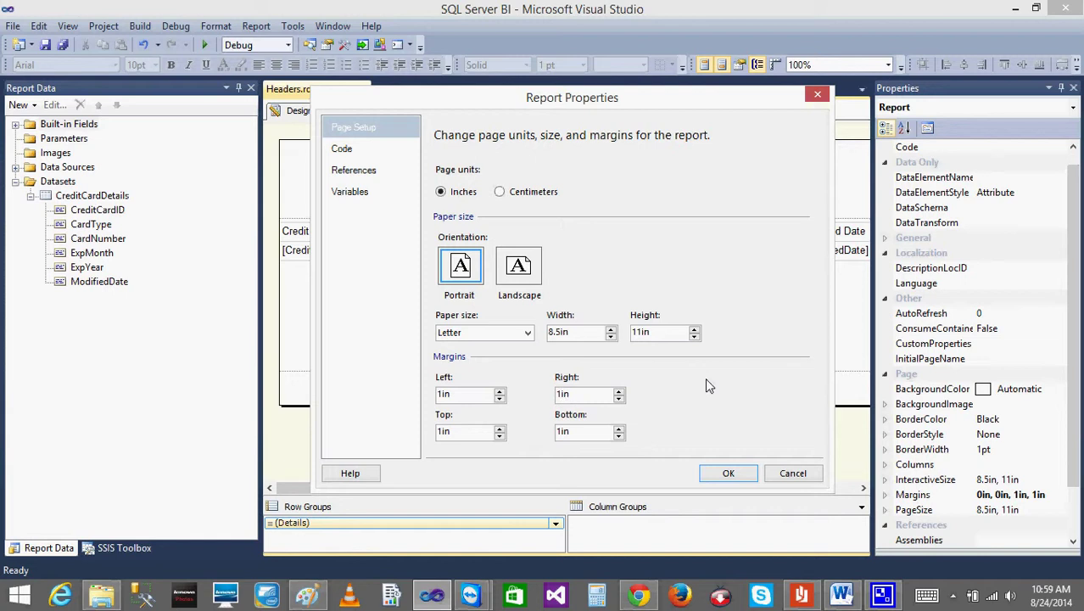
{"action": "left_click", "coordinate": [791, 472]}
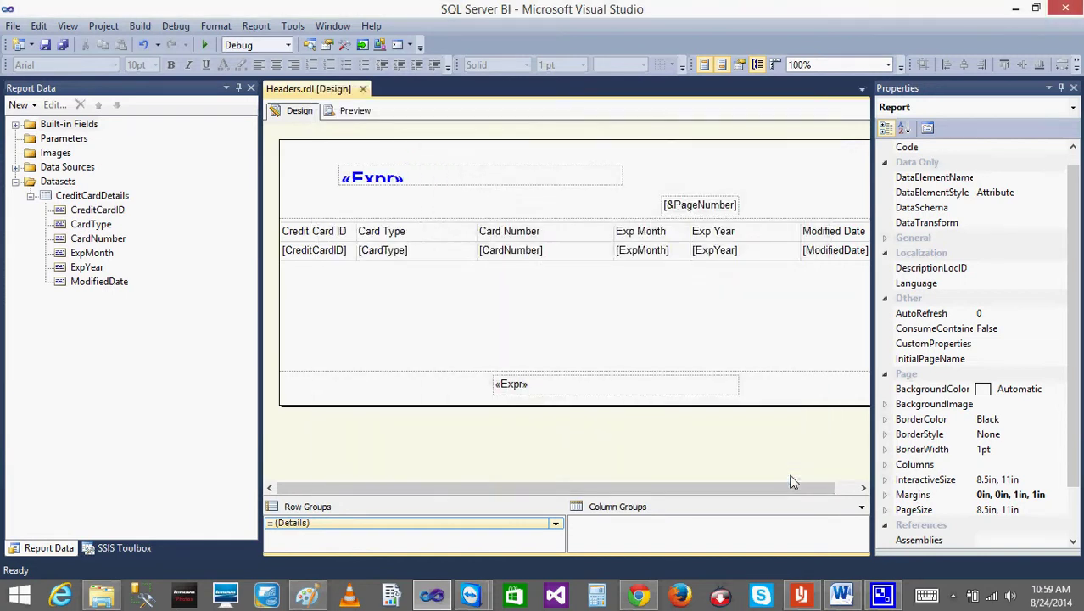
- Preview the report's first page with the zero side margins and return to the design view
{"action": "left_click", "coordinate": [463, 298]}
{"action": "left_click", "coordinate": [353, 114]}
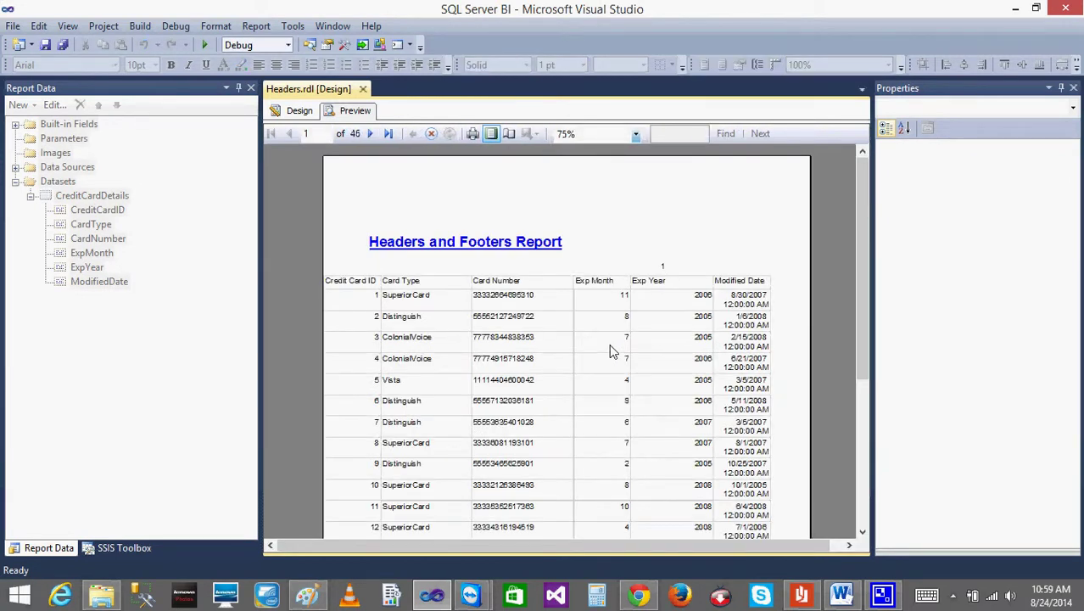
{"action": "left_click", "coordinate": [299, 111]}
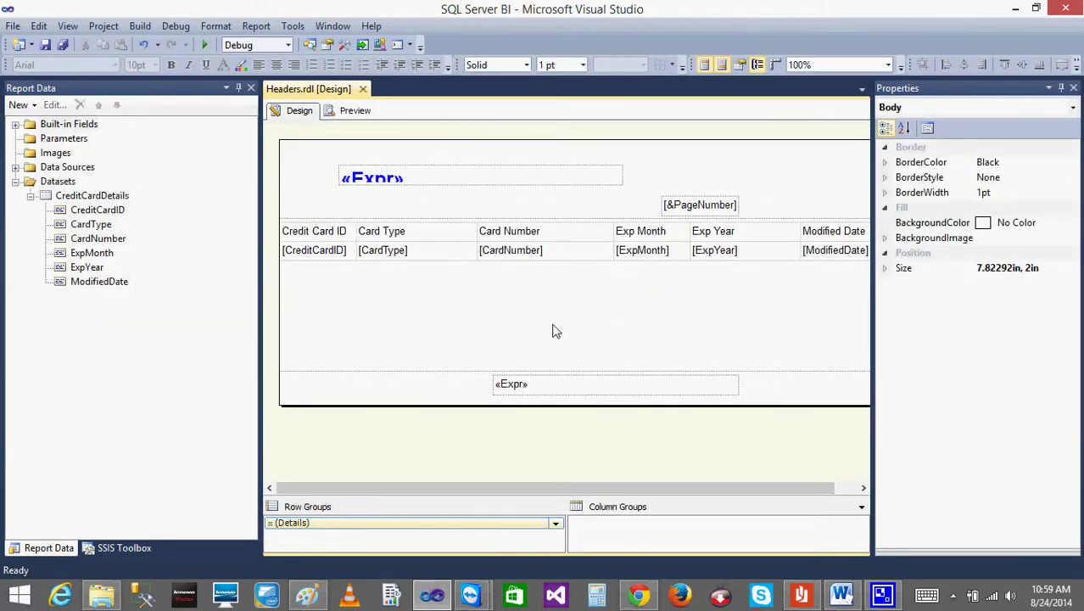
- Set the report's left and right page margins to 1 in
{"action": "right_click", "coordinate": [553, 331]}
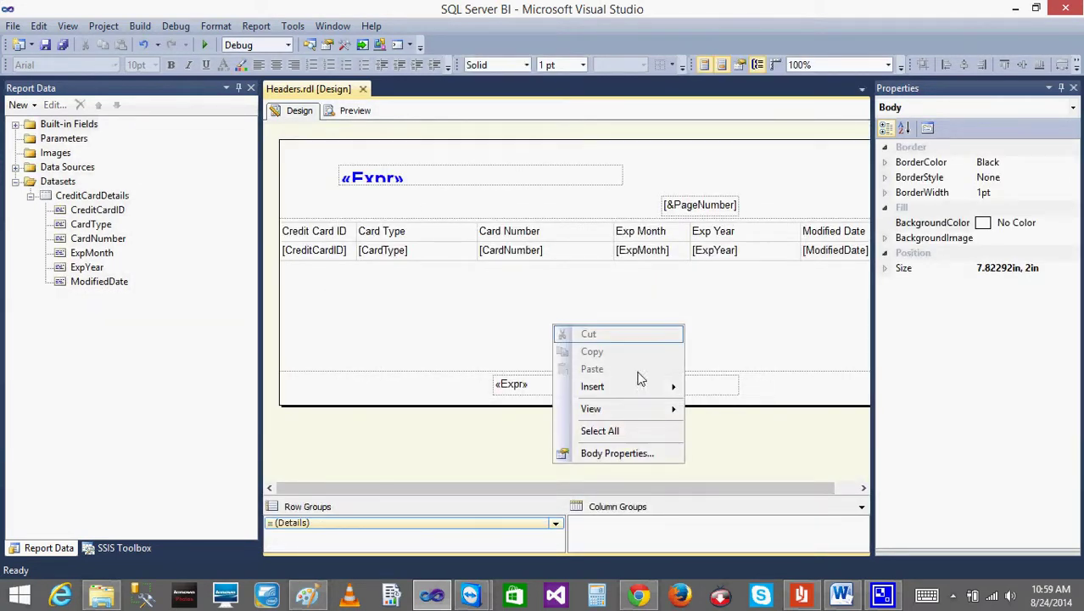
{"action": "right_click", "coordinate": [440, 462]}
{"action": "left_click", "coordinate": [523, 533]}
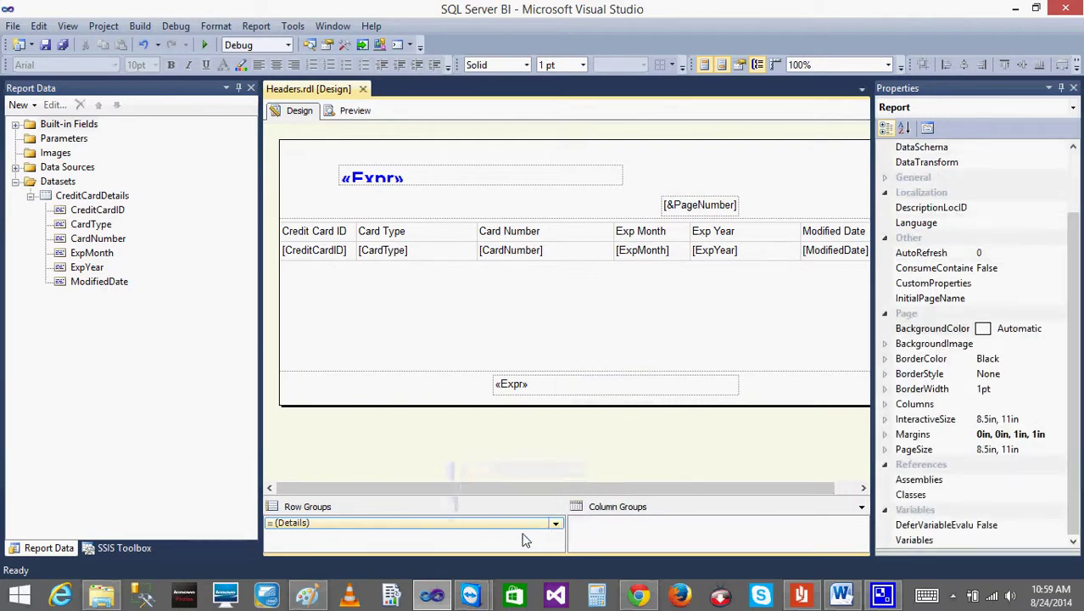
{"action": "left_click", "coordinate": [500, 390]}
{"action": "left_click", "coordinate": [500, 389]}
{"action": "left_click", "coordinate": [499, 389]}
{"action": "left_click", "coordinate": [499, 390]}
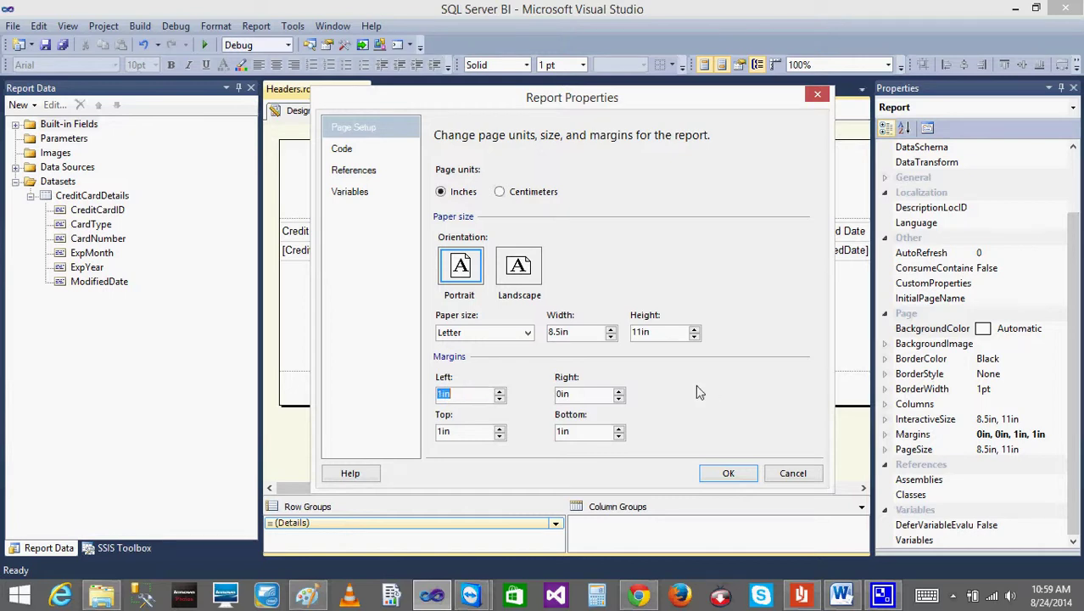
{"action": "left_click", "coordinate": [619, 390]}
{"action": "left_click", "coordinate": [619, 390]}
{"action": "left_click", "coordinate": [727, 472]}
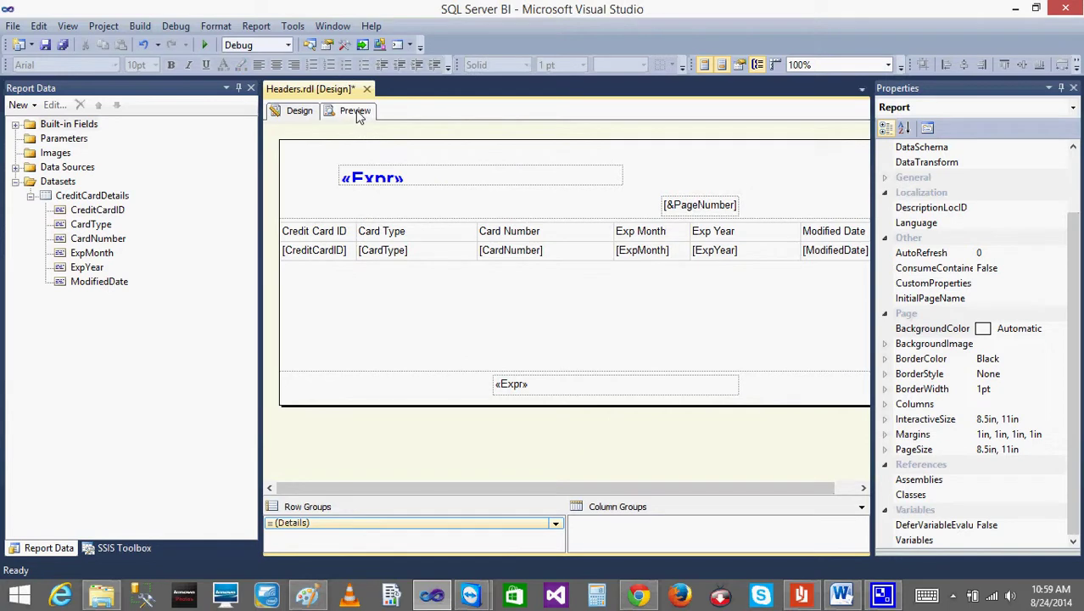
- Preview the report through page 4 to see how the table columns split across pages, and return to the design view
{"action": "left_click", "coordinate": [357, 111]}
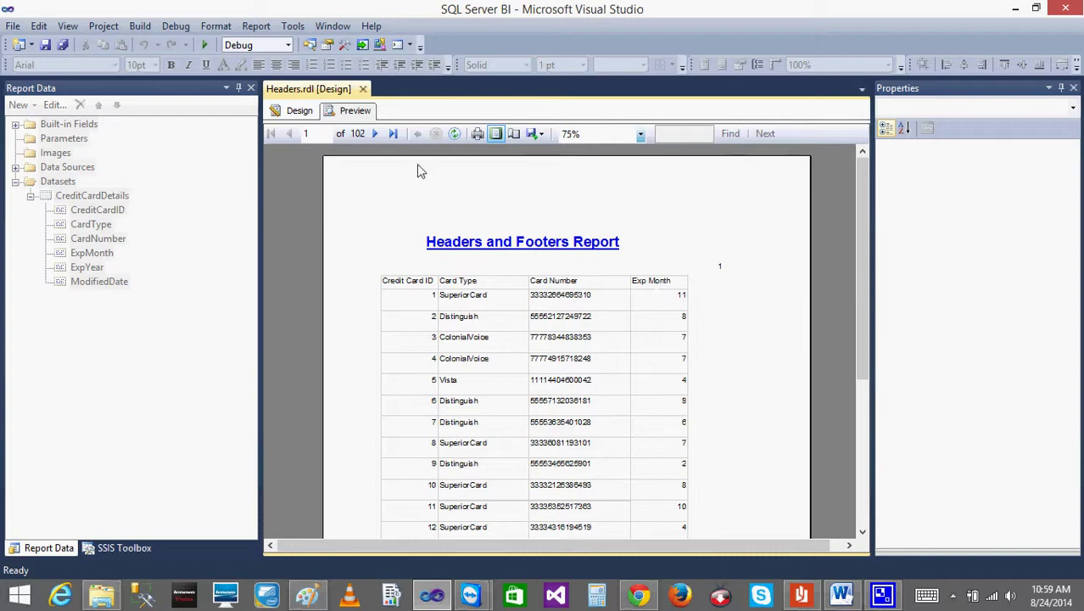
{"action": "left_click", "coordinate": [374, 134]}
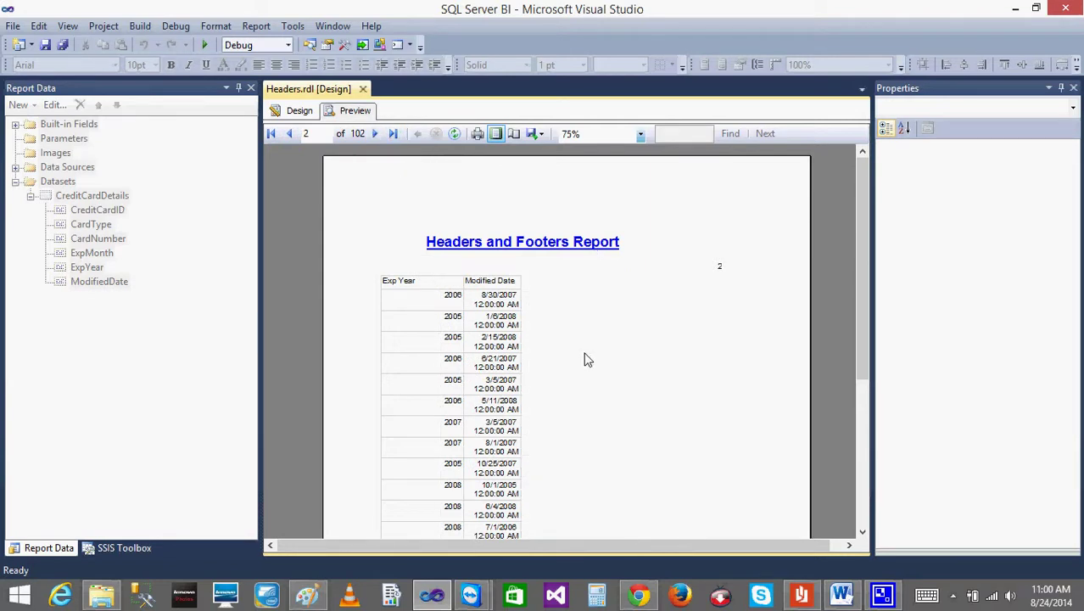
{"action": "left_click", "coordinate": [375, 134]}
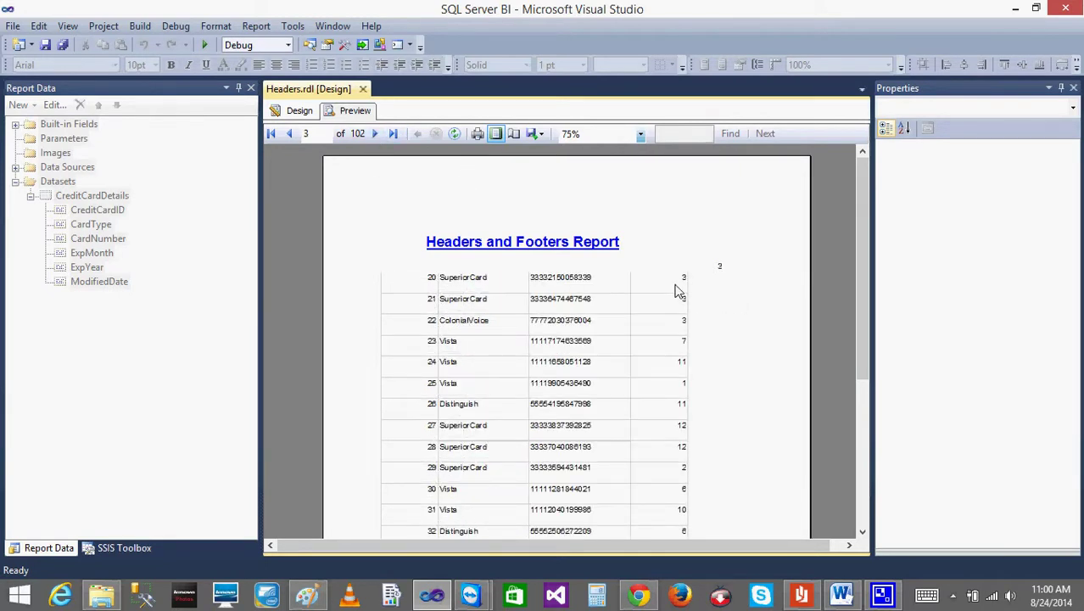
{"action": "left_click", "coordinate": [375, 135]}
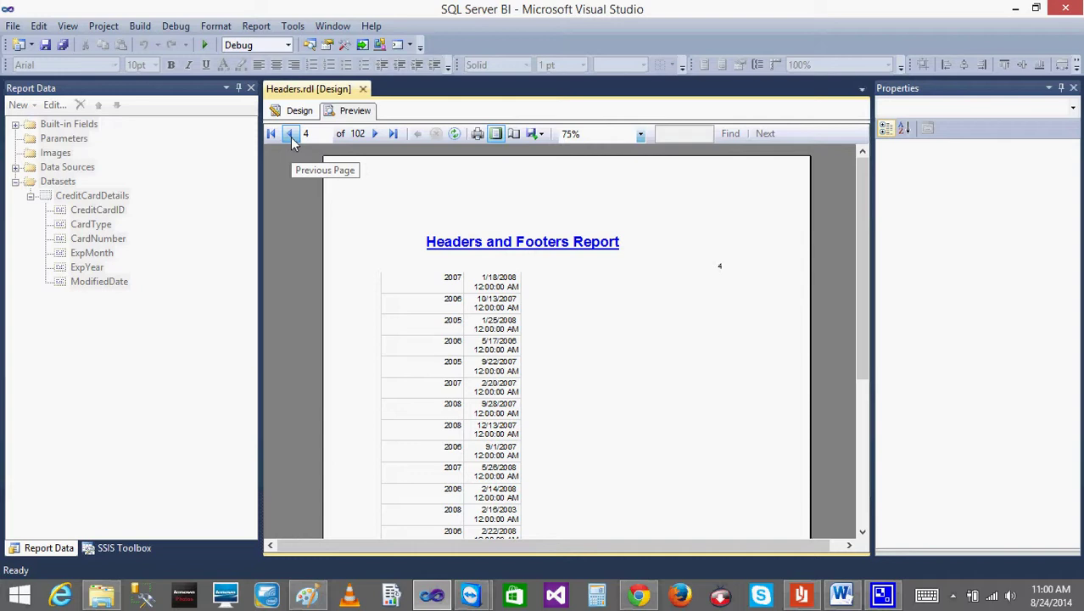
{"action": "left_click", "coordinate": [290, 134]}
{"action": "left_click", "coordinate": [290, 134]}
{"action": "left_click", "coordinate": [291, 134]}
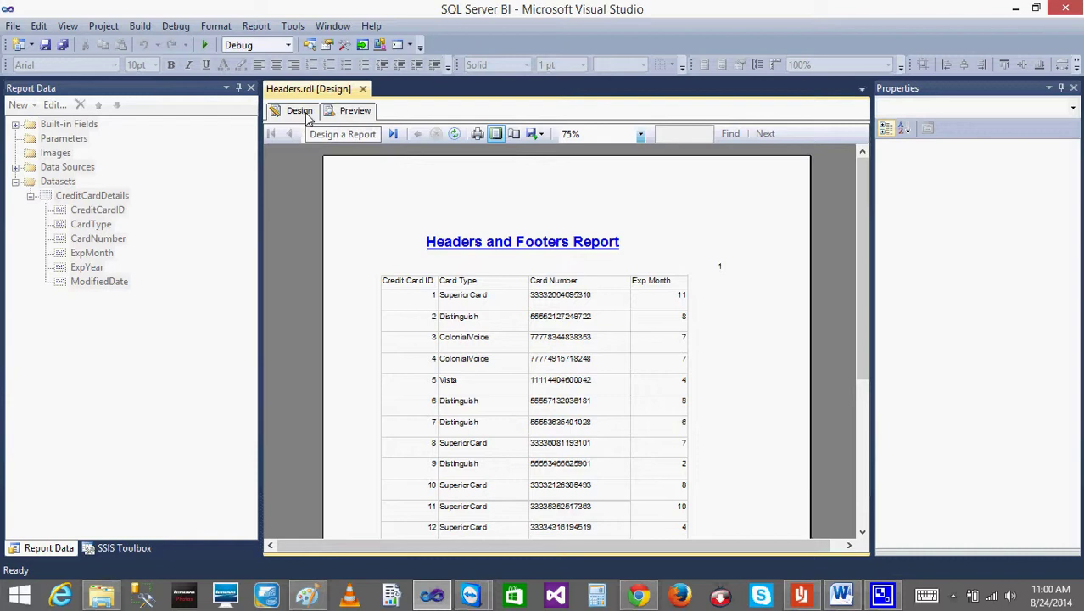
{"action": "left_click", "coordinate": [301, 111]}
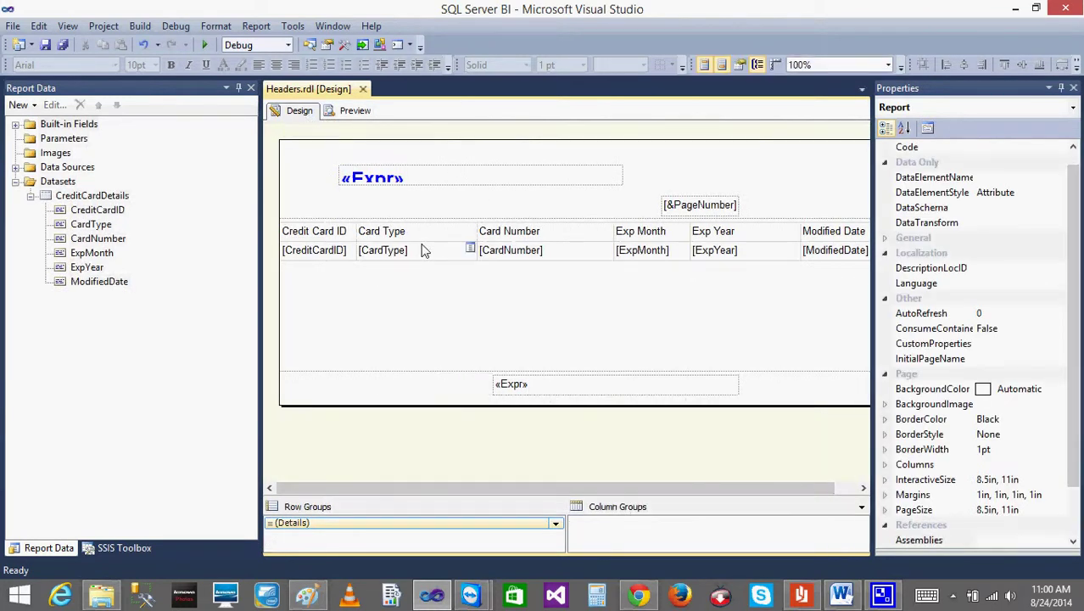
- Review the credit card table's Tablix properties for page break and header options, close them without changes and select the report body
{"action": "left_click", "coordinate": [424, 251]}
{"action": "right_click", "coordinate": [424, 250]}
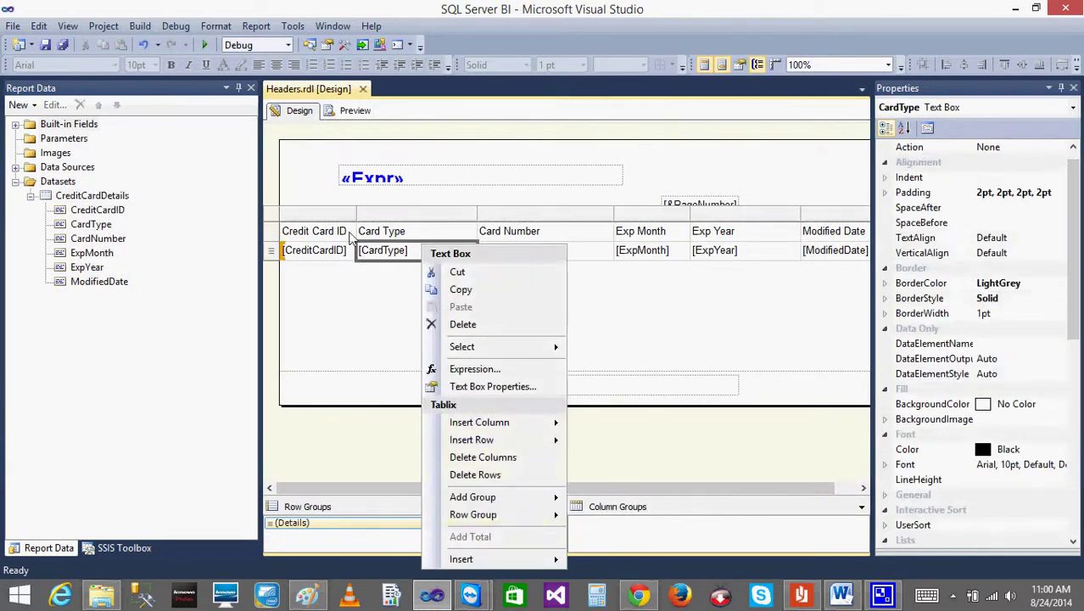
{"action": "right_click", "coordinate": [270, 218]}
{"action": "left_click", "coordinate": [331, 343]}
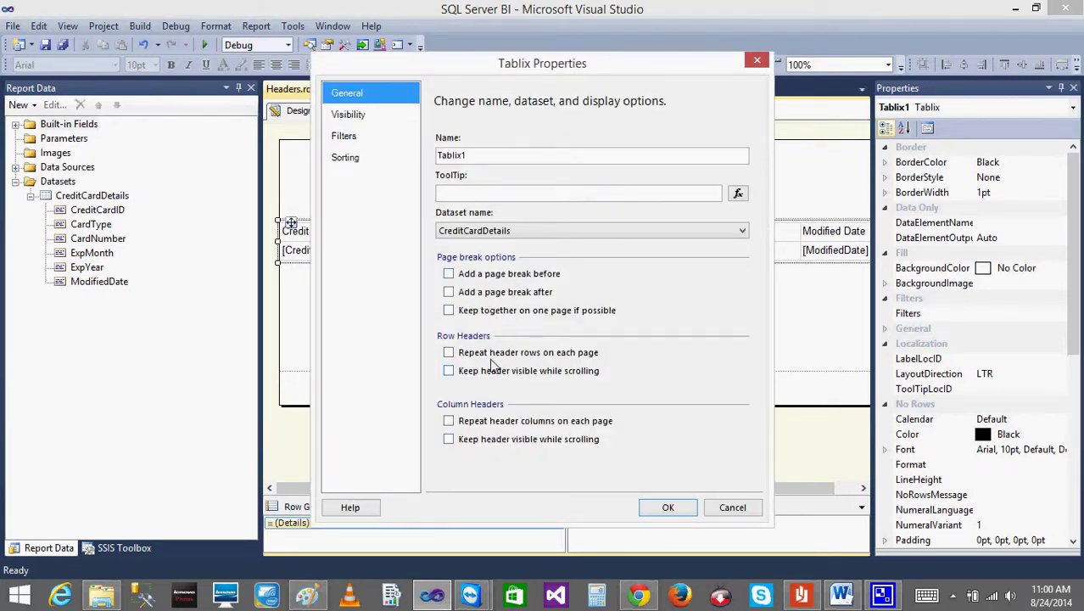
{"action": "left_click", "coordinate": [350, 114]}
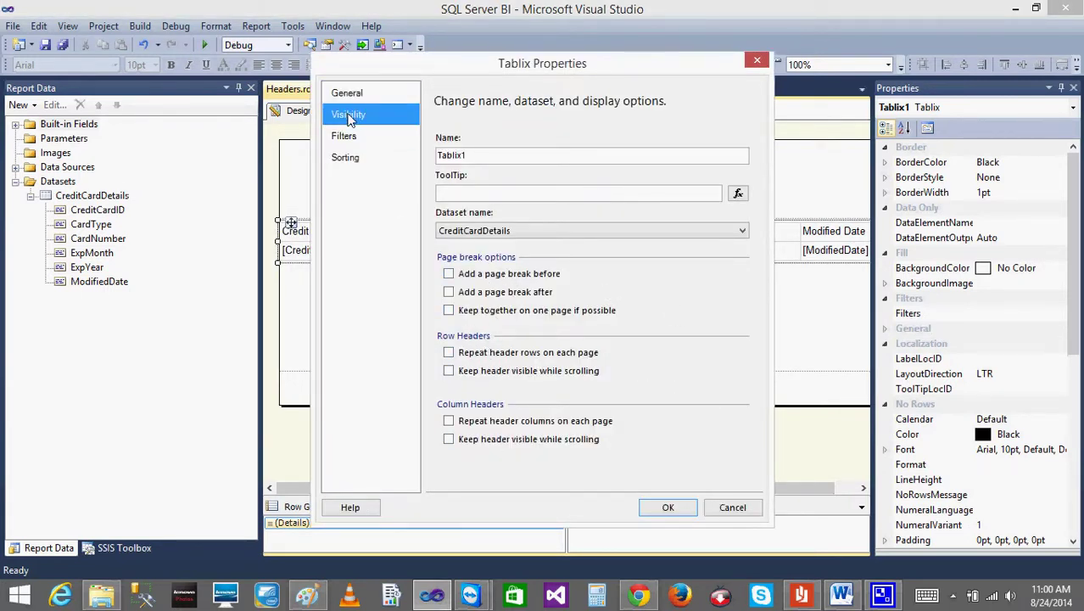
{"action": "left_click", "coordinate": [729, 506]}
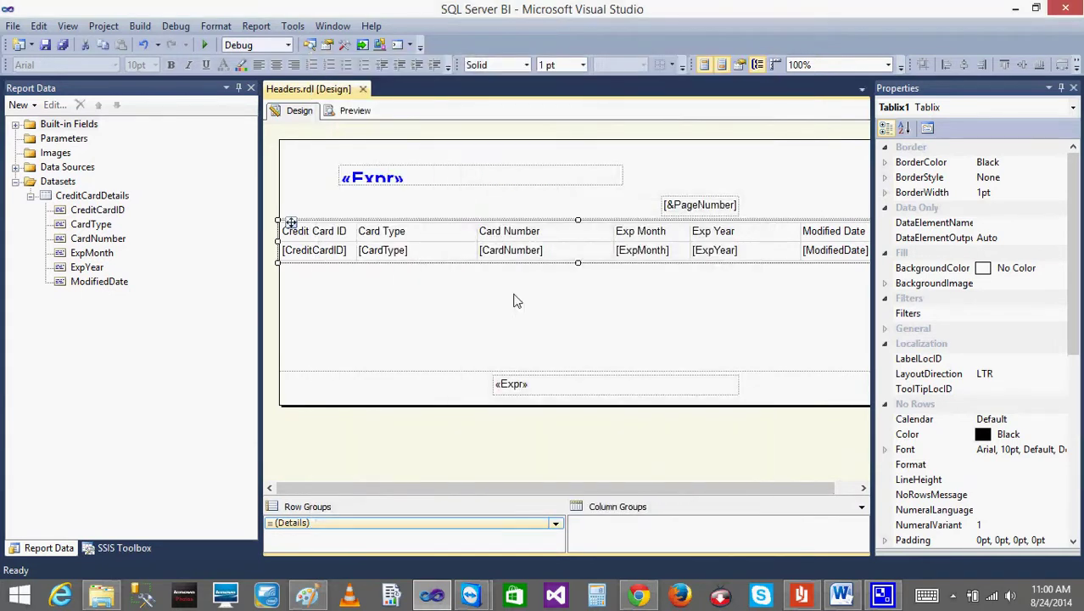
{"action": "left_click", "coordinate": [511, 297]}
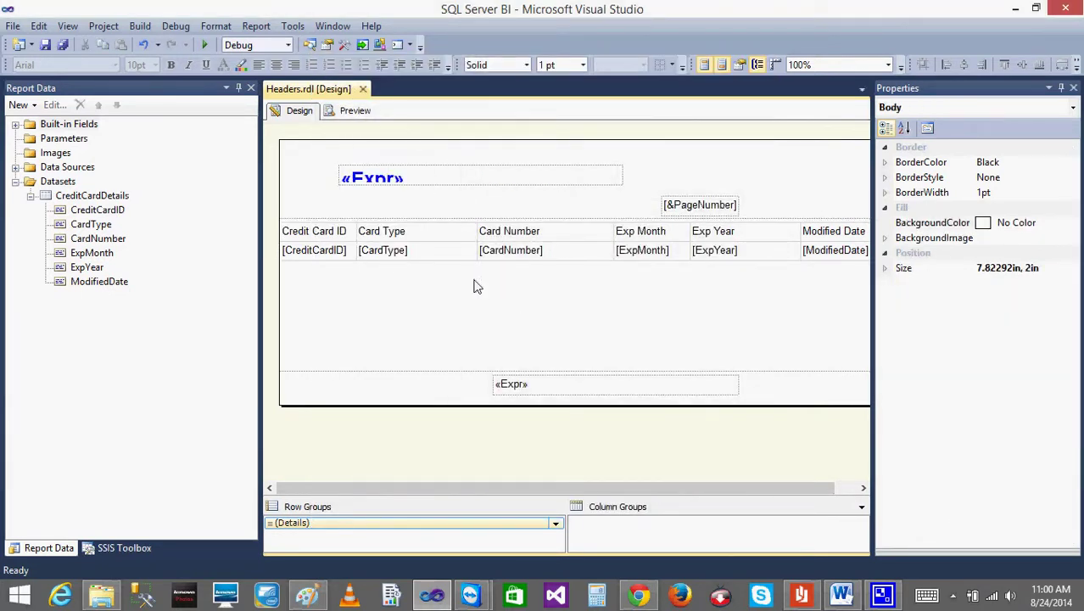
- Preview the report's first two pages again to check the column split, and return to the design view
{"action": "left_click", "coordinate": [355, 110]}
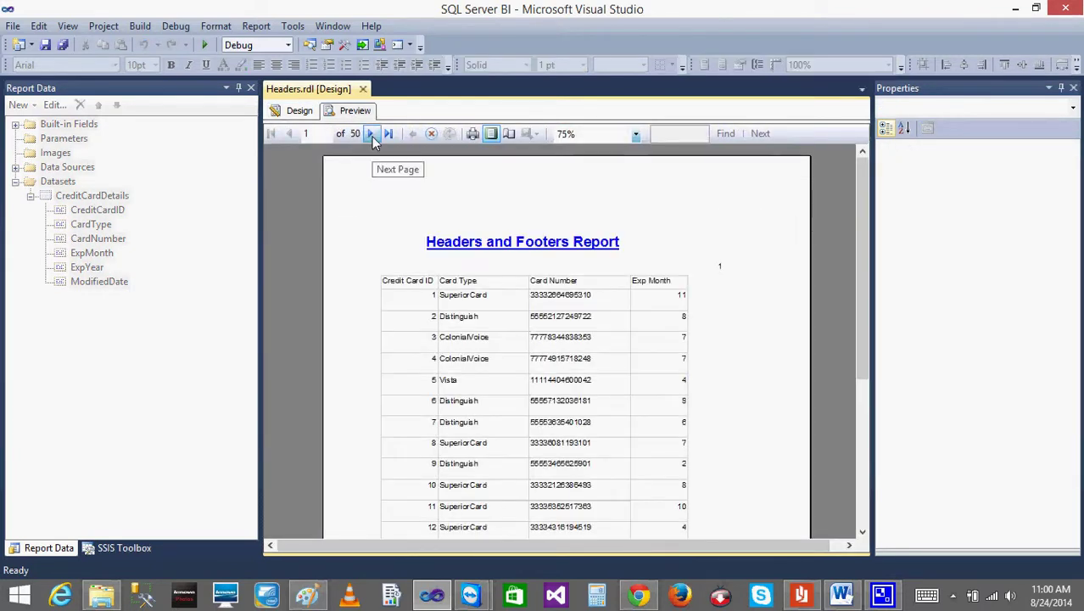
{"action": "left_click", "coordinate": [369, 134]}
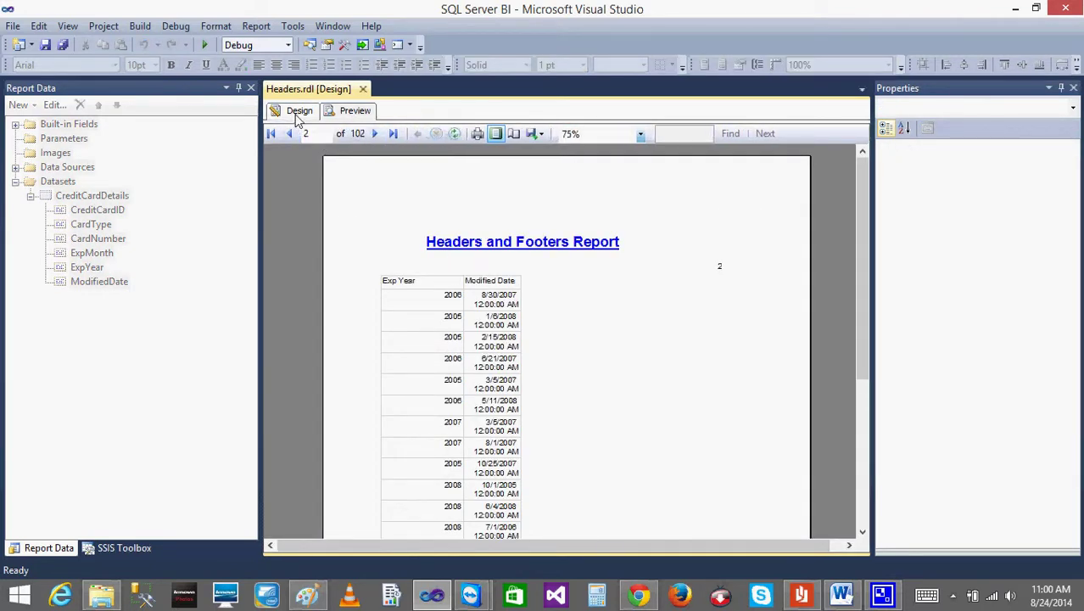
{"action": "left_click", "coordinate": [297, 110]}
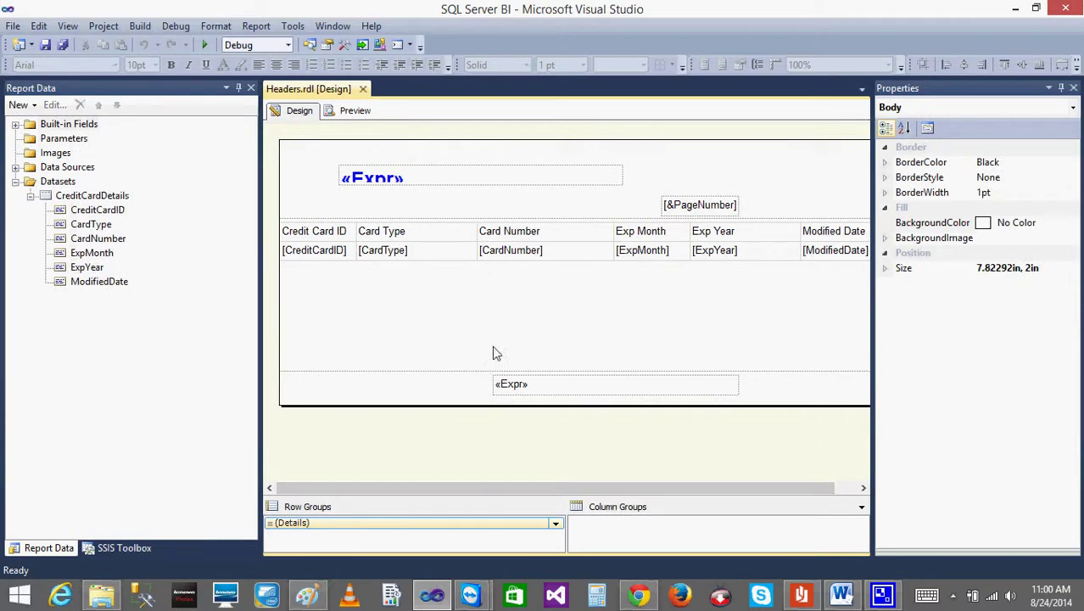
- Set the report's left and right page margins to 0 in
{"action": "right_click", "coordinate": [442, 432]}
{"action": "left_click", "coordinate": [497, 506]}
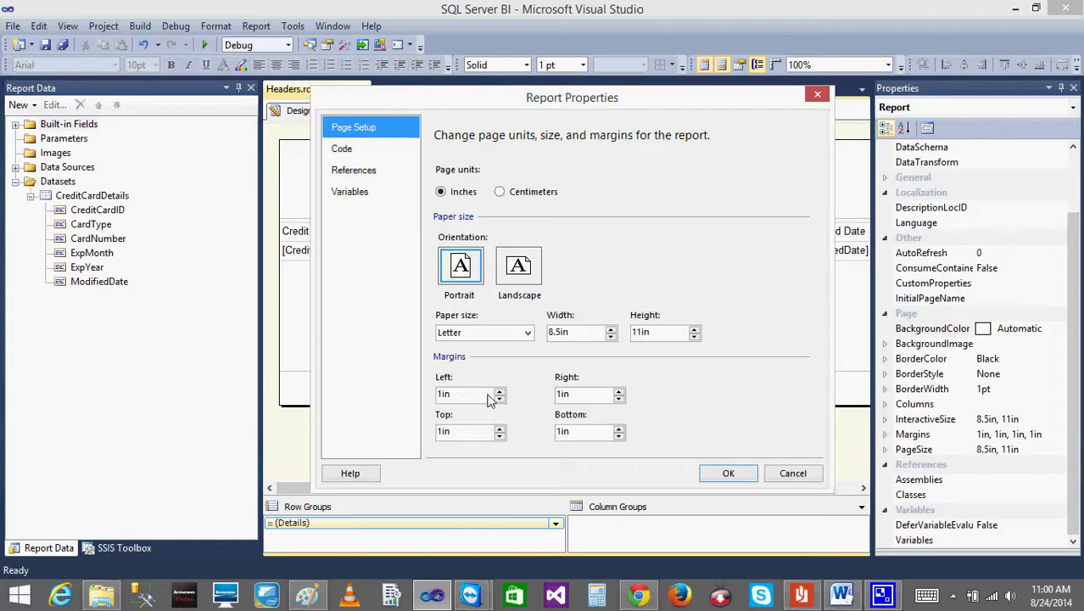
{"action": "left_click", "coordinate": [499, 399]}
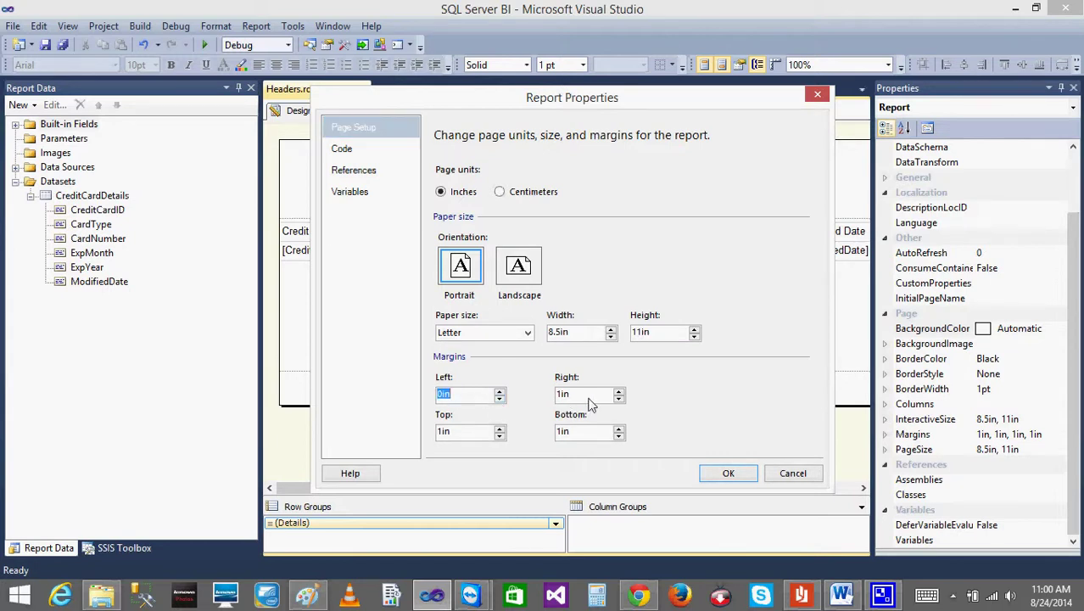
{"action": "left_click", "coordinate": [619, 398]}
{"action": "left_click", "coordinate": [619, 399]}
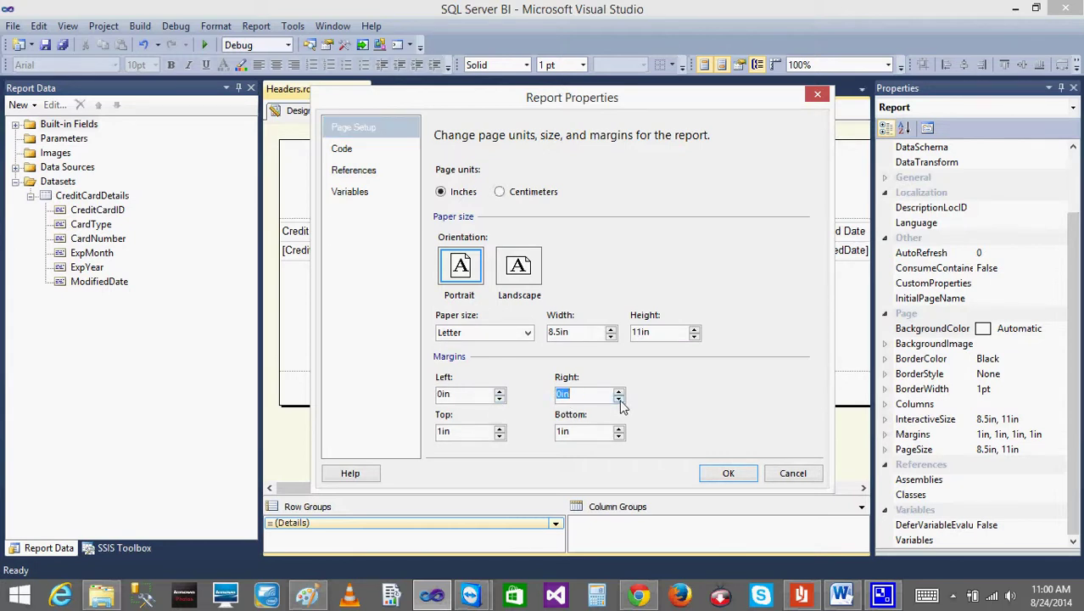
{"action": "left_click", "coordinate": [727, 473]}
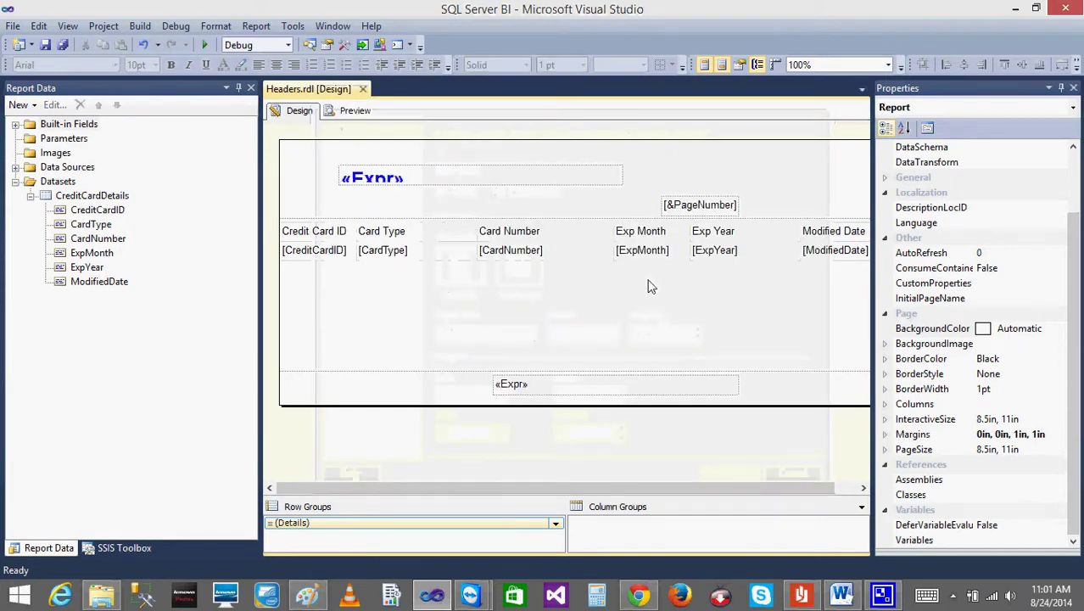
- Compare the report body's width with the paper width and side margins in the report properties
{"action": "left_click", "coordinate": [648, 286]}
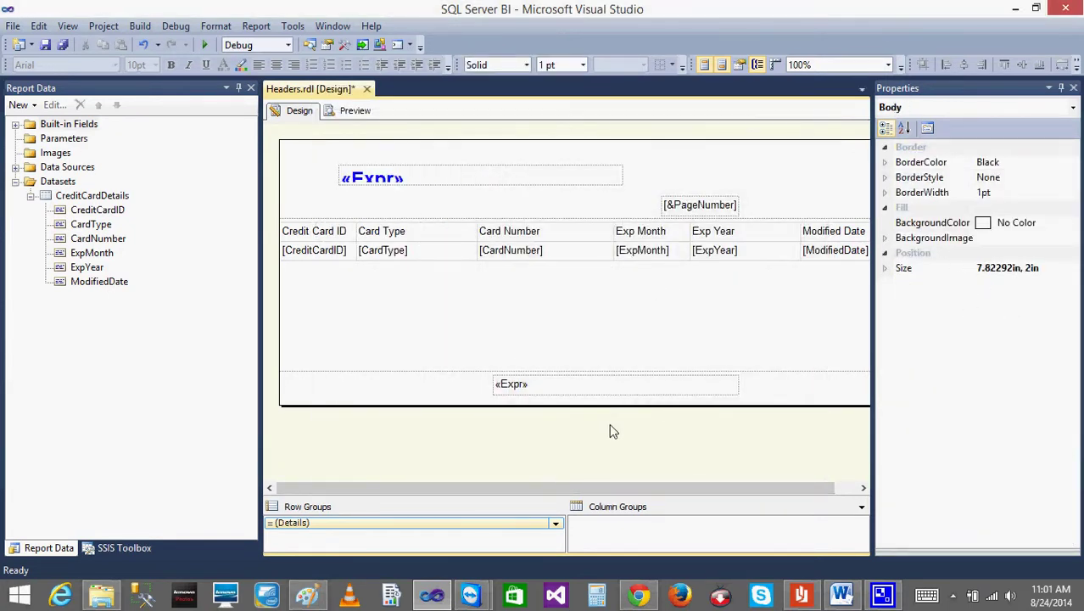
{"action": "left_click", "coordinate": [612, 432]}
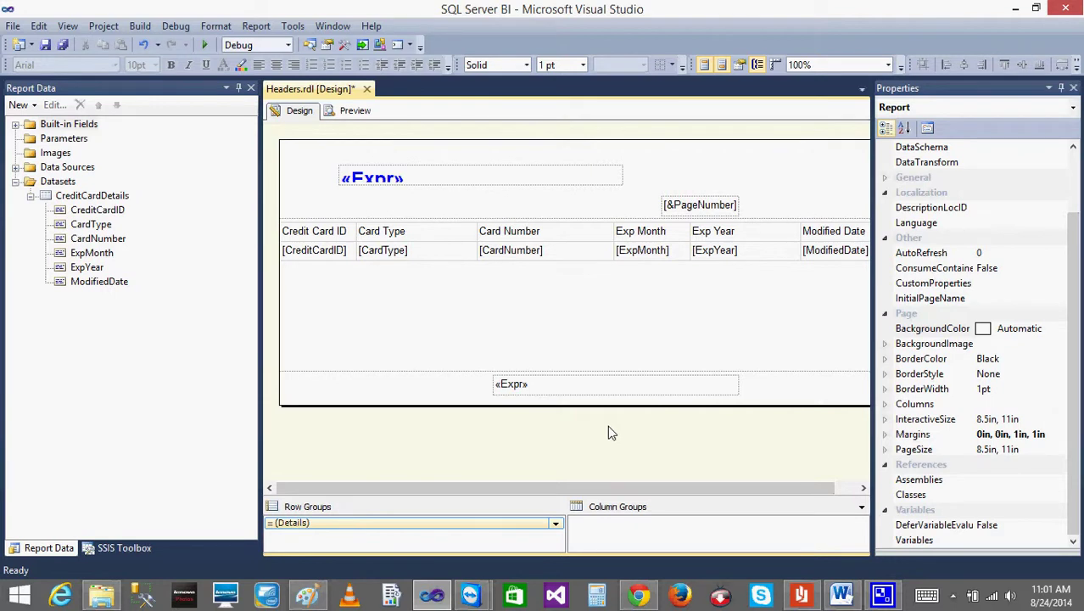
{"action": "right_click", "coordinate": [607, 433]}
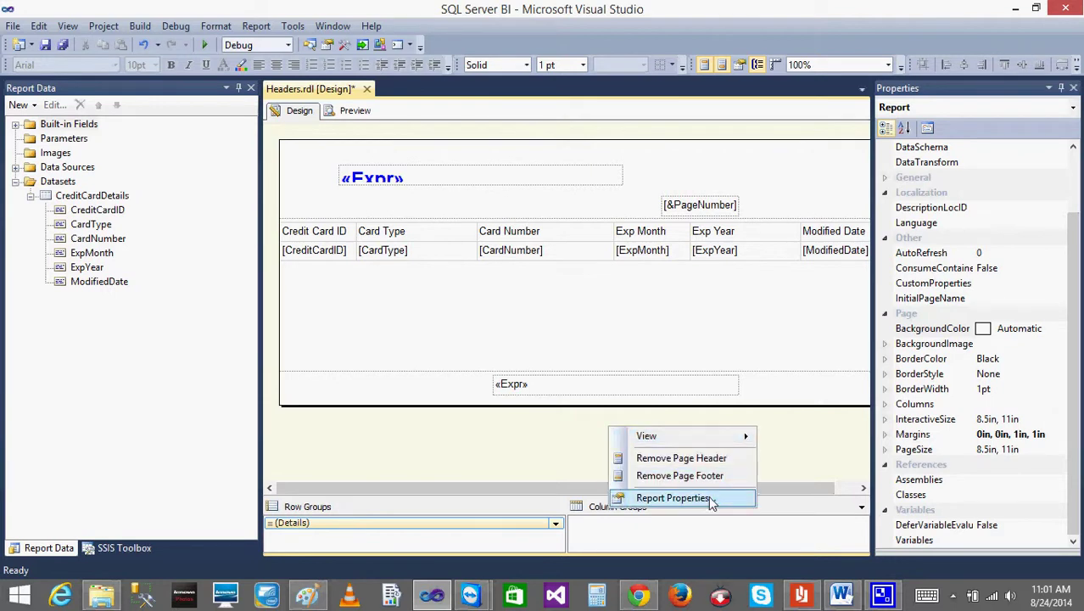
{"action": "left_click", "coordinate": [670, 496]}
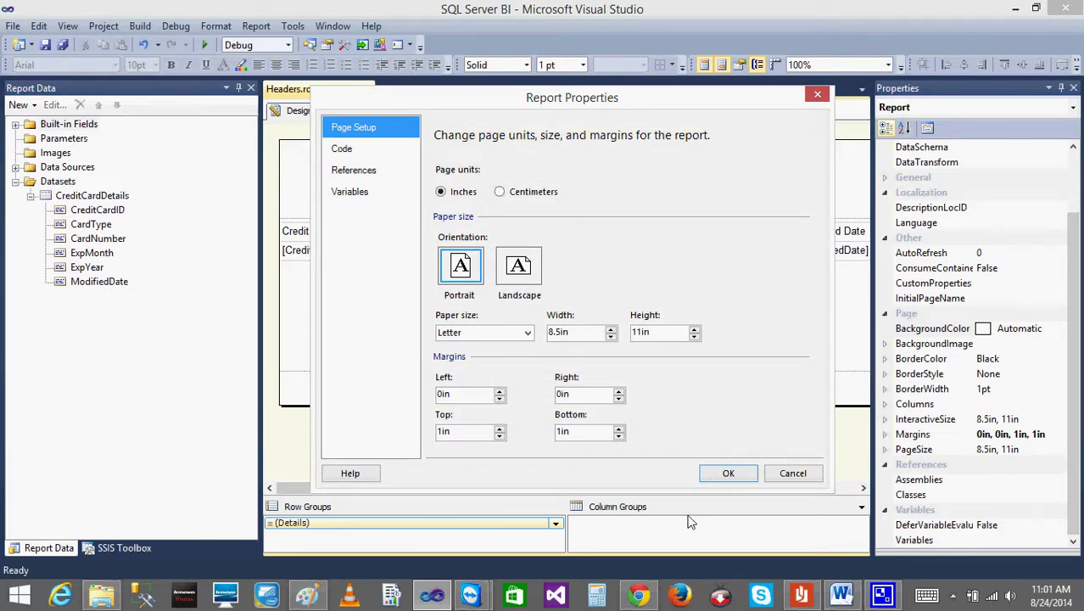
{"action": "left_click", "coordinate": [721, 473]}
- Preview the report with zero side margins and return to the design view
{"action": "left_click", "coordinate": [356, 111]}
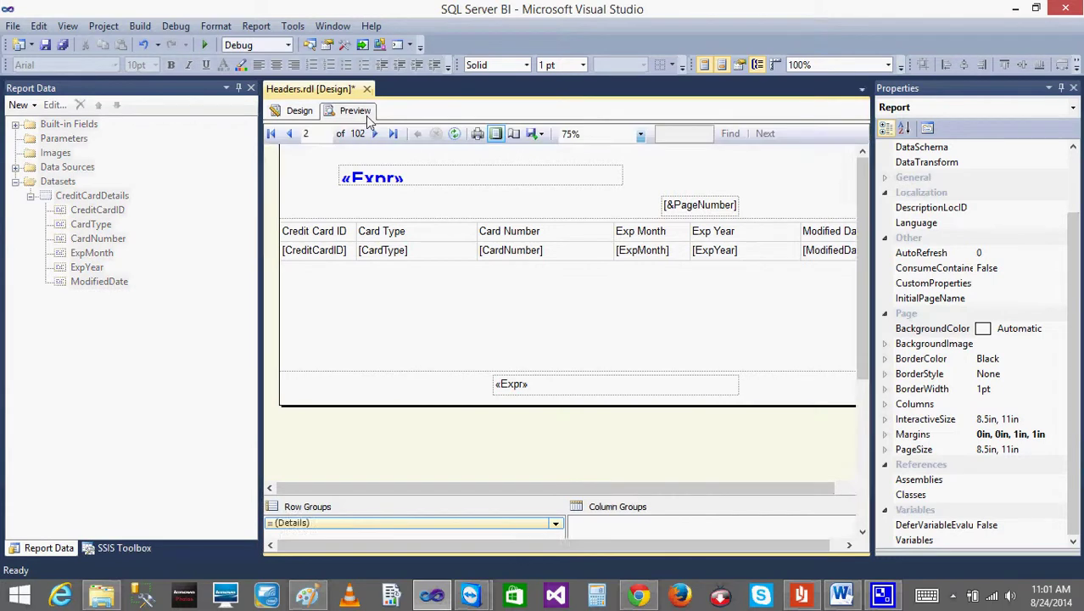
{"action": "left_click", "coordinate": [301, 111]}
{"action": "right_click", "coordinate": [592, 328]}
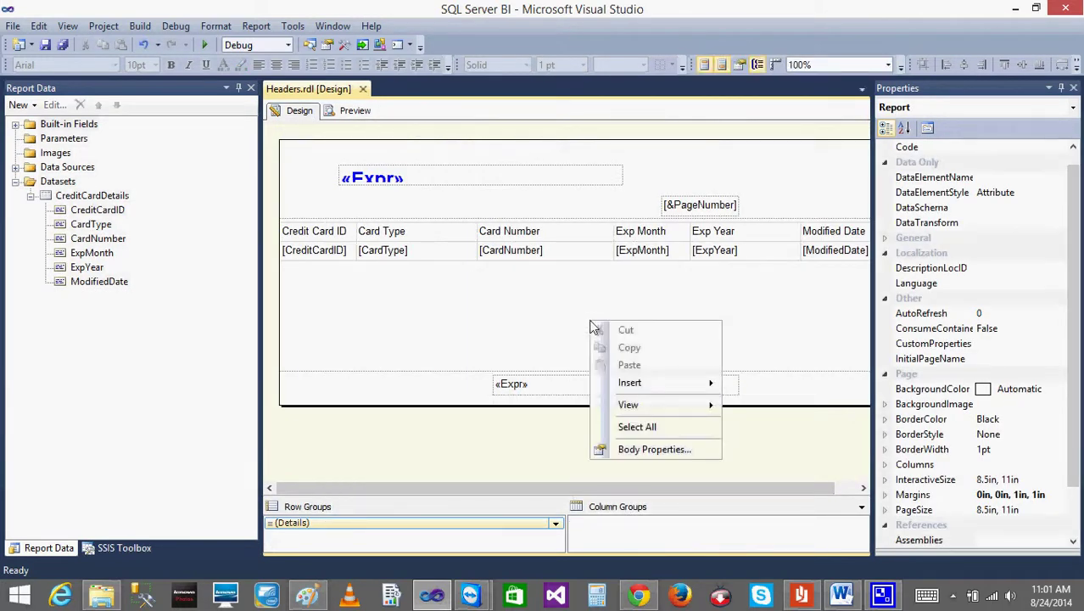
- Set the report's left and right margins to 1 in and its page orientation to landscape
{"action": "right_click", "coordinate": [518, 446]}
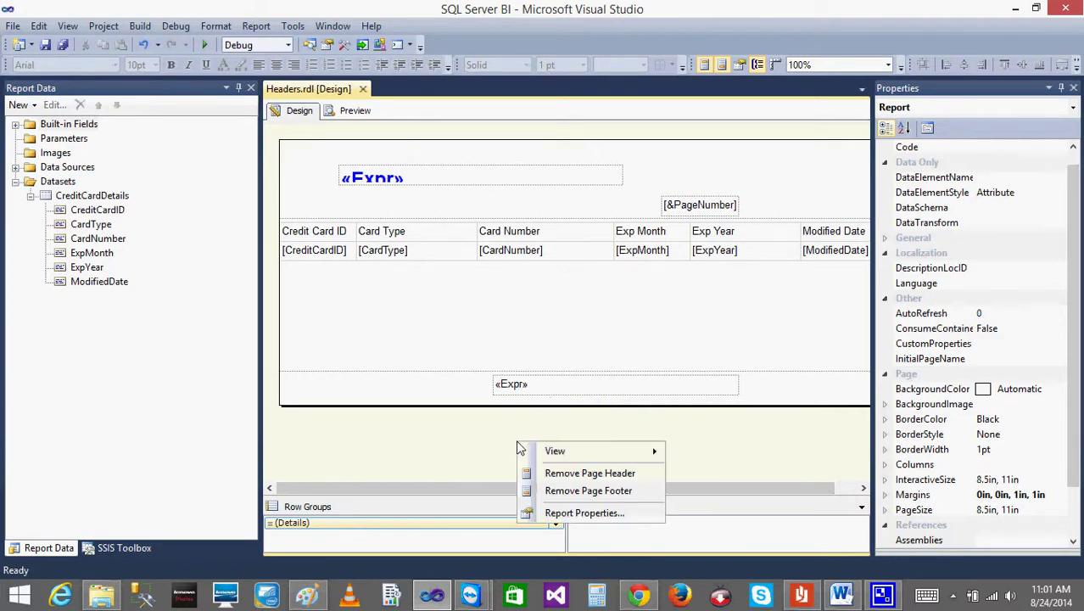
{"action": "left_click", "coordinate": [583, 513]}
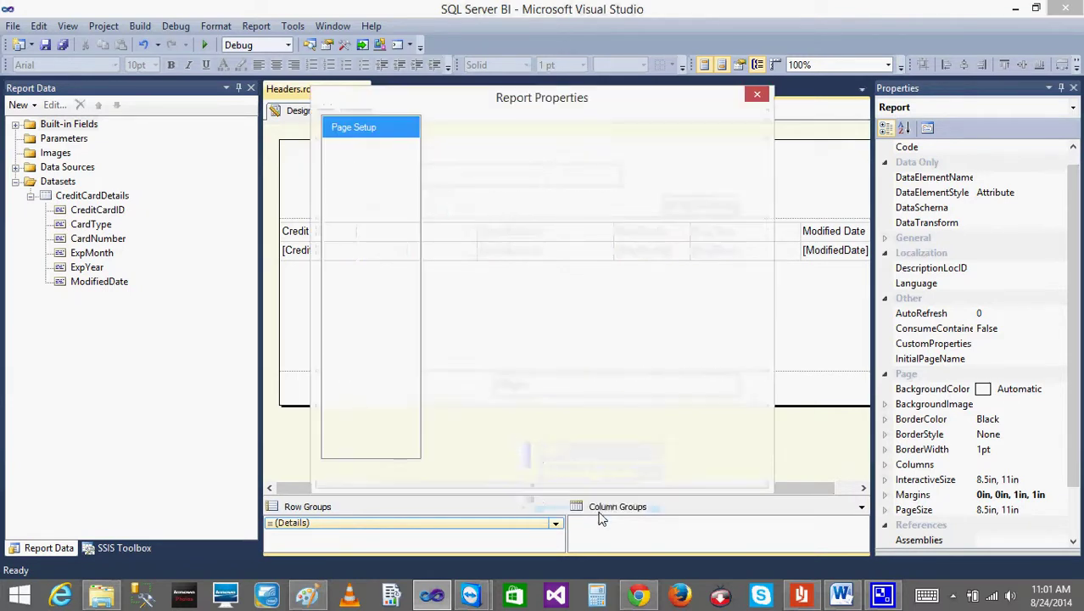
{"action": "left_click", "coordinate": [500, 392]}
{"action": "left_click", "coordinate": [499, 393]}
{"action": "left_click", "coordinate": [619, 392]}
{"action": "left_click", "coordinate": [619, 392]}
{"action": "left_click", "coordinate": [619, 392]}
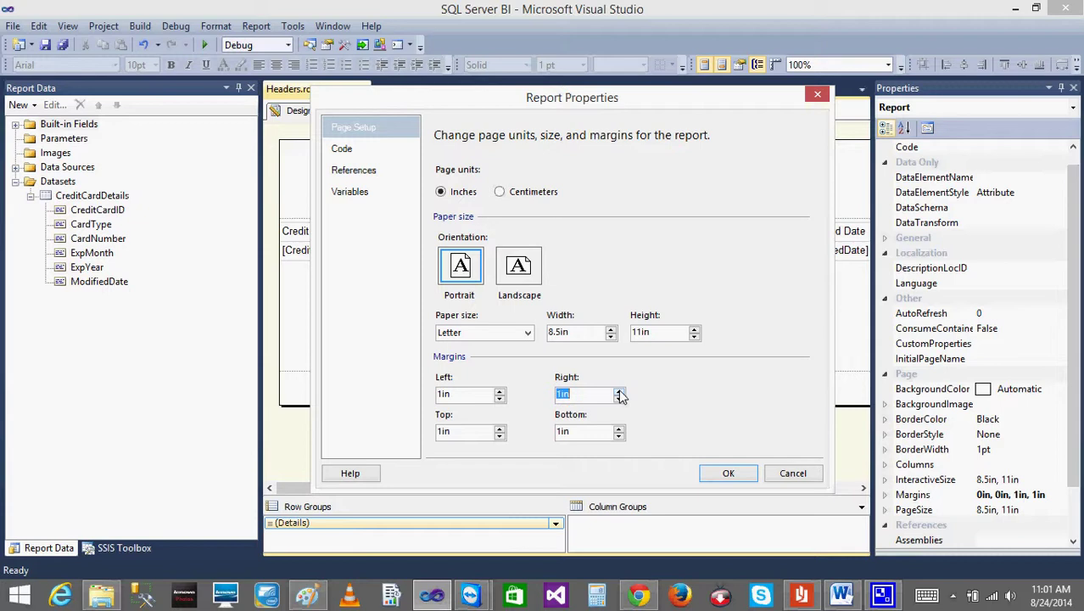
{"action": "left_click", "coordinate": [521, 267]}
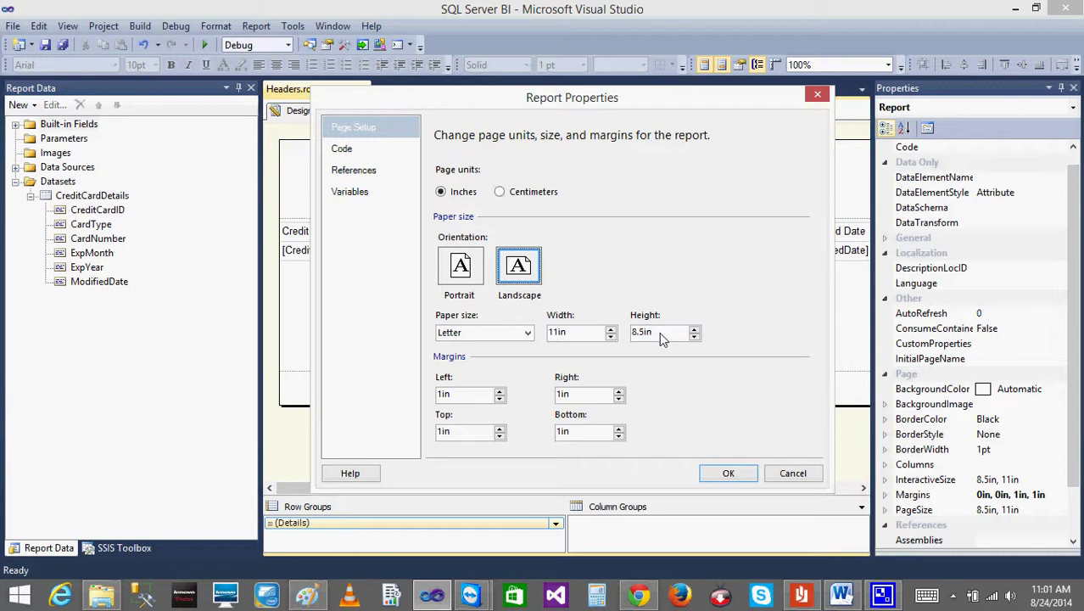
{"action": "left_click", "coordinate": [731, 472]}
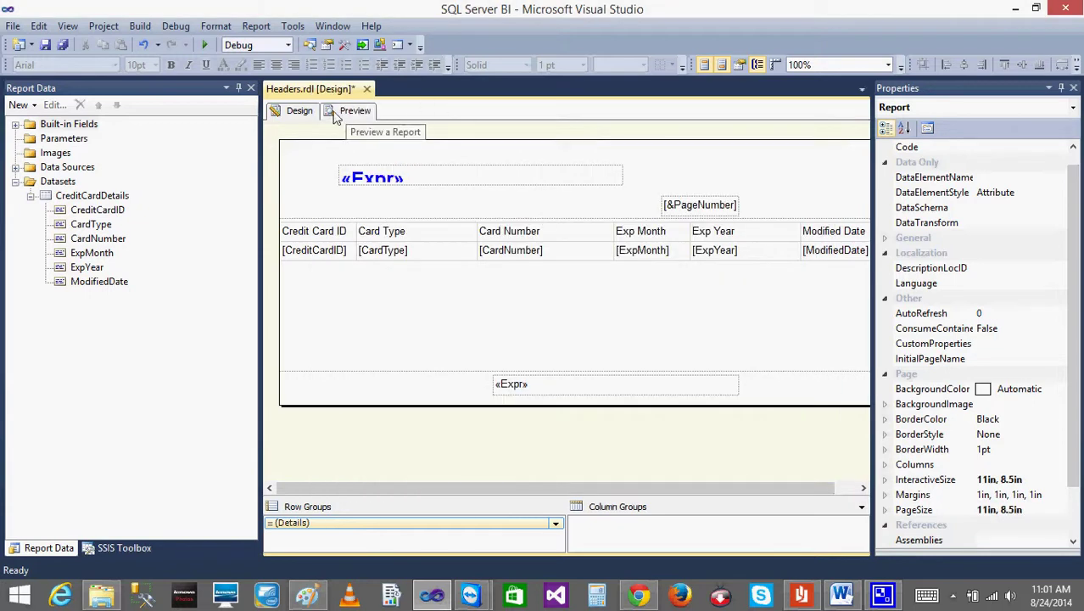
- Compare the report body's width with the landscape paper width and side margins in the report properties
{"action": "right_click", "coordinate": [528, 458]}
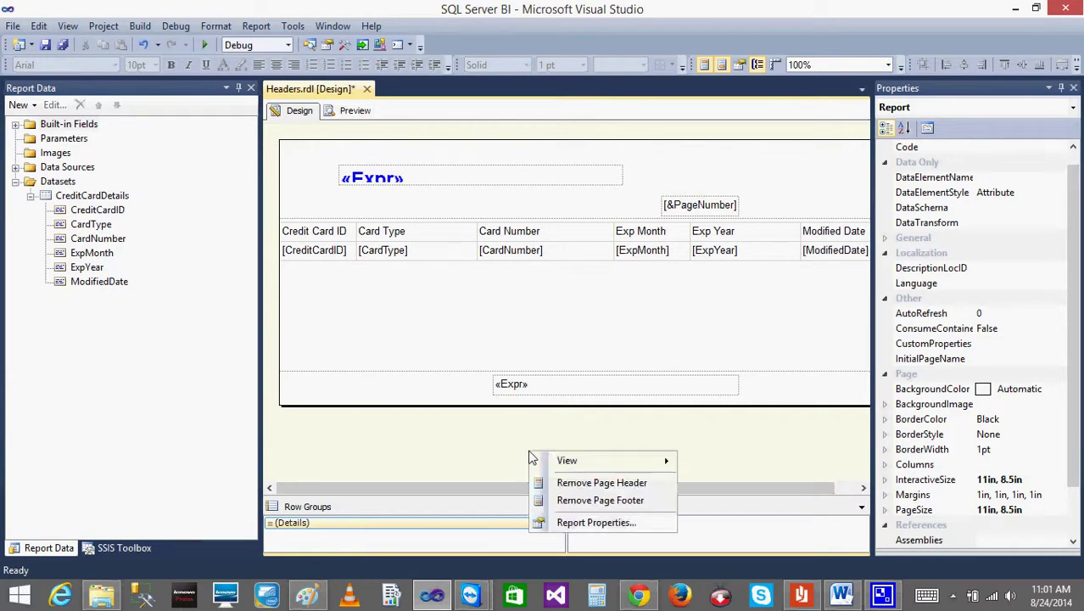
{"action": "left_click", "coordinate": [597, 522]}
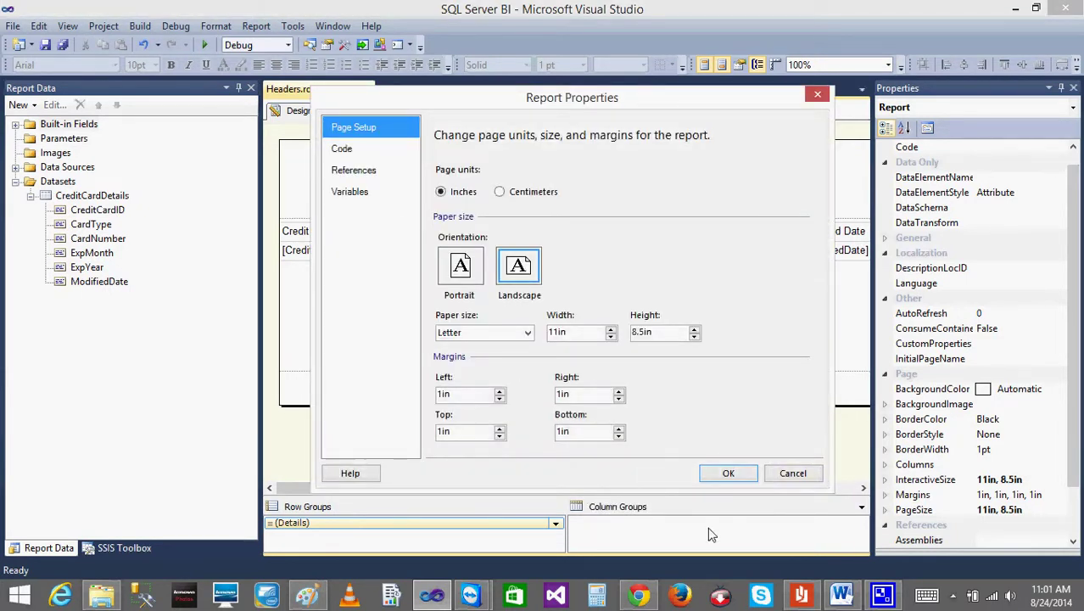
{"action": "left_click", "coordinate": [789, 473]}
{"action": "left_click", "coordinate": [762, 341]}
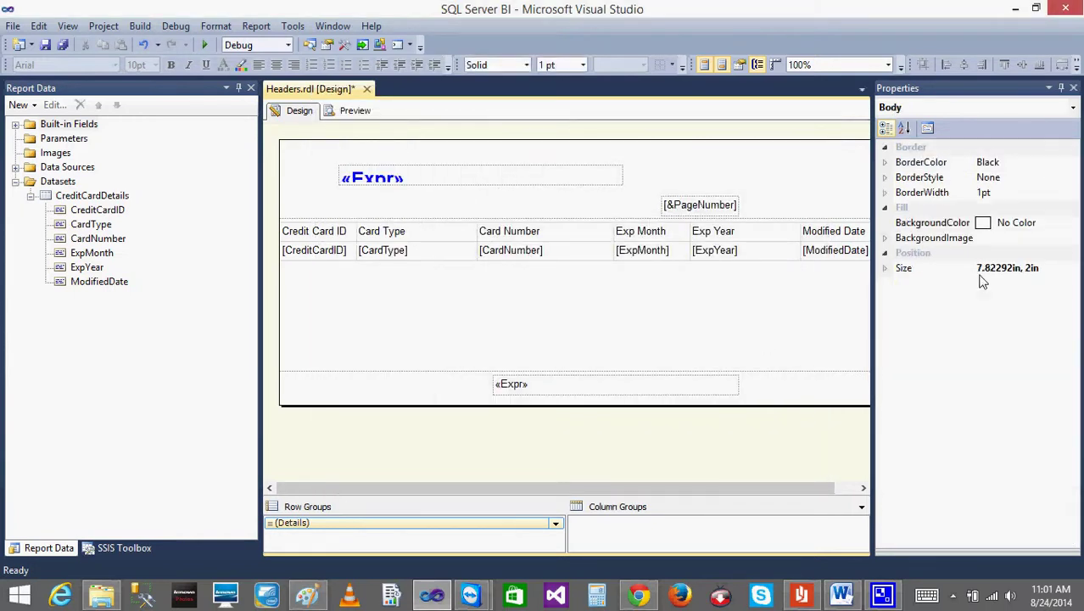
{"action": "left_click", "coordinate": [886, 268]}
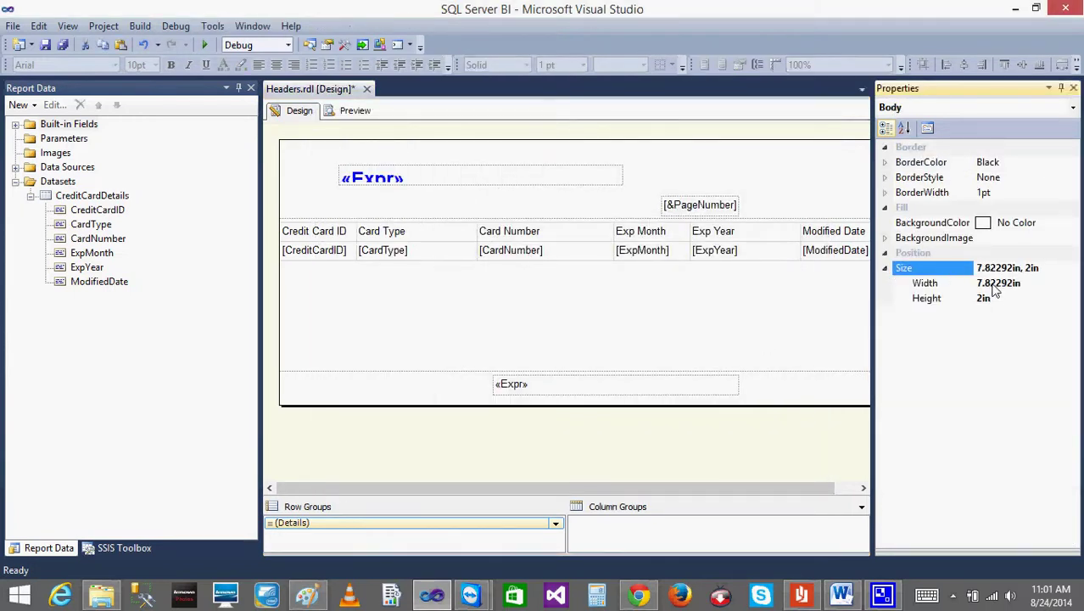
{"action": "right_click", "coordinate": [586, 443]}
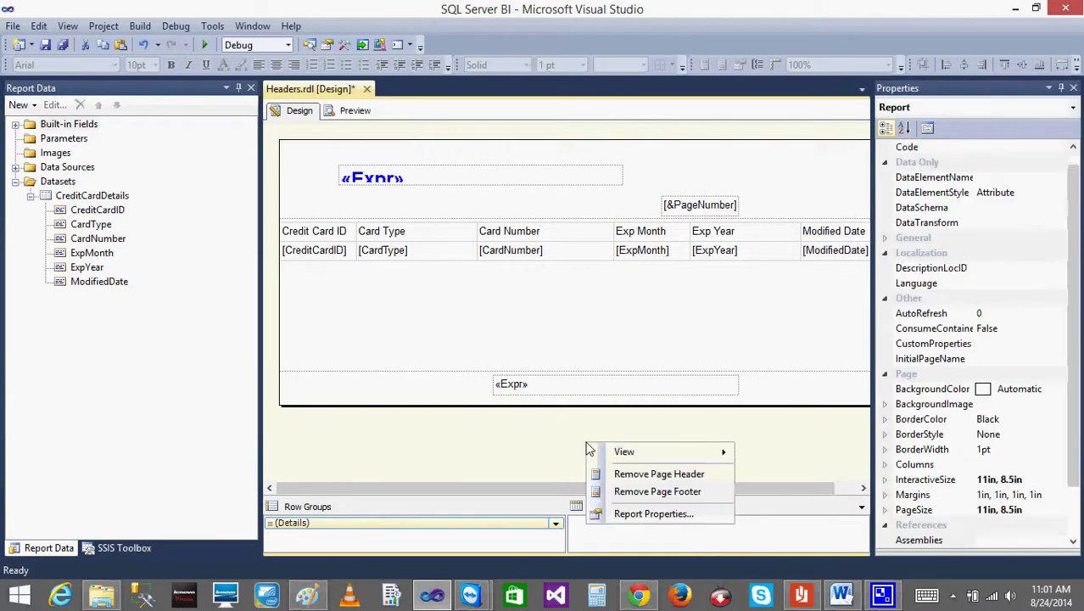
{"action": "left_click", "coordinate": [664, 513]}
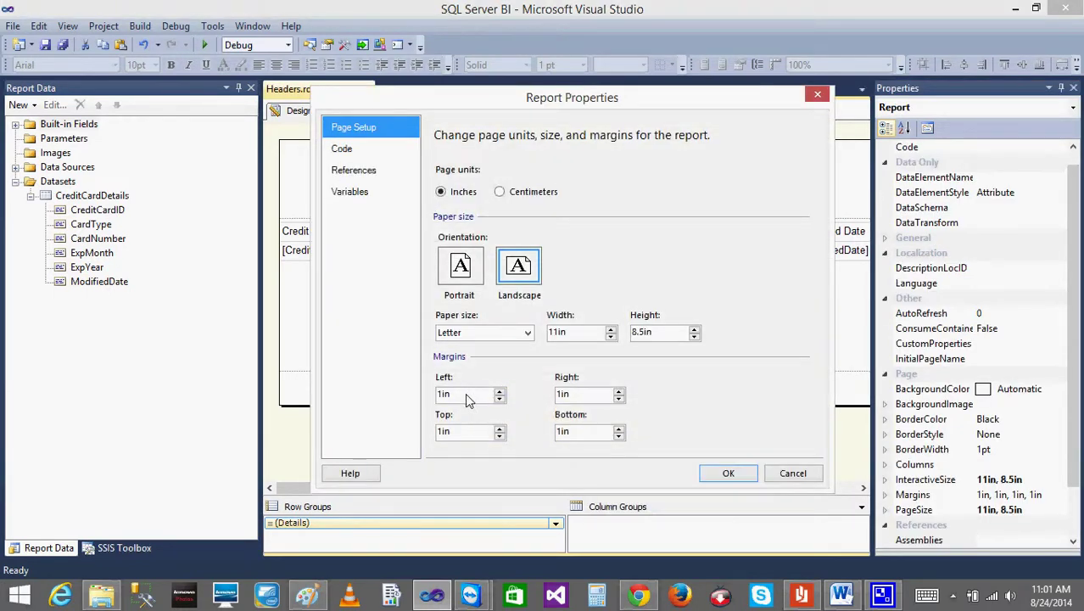
{"action": "left_click", "coordinate": [465, 395]}
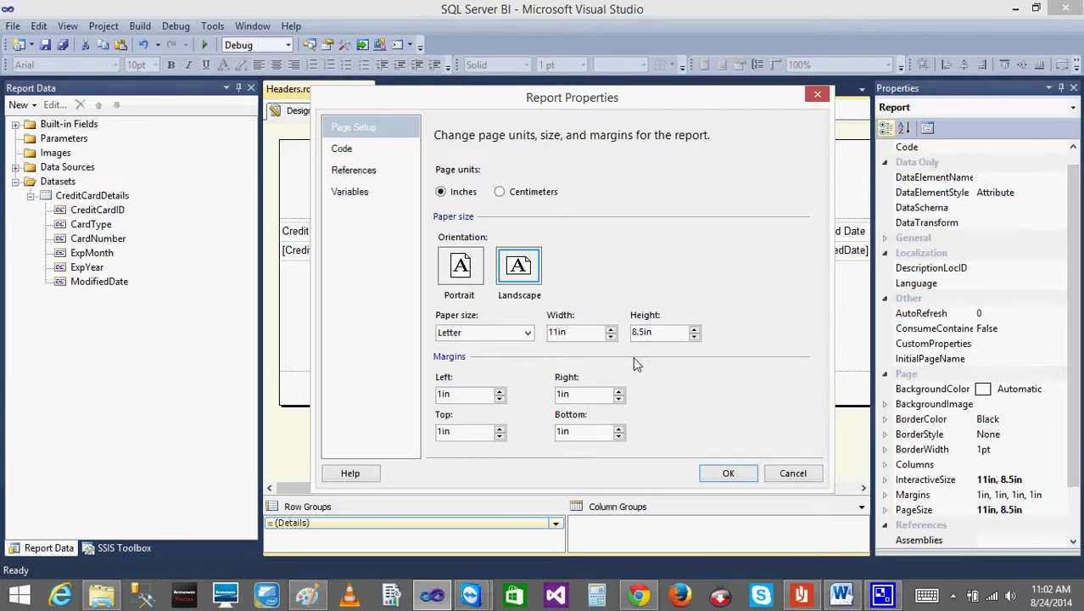
{"action": "left_click", "coordinate": [725, 473]}
- Preview the landscape report, page forward through page 15 to check that all columns fit, and return to the design view
{"action": "left_click", "coordinate": [363, 113]}
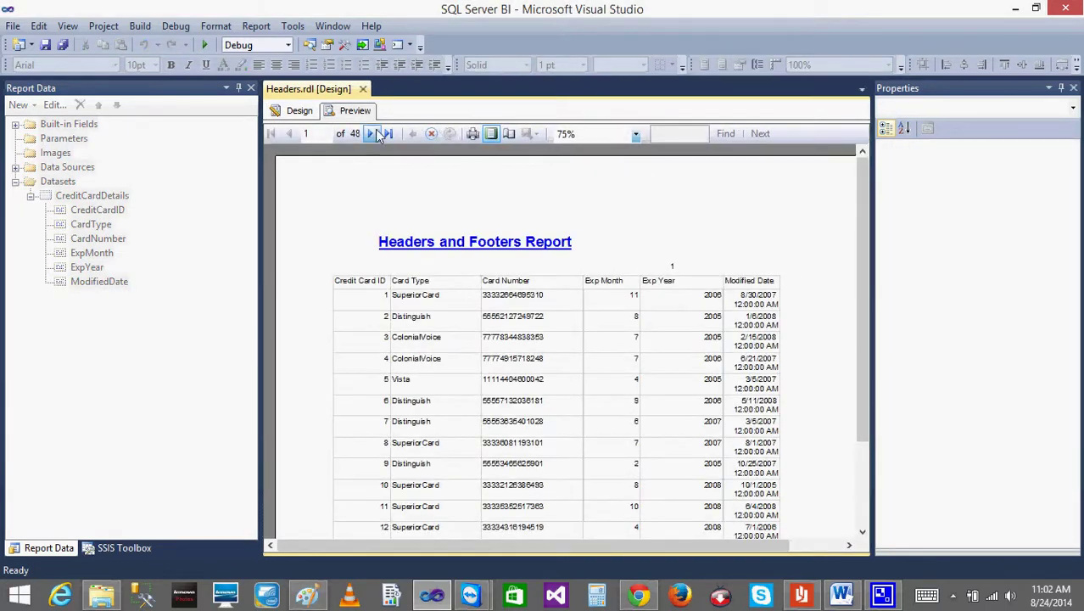
{"action": "left_click", "coordinate": [371, 135]}
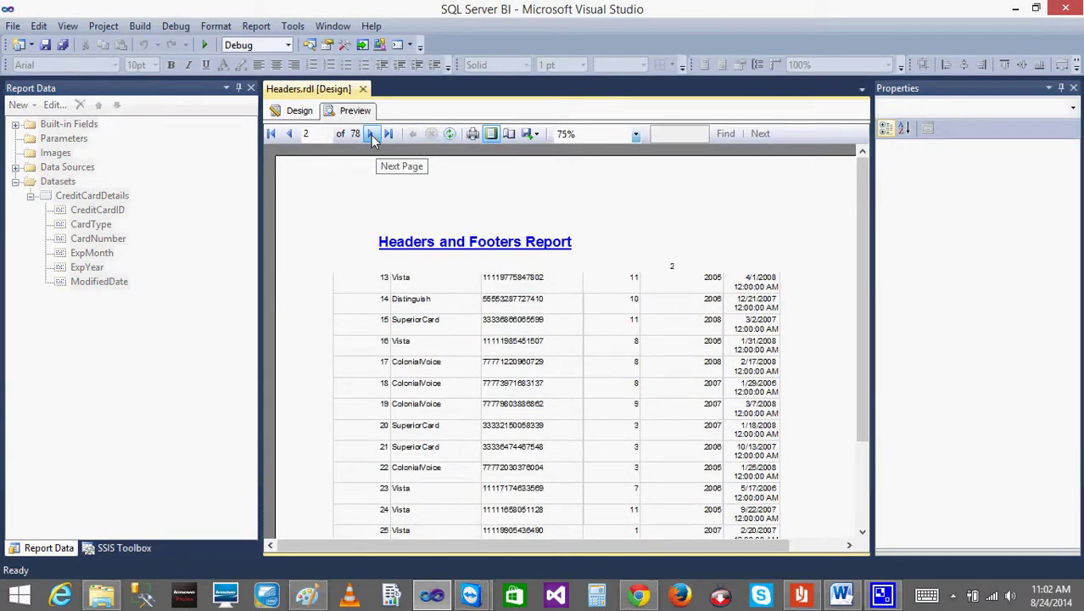
{"action": "left_click", "coordinate": [371, 135]}
{"action": "left_click", "coordinate": [371, 135]}
{"action": "left_click", "coordinate": [370, 135]}
{"action": "left_click", "coordinate": [371, 135]}
{"action": "left_click", "coordinate": [371, 134]}
{"action": "left_click", "coordinate": [371, 134]}
{"action": "left_click", "coordinate": [370, 134]}
{"action": "left_click", "coordinate": [371, 134]}
{"action": "left_click", "coordinate": [372, 135]}
{"action": "left_click", "coordinate": [371, 135]}
{"action": "left_click", "coordinate": [372, 135]}
{"action": "left_click", "coordinate": [372, 135]}
{"action": "left_click", "coordinate": [372, 135]}
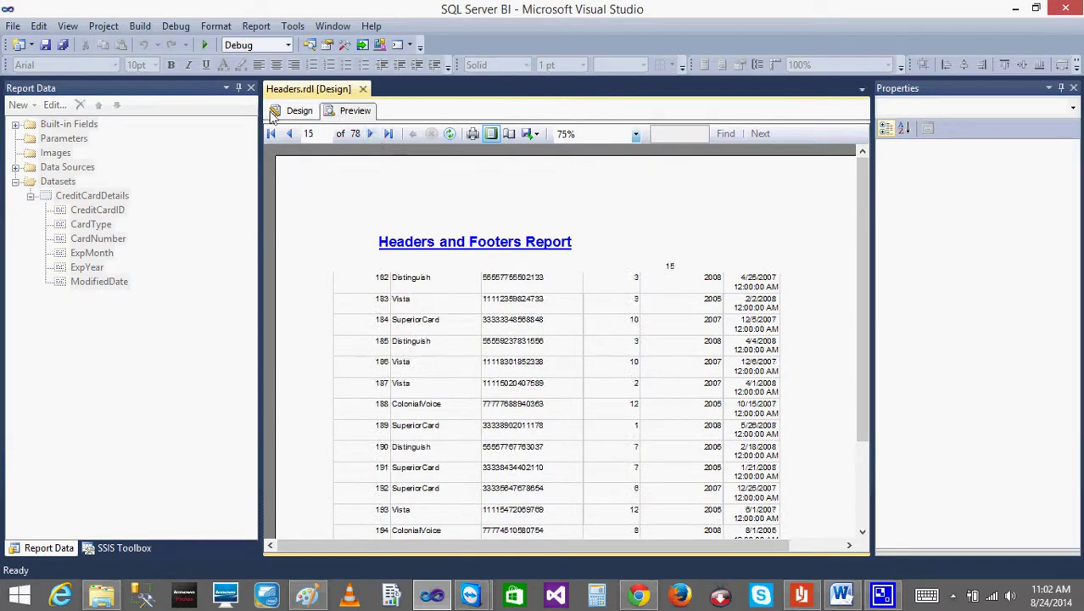
{"action": "left_click", "coordinate": [298, 111]}
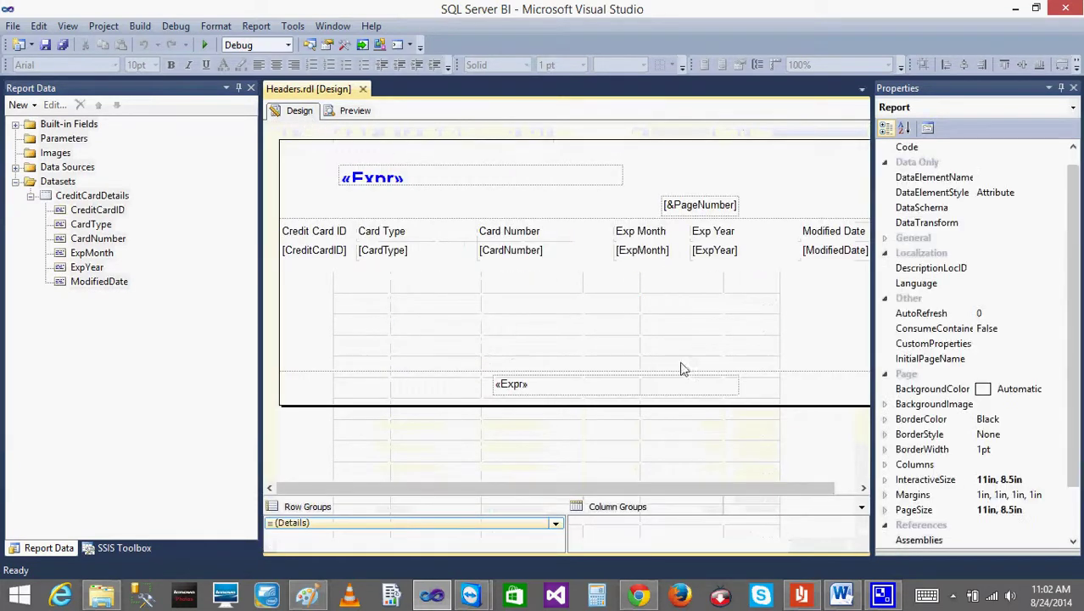
{"action": "left_click", "coordinate": [955, 598]}
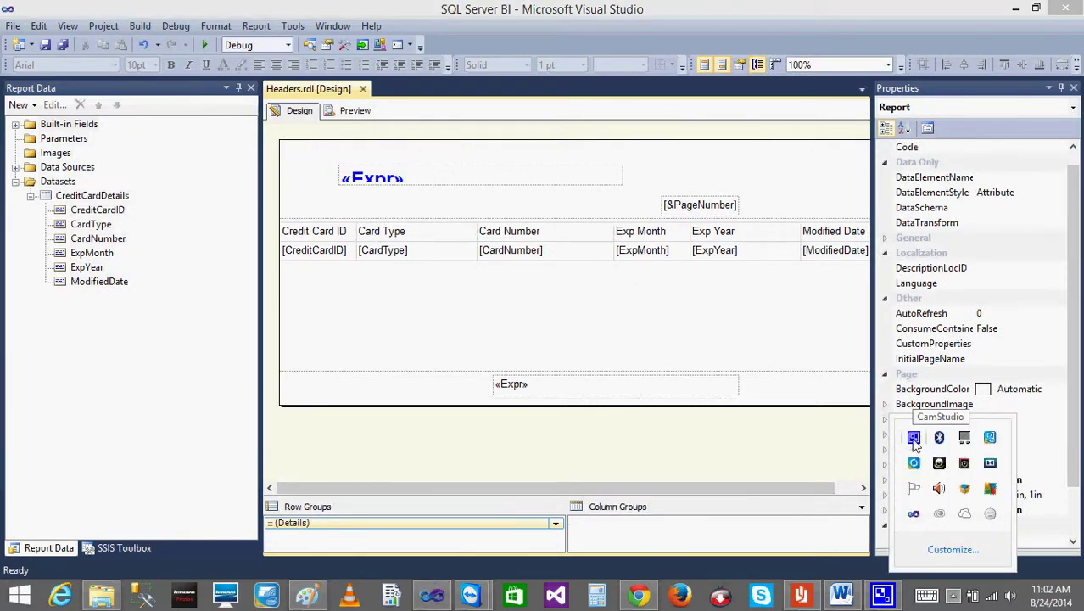